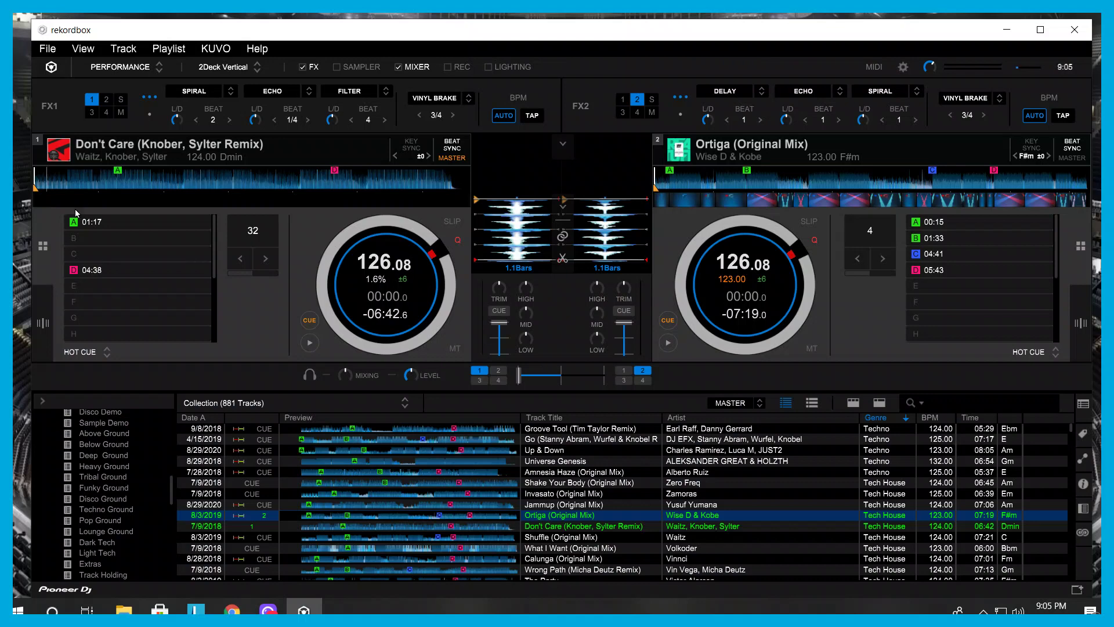
# Step: Lower the high, mid and low EQ on deck 2 and play deck 1 from hot cue A, crossfader fully toward deck 1
pyautogui.moveTo(392, 326)
pyautogui.moveTo(595, 311); pyautogui.dragTo(569, 387)
pyautogui.moveTo(602, 283); pyautogui.dragTo(582, 329)
pyautogui.click(119, 221)
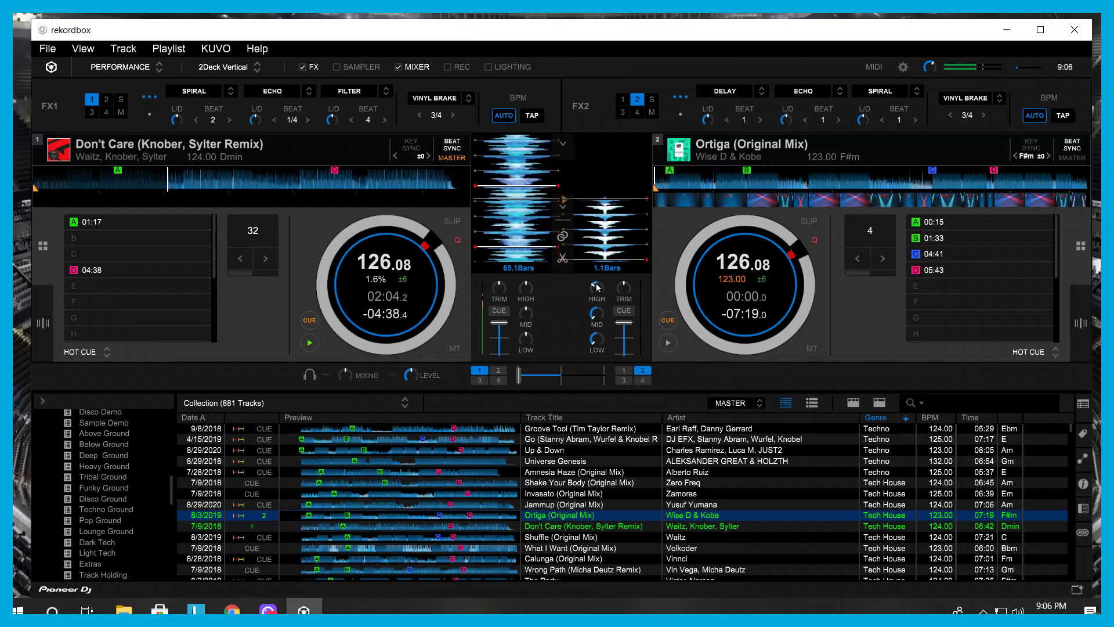
pyautogui.moveTo(420, 302)
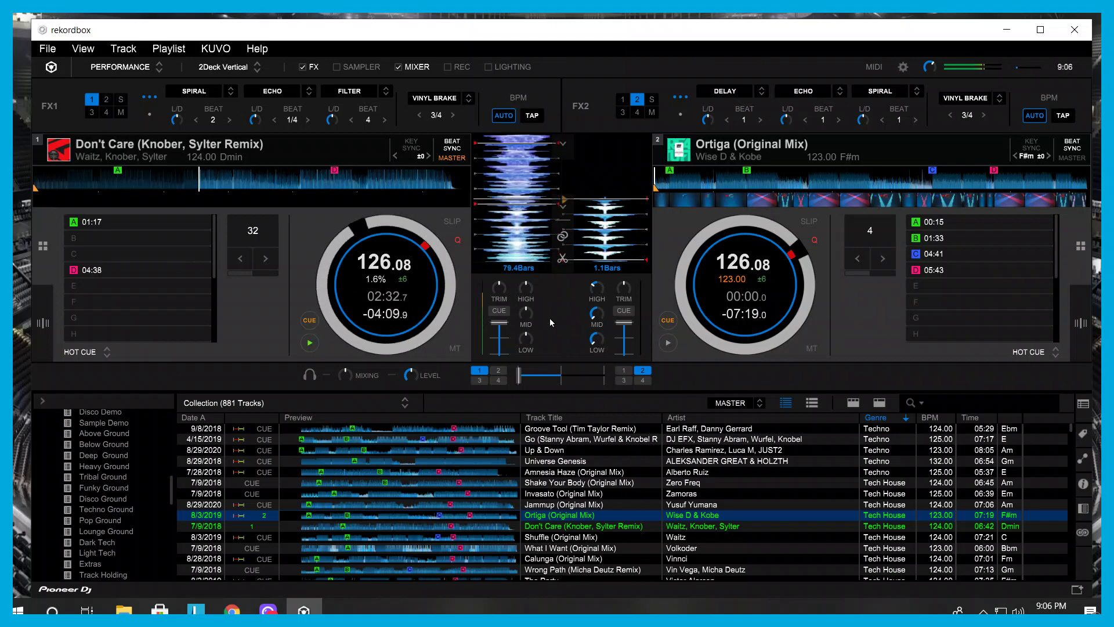
pyautogui.moveTo(536, 384); pyautogui.dragTo(520, 380)
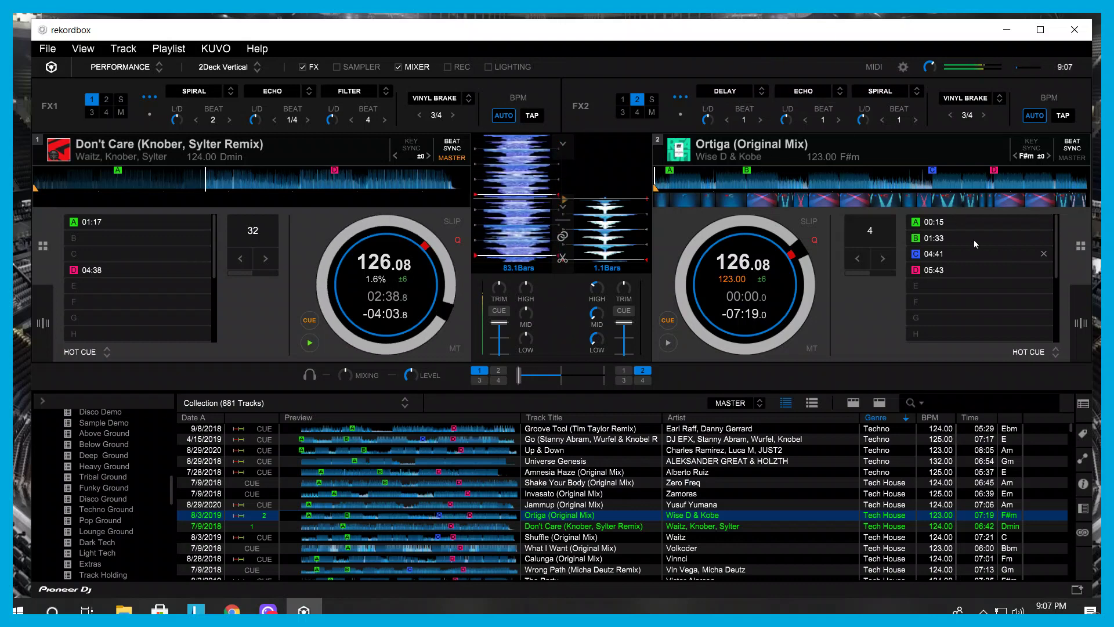
# Step: Cue "Ortiga (Original Mix)" on deck 2, paused on the beat at hot cue B (01:33)
pyautogui.click(748, 177)
pyautogui.click(668, 343)
pyautogui.click(668, 343)
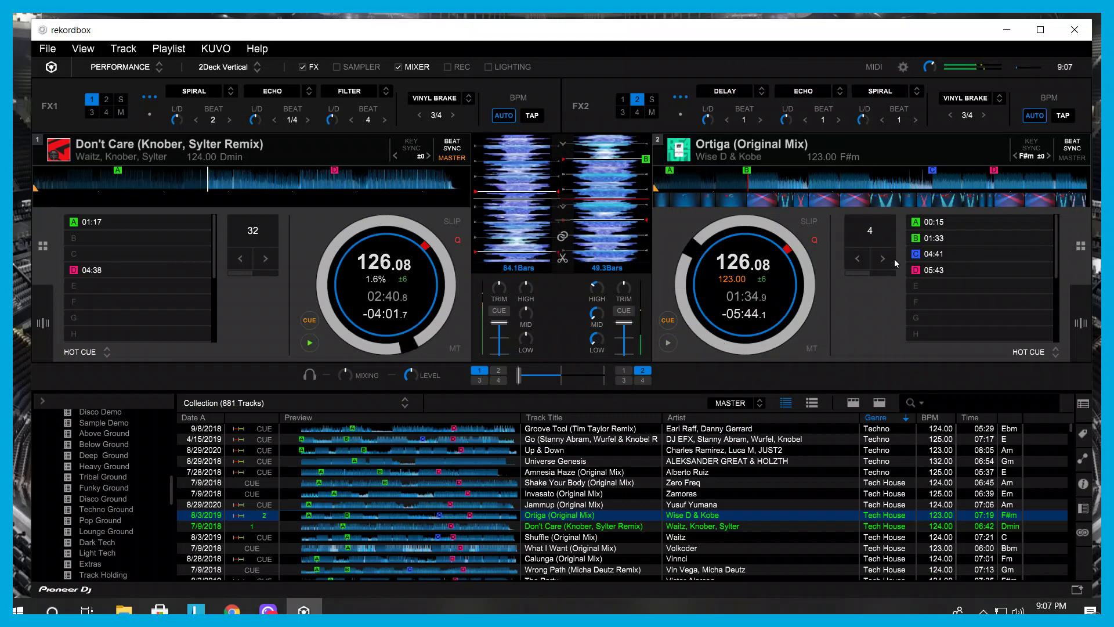
pyautogui.moveTo(617, 211); pyautogui.dragTo(617, 251)
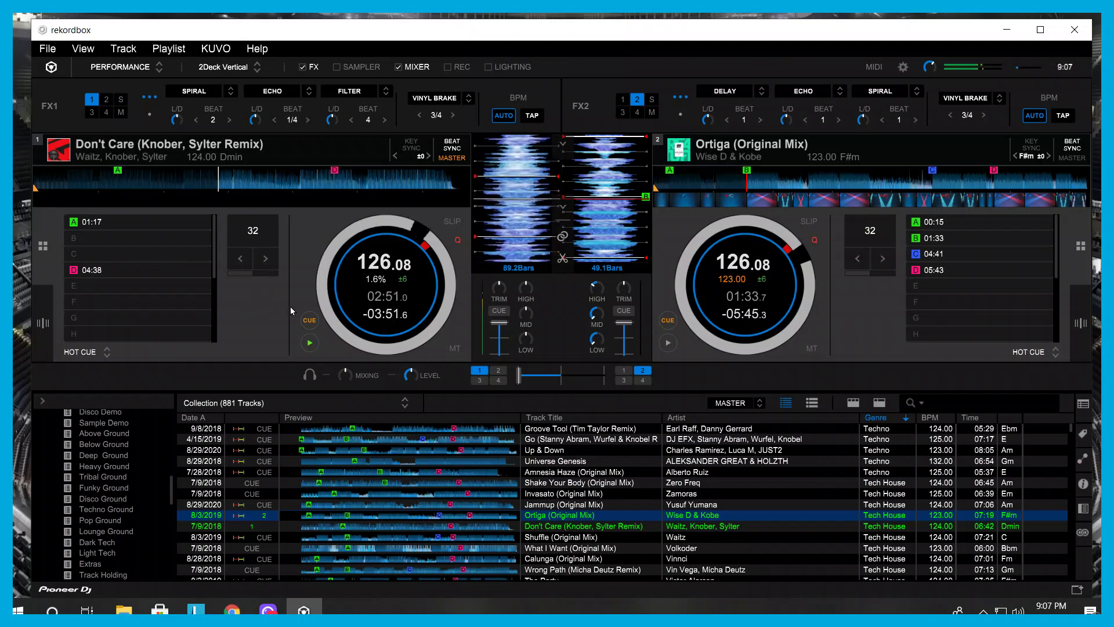
# Step: Beat-jump deck 1 forward by 64 beats and return its performance pads to Hot Cue mode
pyautogui.moveTo(412, 284)
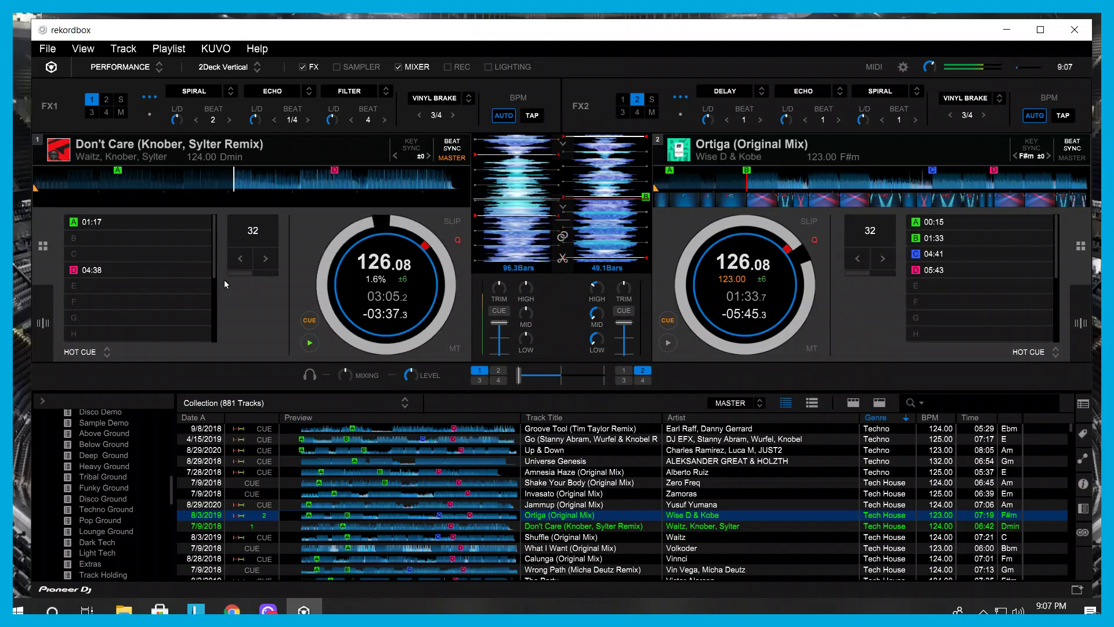
pyautogui.click(81, 353)
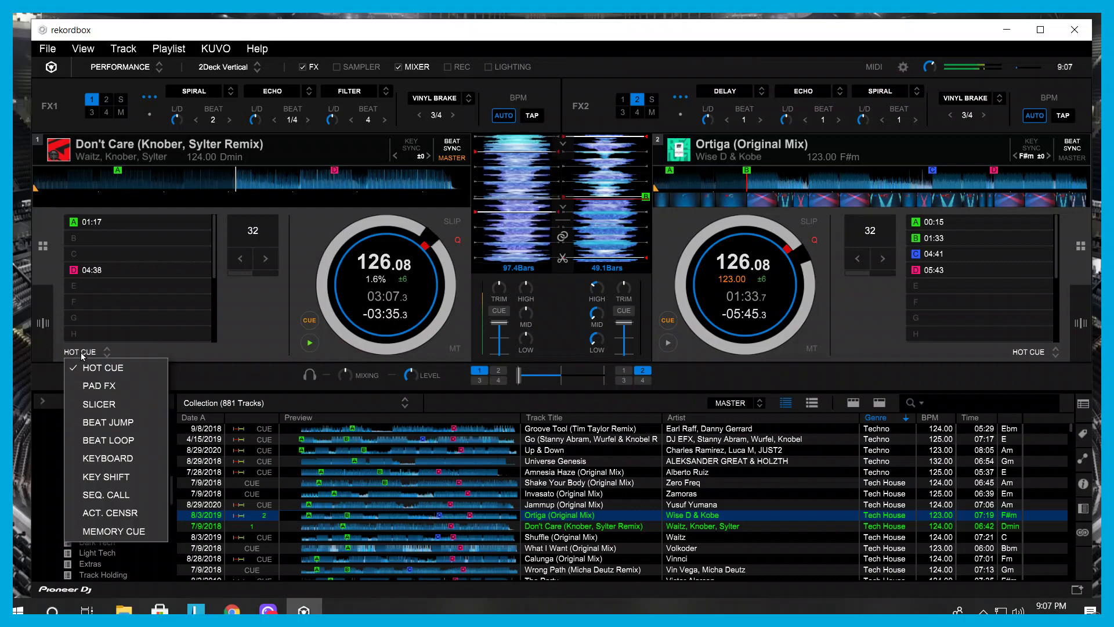
pyautogui.click(115, 428)
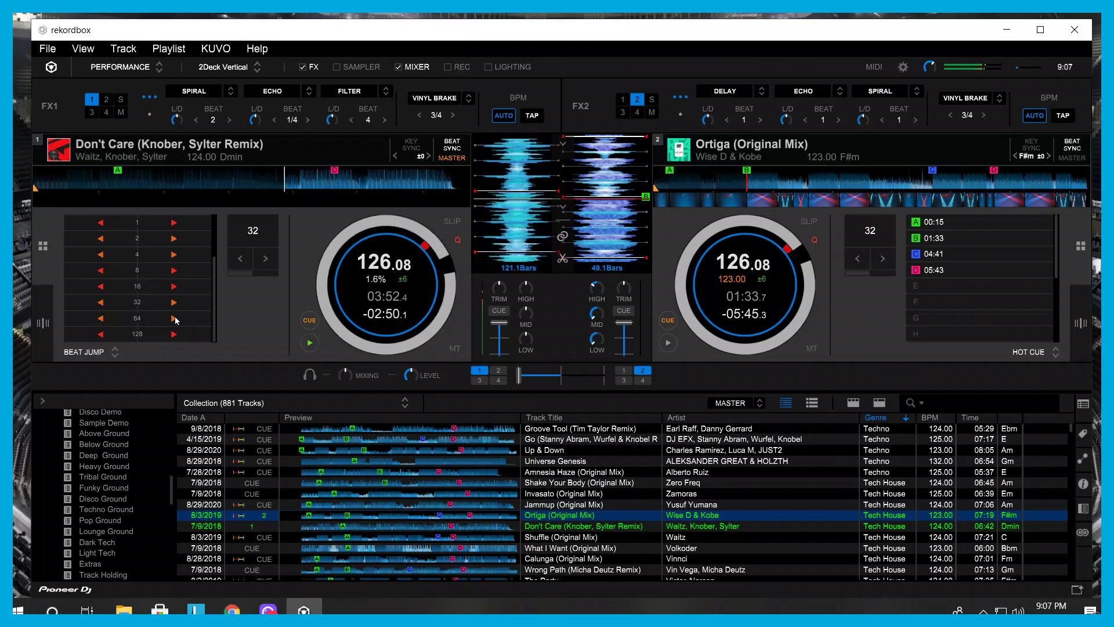
pyautogui.click(114, 350)
pyautogui.click(93, 367)
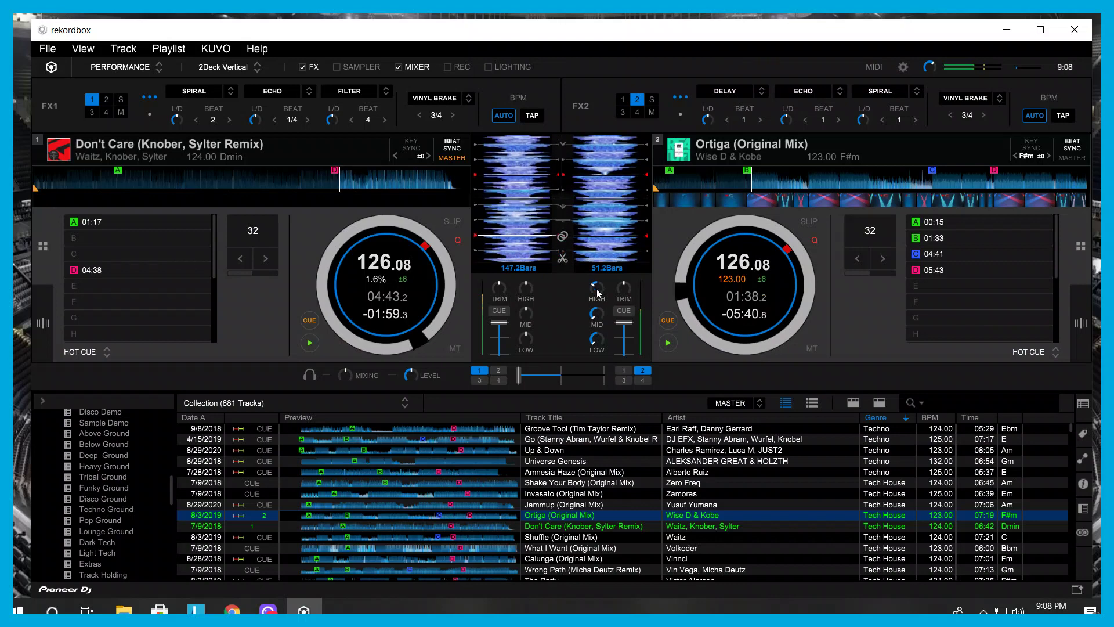
# Step: Move the crossfader to the centre and restore deck 2's high, mid and low EQ to neutral
pyautogui.moveTo(519, 376); pyautogui.dragTo(557, 380)
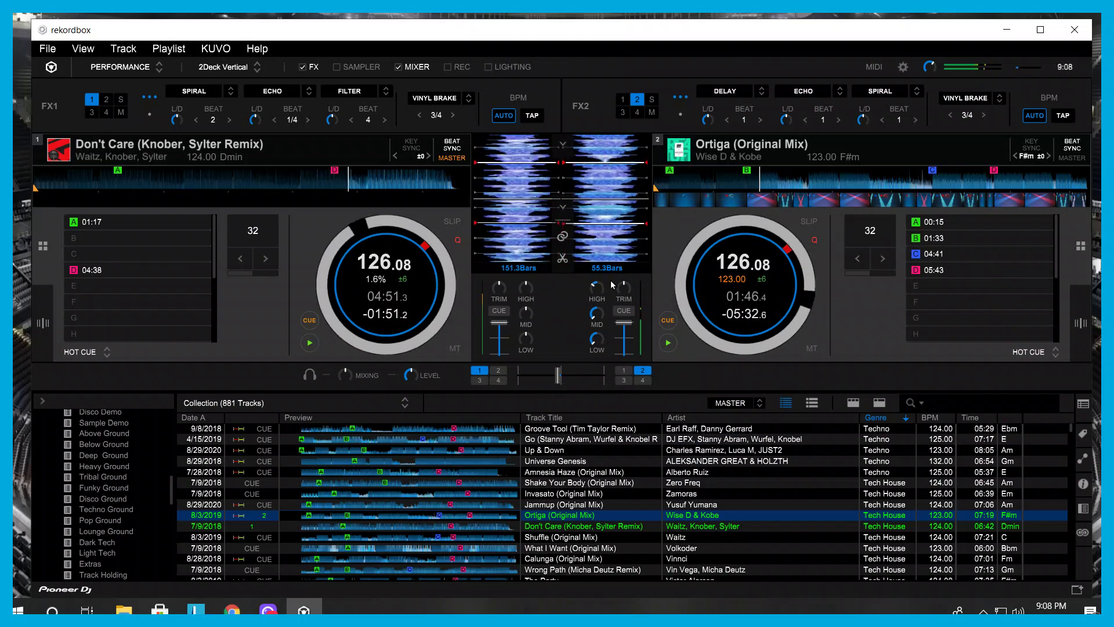
pyautogui.moveTo(612, 285); pyautogui.dragTo(603, 268)
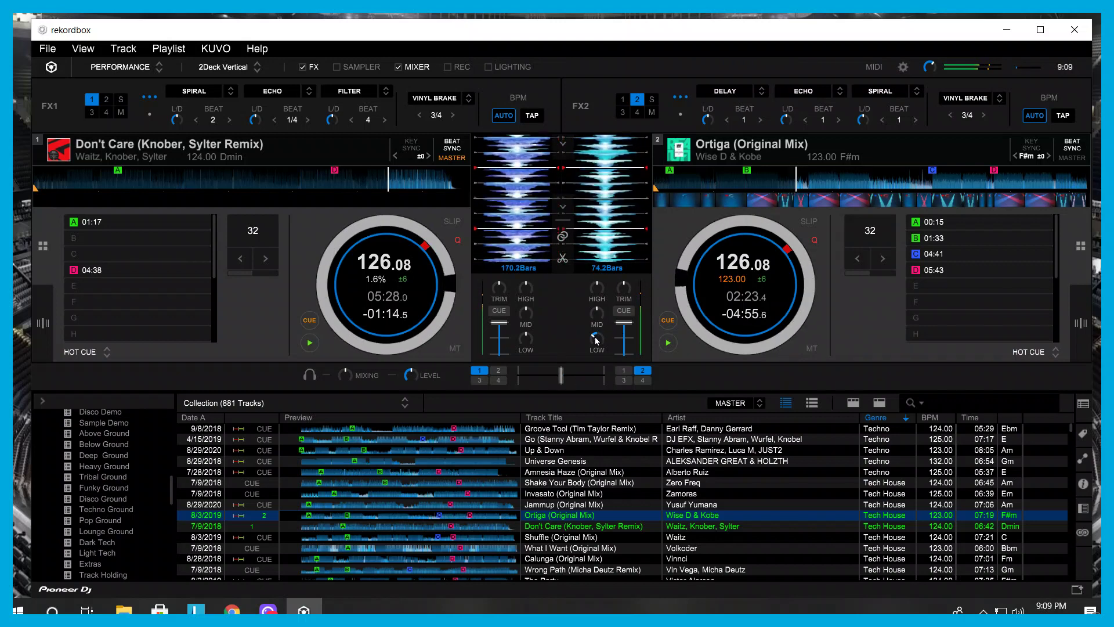
pyautogui.moveTo(593, 338); pyautogui.dragTo(588, 333)
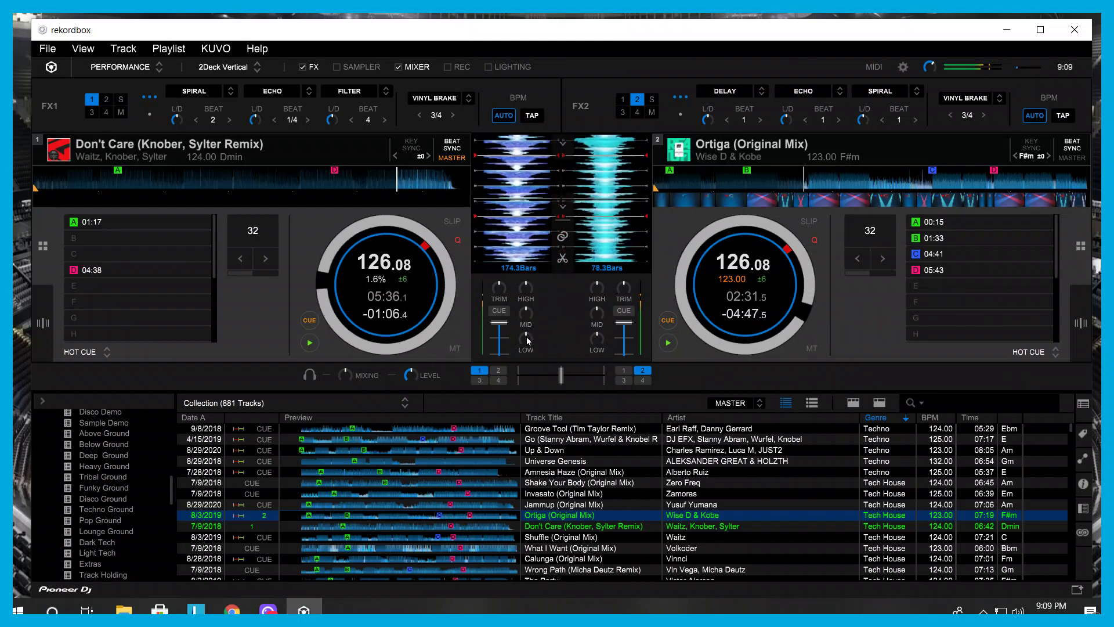
# Step: Lower deck 1's low, mid and high EQ while moving the crossfader gradually all the way to deck 2
pyautogui.moveTo(527, 336); pyautogui.dragTo(584, 380)
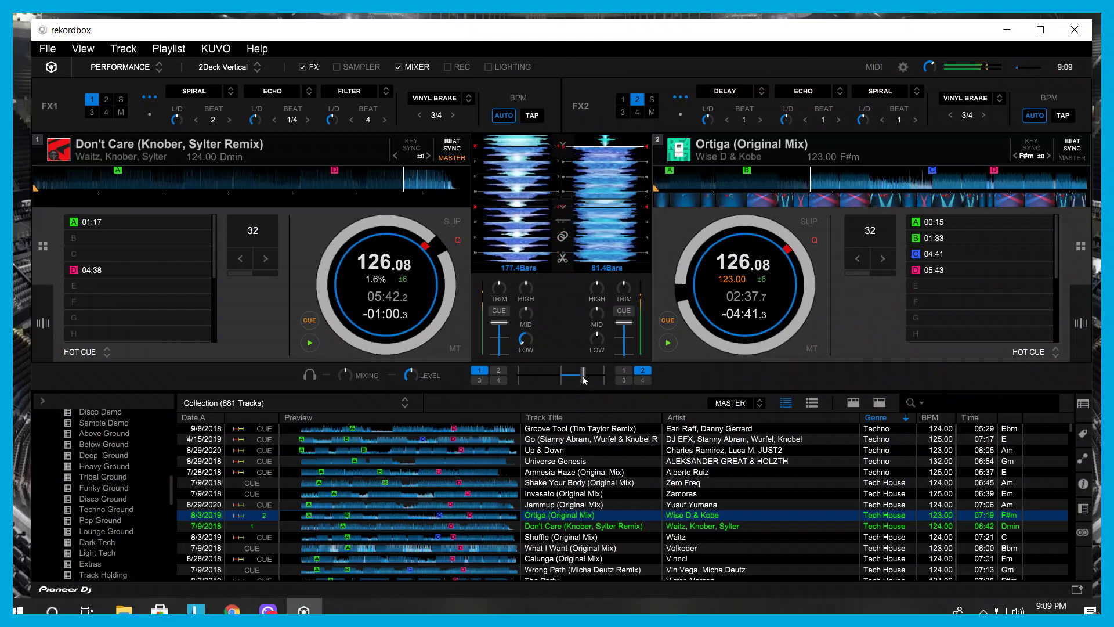
pyautogui.moveTo(527, 308); pyautogui.dragTo(529, 370)
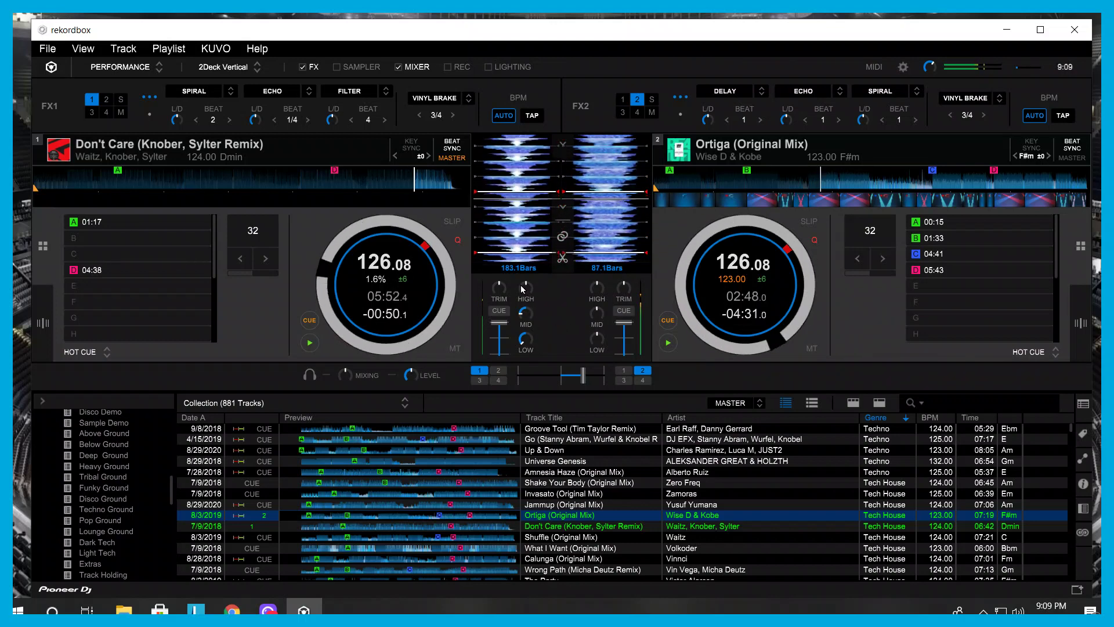
pyautogui.moveTo(523, 289); pyautogui.dragTo(523, 315)
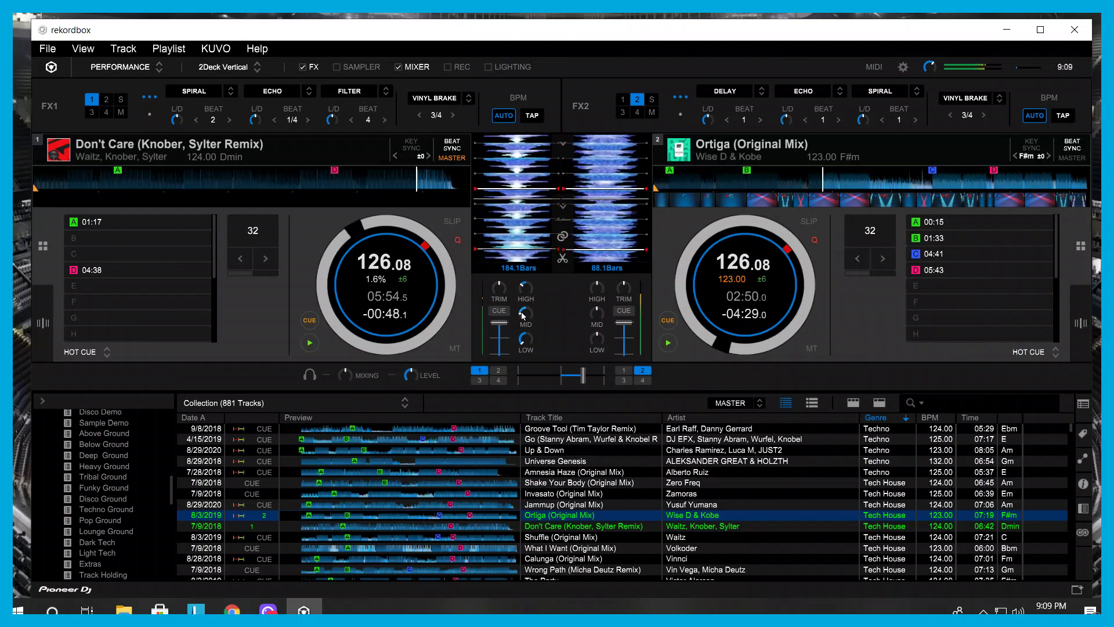
pyautogui.moveTo(583, 377); pyautogui.dragTo(594, 382)
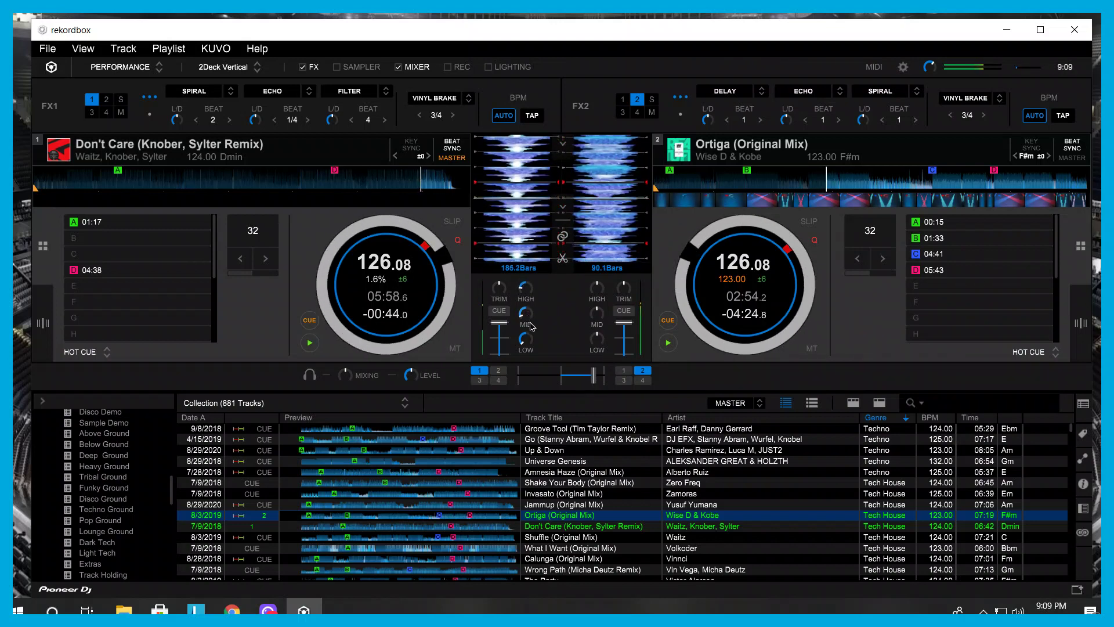
pyautogui.moveTo(593, 377); pyautogui.dragTo(604, 383)
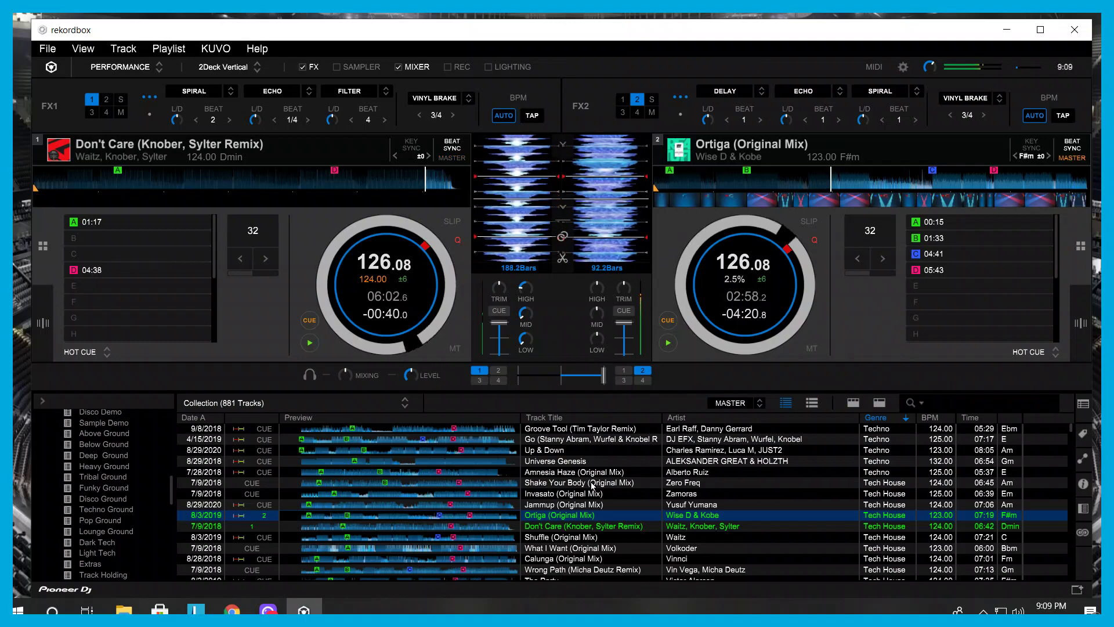
# Step: Find the Tech House track "Shock (Original mix)" in the collection and load it onto deck 1
pyautogui.scroll(-5, 593, 486)
pyautogui.scroll(-10, 591, 486)
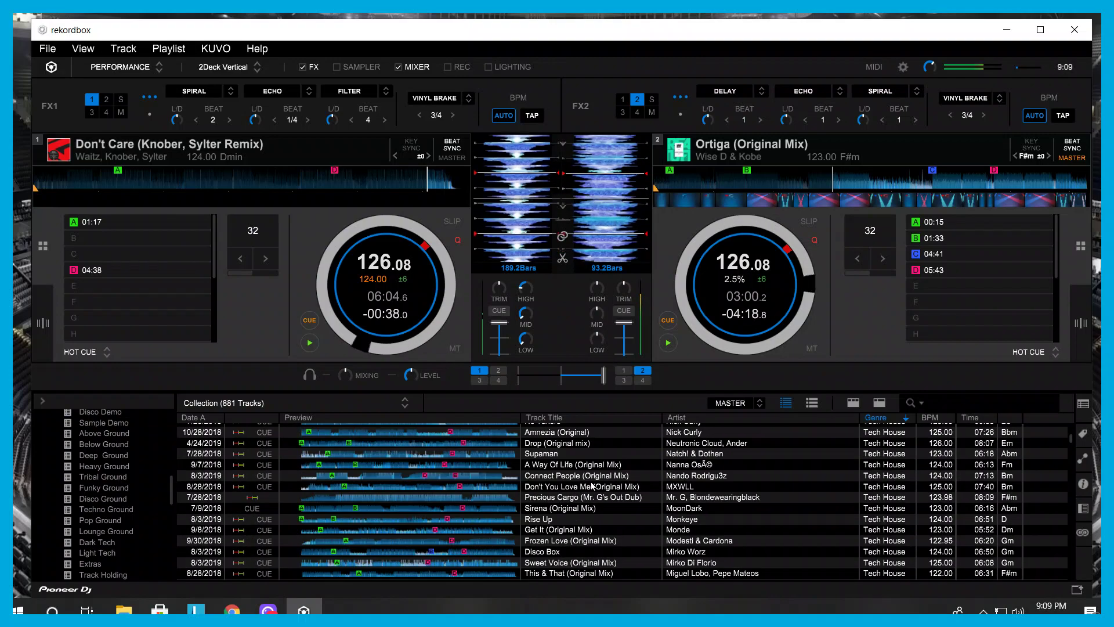
pyautogui.scroll(-5, 591, 482)
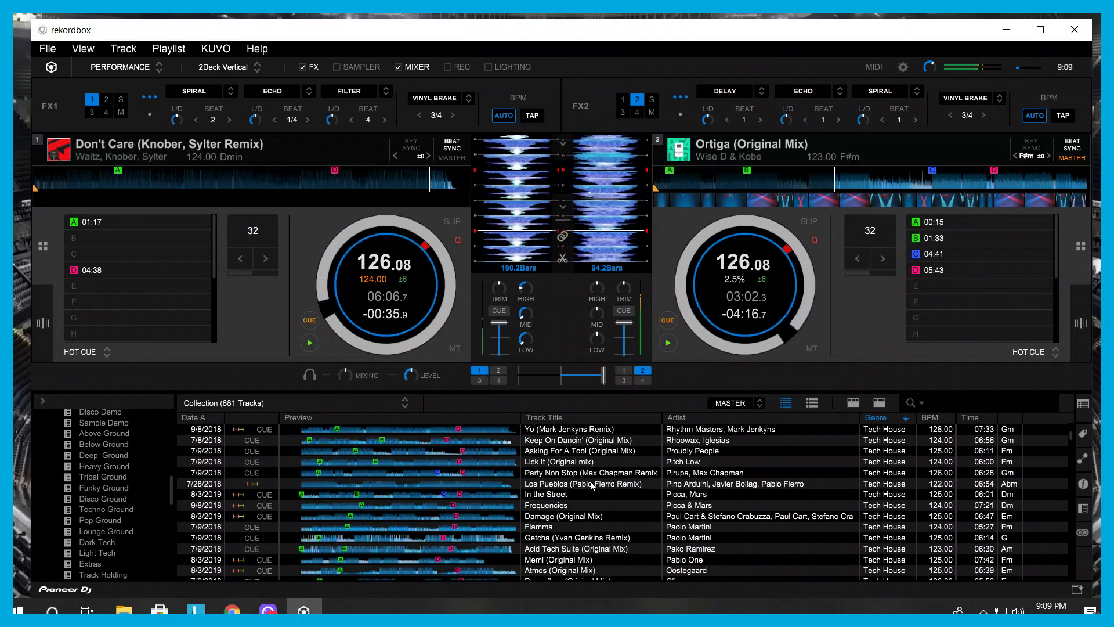
pyautogui.scroll(8, 591, 482)
pyautogui.scroll(4, 592, 486)
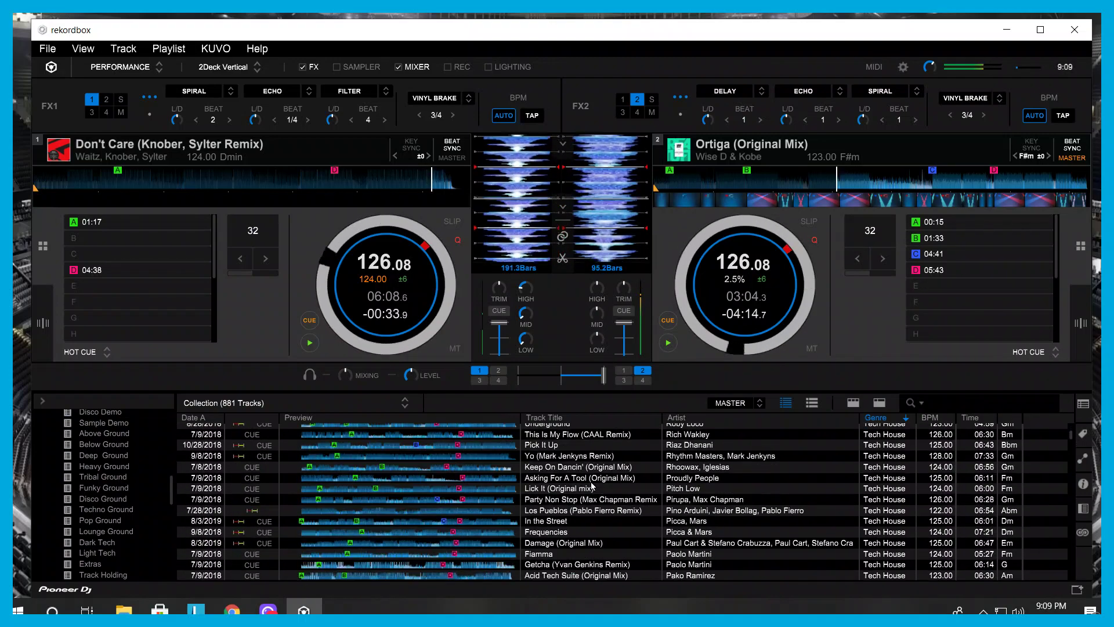
pyautogui.scroll(5, 610, 509)
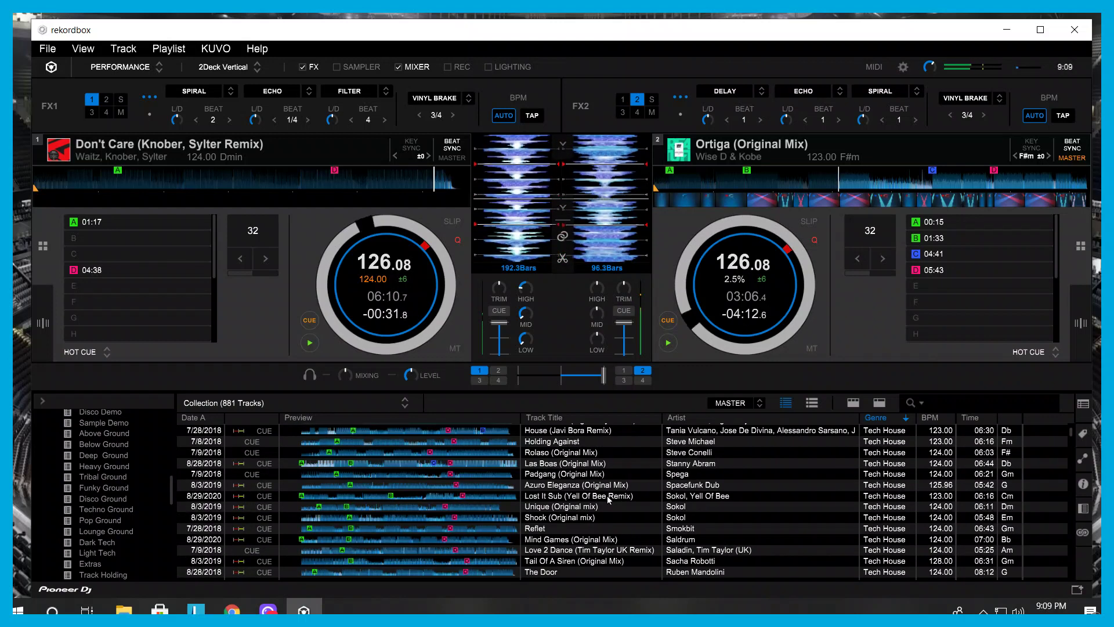
pyautogui.scroll(-8, 609, 499)
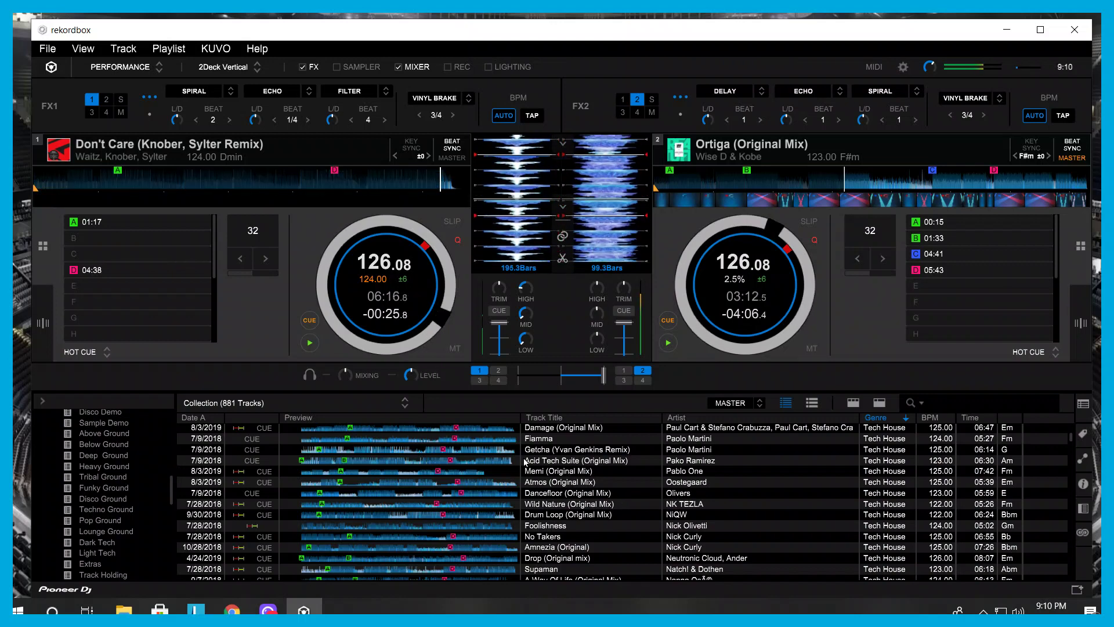
pyautogui.scroll(-5, 551, 473)
pyautogui.scroll(-6, 581, 491)
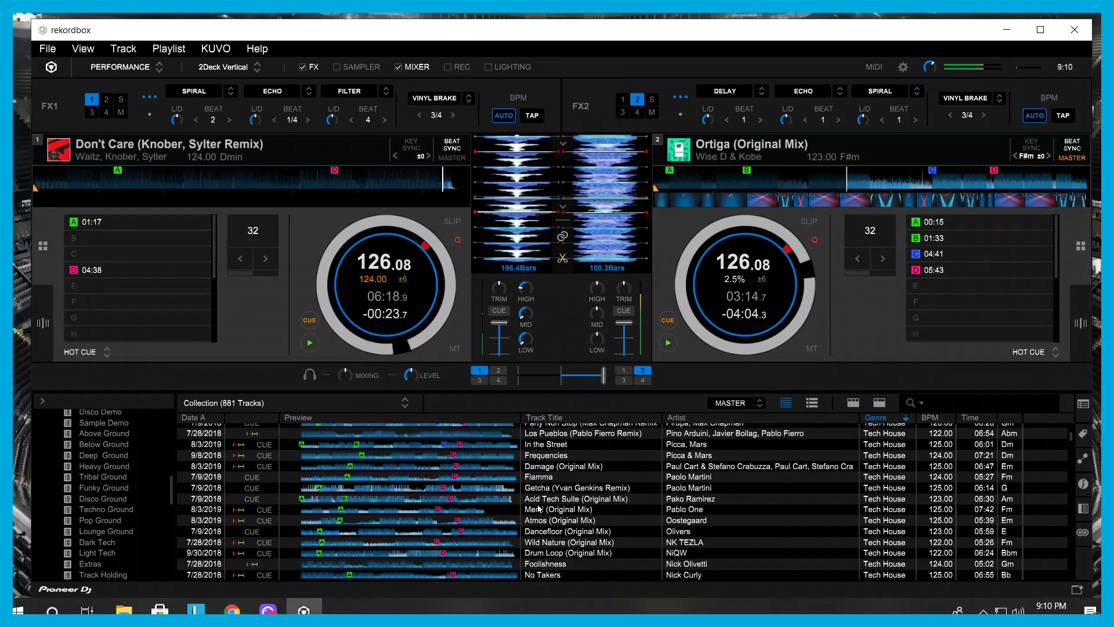
pyautogui.scroll(5, 568, 494)
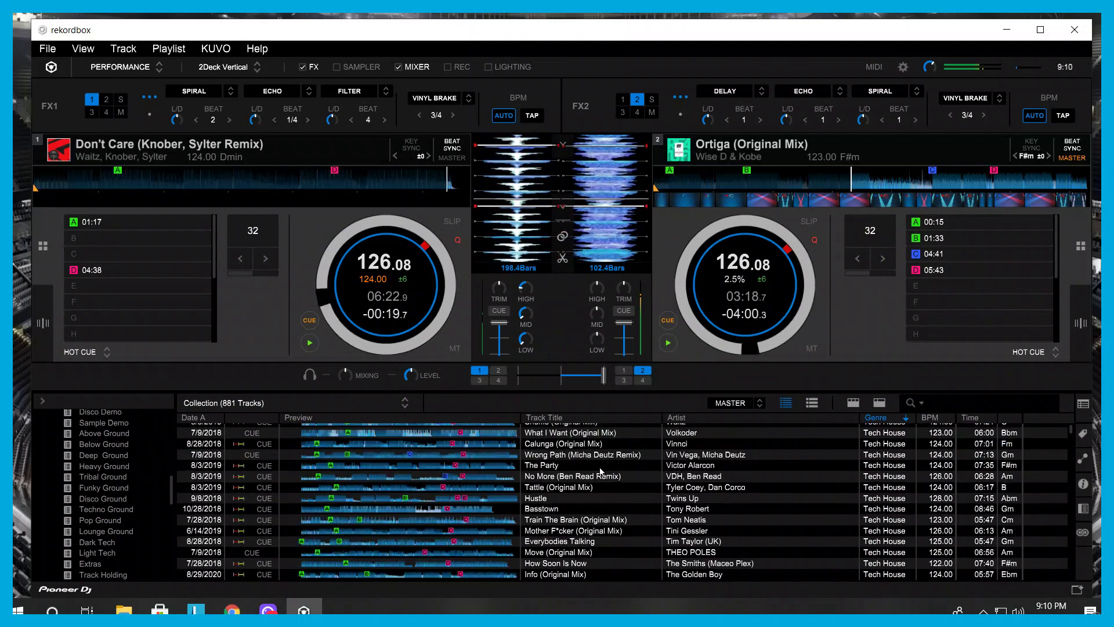
pyautogui.scroll(-2, 575, 493)
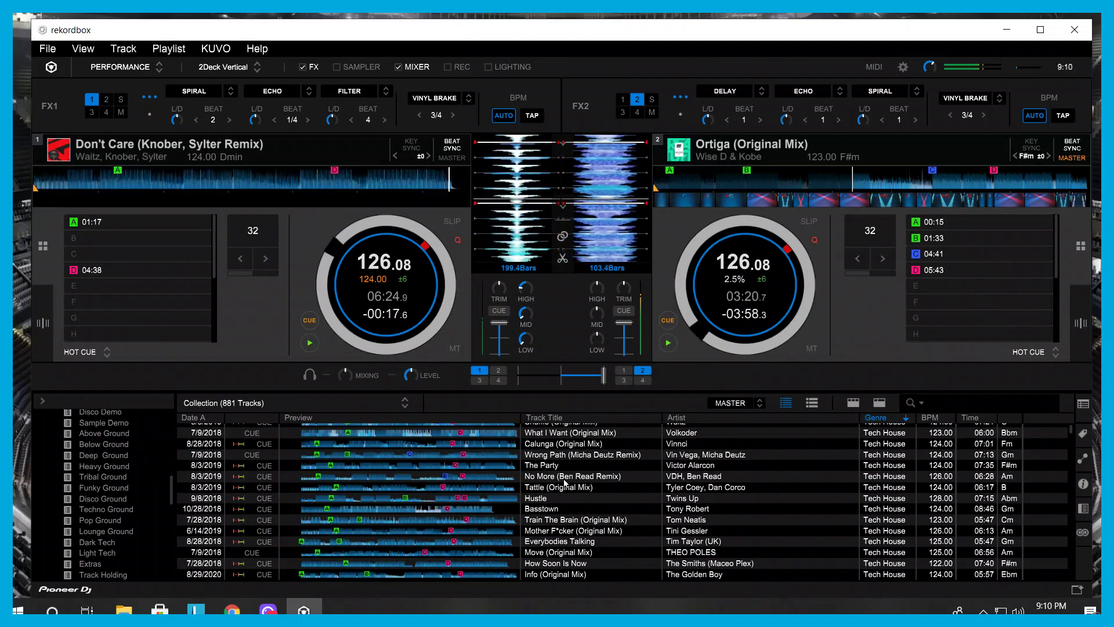
pyautogui.scroll(-2, 565, 481)
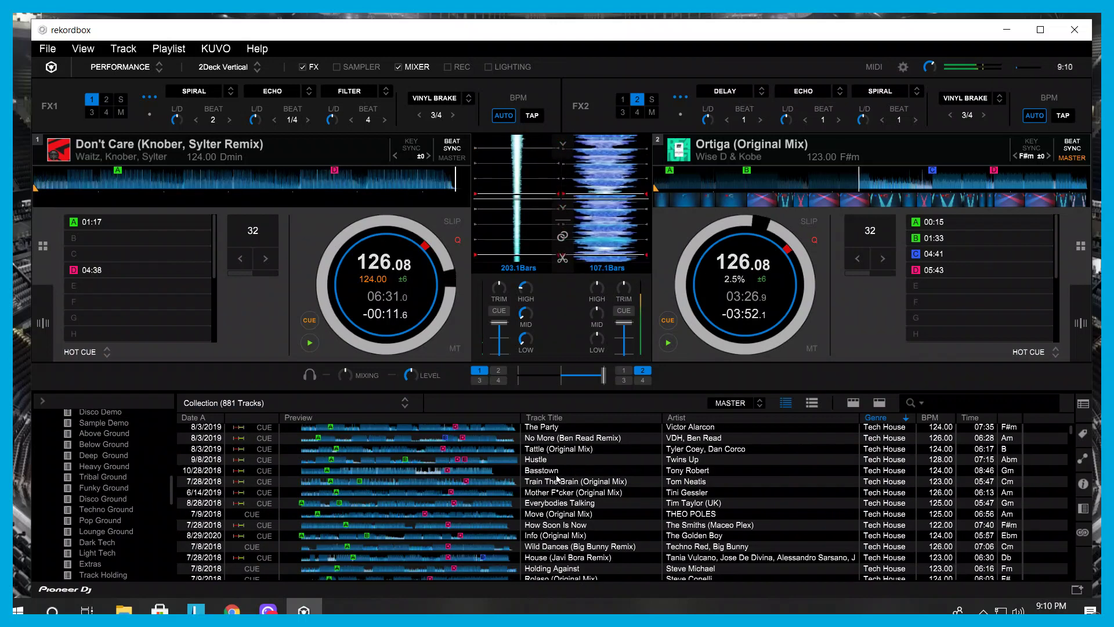
pyautogui.scroll(-5, 554, 486)
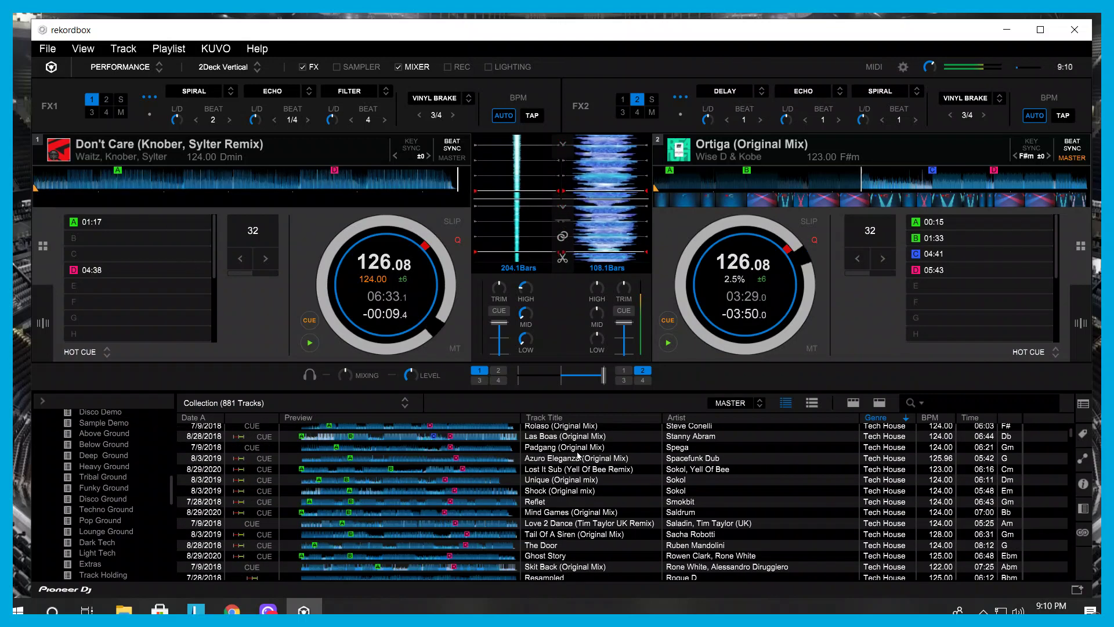
pyautogui.moveTo(573, 491); pyautogui.dragTo(300, 262)
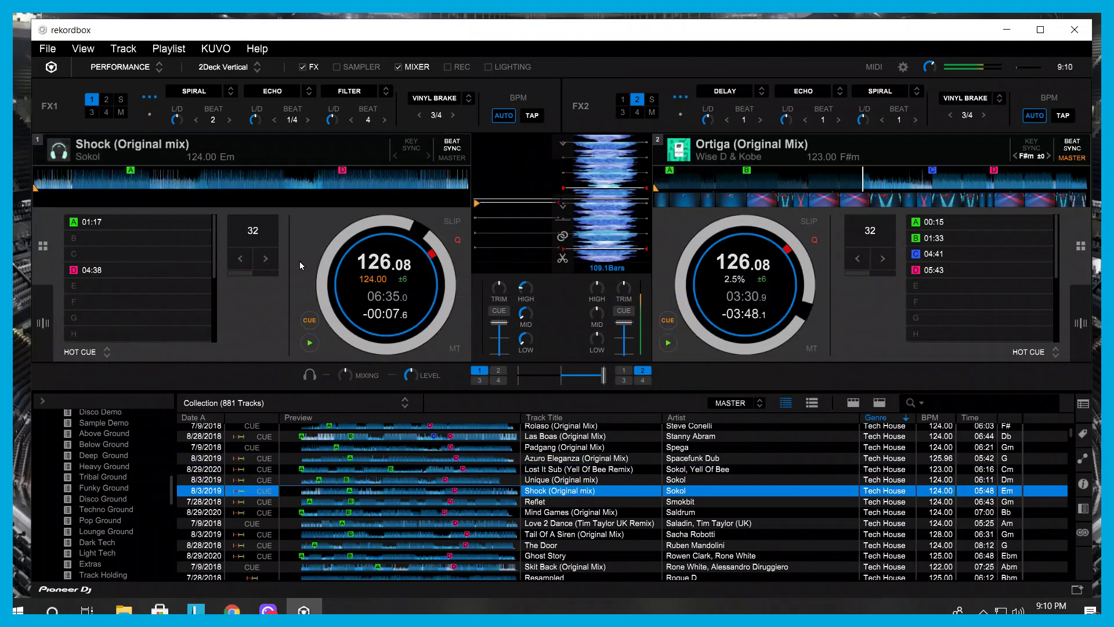
# Step: Cue "Shock (Original mix)" on deck 1 at hot cue A (01:17) and jump deck 2 to hot cue C (04:41)
pyautogui.click(103, 218)
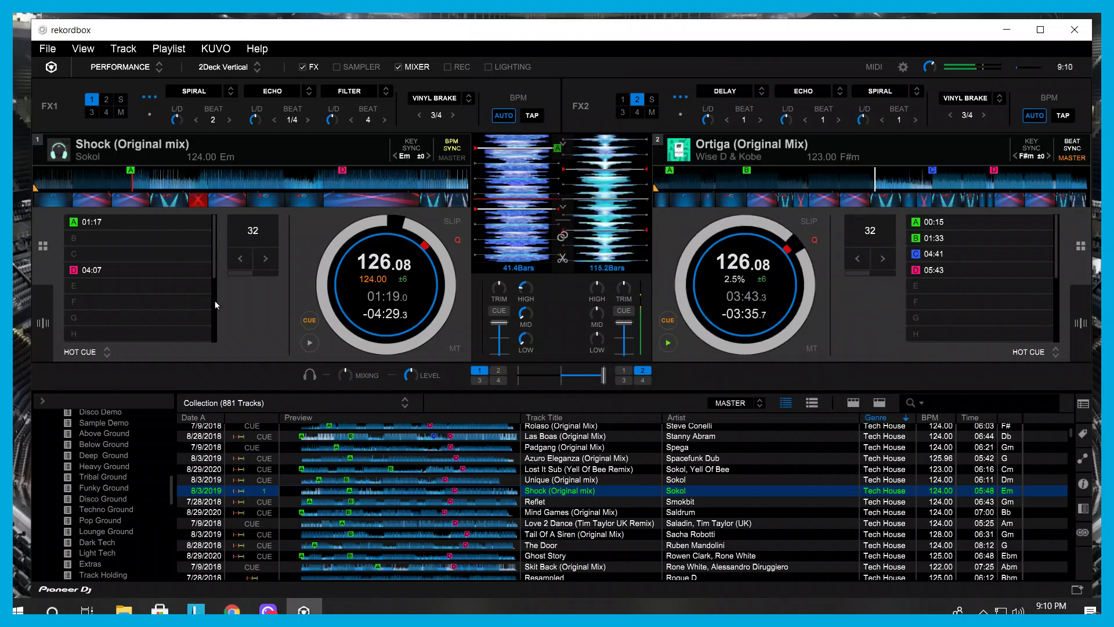
pyautogui.moveTo(512, 209); pyautogui.dragTo(506, 238)
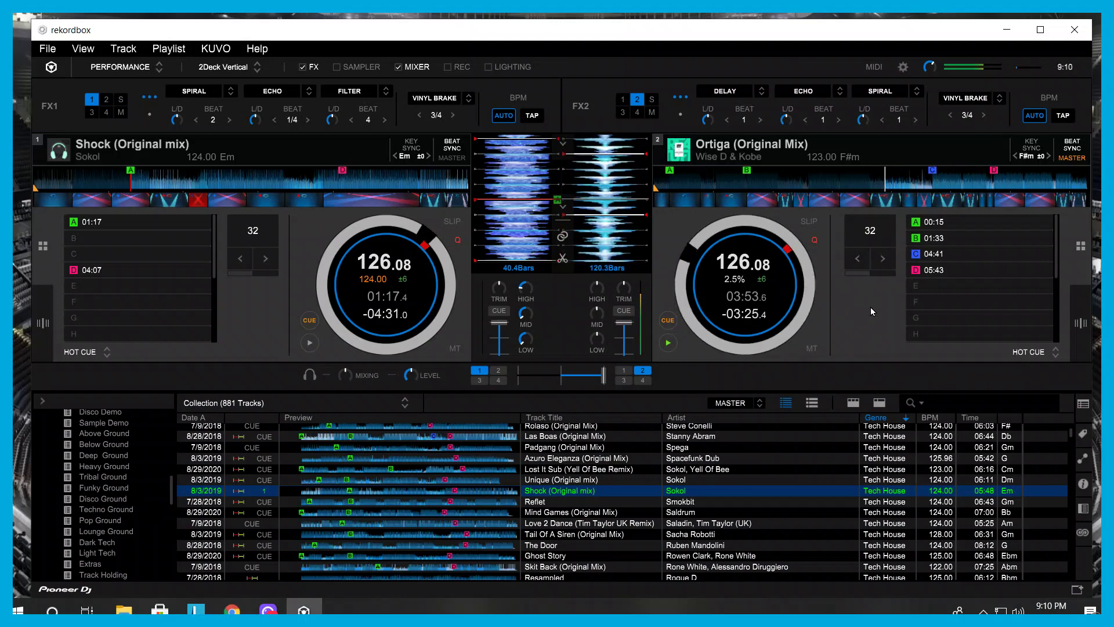
pyautogui.click(963, 252)
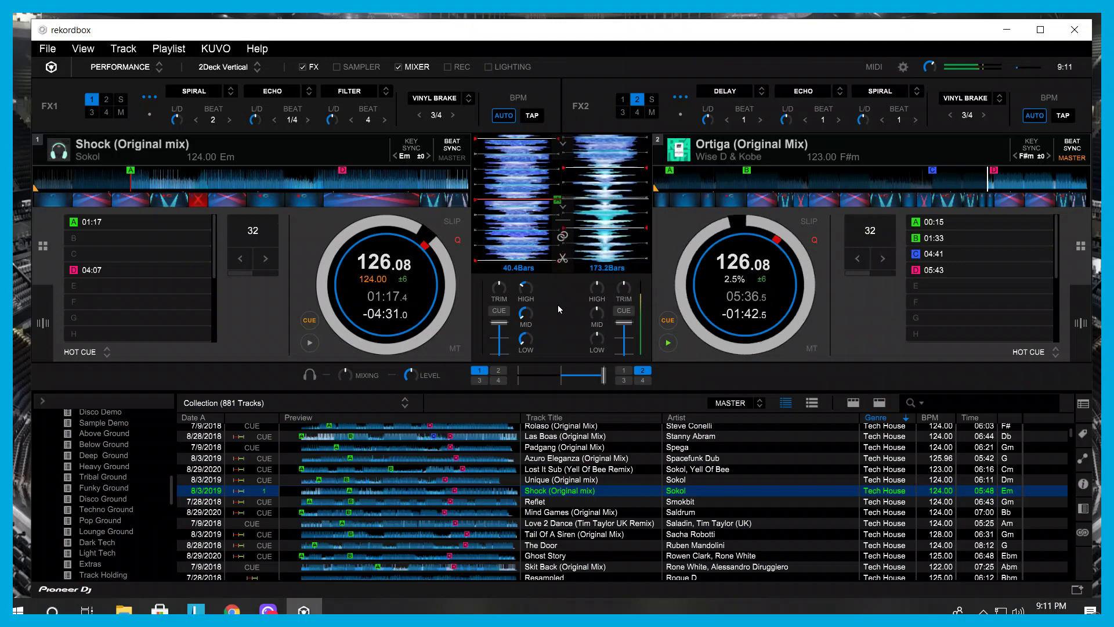
# Step: Start deck 1 and blend it in with the crossfader centred and its EQ restored to neutral
pyautogui.click(310, 343)
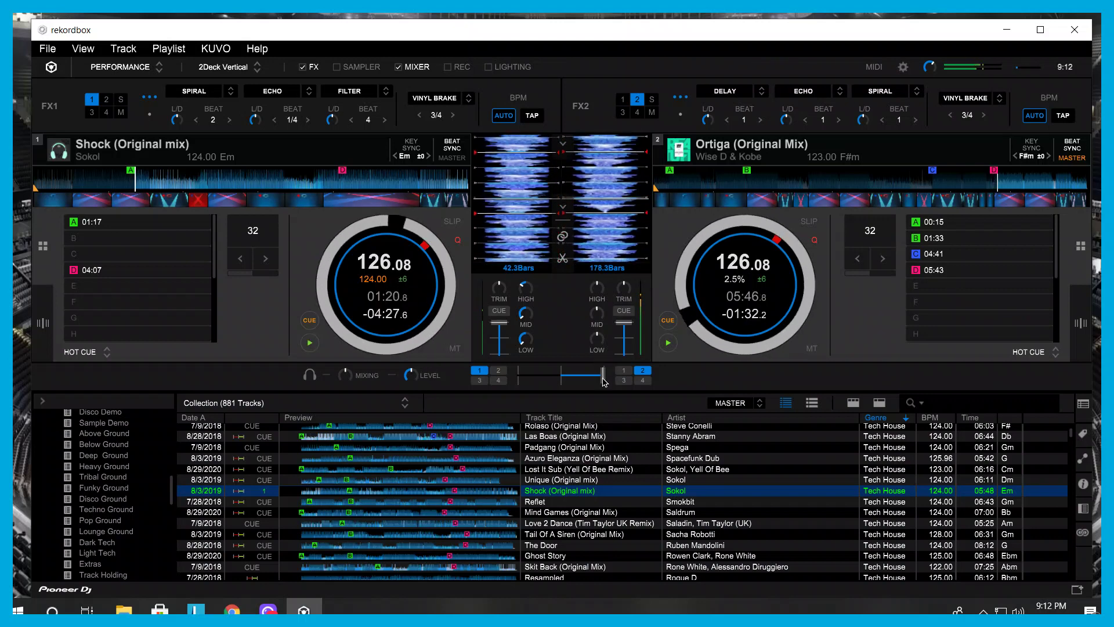
pyautogui.moveTo(603, 378); pyautogui.dragTo(563, 383)
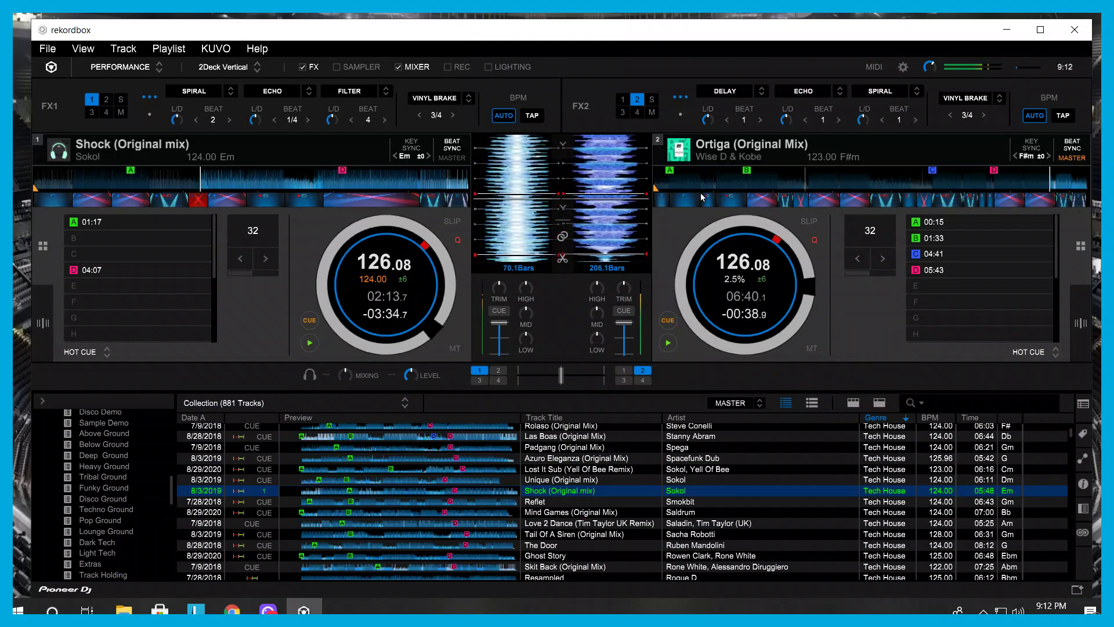
# Step: Lower deck 2's low and mid EQ and move the crossfader partway toward deck 1
pyautogui.moveTo(598, 339); pyautogui.dragTo(586, 385)
pyautogui.moveTo(596, 305); pyautogui.dragTo(539, 375)
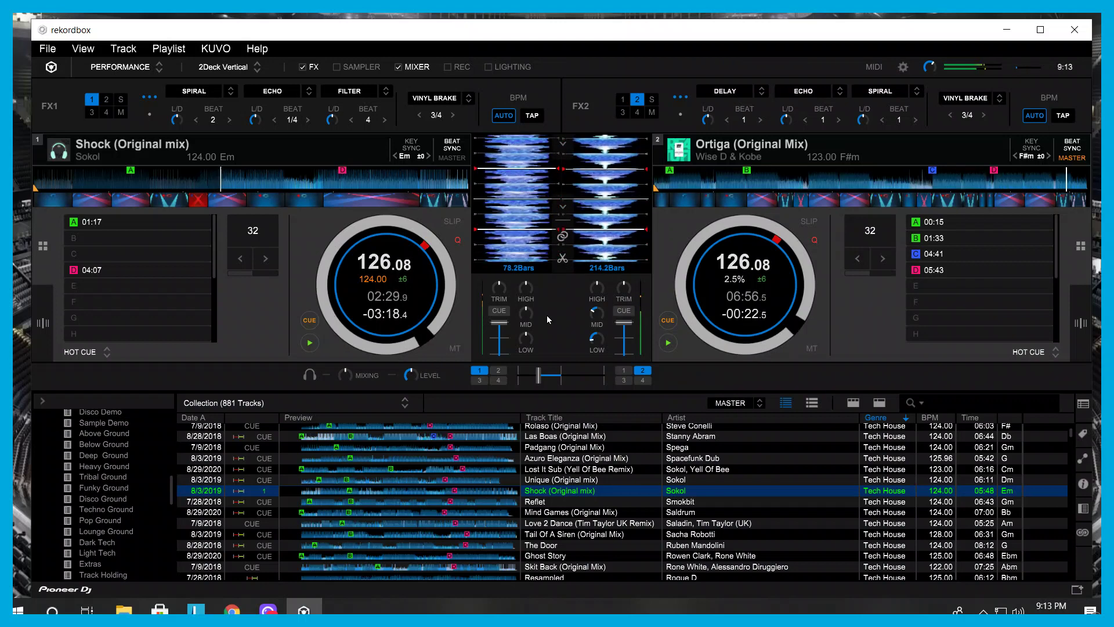
# Step: Set deck 2's beat loop length to 4 beats
pyautogui.click(858, 258)
pyautogui.click(857, 258)
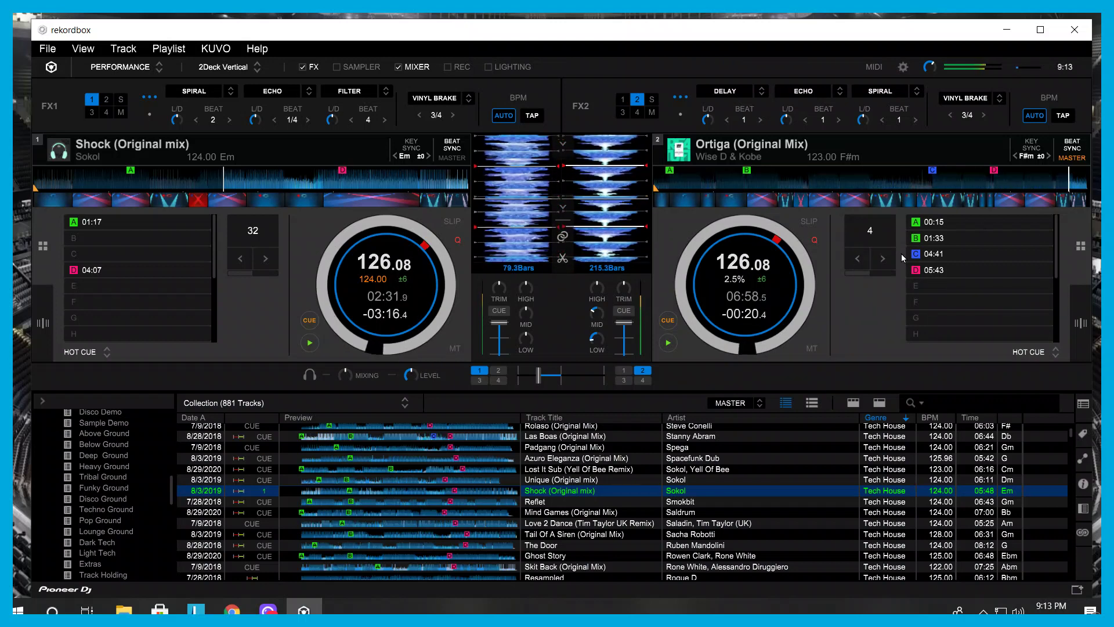
# Step: Start the 4-beat loop on deck 2, then lower its high EQ and move the crossfader fully to deck 1
pyautogui.click(870, 231)
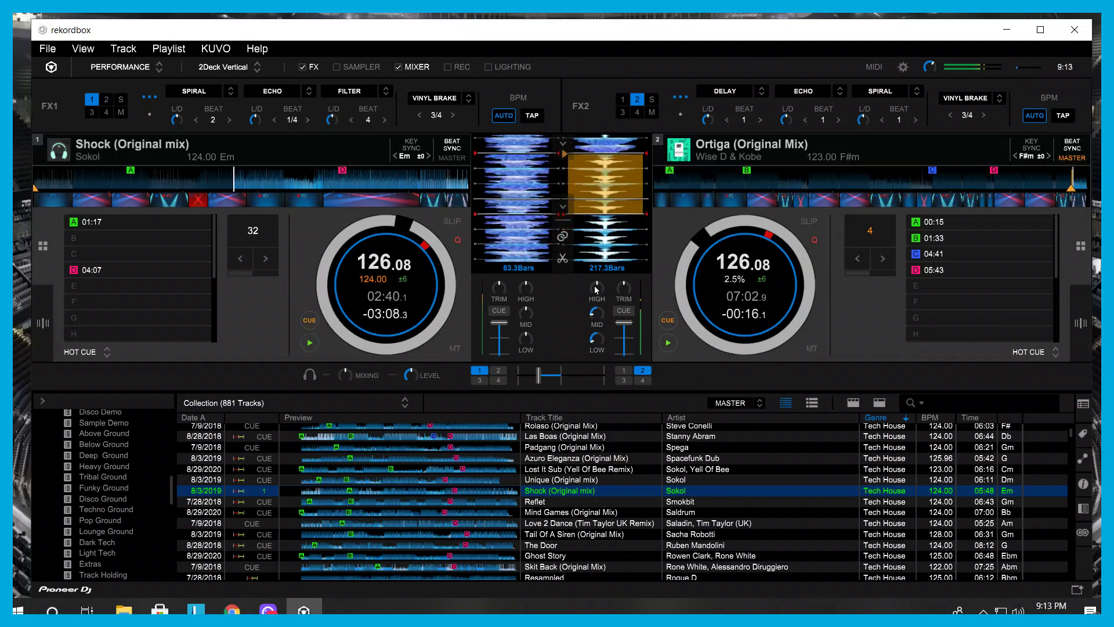
pyautogui.moveTo(597, 287); pyautogui.dragTo(598, 292)
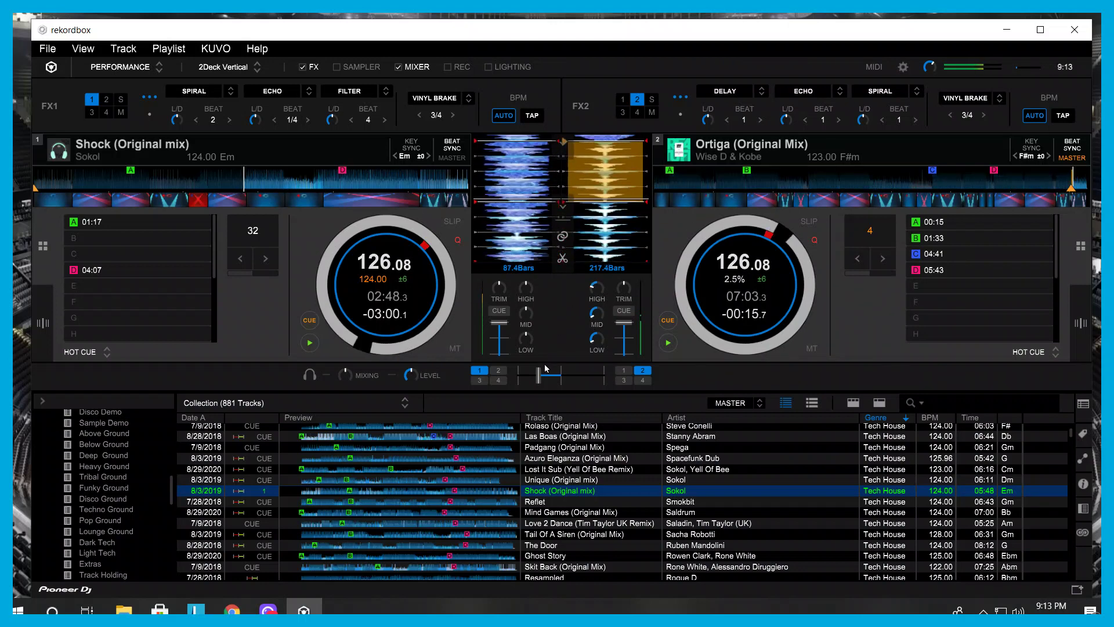
pyautogui.moveTo(539, 376); pyautogui.dragTo(519, 381)
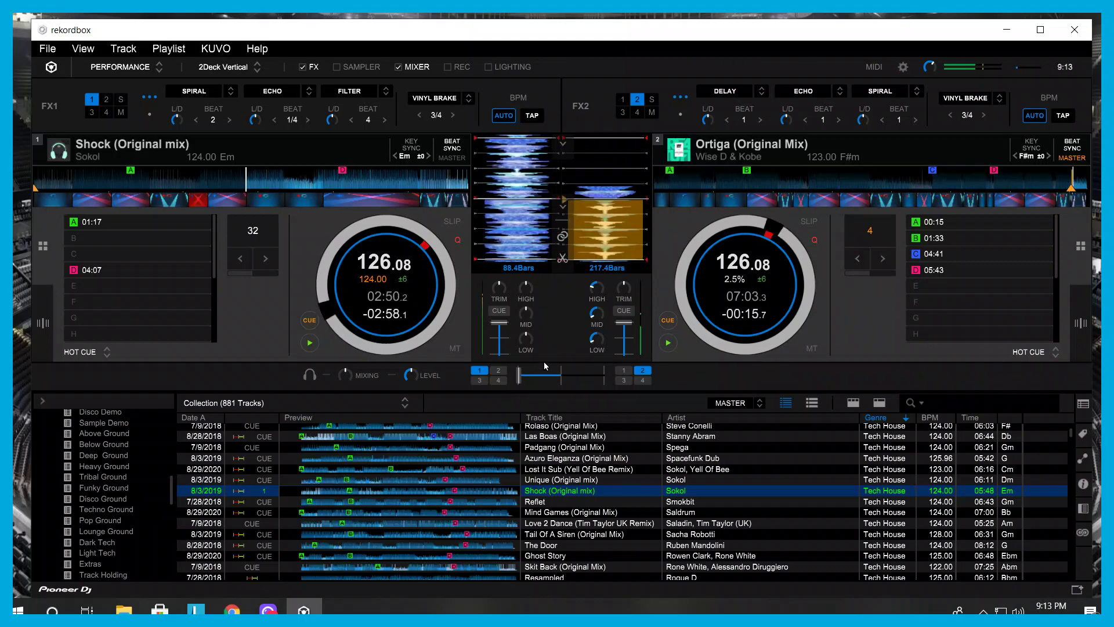
# Step: Load "Jungle Cry (Original Mix)" from the Tech House tracks in the collection onto deck 2
pyautogui.scroll(-10, 592, 464)
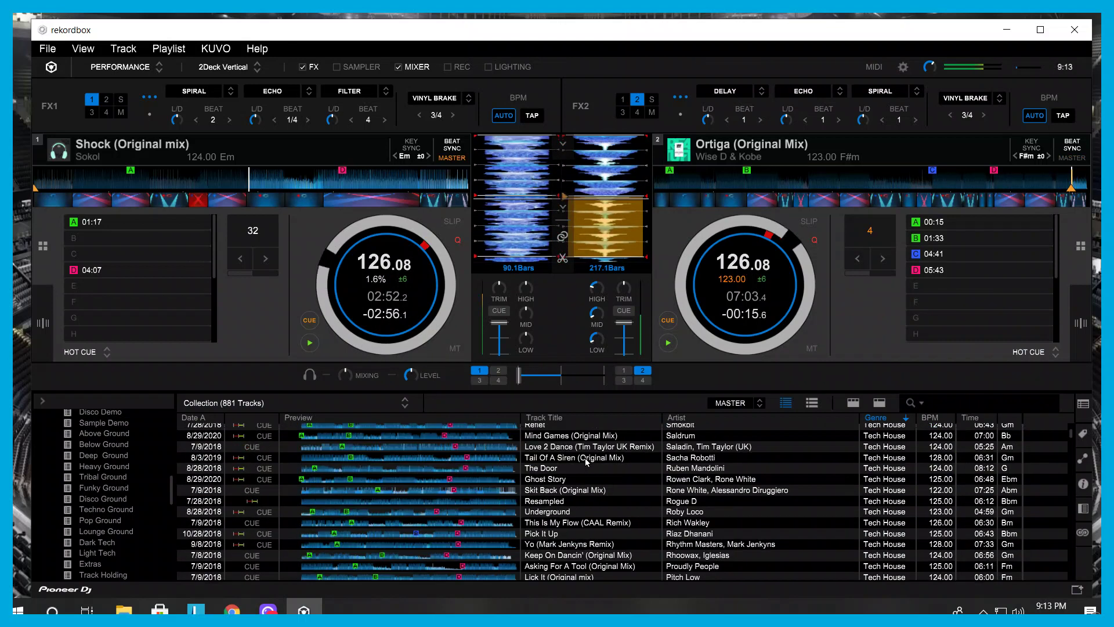
pyautogui.scroll(-4, 582, 455)
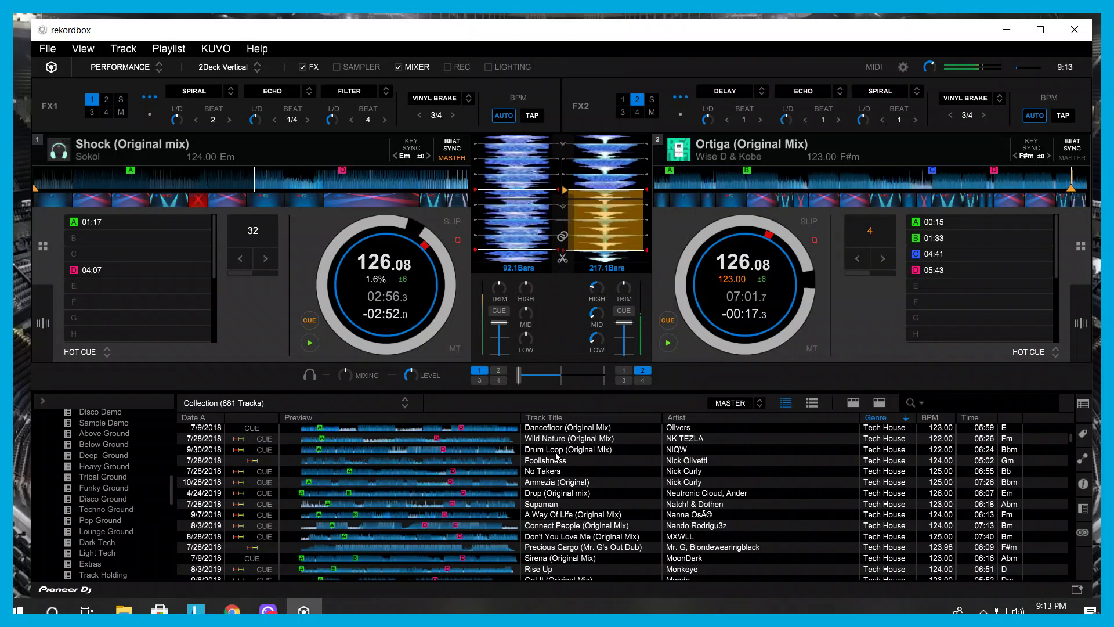
pyautogui.scroll(-4, 564, 473)
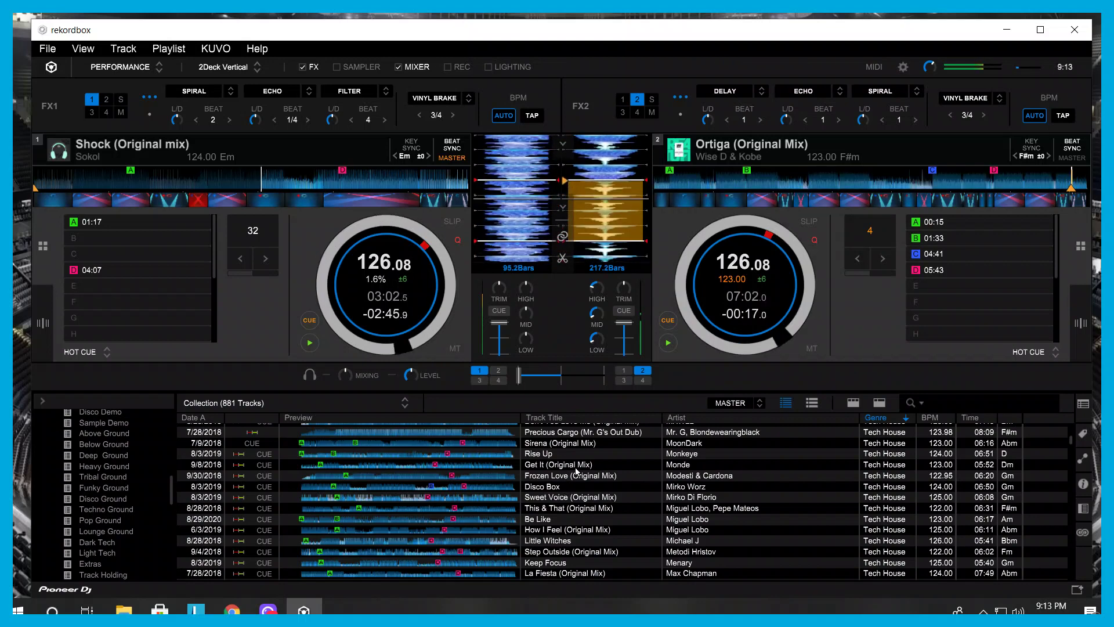
pyautogui.scroll(-1, 577, 471)
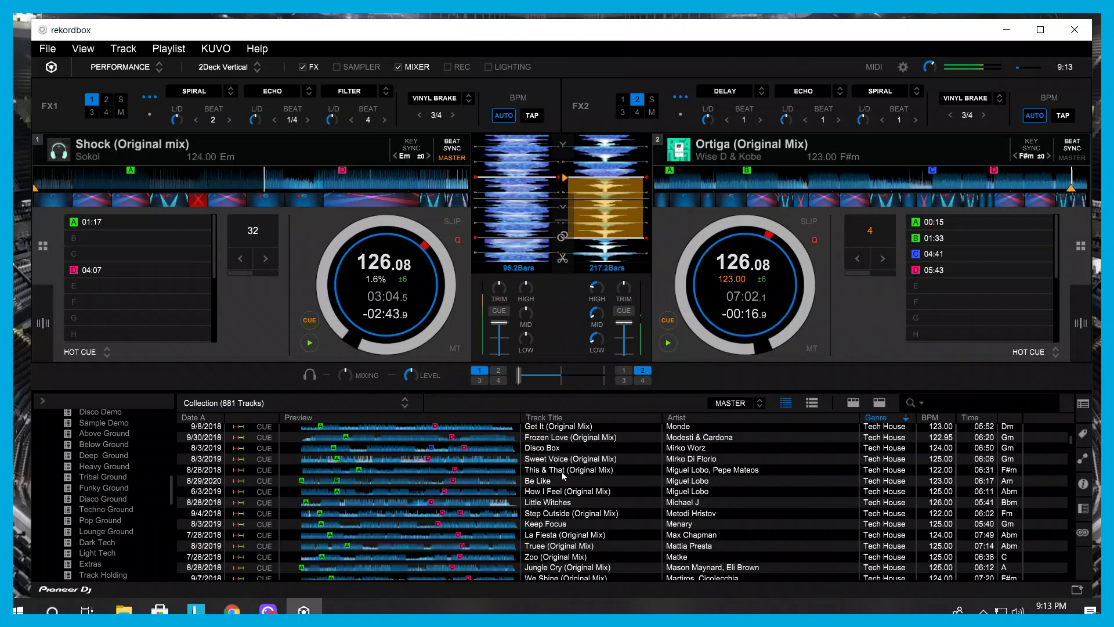
pyautogui.scroll(-1, 563, 476)
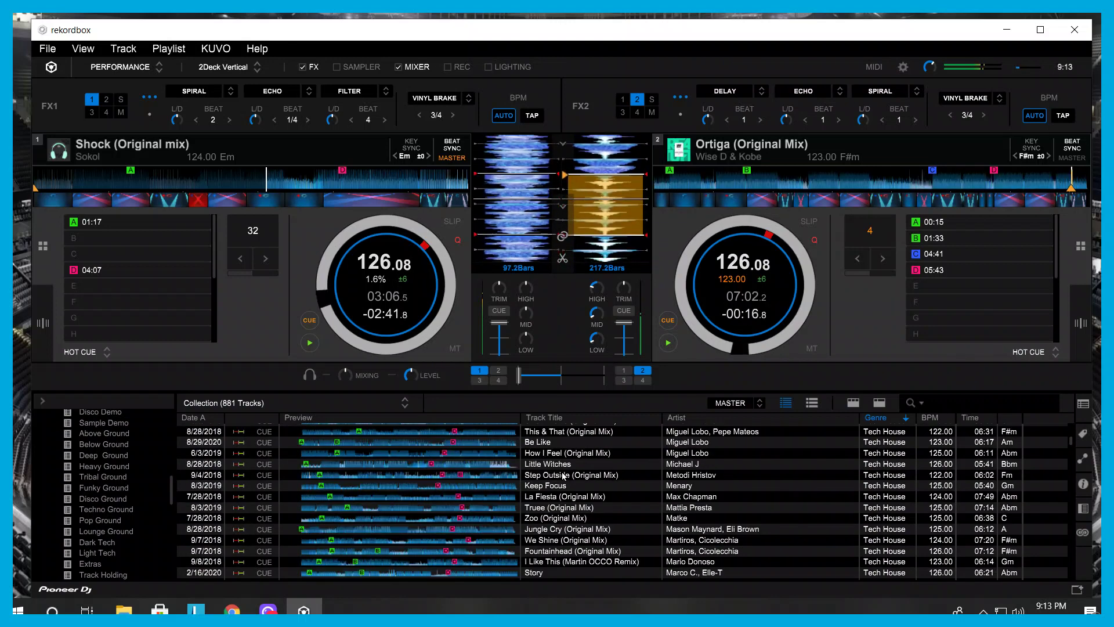
pyautogui.moveTo(571, 528); pyautogui.dragTo(789, 183)
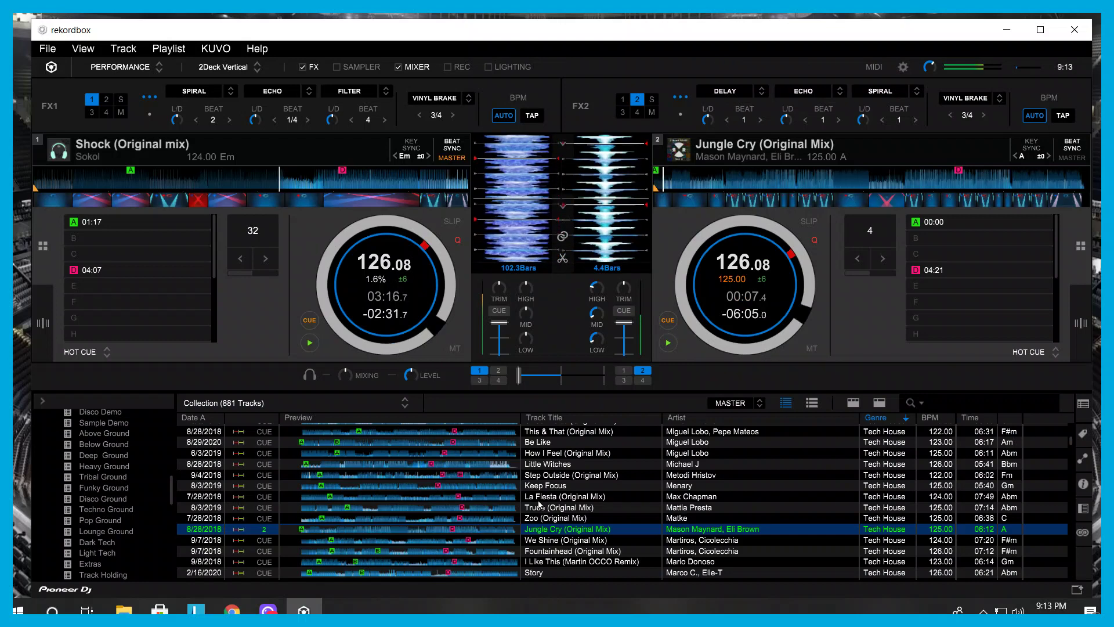
# Step: Load "Circuit Bass (Original Mix)" from the collection onto deck 2 and cue it at hot cue A (00:31)
pyautogui.scroll(-1, 572, 469)
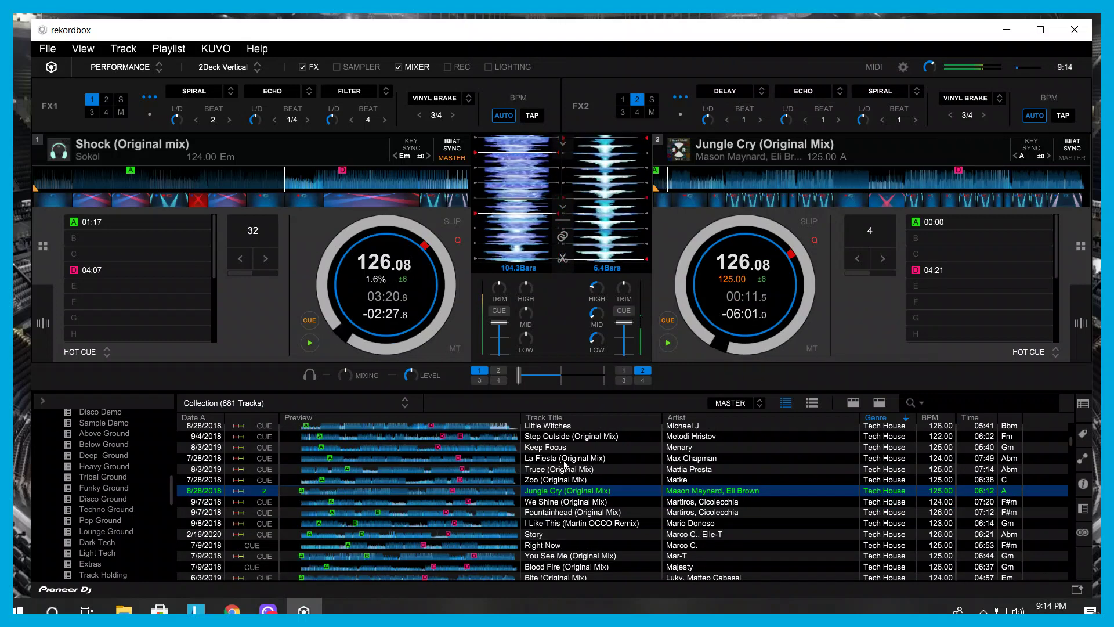
pyautogui.scroll(-1, 565, 464)
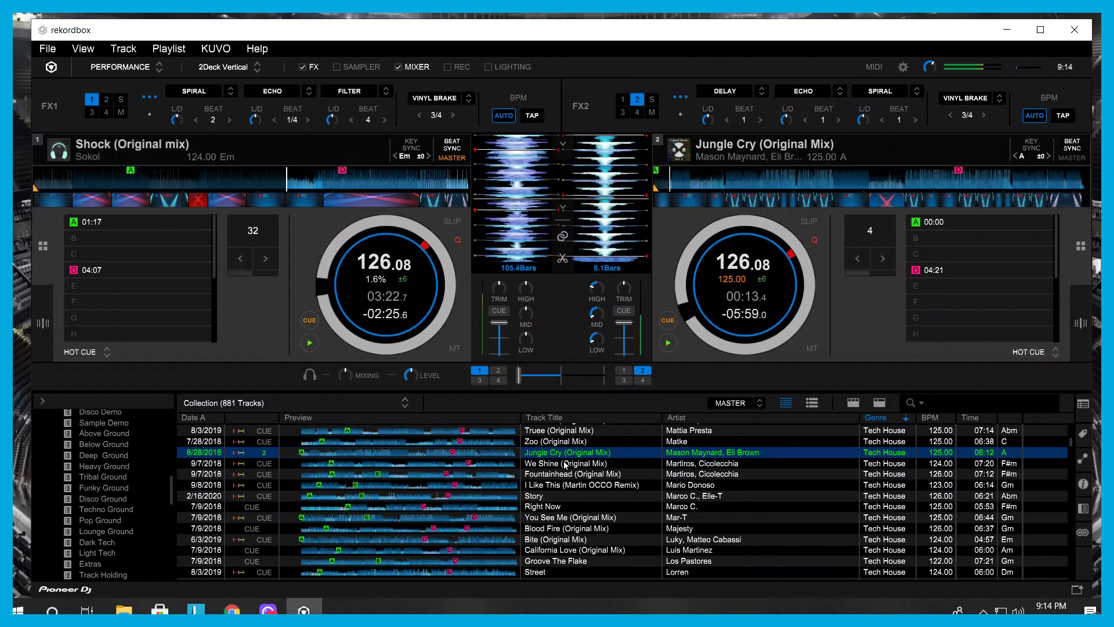
pyautogui.scroll(-1, 566, 465)
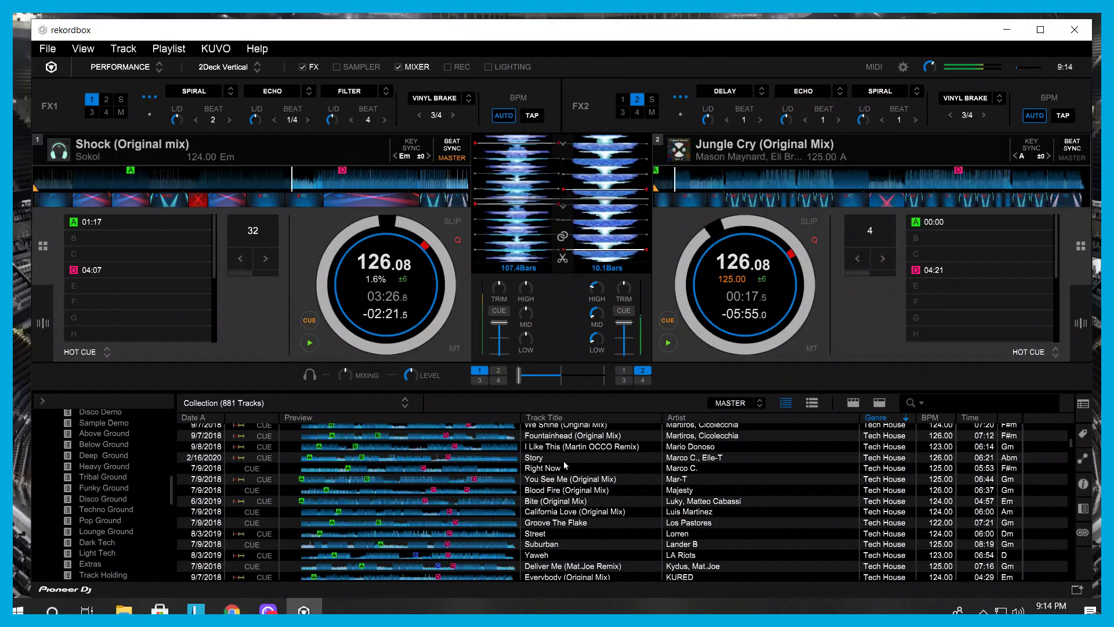
pyautogui.scroll(-1, 565, 464)
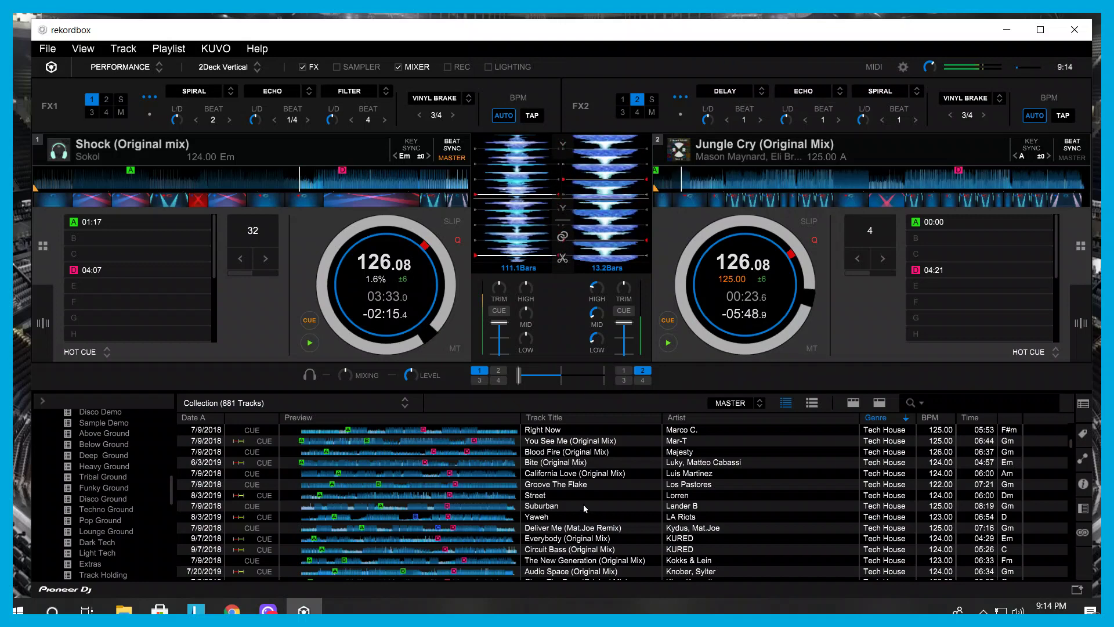
pyautogui.moveTo(561, 552); pyautogui.dragTo(798, 286)
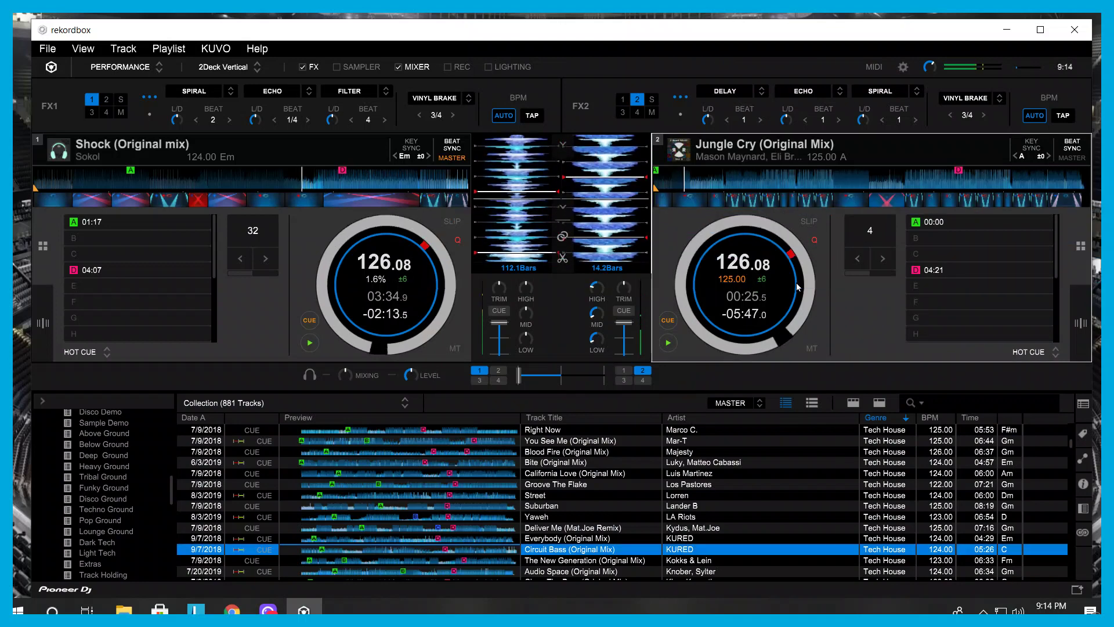
pyautogui.click(970, 222)
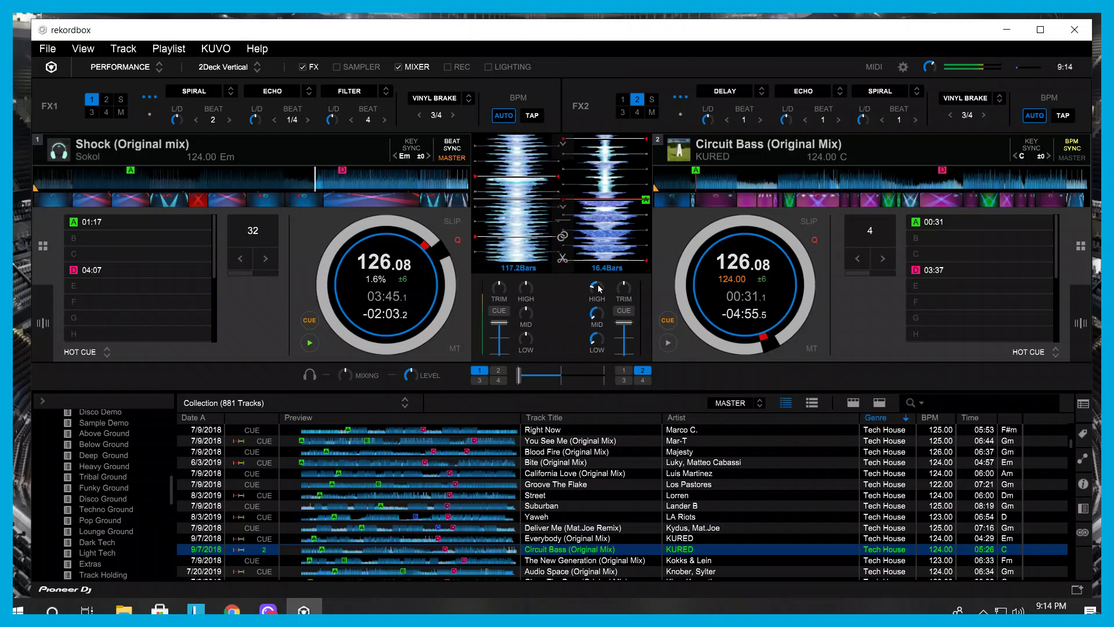
# Step: Start deck 2 and blend it in with the crossfader near centre and its EQ restored to neutral
pyautogui.scroll(-1, 616, 441)
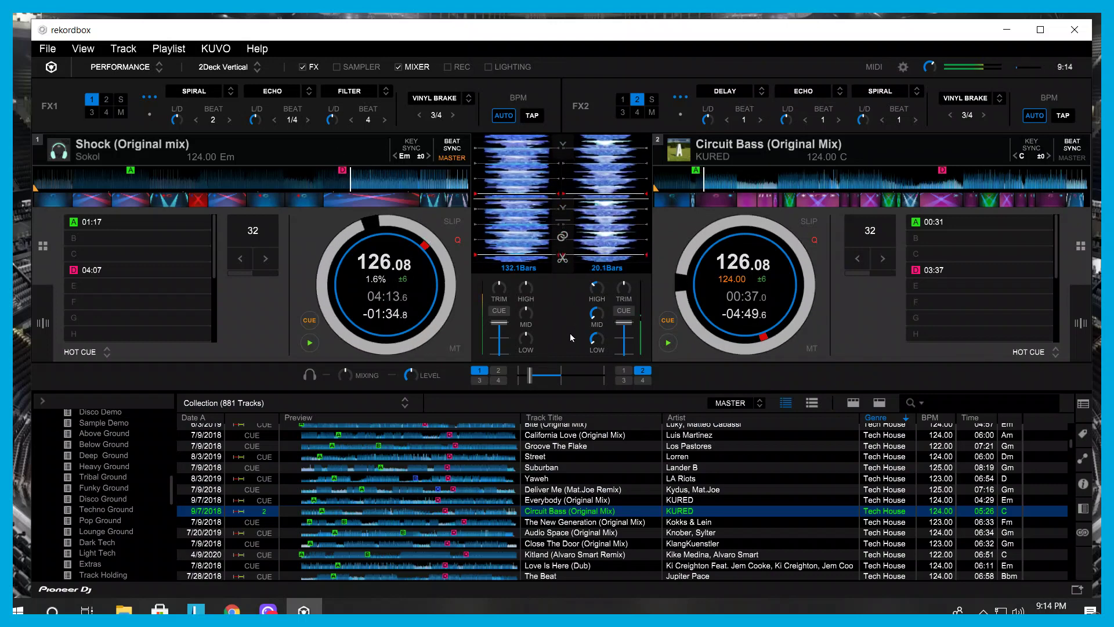
pyautogui.moveTo(520, 375); pyautogui.dragTo(551, 376)
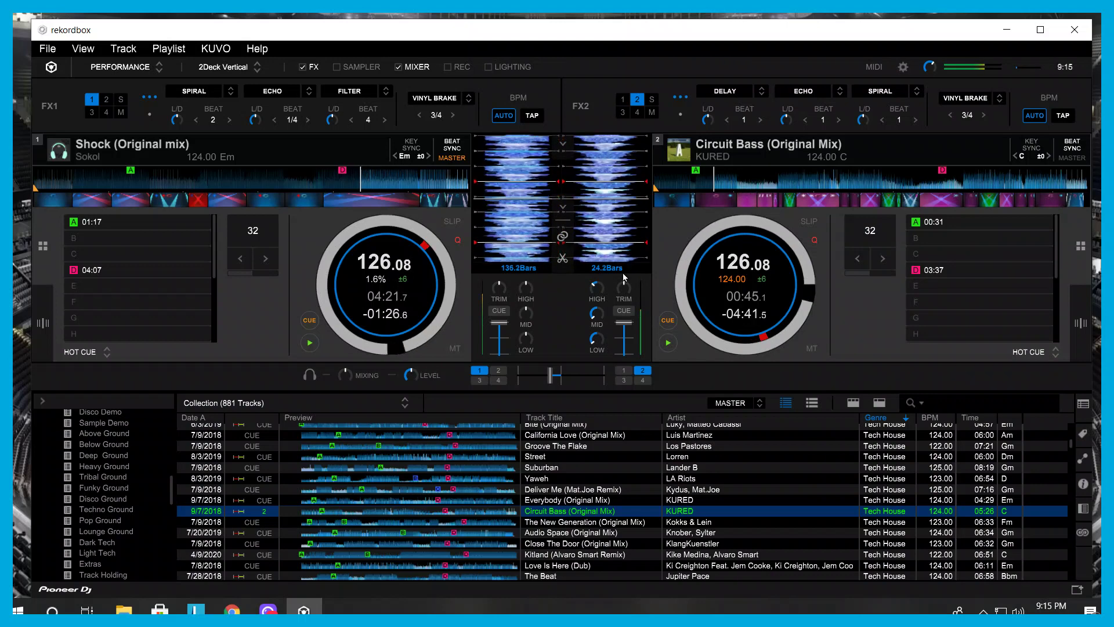
pyautogui.moveTo(551, 379); pyautogui.dragTo(559, 378)
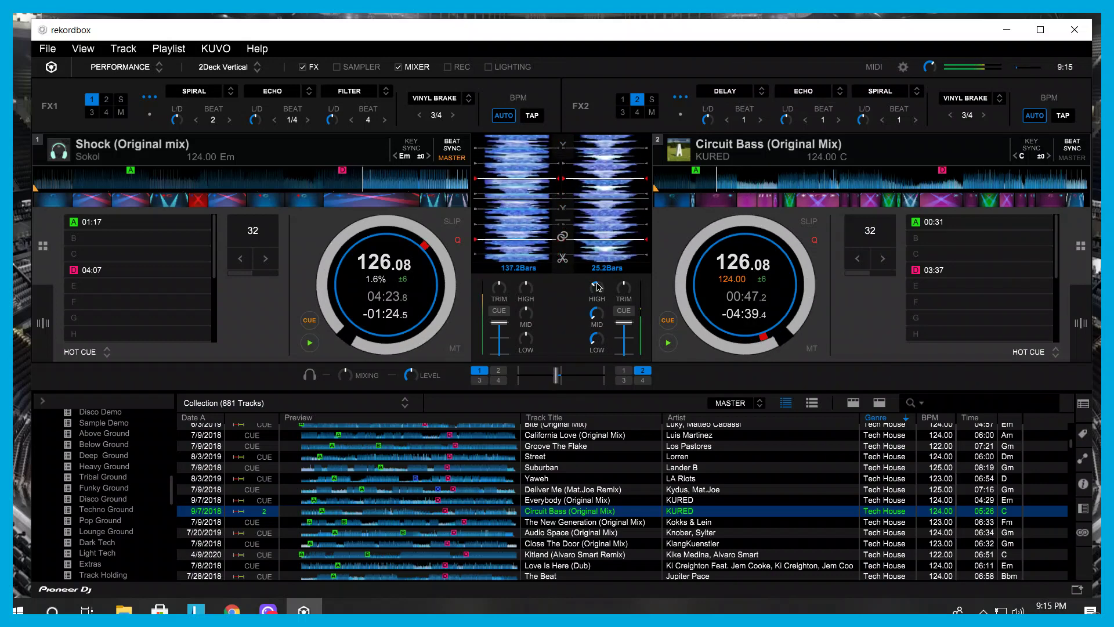
pyautogui.moveTo(593, 293); pyautogui.dragTo(597, 288)
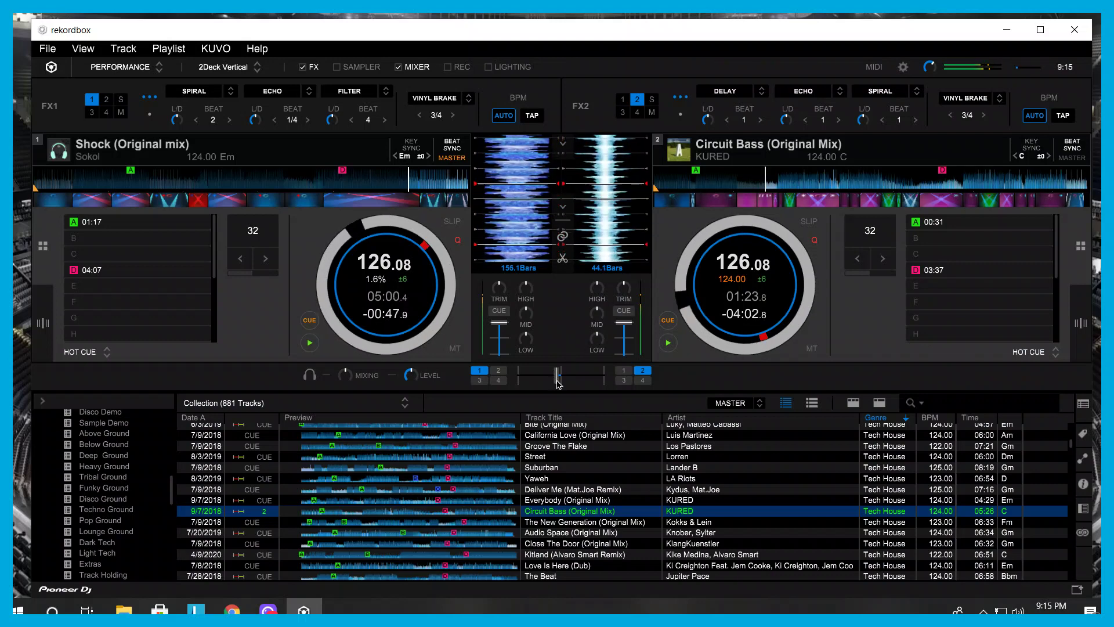
# Step: Move the crossfader slightly past centre toward deck 2 and lower deck 1's low and mid EQ
pyautogui.moveTo(558, 383); pyautogui.dragTo(563, 384)
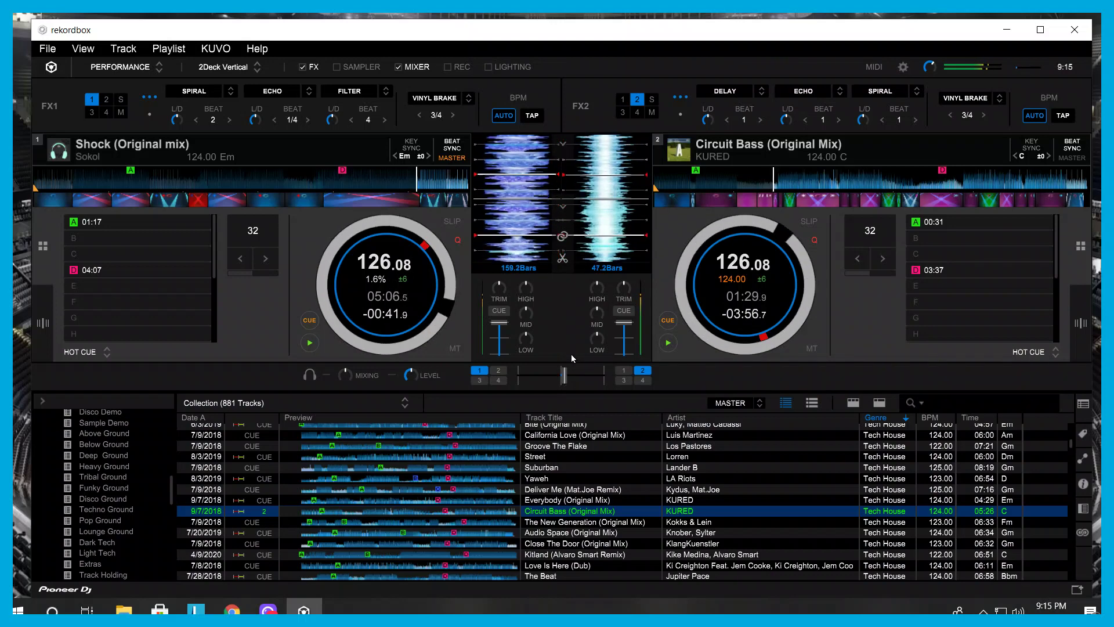
pyautogui.moveTo(526, 338); pyautogui.dragTo(571, 376)
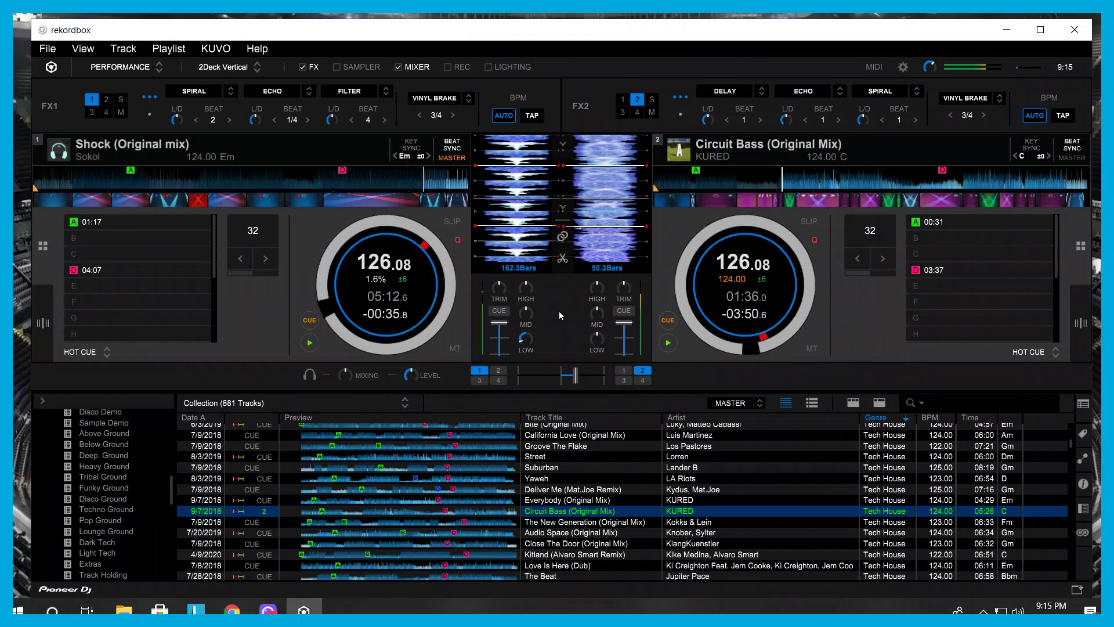
pyautogui.moveTo(526, 311); pyautogui.dragTo(529, 350)
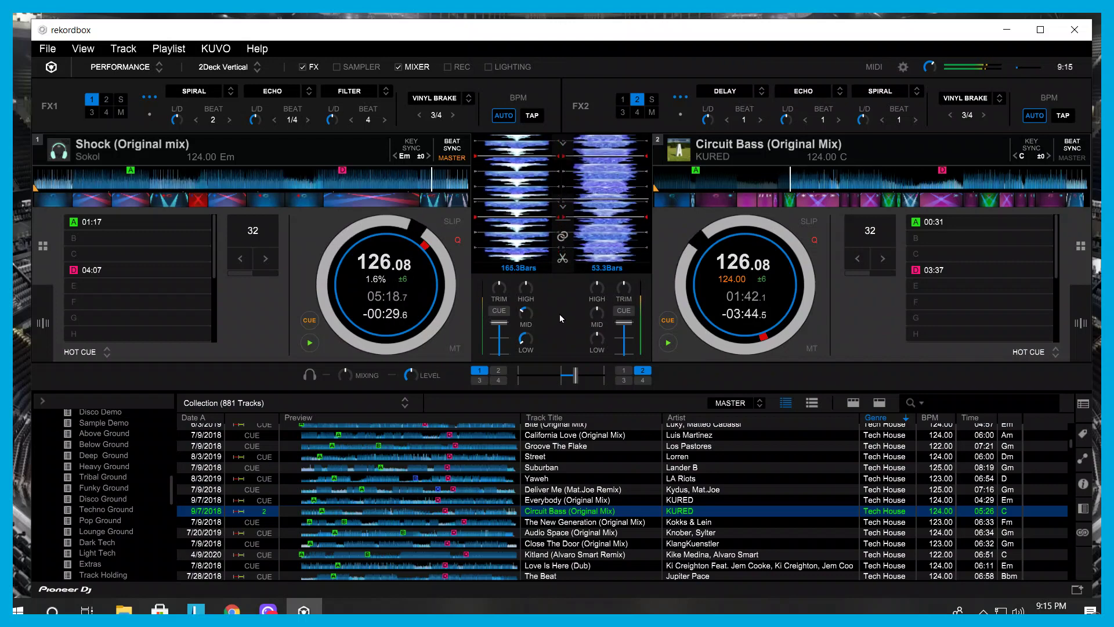
# Step: Set deck 1's beat loop length to 4 beats and start the loop
pyautogui.click(240, 259)
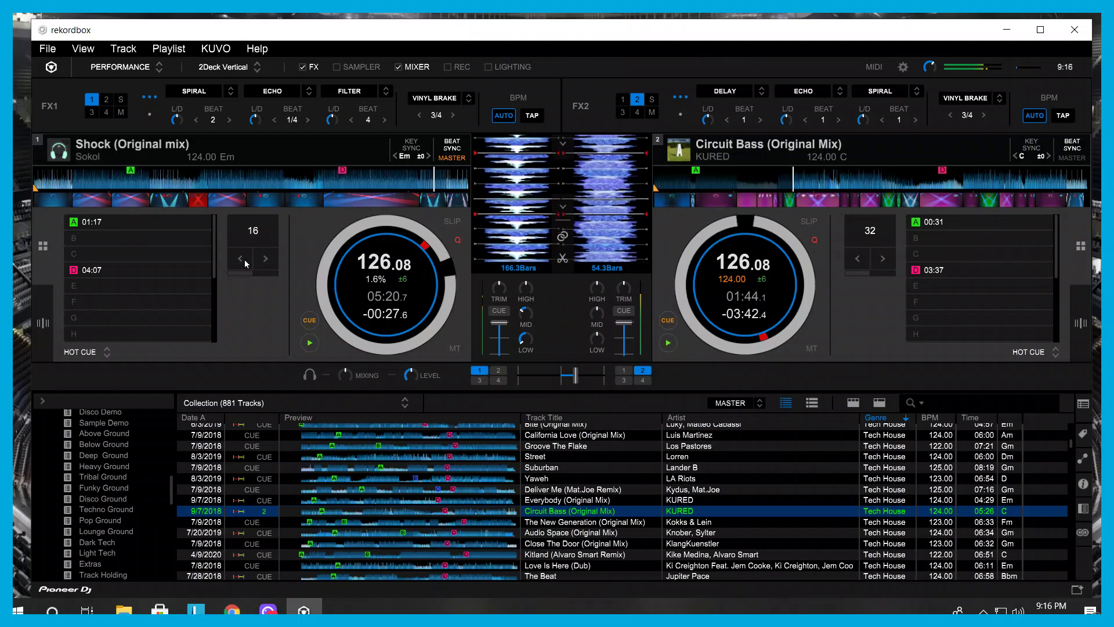
pyautogui.click(240, 259)
pyautogui.click(241, 258)
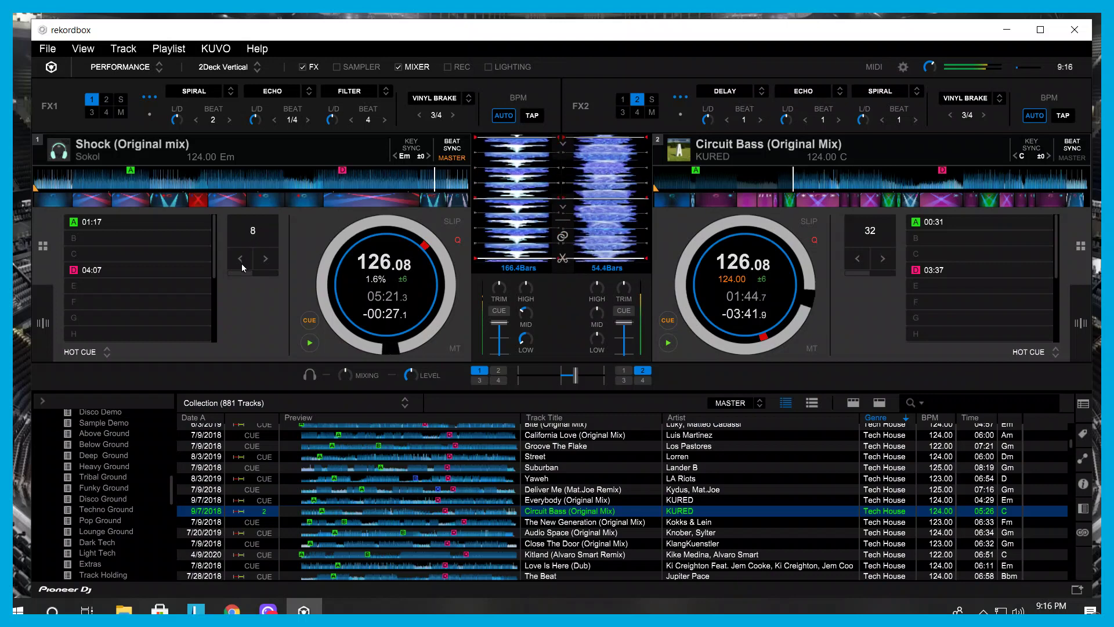
pyautogui.click(255, 231)
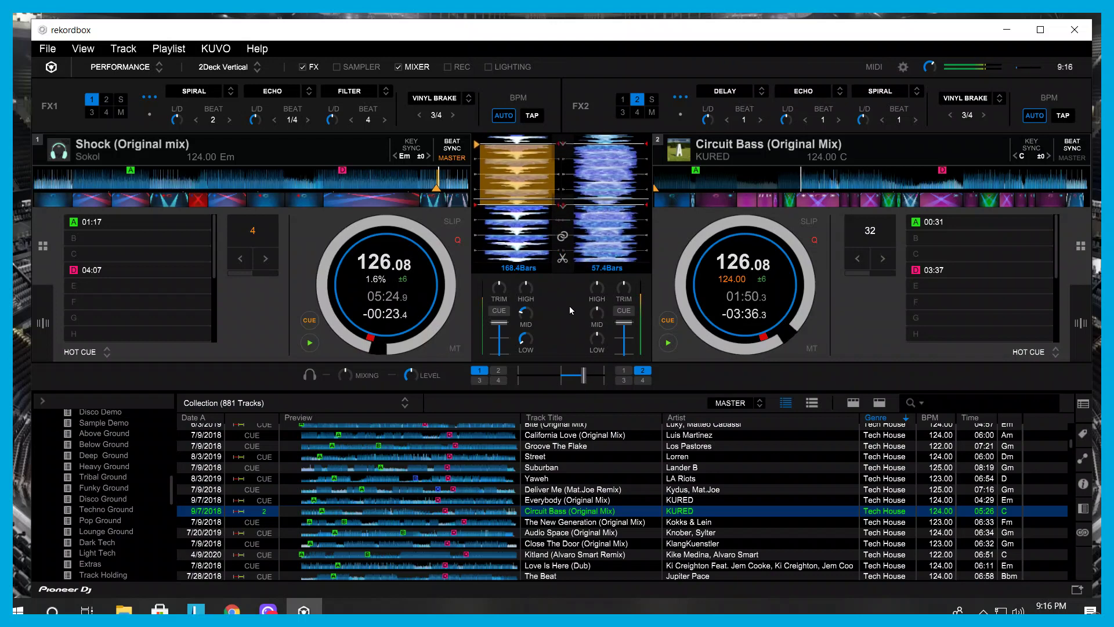
# Step: Lower deck 1's high and mid EQ while moving the crossfader all the way to deck 2
pyautogui.moveTo(531, 287); pyautogui.dragTo(551, 314)
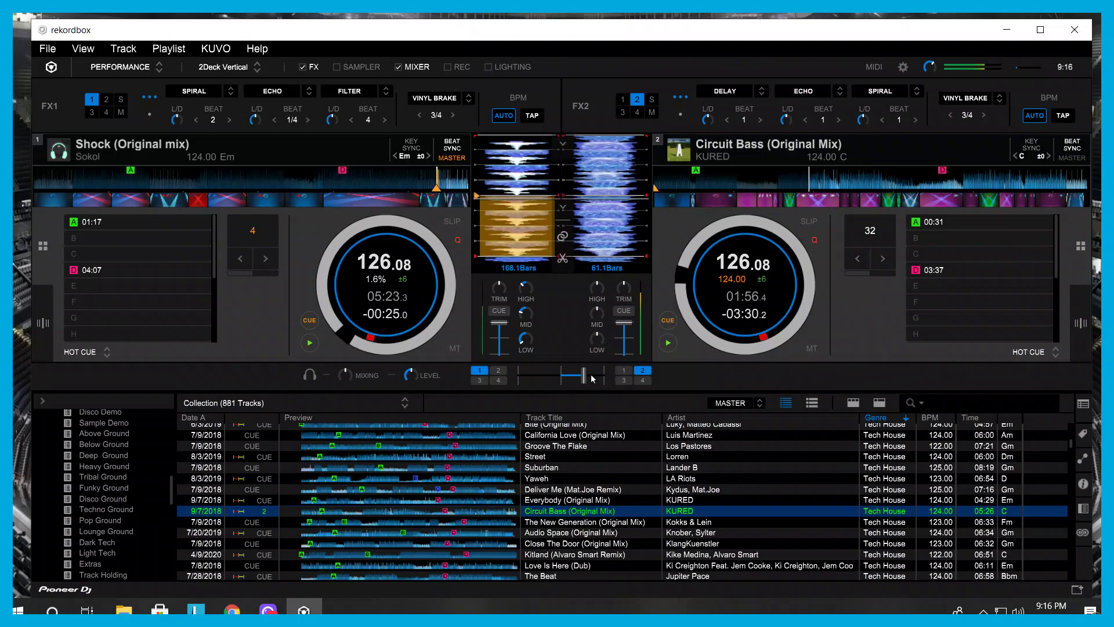
pyautogui.moveTo(591, 377); pyautogui.dragTo(595, 377)
pyautogui.moveTo(529, 314); pyautogui.dragTo(541, 343)
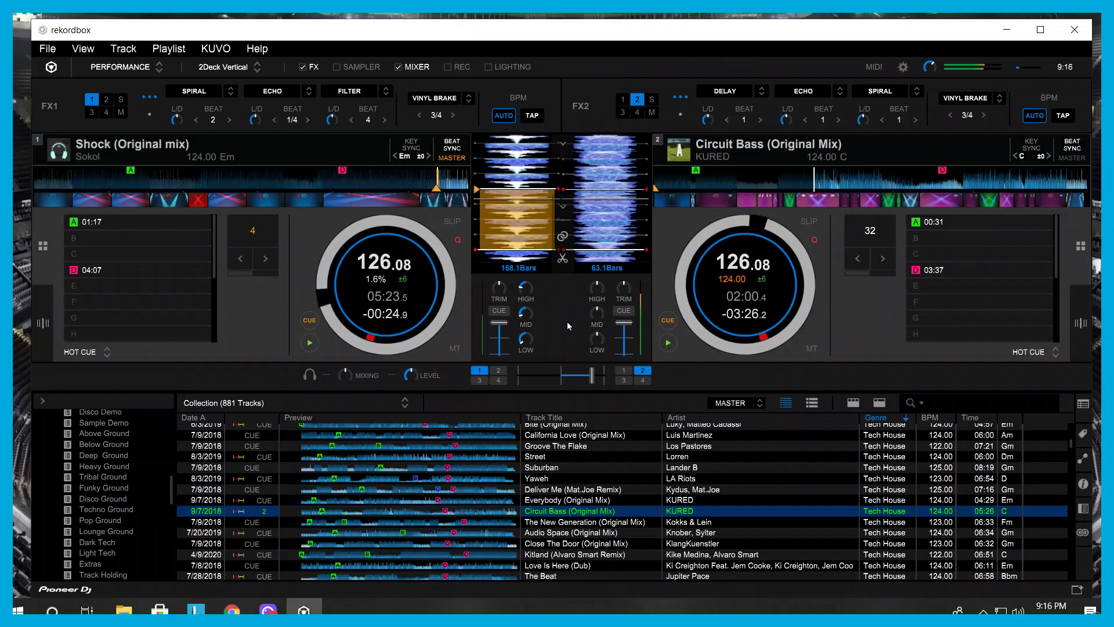
pyautogui.moveTo(592, 376); pyautogui.dragTo(603, 376)
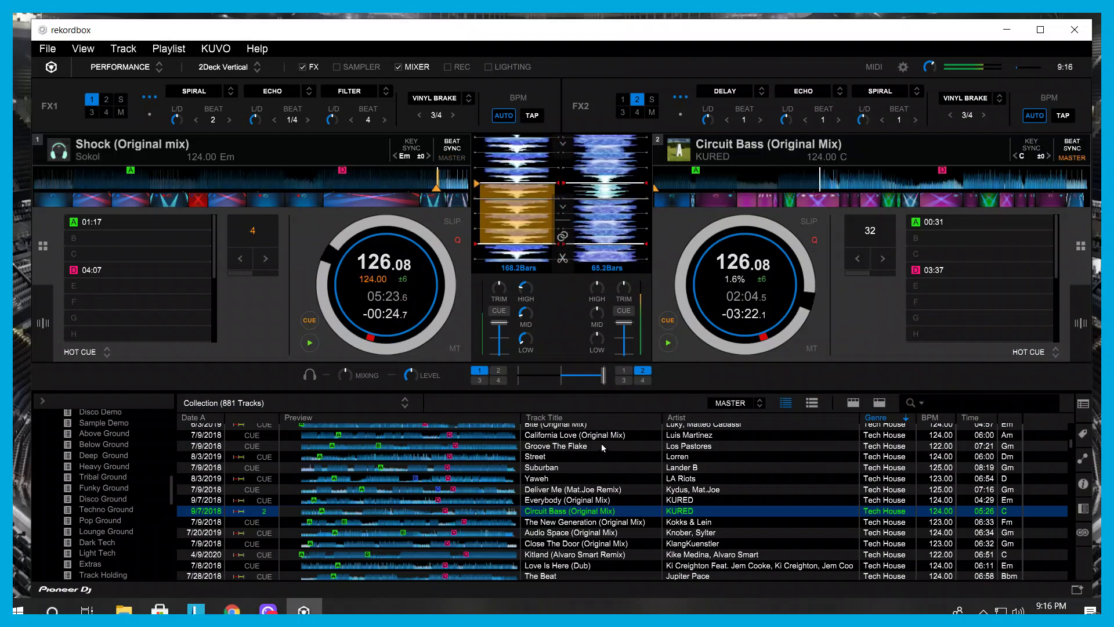
# Step: Find "Shibuya - Ku (Original Mix)" among the Tech House tracks and load it onto deck 1
pyautogui.scroll(-1, 601, 444)
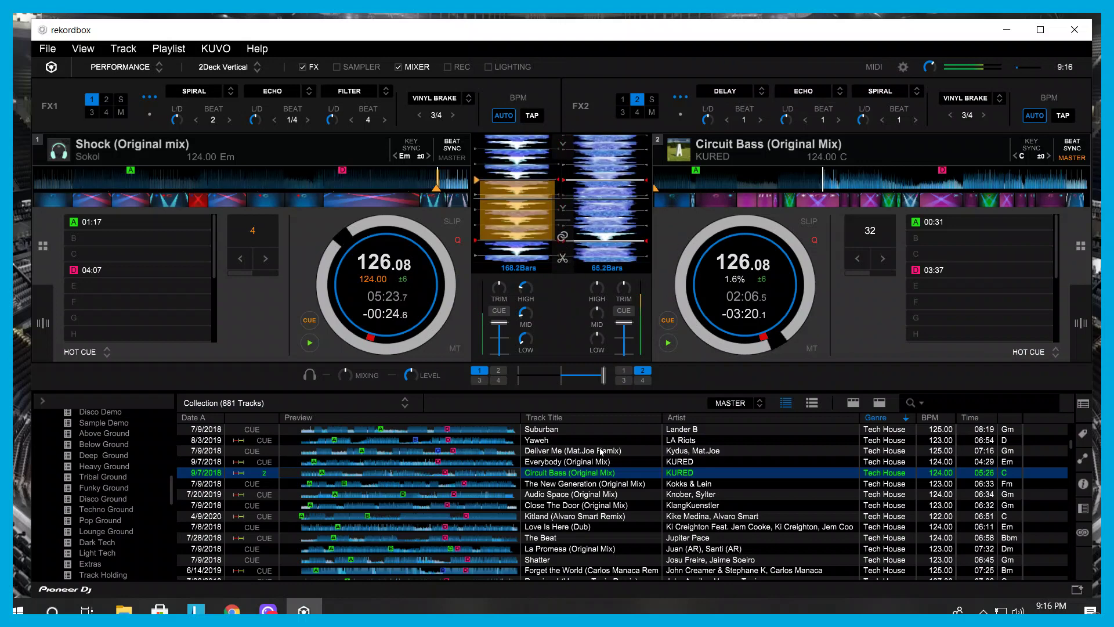
pyautogui.scroll(-1, 601, 451)
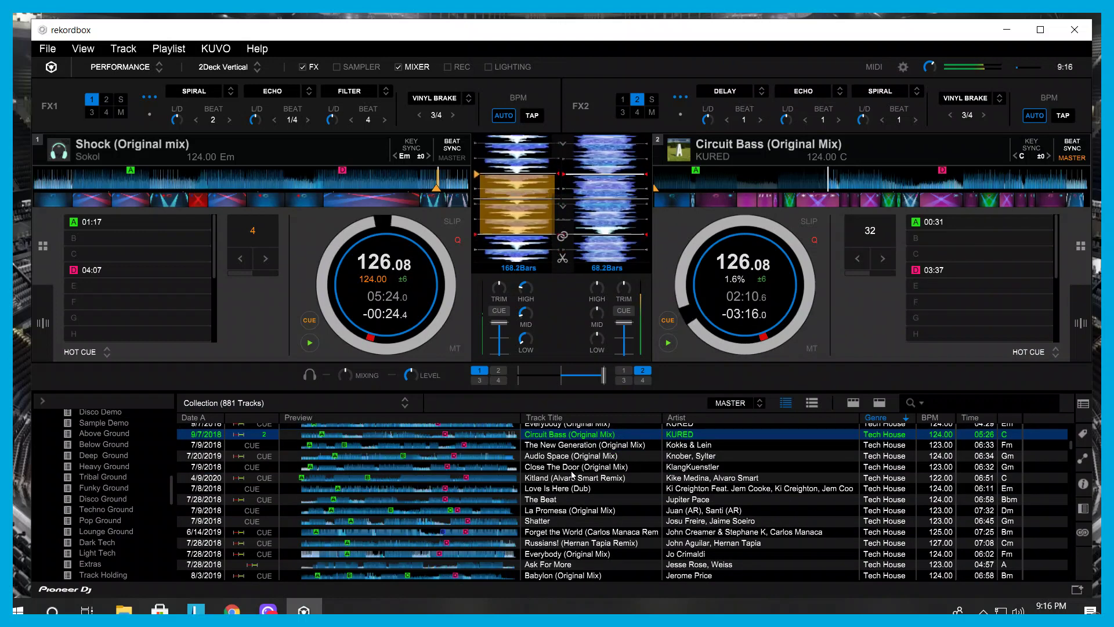
pyautogui.scroll(-1, 588, 482)
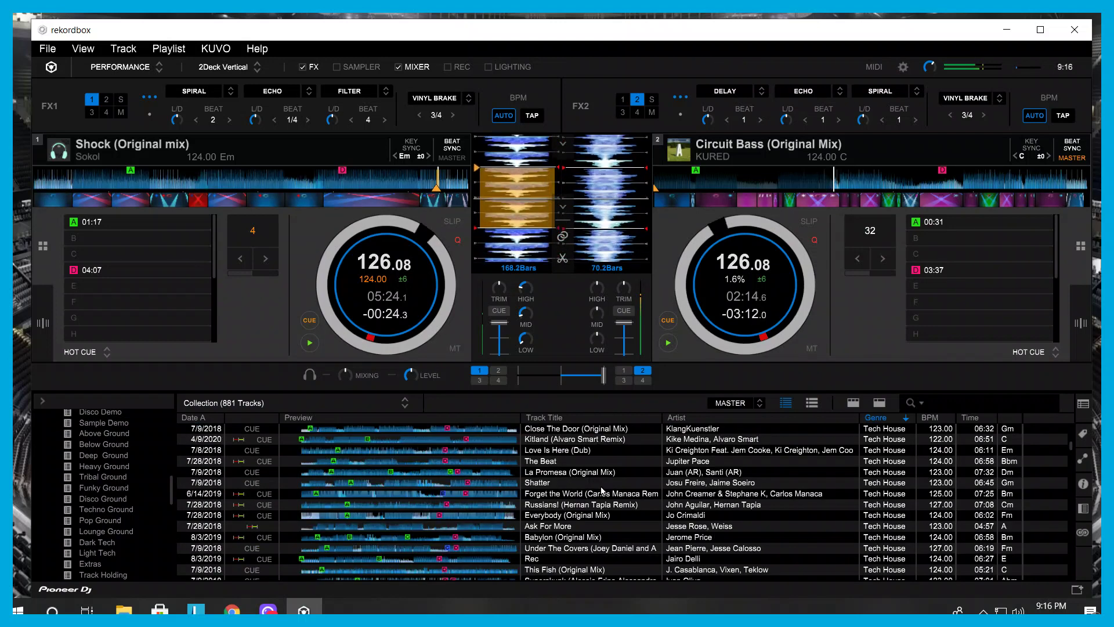
pyautogui.scroll(-1, 602, 490)
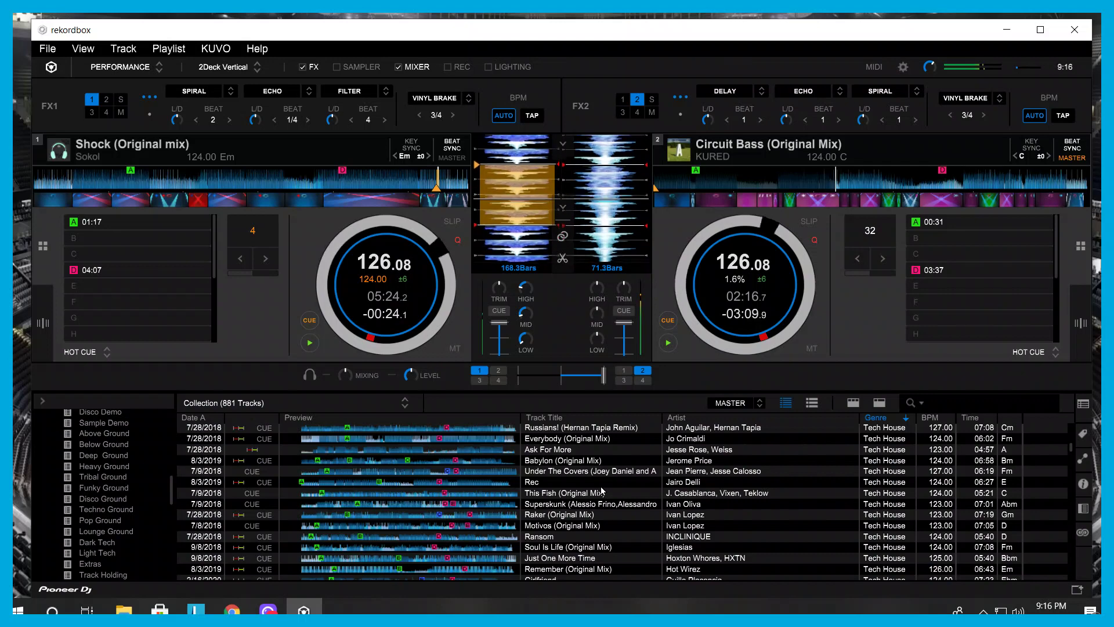
pyautogui.scroll(-3, 602, 491)
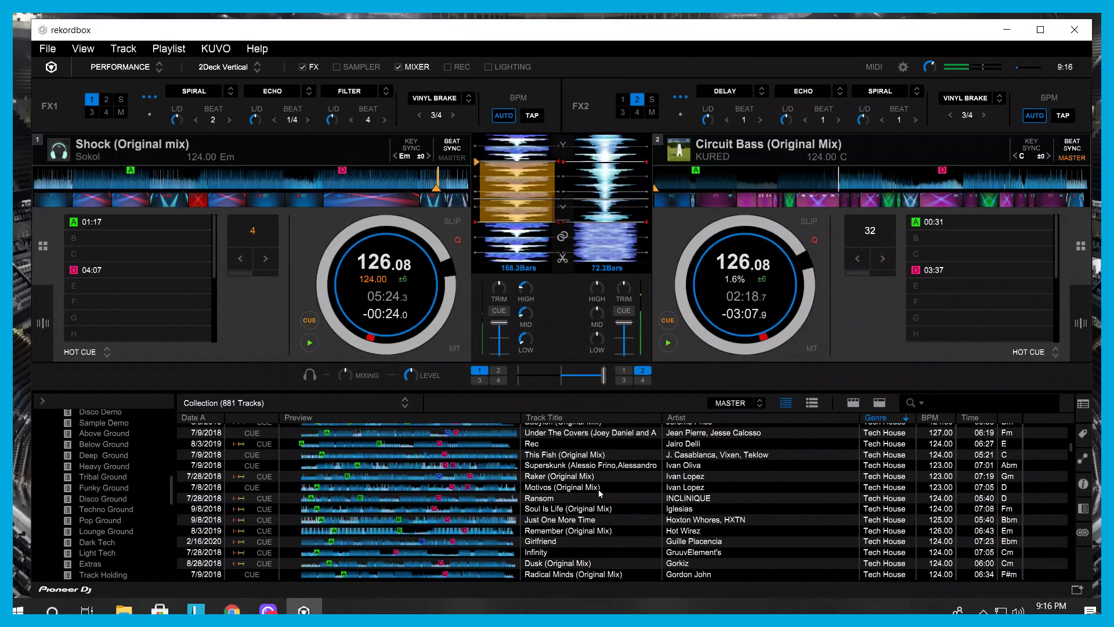
pyautogui.scroll(-3, 614, 484)
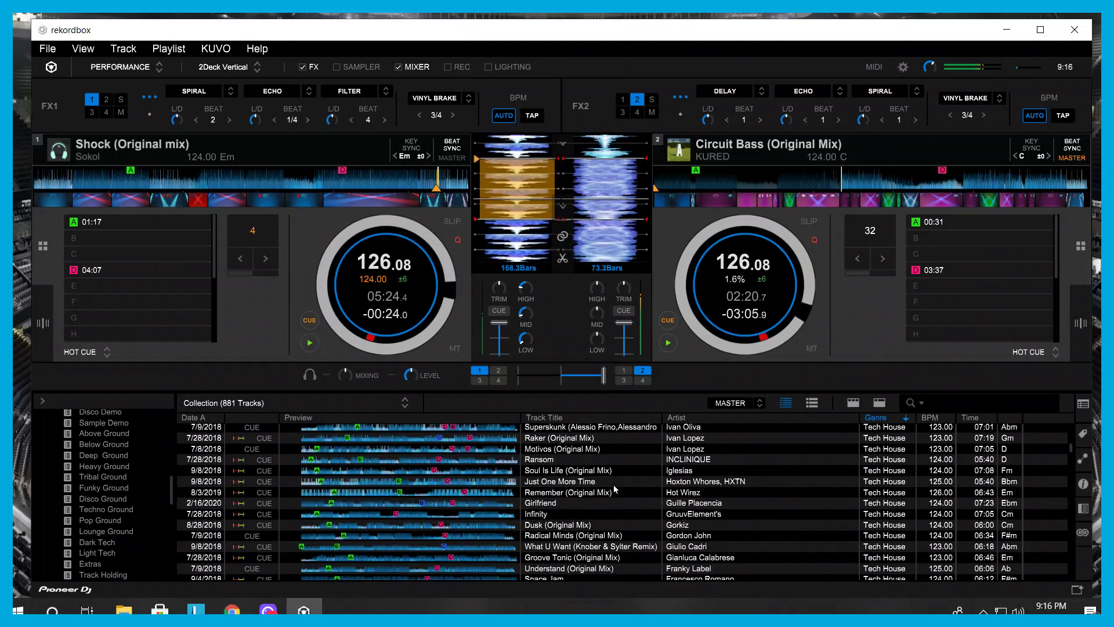
pyautogui.scroll(-3, 614, 485)
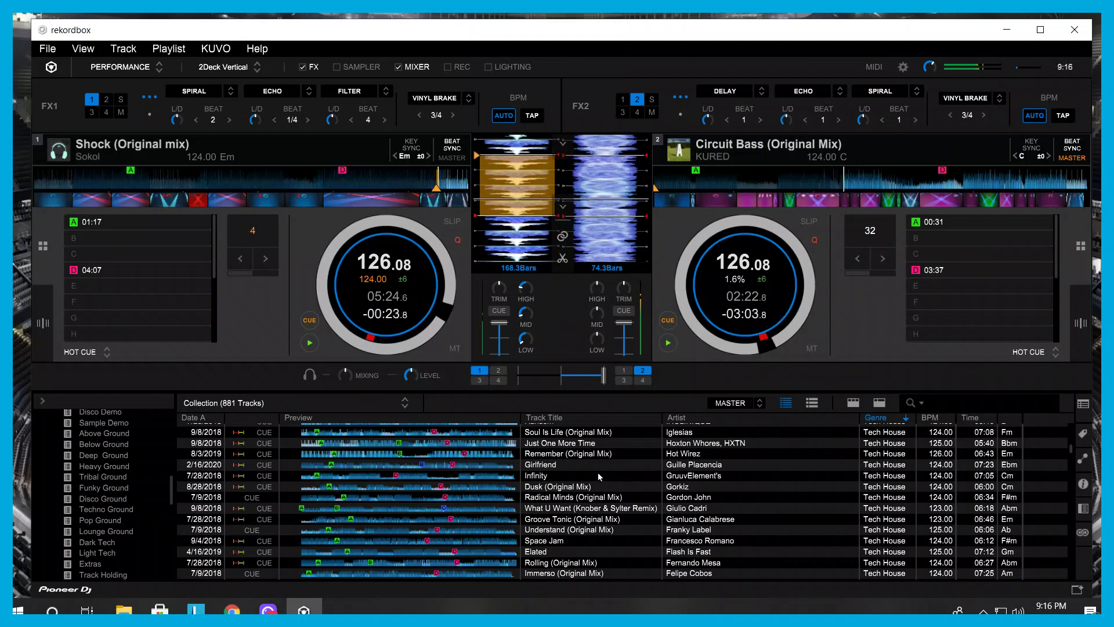
pyautogui.scroll(-3, 598, 471)
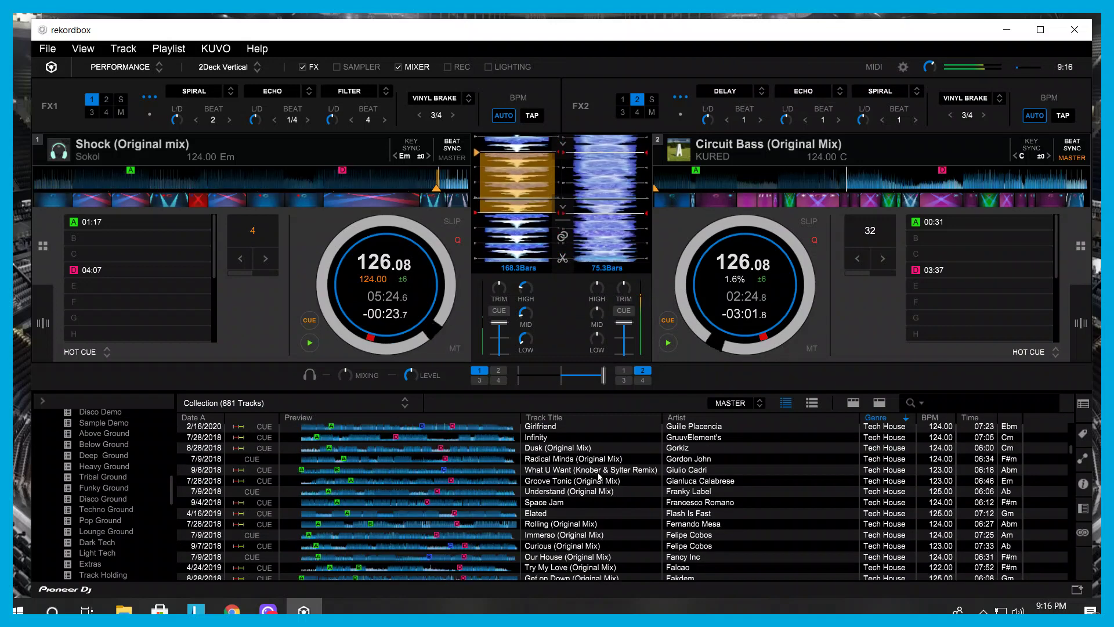
pyautogui.scroll(-3, 600, 476)
pyautogui.scroll(-3, 600, 476)
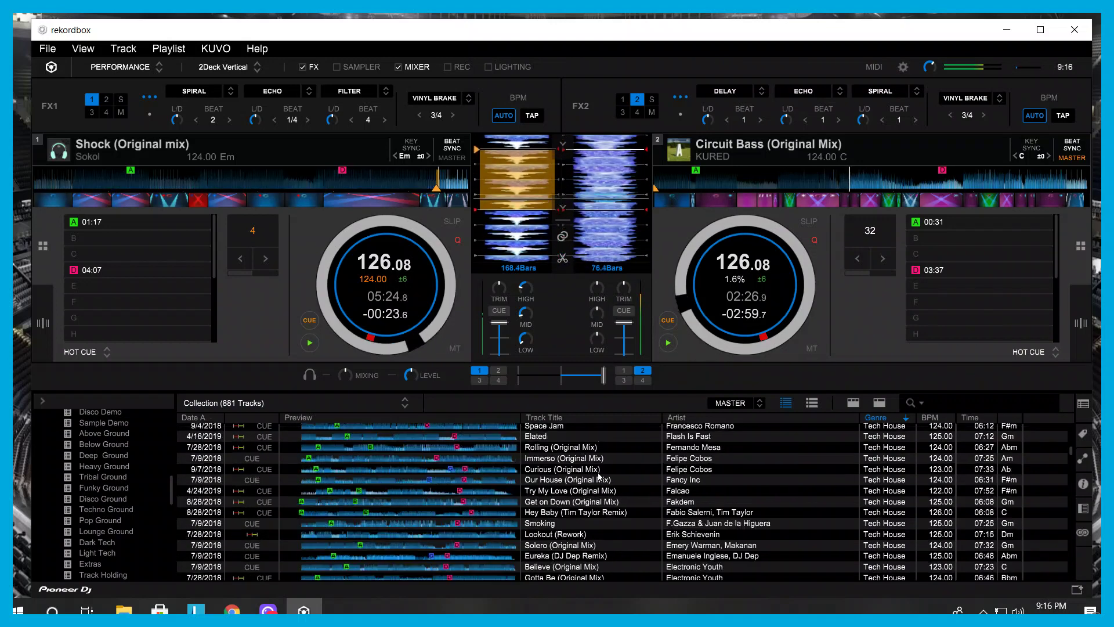
pyautogui.scroll(-3, 600, 476)
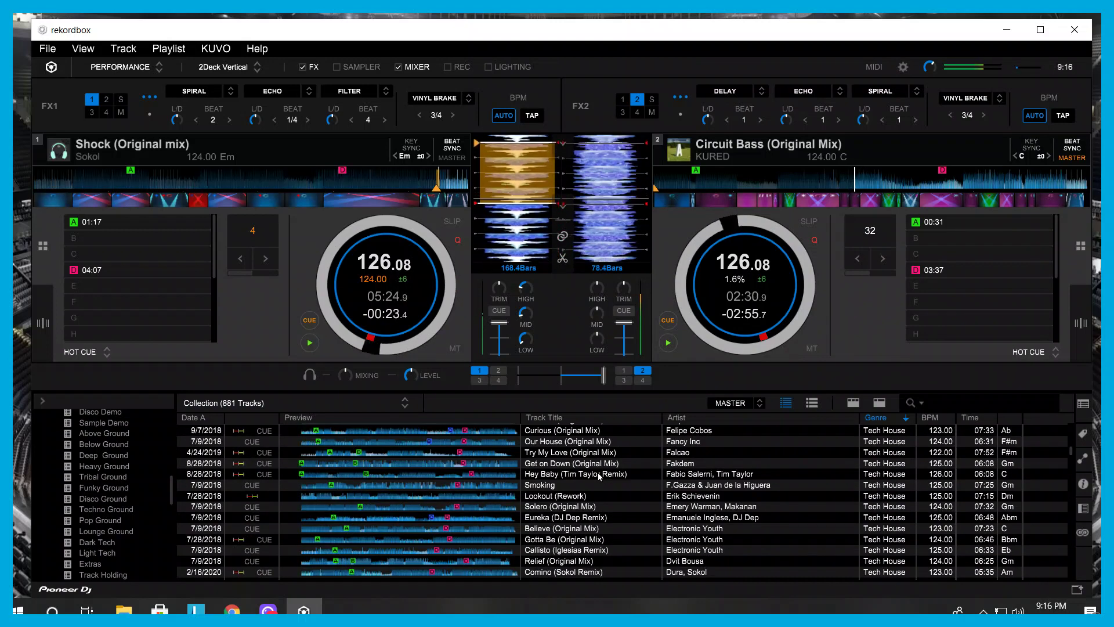
pyautogui.scroll(-3, 600, 476)
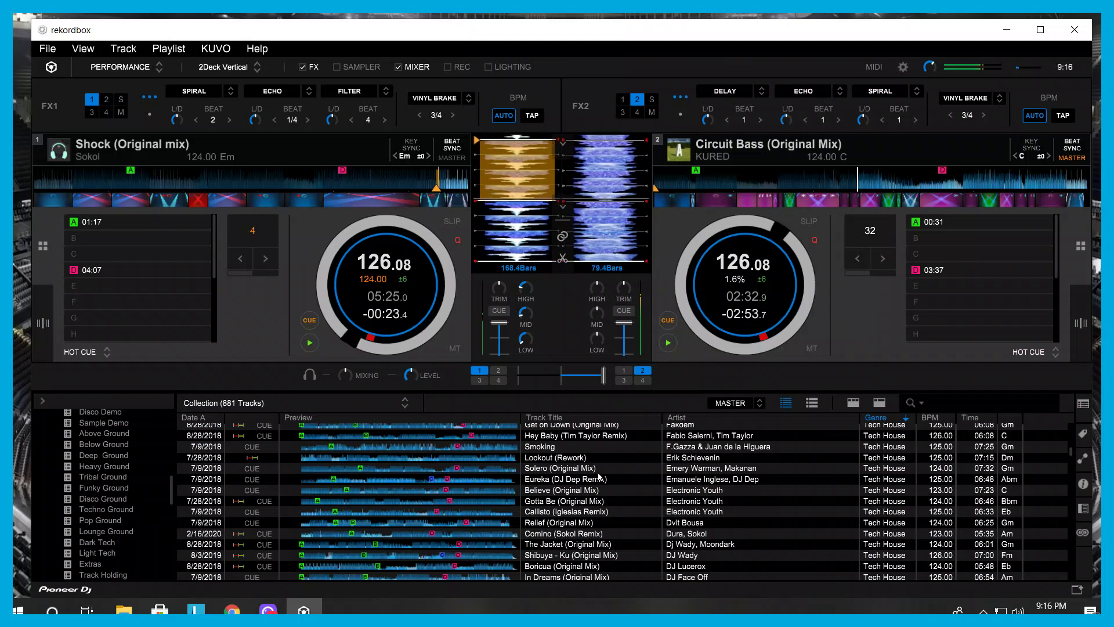
pyautogui.moveTo(573, 554); pyautogui.dragTo(242, 324)
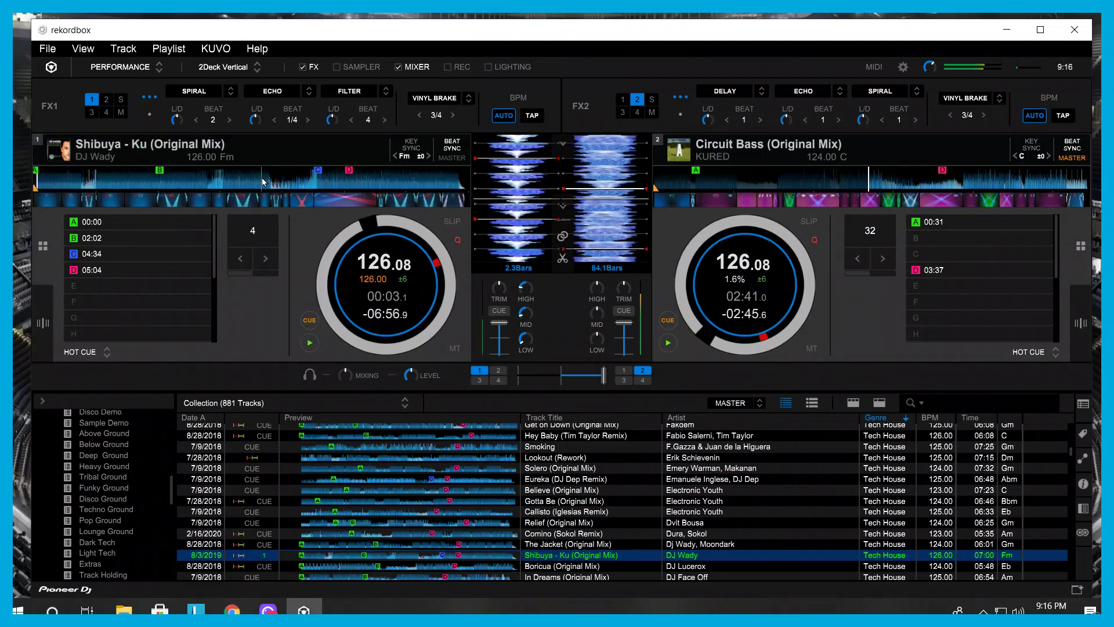
# Step: Move deck 1 to hot cue B and shift its waveform back to line up with the cue point
pyautogui.click(118, 236)
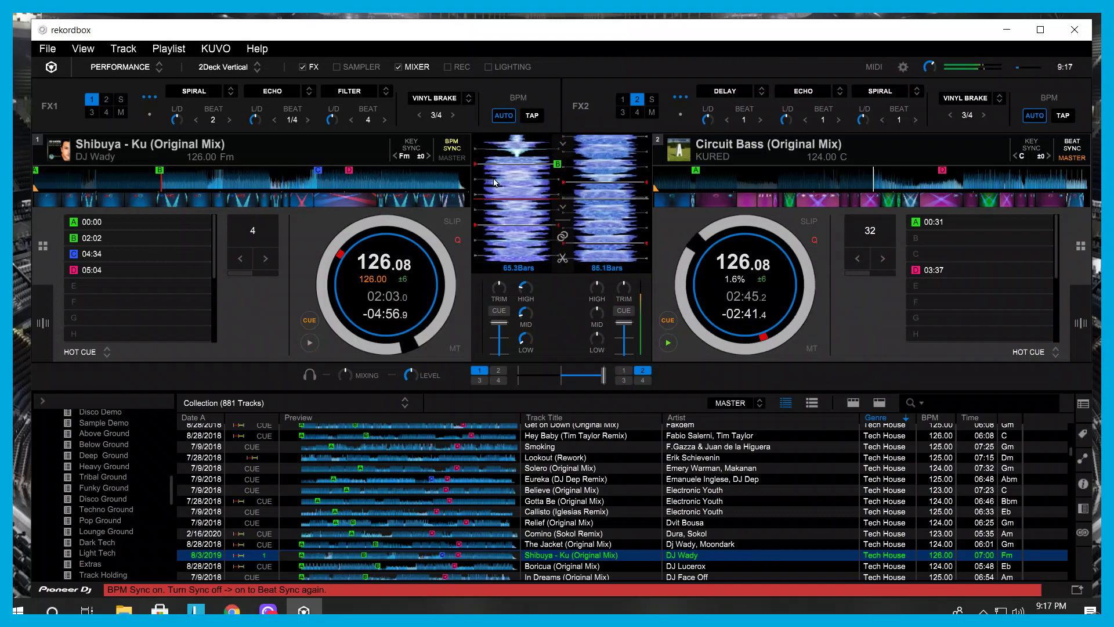
pyautogui.moveTo(494, 182); pyautogui.dragTo(509, 231)
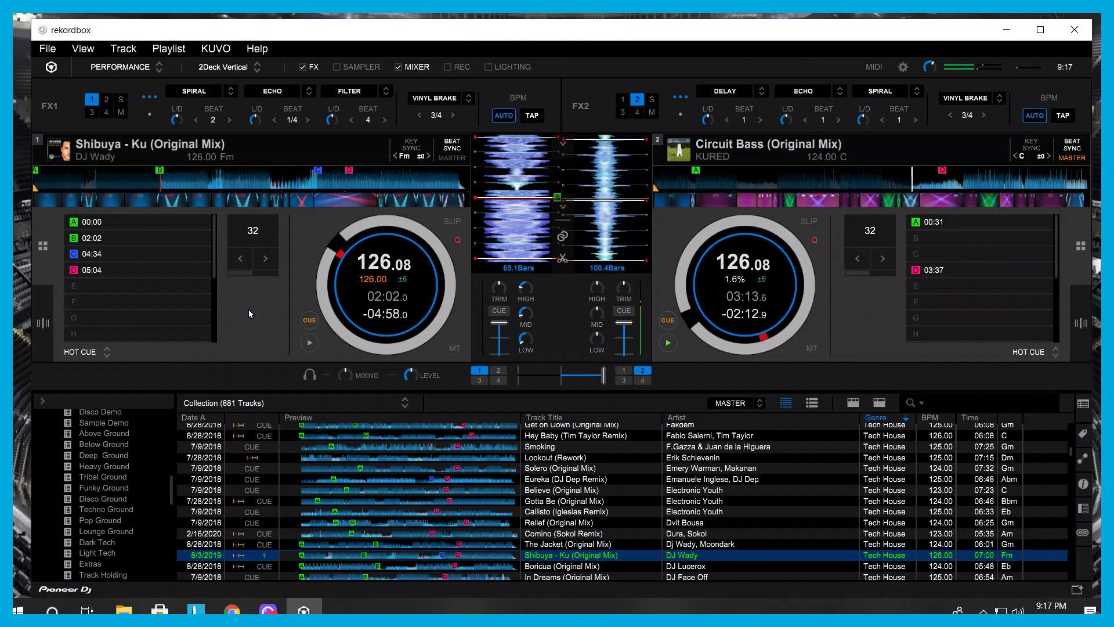
pyautogui.scroll(-4, 646, 430)
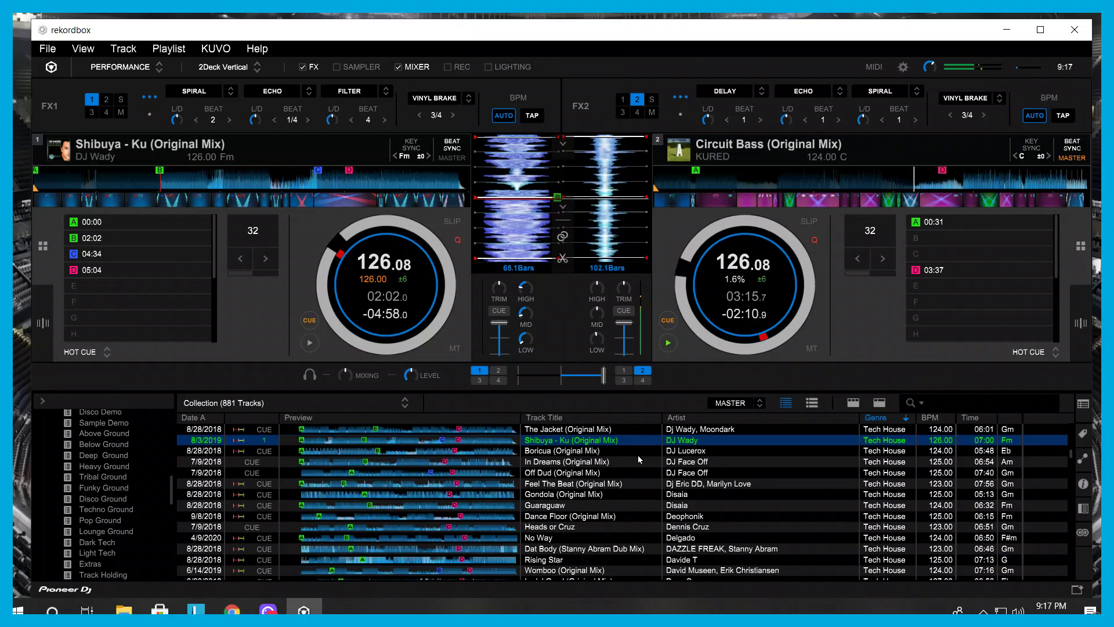
pyautogui.scroll(1, 638, 454)
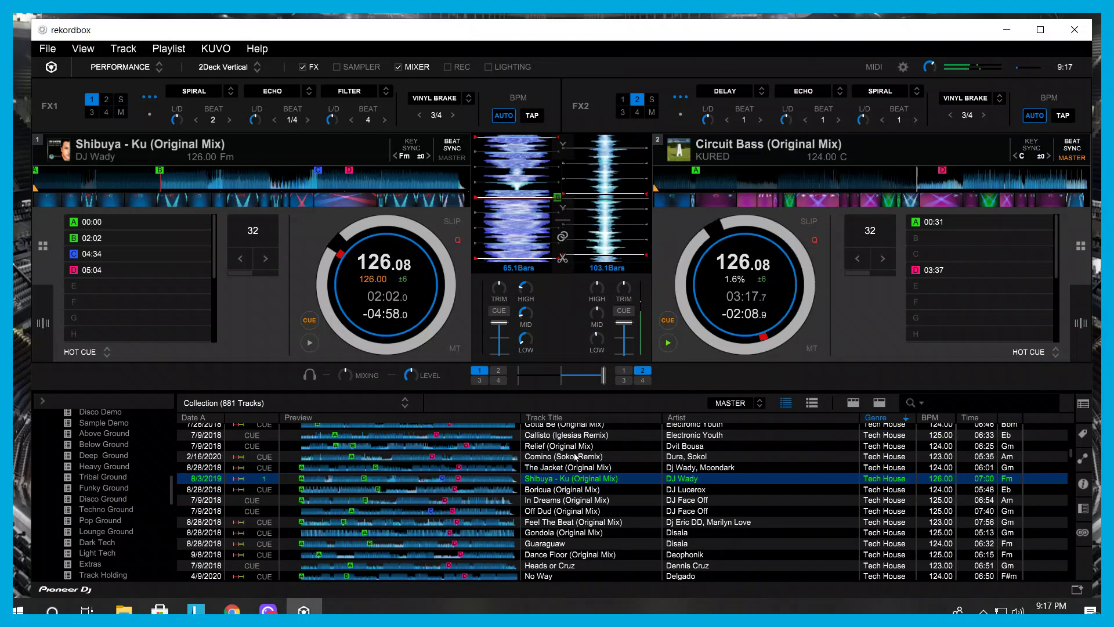
pyautogui.scroll(1, 576, 457)
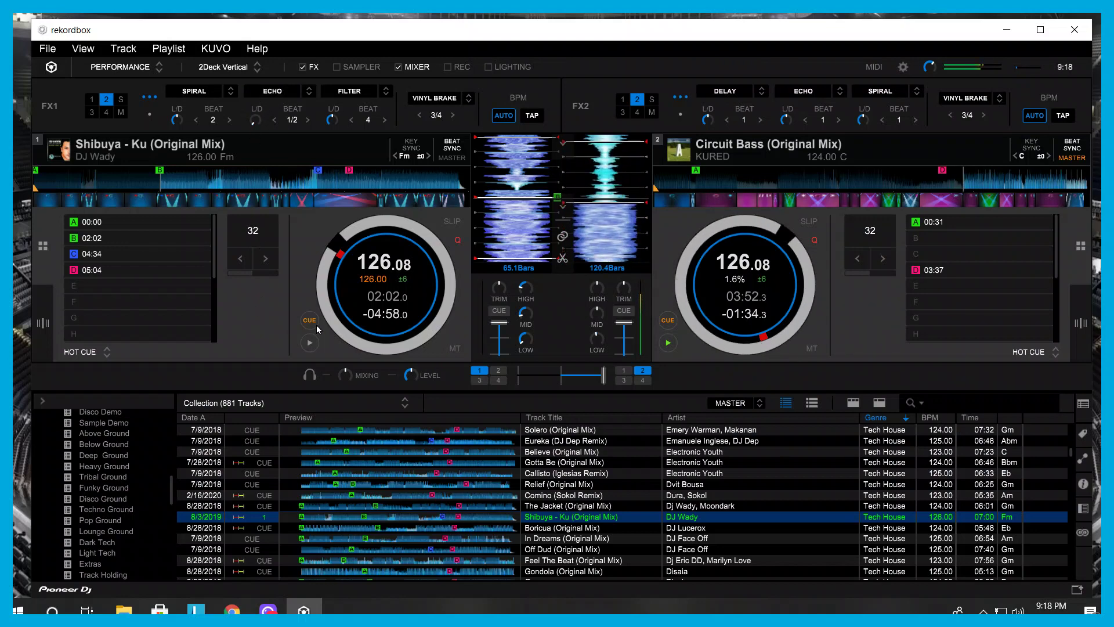
# Step: Start deck 1 and blend it in with the crossfader near centre and its high, mid and low EQ restored to neutral
pyautogui.click(310, 342)
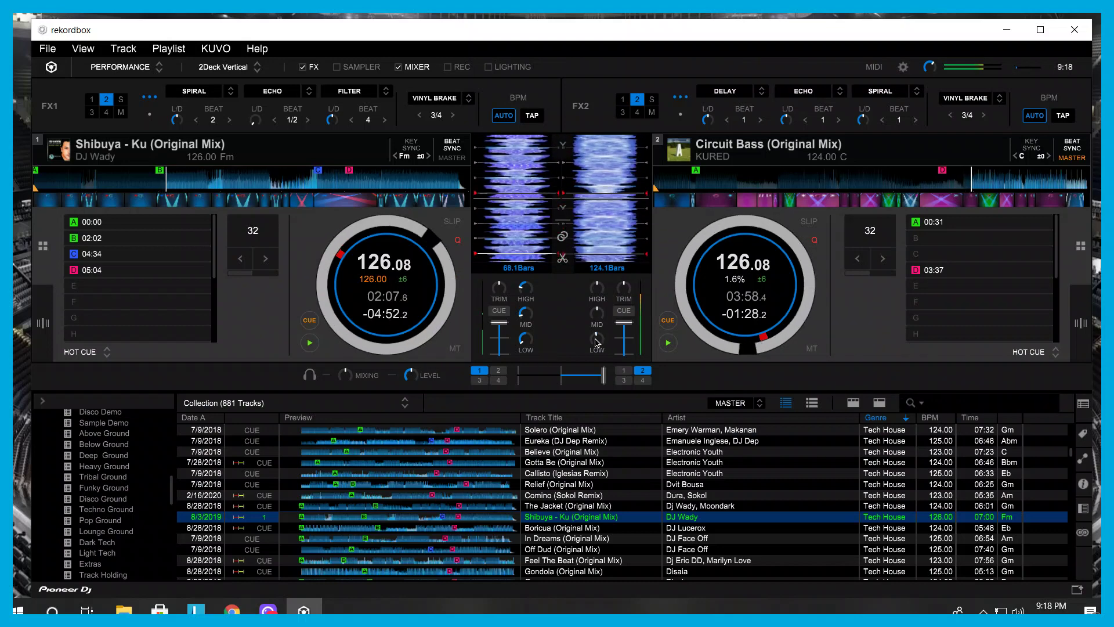
pyautogui.moveTo(603, 375); pyautogui.dragTo(566, 377)
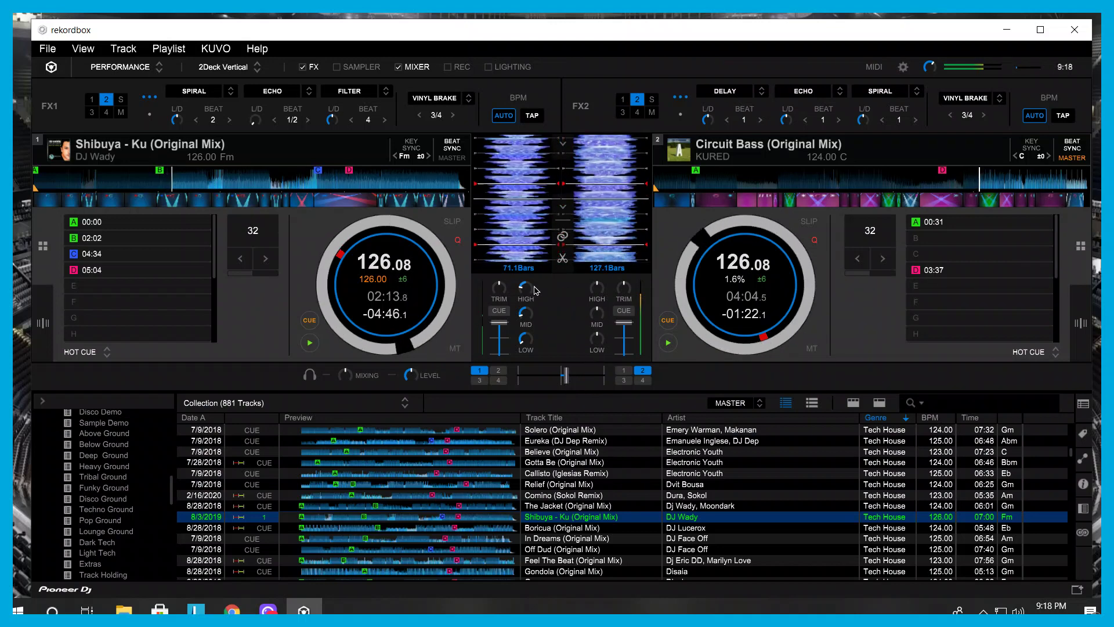
pyautogui.moveTo(535, 290); pyautogui.dragTo(529, 290)
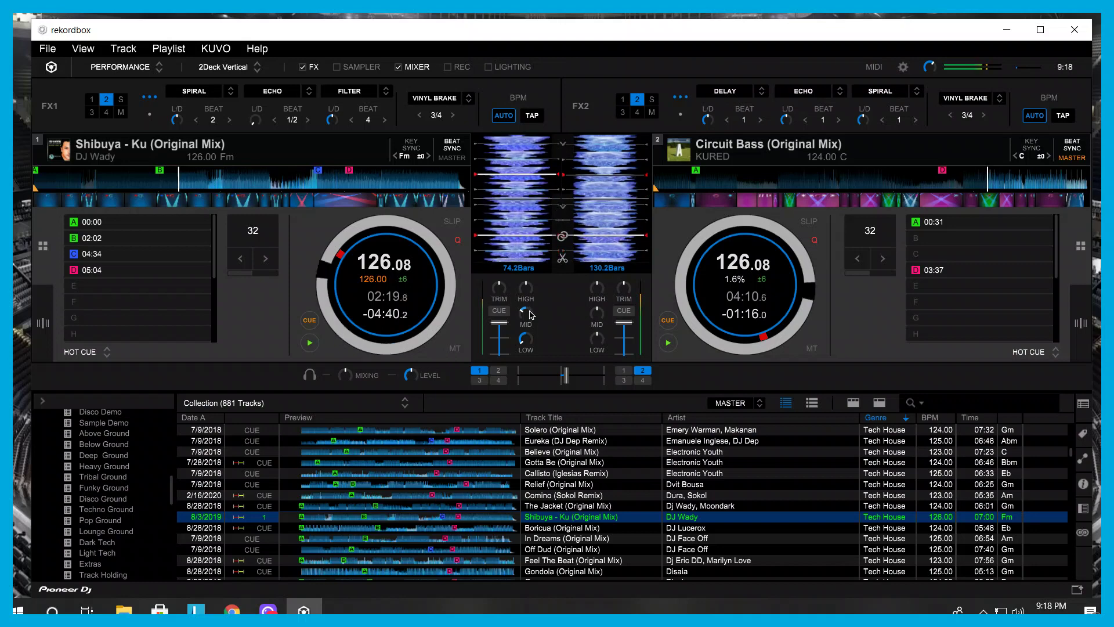
pyautogui.moveTo(530, 315); pyautogui.dragTo(529, 317)
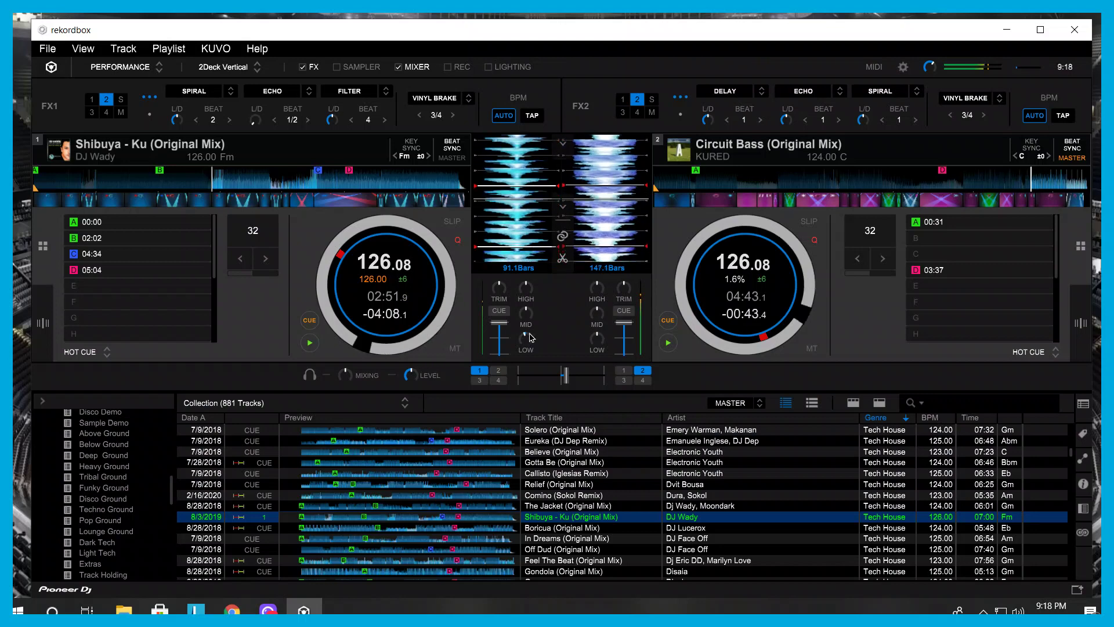
# Step: Move the crossfader past centre toward deck 1 and lower deck 2's low EQ
pyautogui.moveTo(566, 376); pyautogui.dragTo(563, 379)
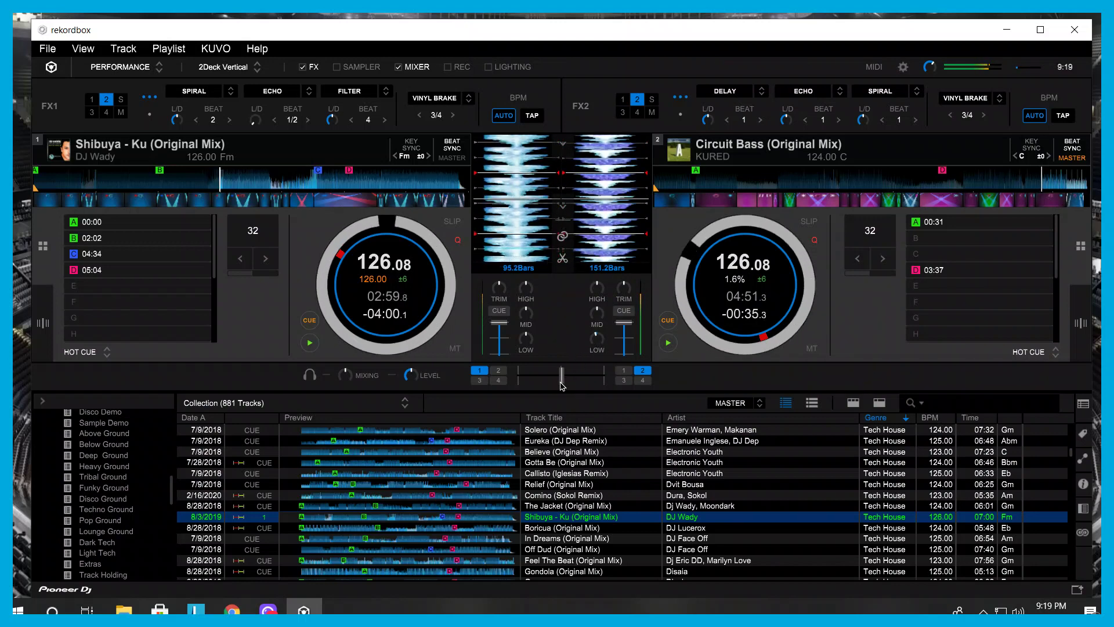
pyautogui.moveTo(561, 380); pyautogui.dragTo(554, 380)
pyautogui.moveTo(597, 337); pyautogui.dragTo(580, 368)
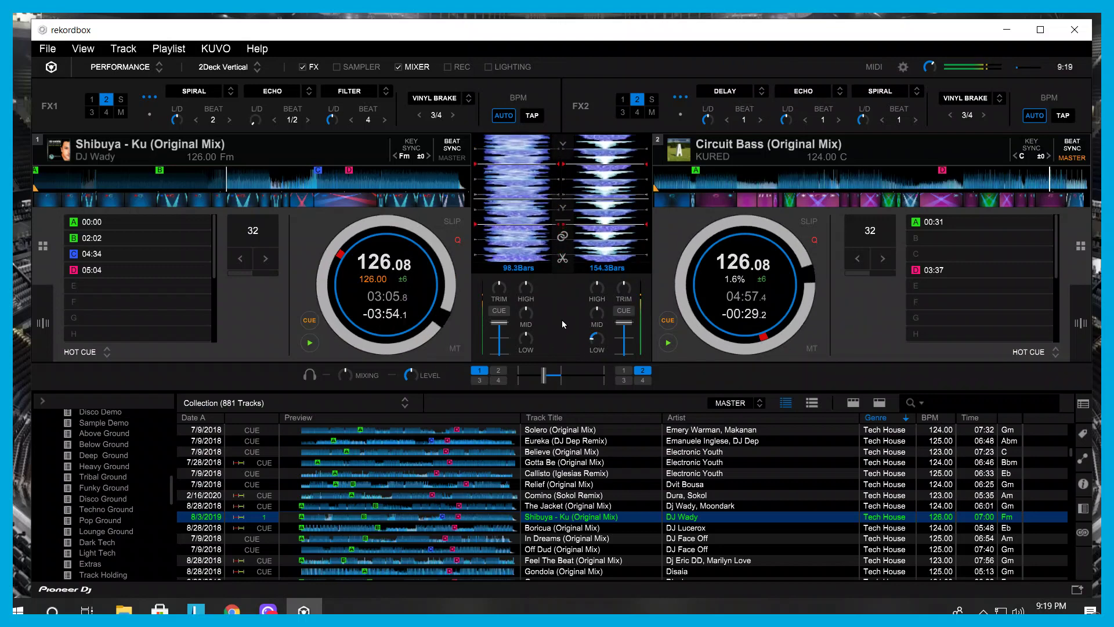
# Step: Set deck 2's beat loop length to 4 beats and start the loop, with the crossfader mostly toward deck 1
pyautogui.click(858, 259)
pyautogui.click(857, 258)
pyautogui.click(857, 258)
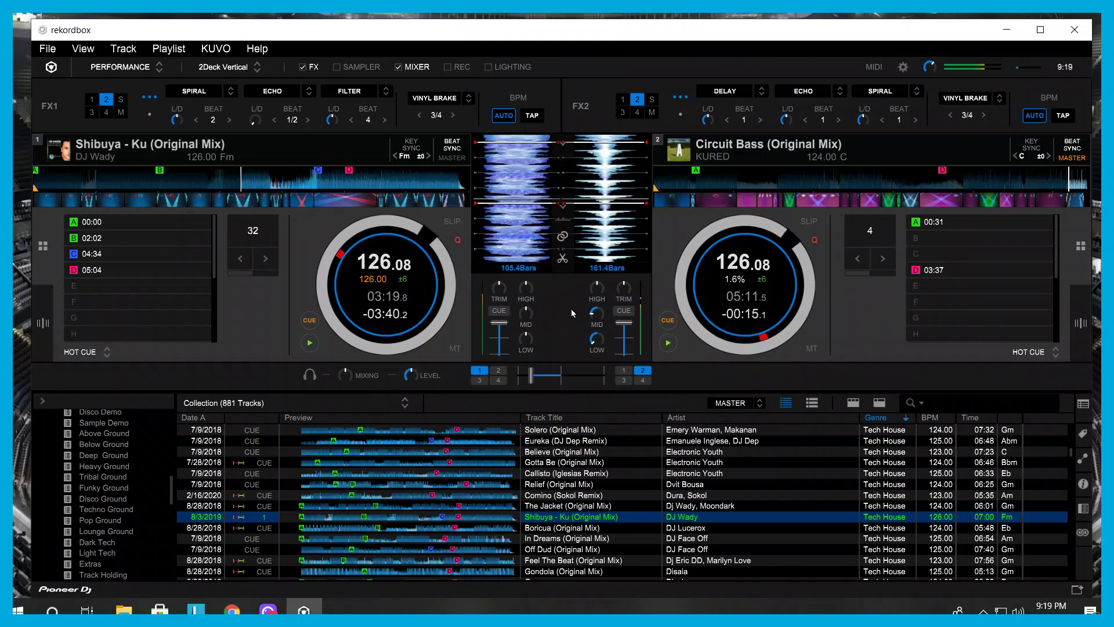
pyautogui.moveTo(530, 376); pyautogui.dragTo(539, 377)
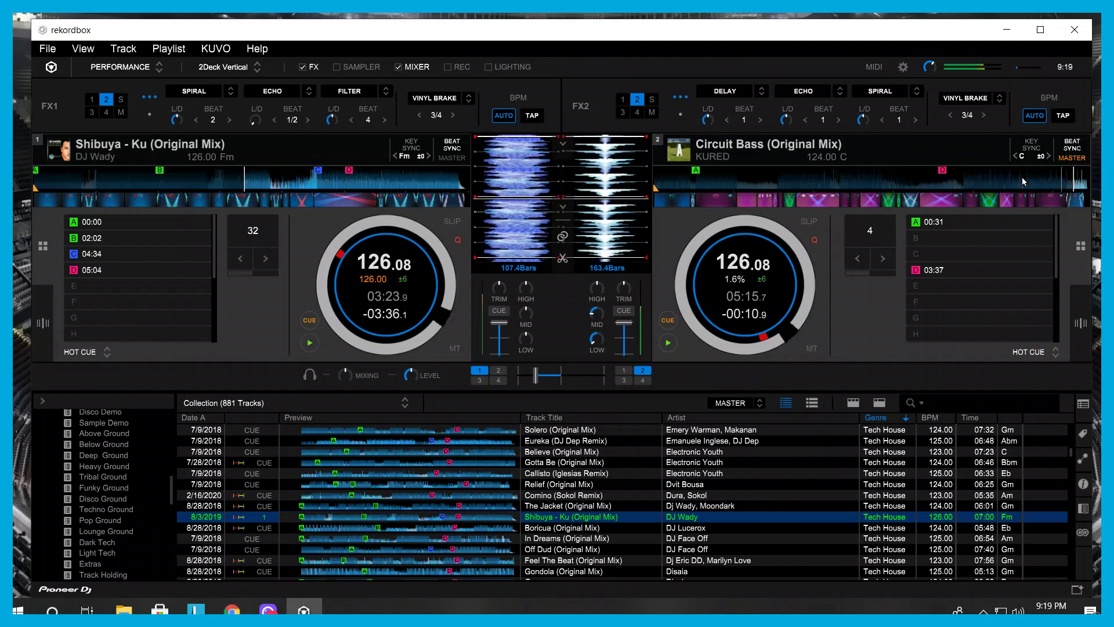
pyautogui.click(876, 231)
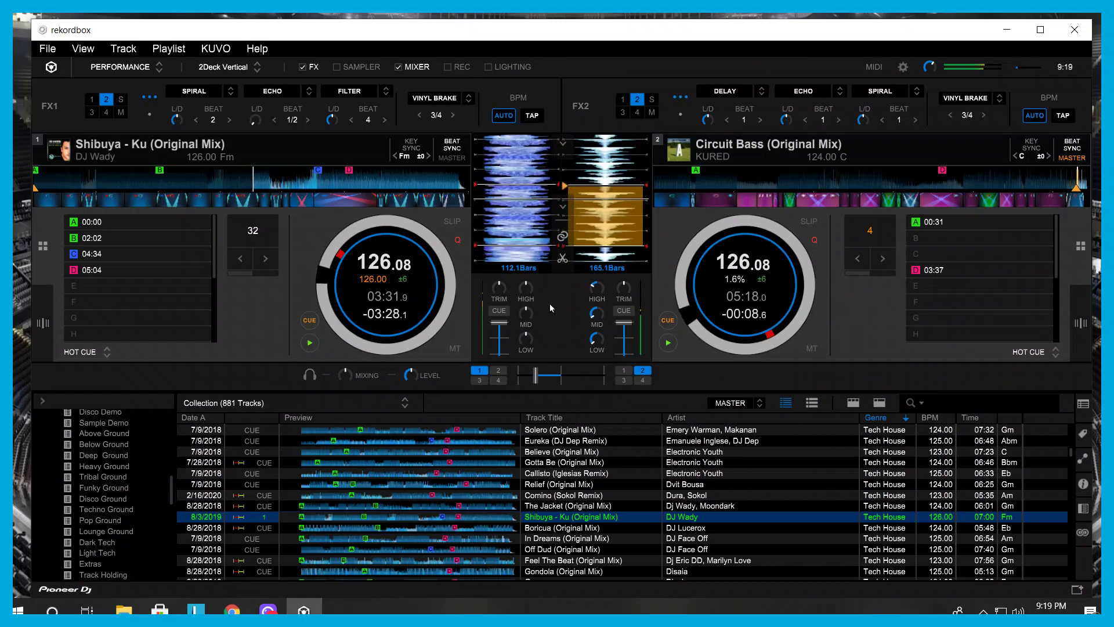
# Step: Move the crossfader all the way to deck 1 and stop deck 2
pyautogui.moveTo(535, 376); pyautogui.dragTo(517, 378)
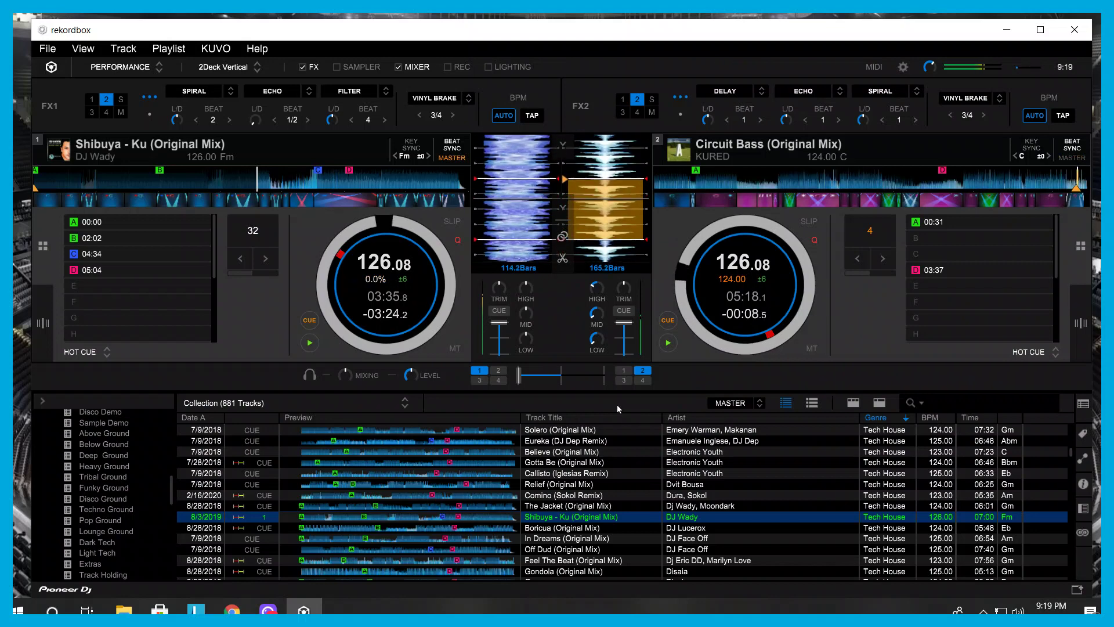
pyautogui.click(668, 342)
# Step: Find "This & That (Original Mix)" among the Tech House tracks and load it onto deck 2
pyautogui.scroll(-3, 554, 530)
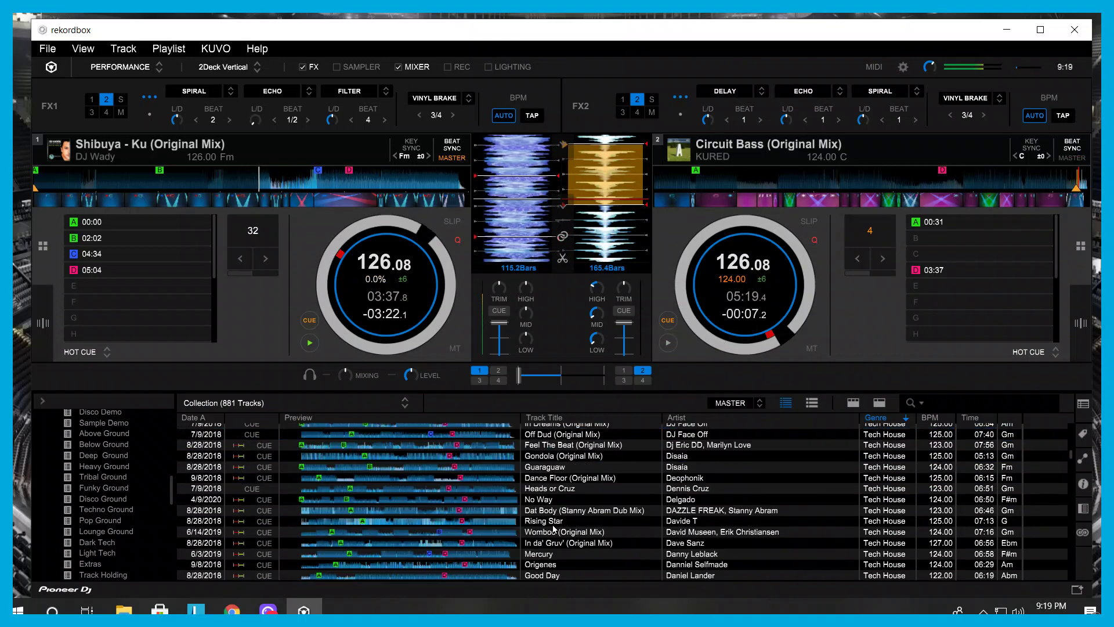
pyautogui.scroll(-1, 569, 519)
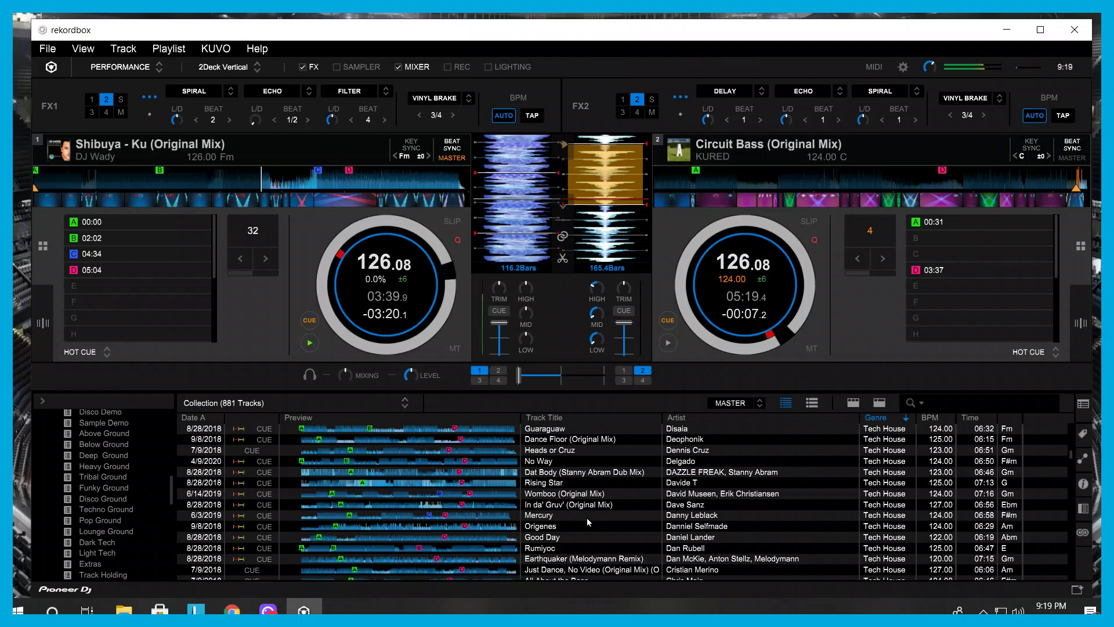
pyautogui.scroll(-1, 587, 518)
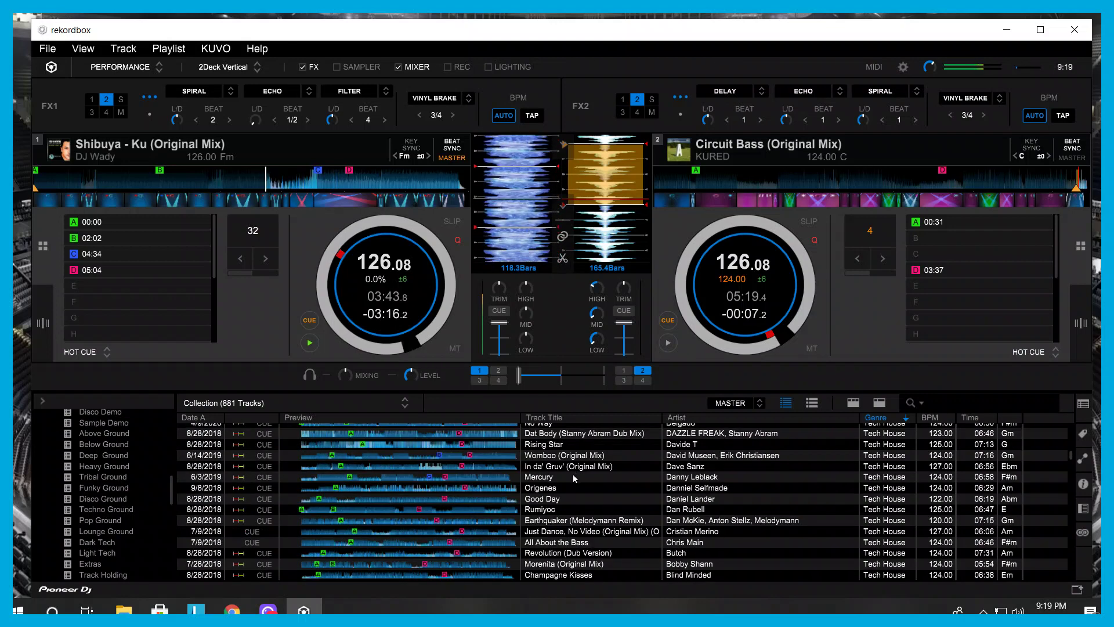
pyautogui.scroll(10, 574, 482)
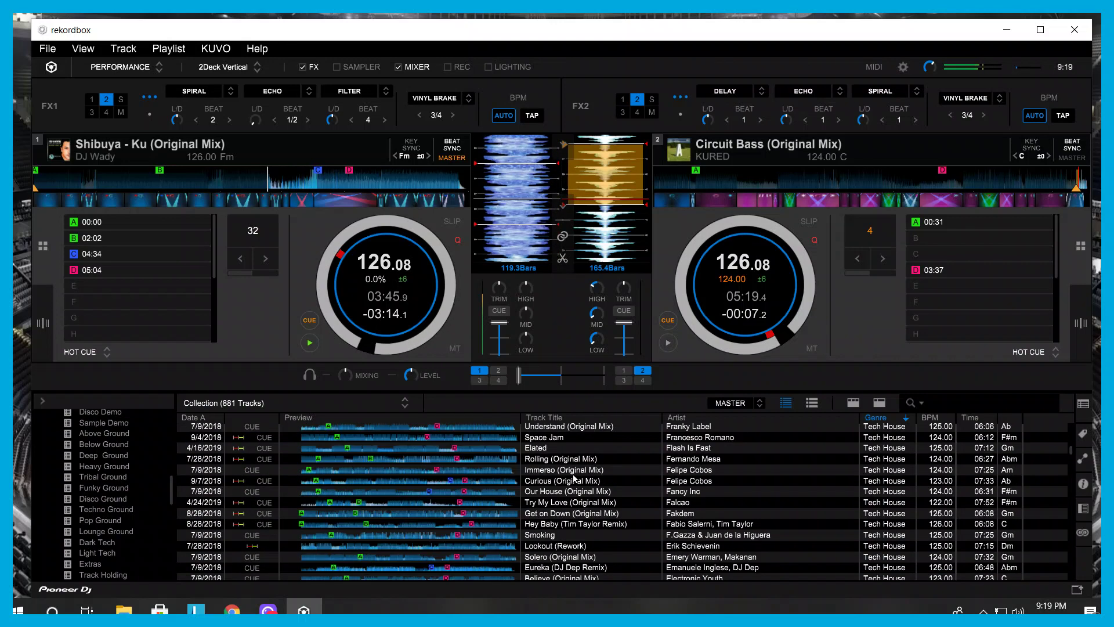
pyautogui.scroll(5, 581, 508)
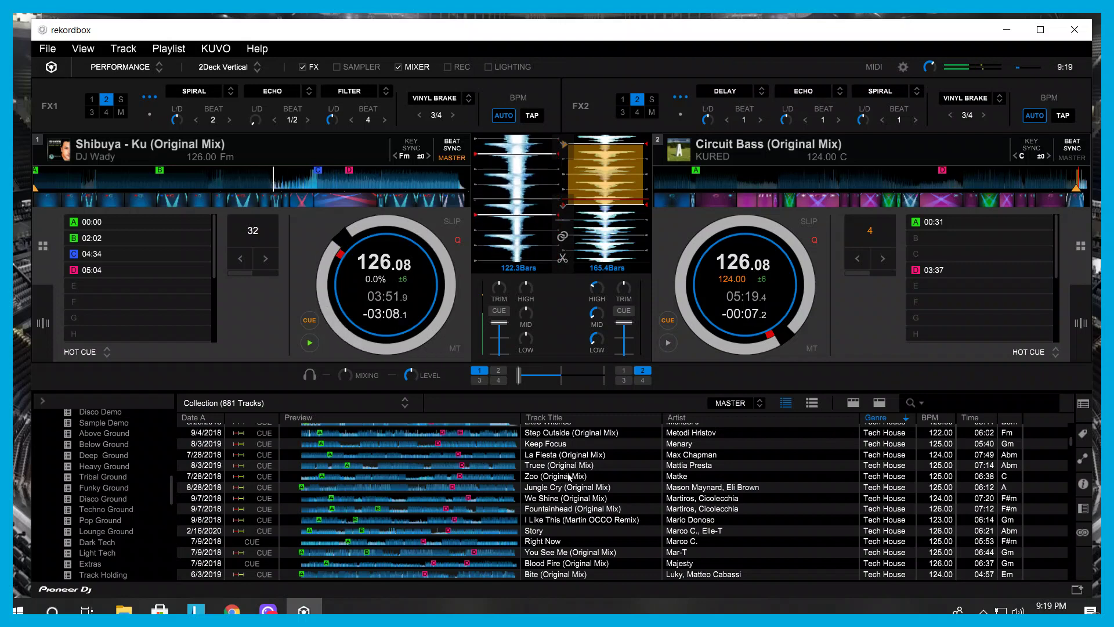
pyautogui.scroll(5, 569, 476)
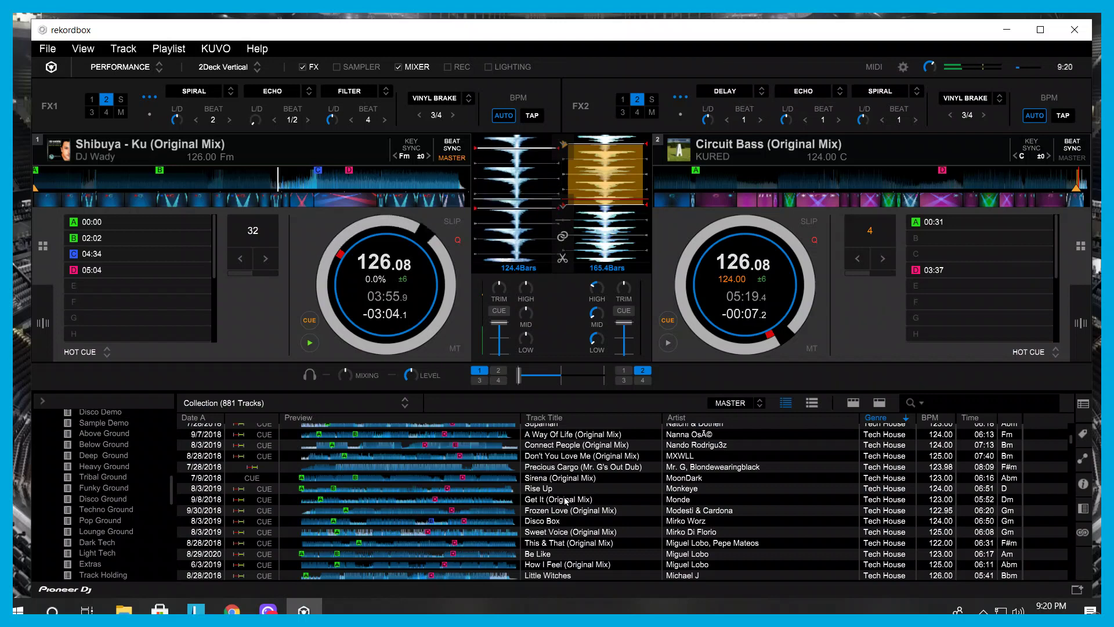
pyautogui.scroll(-3, 566, 501)
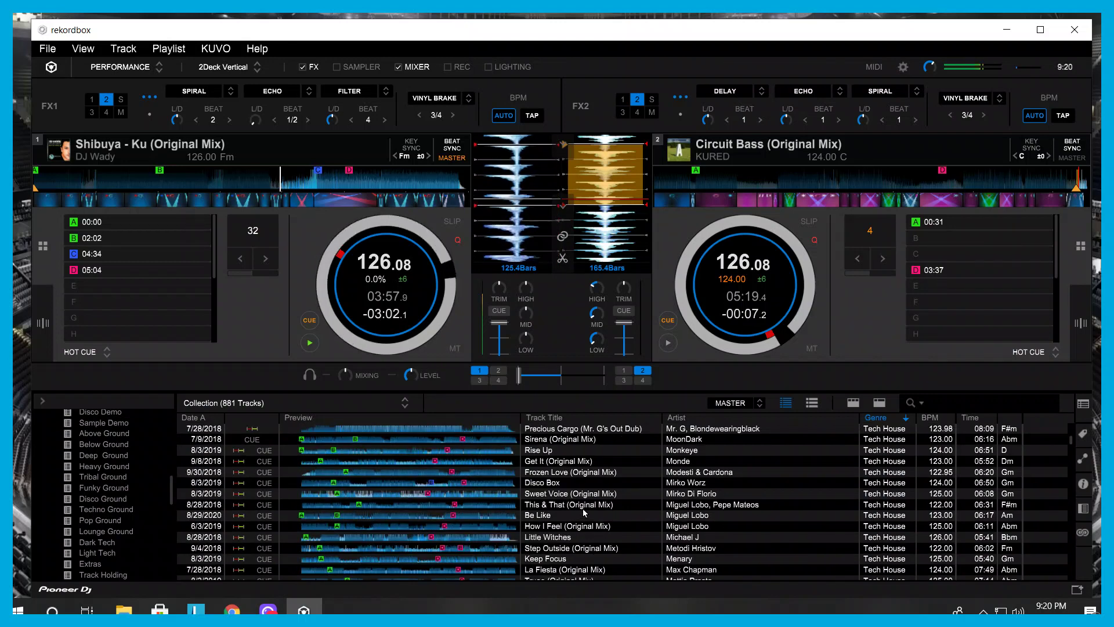
pyautogui.moveTo(583, 507); pyautogui.dragTo(765, 307)
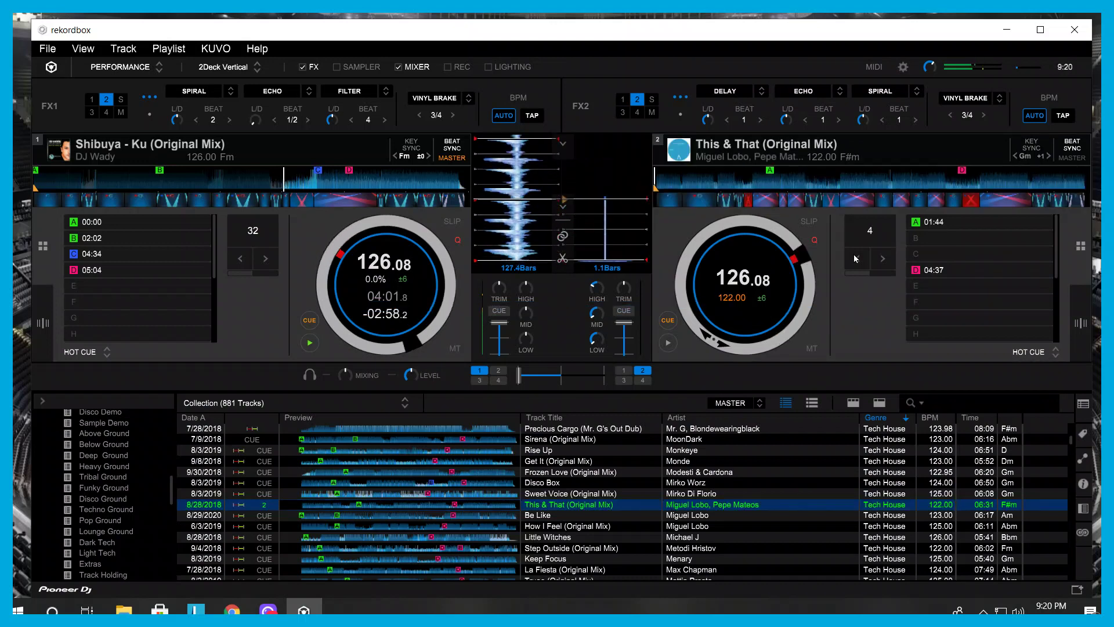
# Step: Cue deck 2 at hot cue A, pause it, and set its waveform back onto the cue point
pyautogui.click(955, 225)
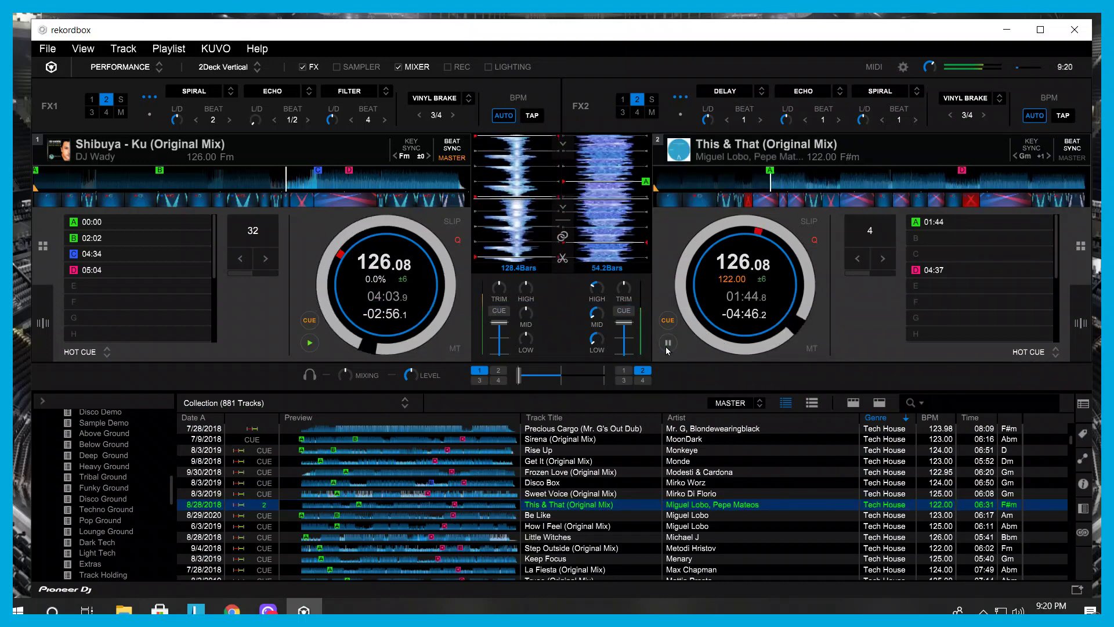
pyautogui.moveTo(619, 233); pyautogui.dragTo(652, 226)
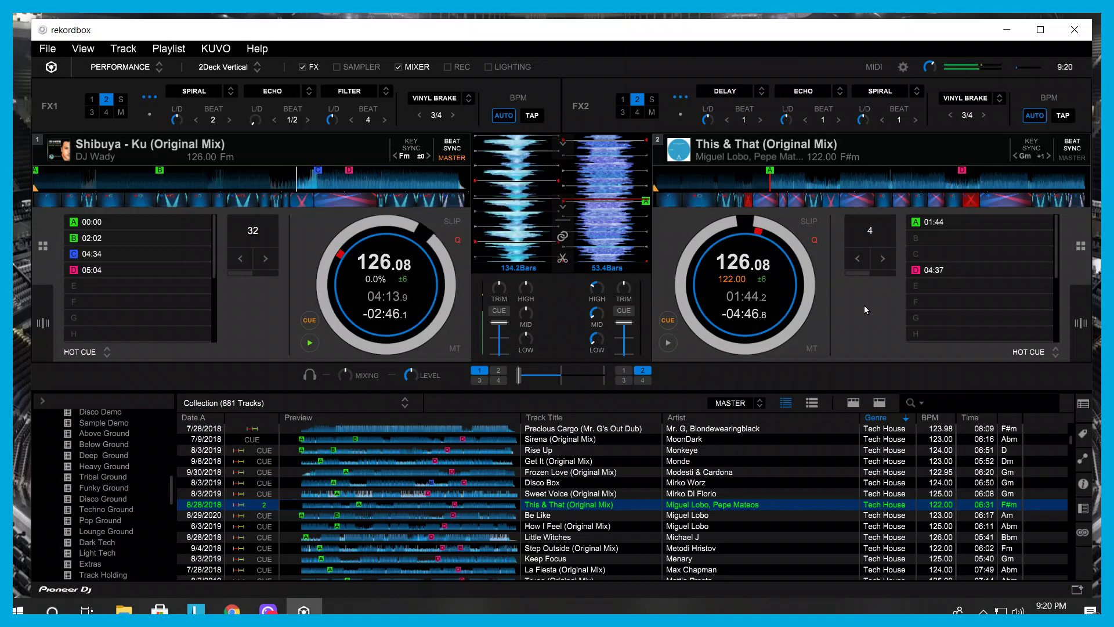
pyautogui.scroll(3, 632, 493)
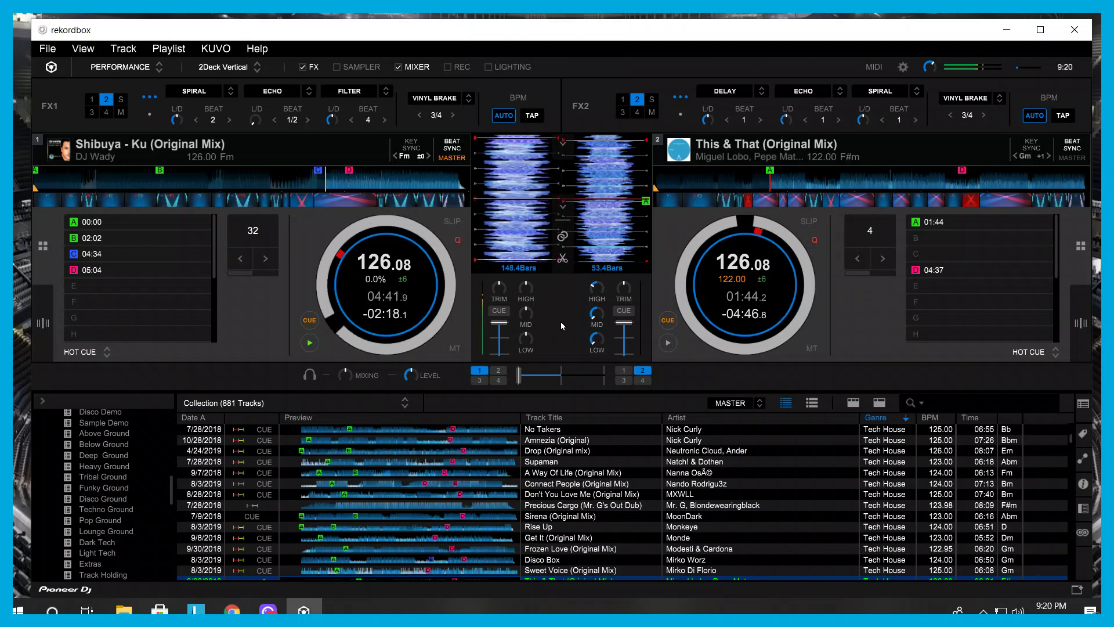
pyautogui.scroll(2, 577, 483)
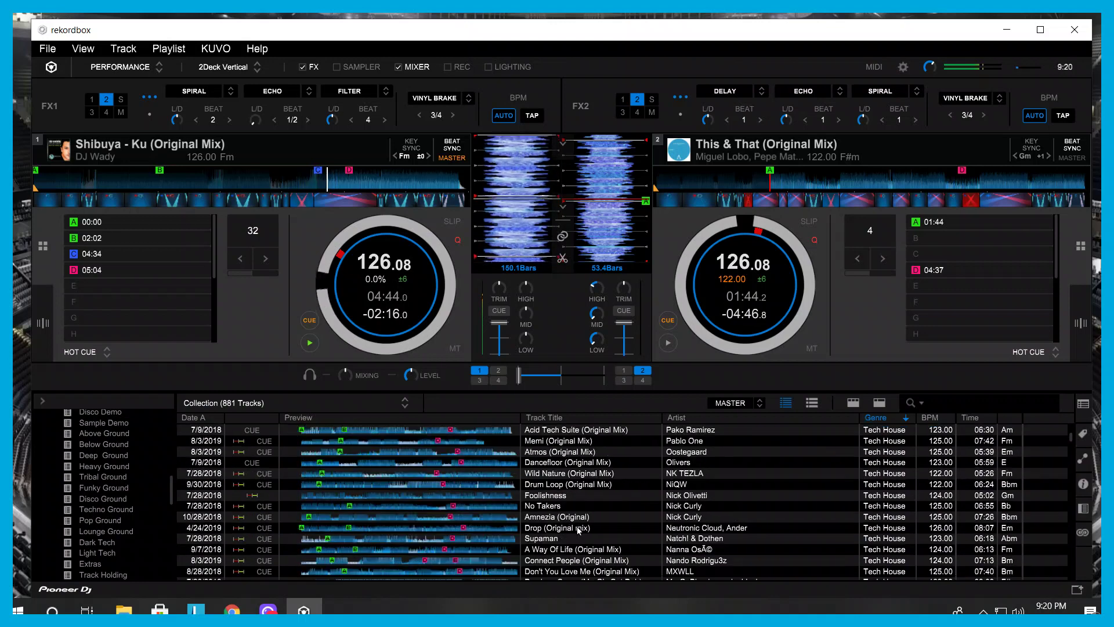
pyautogui.scroll(-1, 577, 483)
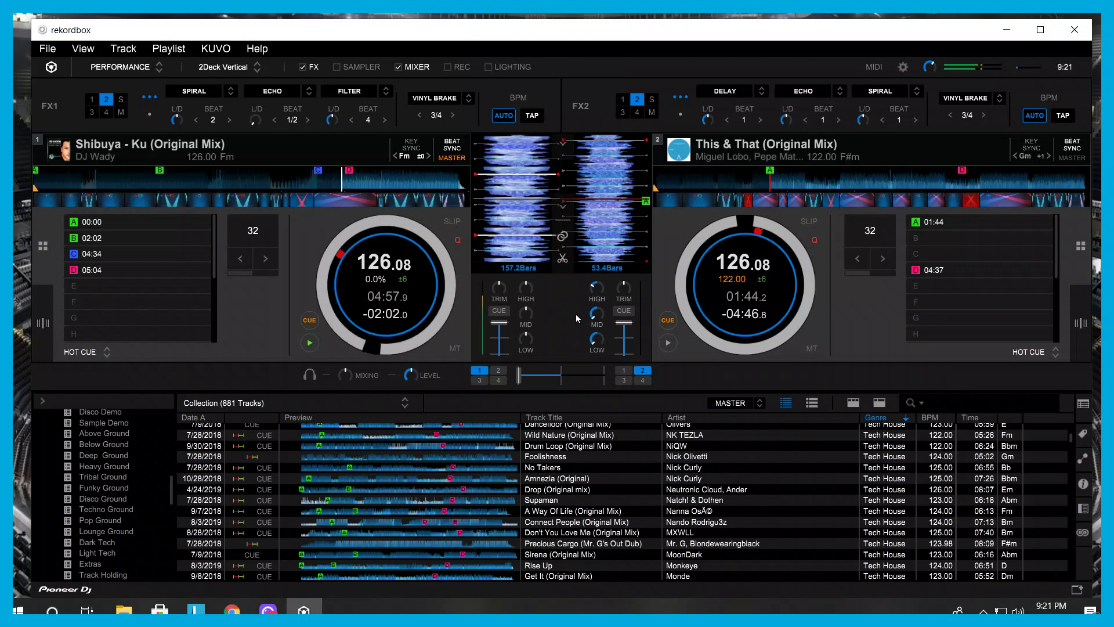
# Step: Start deck 2 and bring the crossfader to centre, restoring deck 2's EQ and lowering deck 1's low EQ
pyautogui.click(668, 344)
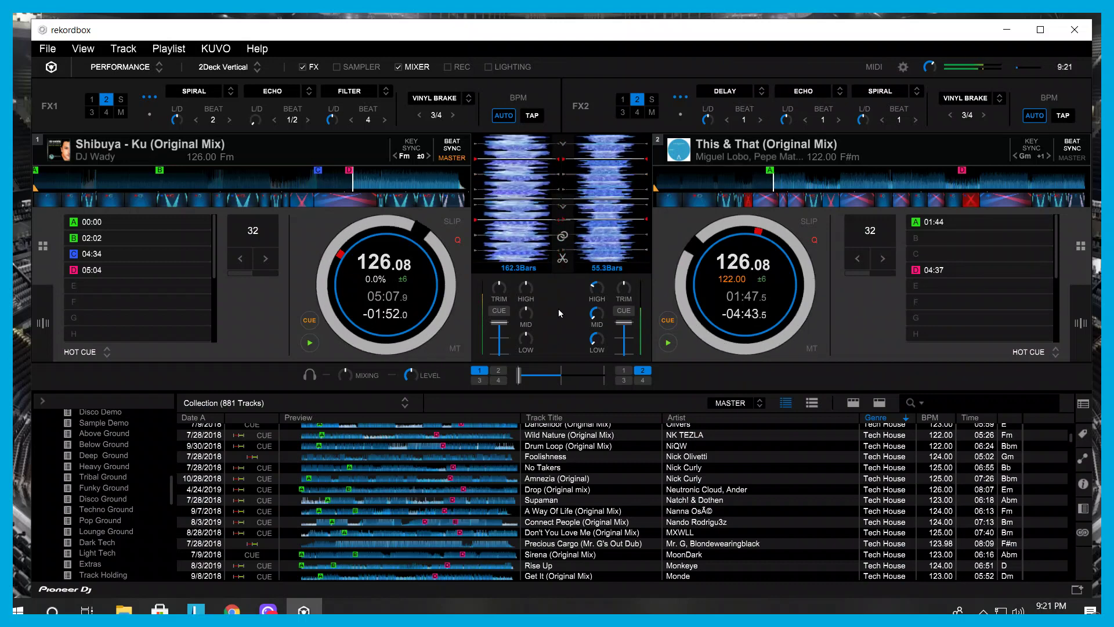
pyautogui.moveTo(519, 376); pyautogui.dragTo(539, 376)
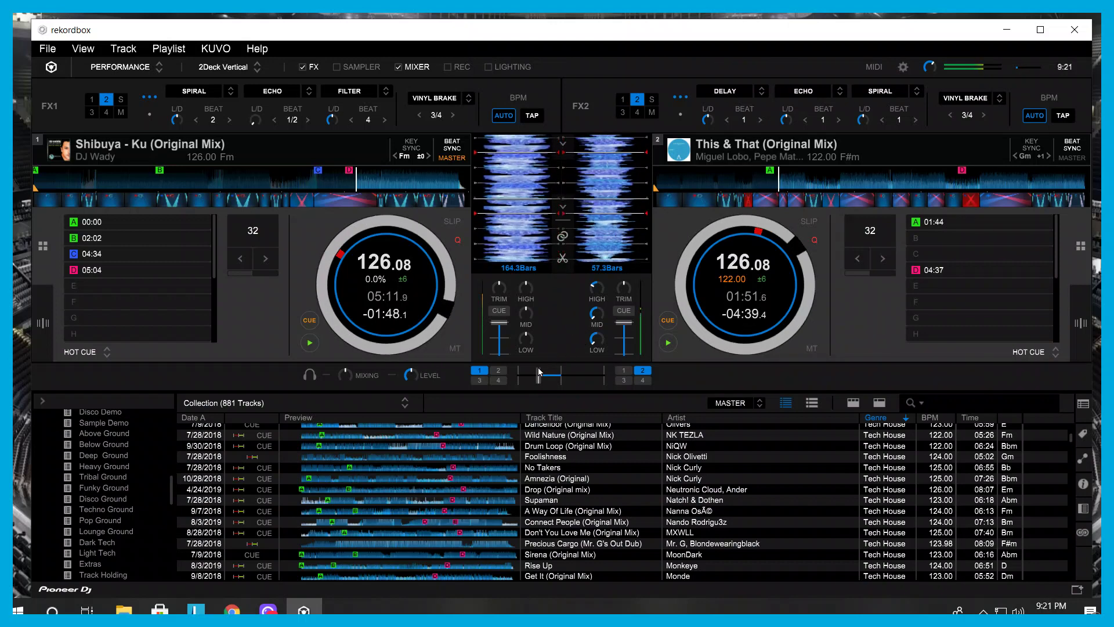
pyautogui.moveTo(538, 372); pyautogui.dragTo(556, 386)
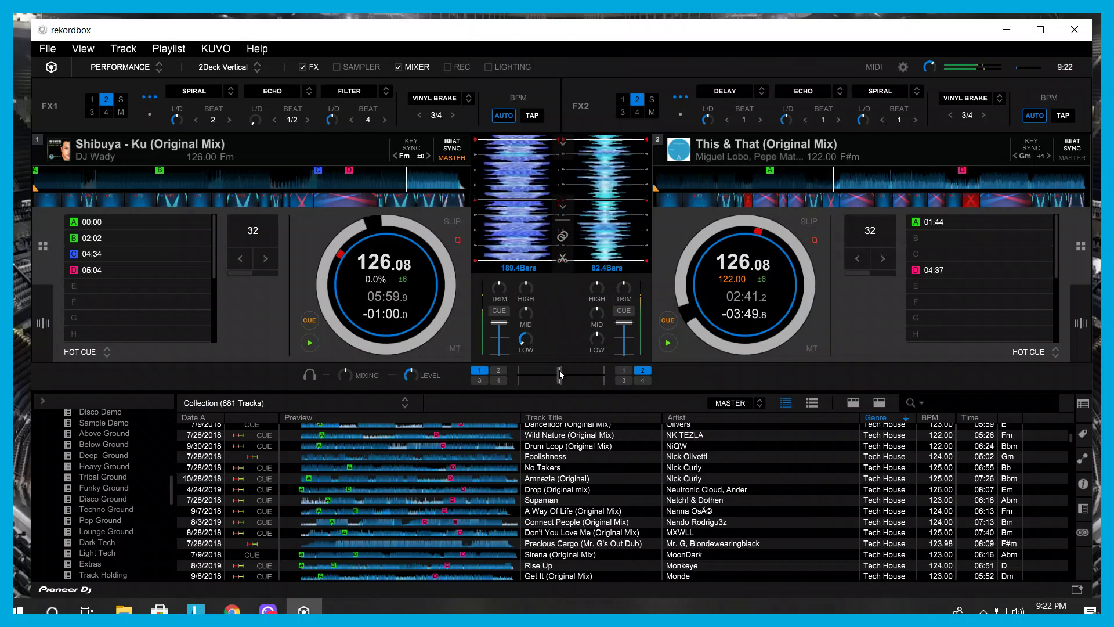
# Step: Lower deck 1's mid and high EQ while moving the crossfader in stages all the way to deck 2
pyautogui.moveTo(561, 375); pyautogui.dragTo(565, 375)
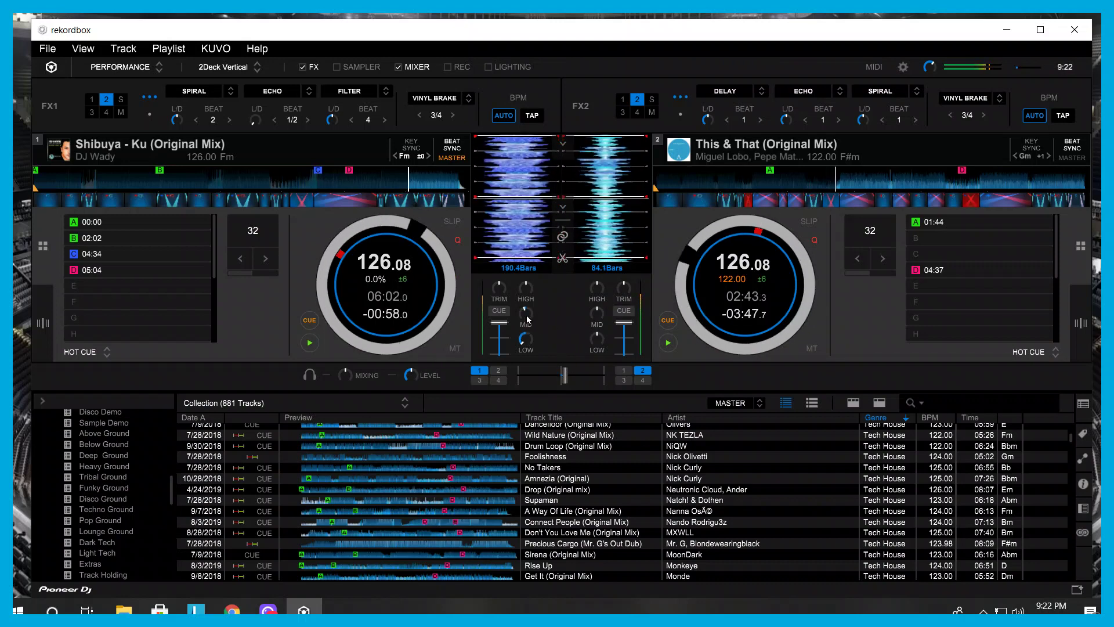
pyautogui.moveTo(528, 319); pyautogui.dragTo(528, 340)
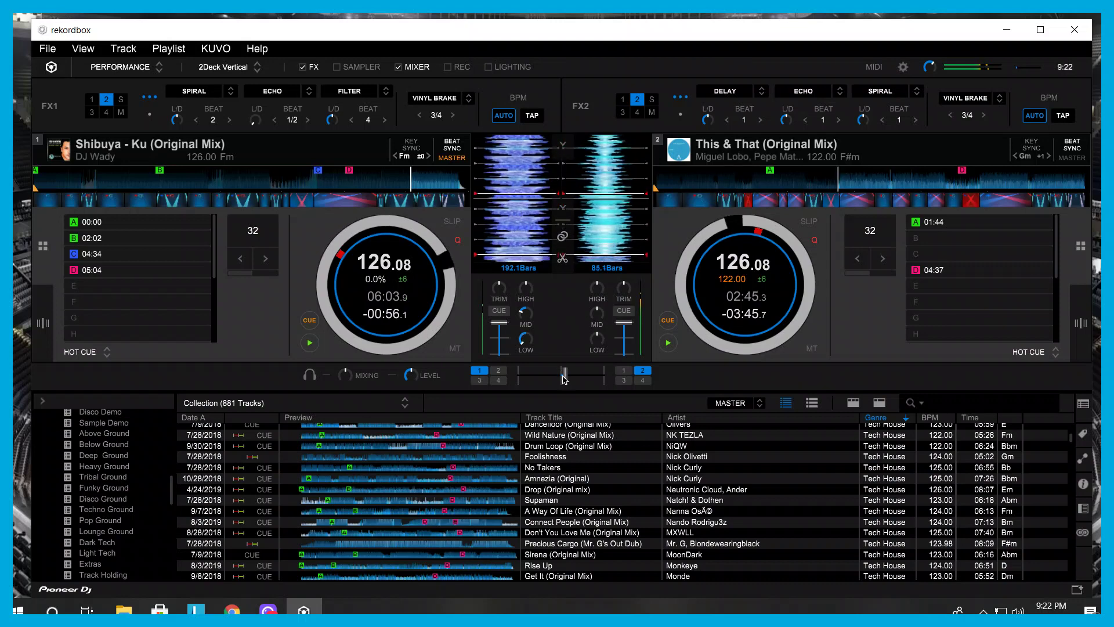
pyautogui.moveTo(565, 379); pyautogui.dragTo(587, 380)
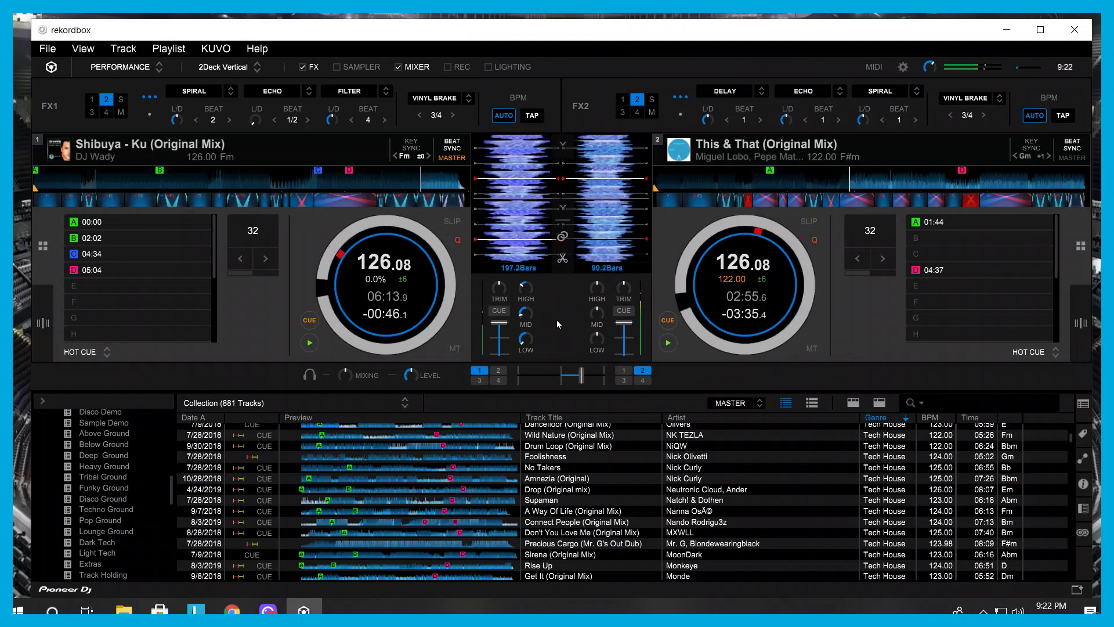
pyautogui.moveTo(582, 376); pyautogui.dragTo(587, 378)
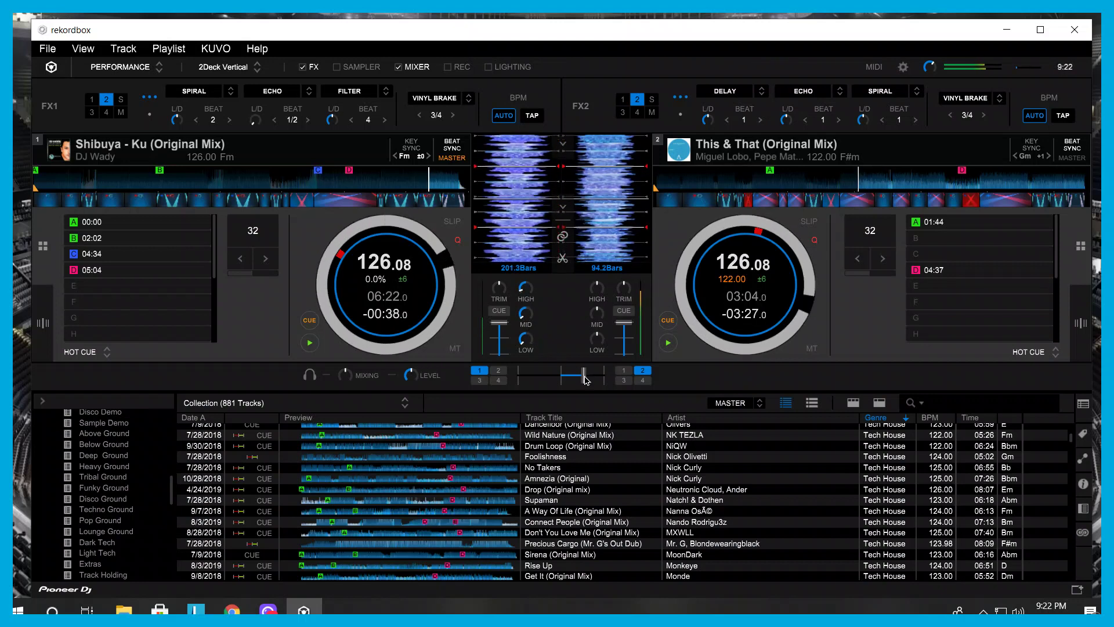
pyautogui.moveTo(586, 380); pyautogui.dragTo(607, 380)
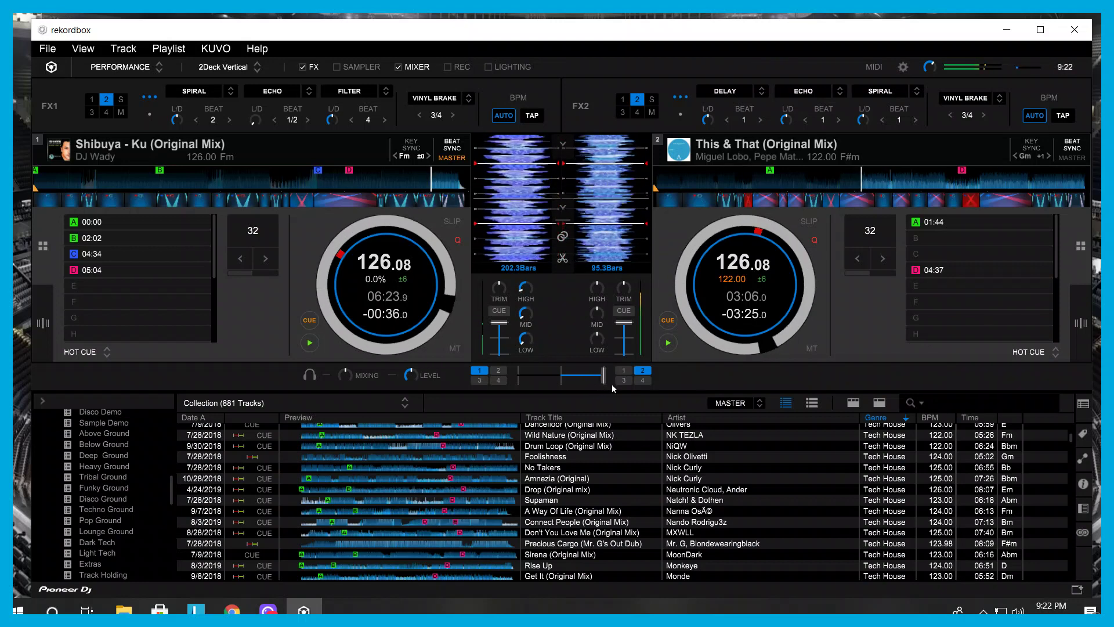
# Step: Try "Skit Back (Original Mix)" on deck 1 and replace it with "Mind Games (Original Mix)" from the Tech House tracks
pyautogui.scroll(5, 594, 515)
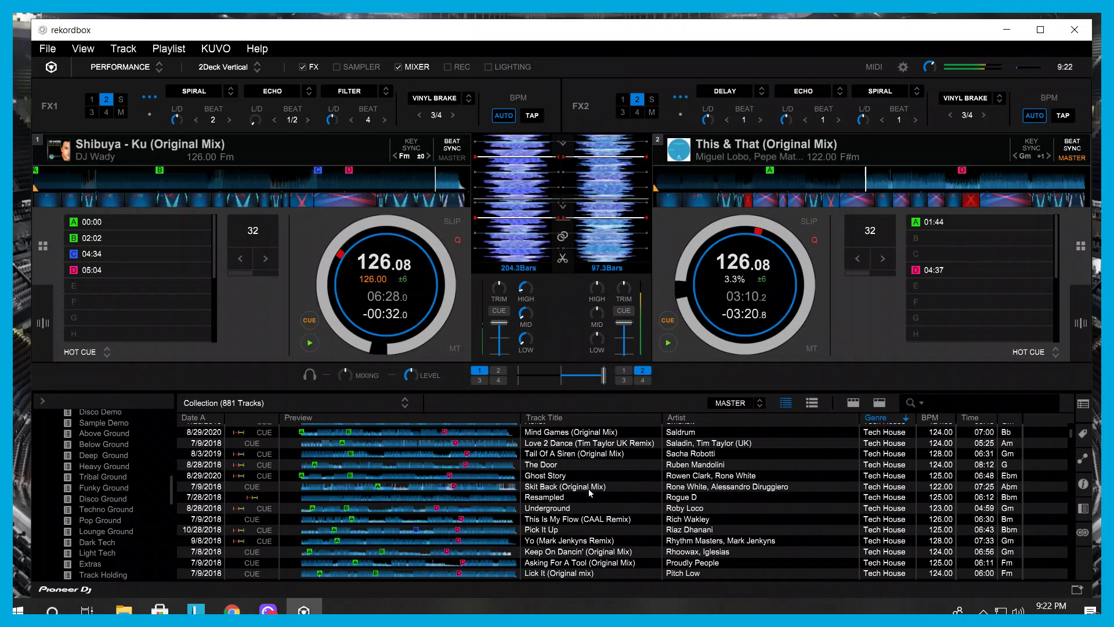
pyautogui.moveTo(591, 492); pyautogui.dragTo(261, 261)
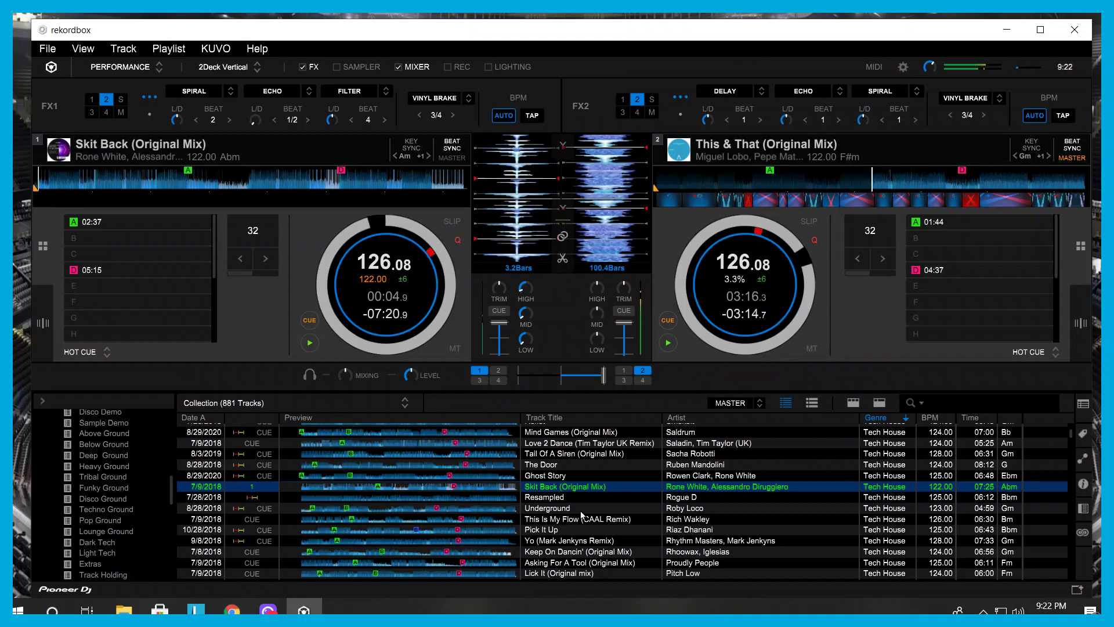
pyautogui.scroll(3, 592, 499)
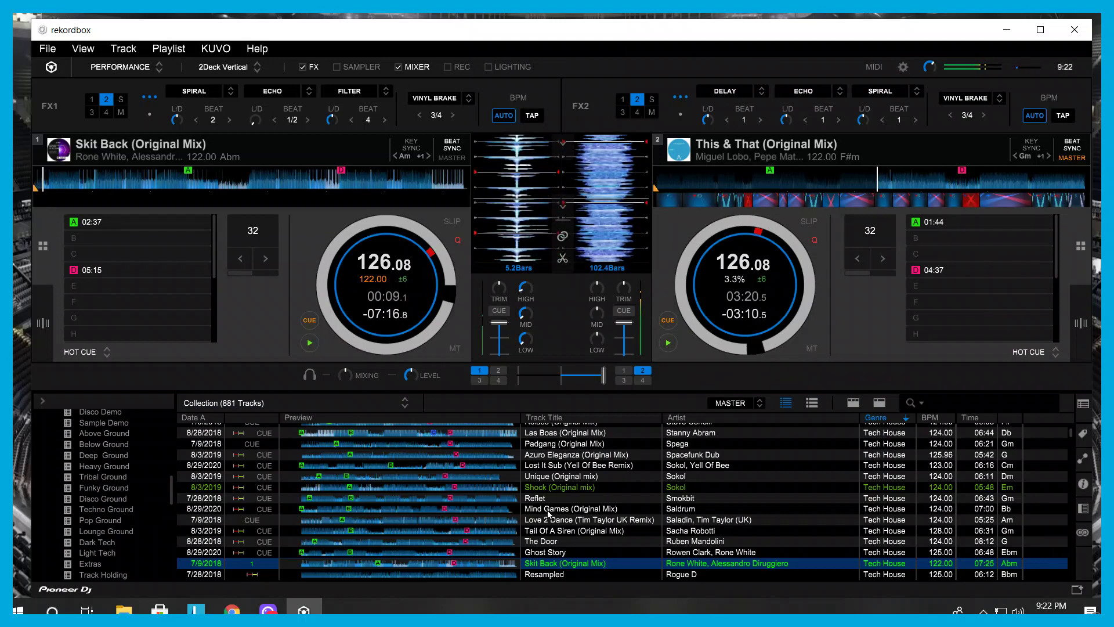
pyautogui.moveTo(549, 513); pyautogui.dragTo(321, 248)
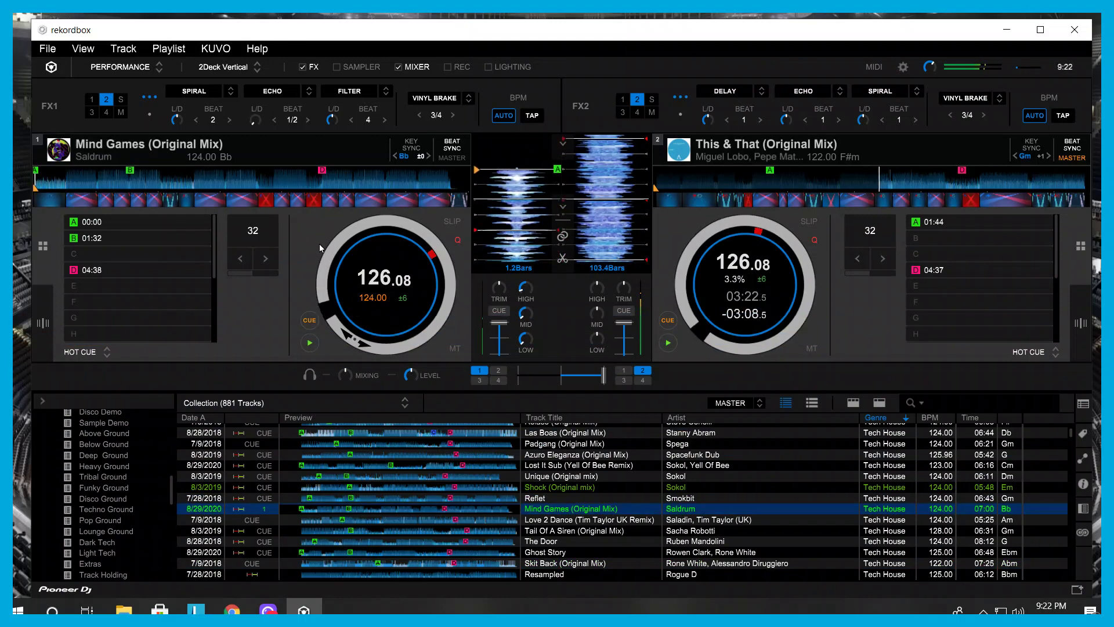
# Step: Cue deck 1 at hot cue B, pause it on the cue point, and switch its sync mode to Beat Sync
pyautogui.click(105, 239)
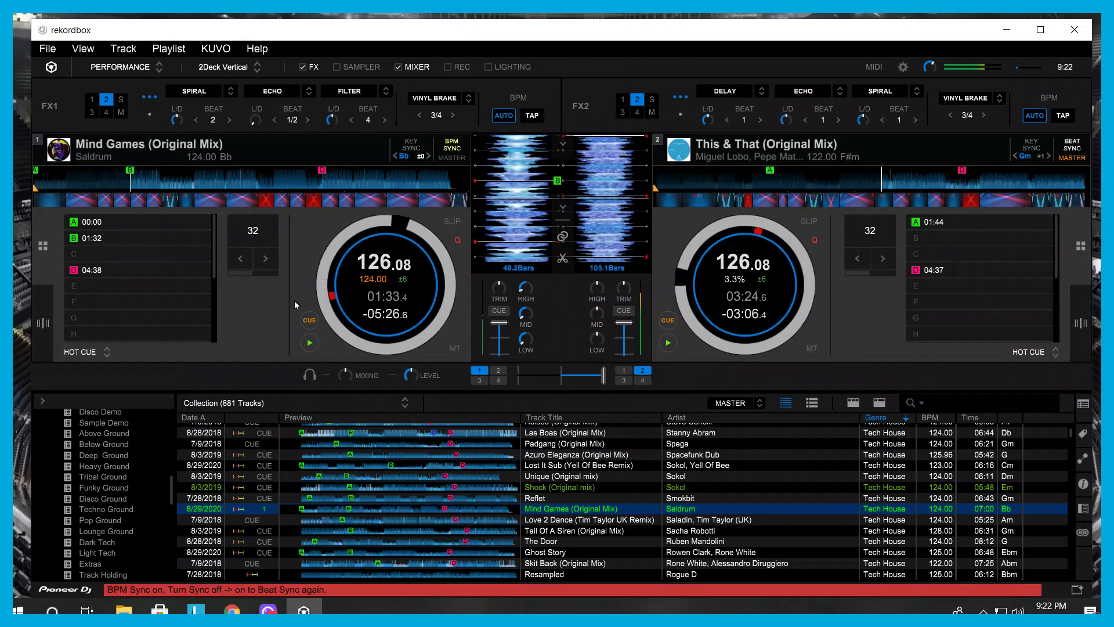
pyautogui.click(310, 343)
pyautogui.moveTo(514, 197); pyautogui.dragTo(515, 236)
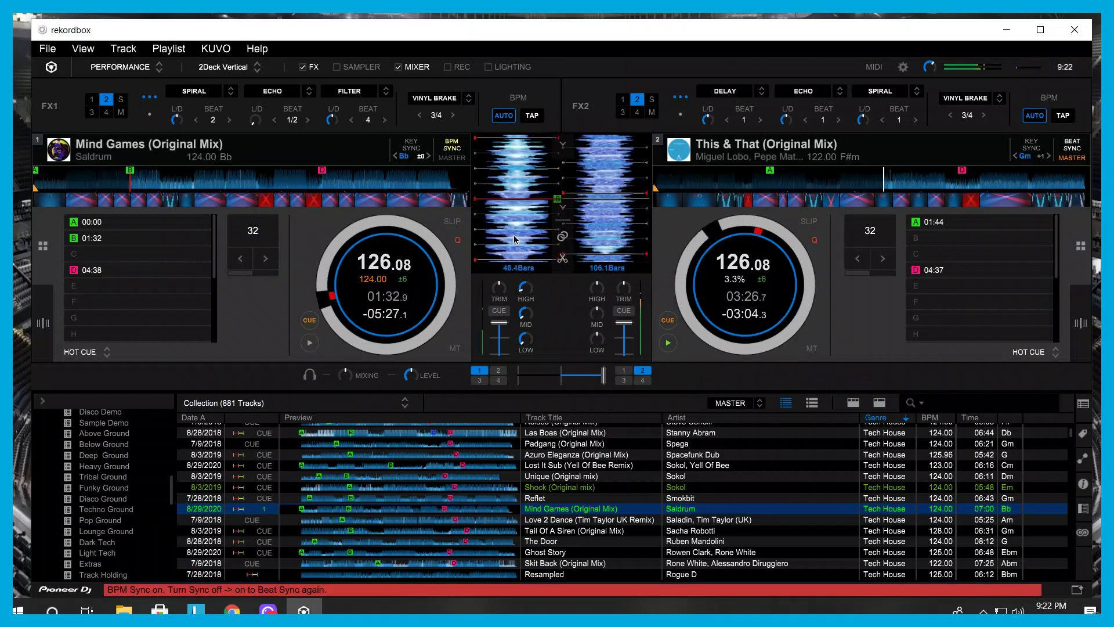
pyautogui.click(454, 148)
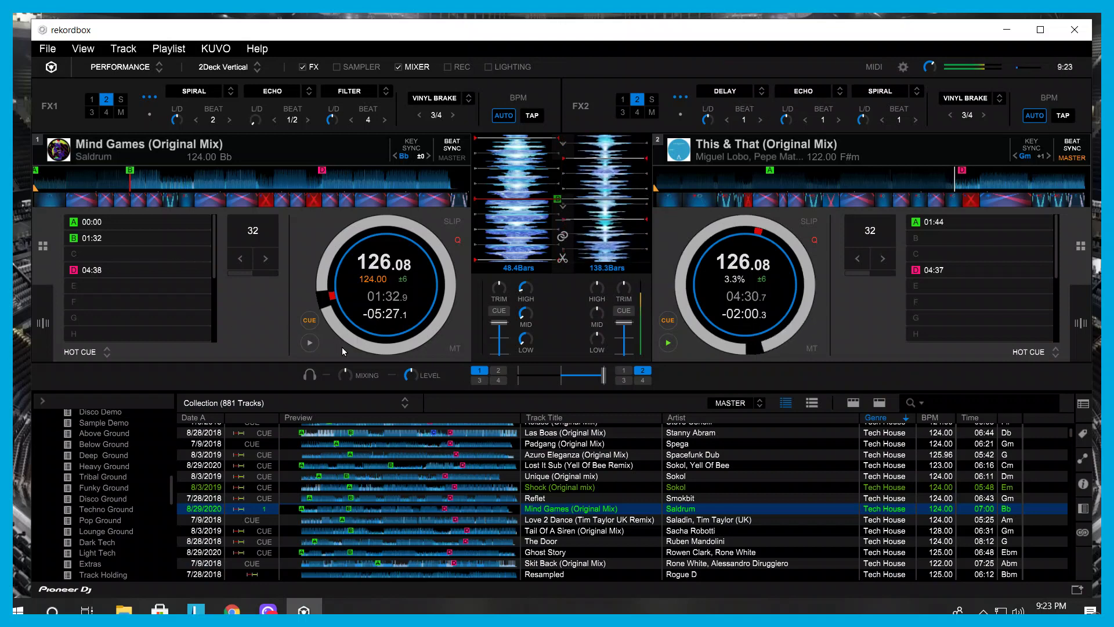
# Step: Start deck 1 and move the crossfader from deck 2 to just short of centre
pyautogui.click(310, 343)
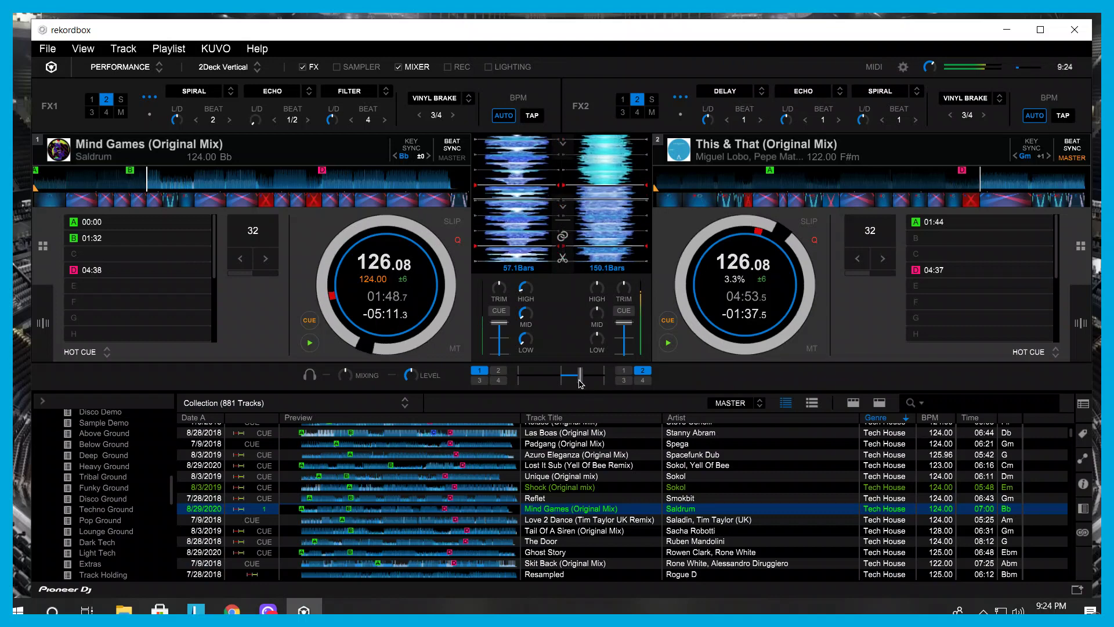
pyautogui.moveTo(600, 383); pyautogui.dragTo(566, 377)
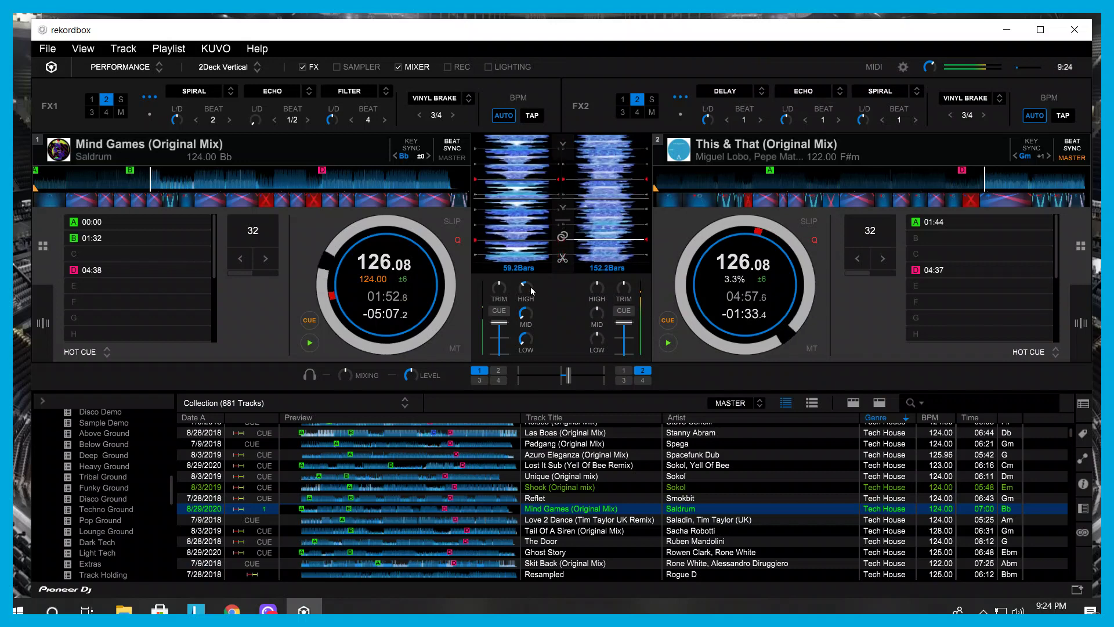
# Step: Restore deck 1's high, mid and low EQ to neutral and lower deck 2's mid and low EQ
pyautogui.moveTo(531, 285); pyautogui.dragTo(532, 297)
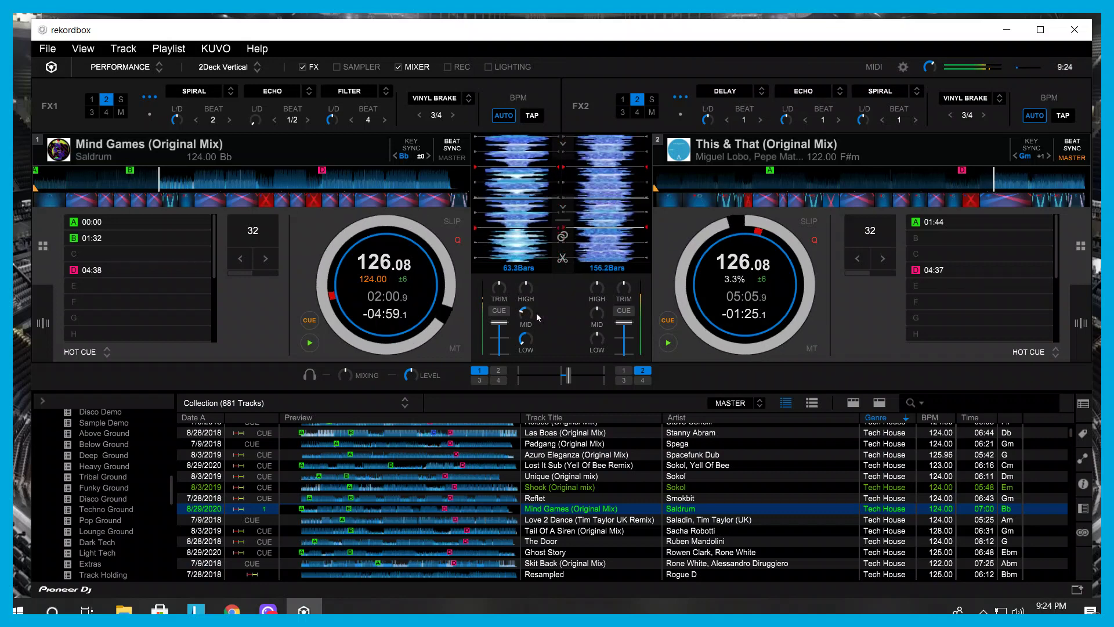
pyautogui.scroll(5, 529, 315)
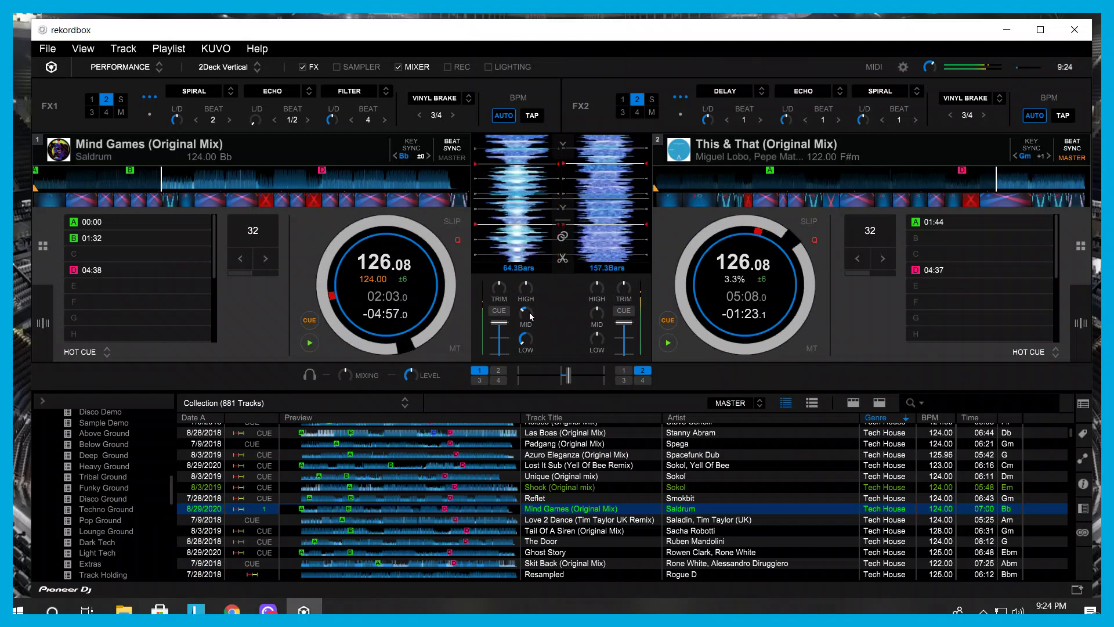
pyautogui.scroll(3, 529, 316)
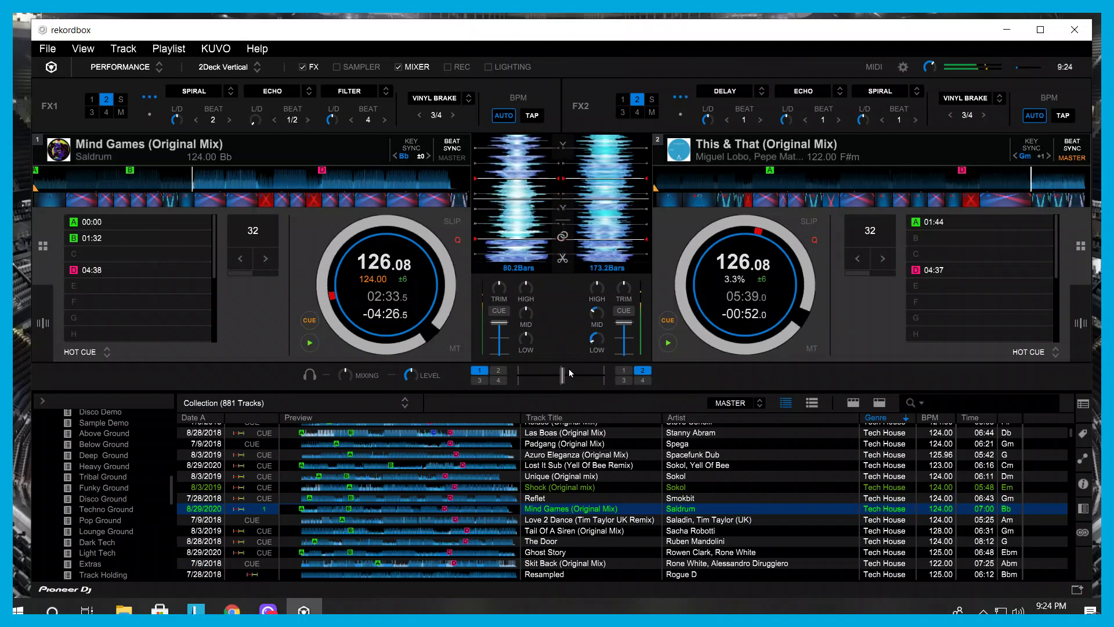
# Step: Start a 32-beat loop on deck 2 and move the crossfader in stages all the way to deck 1
pyautogui.moveTo(562, 376); pyautogui.dragTo(554, 378)
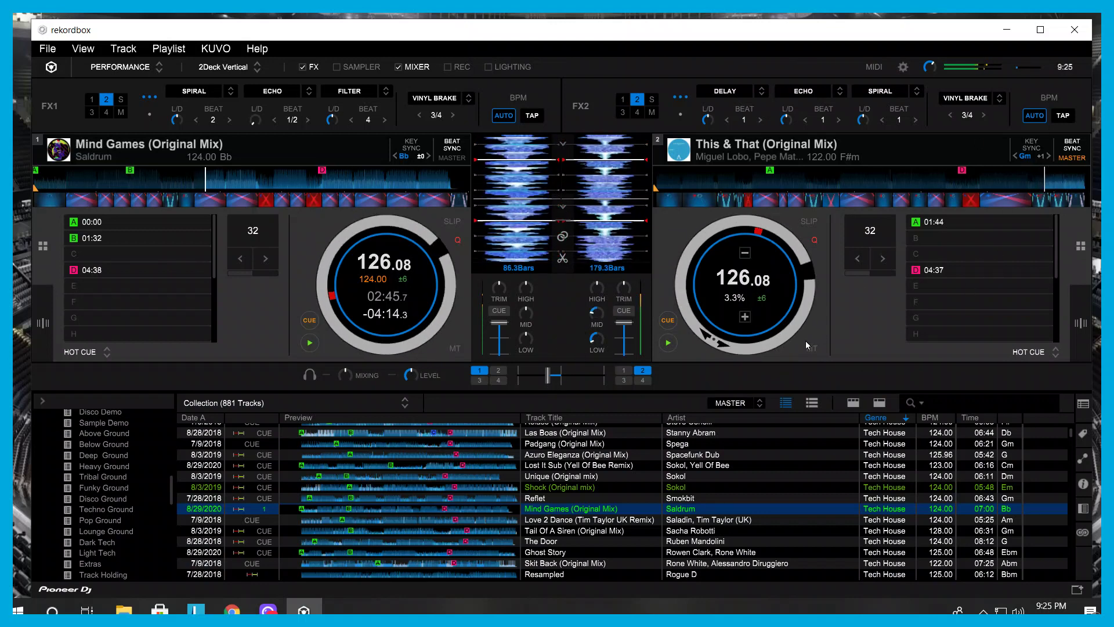
pyautogui.click(870, 231)
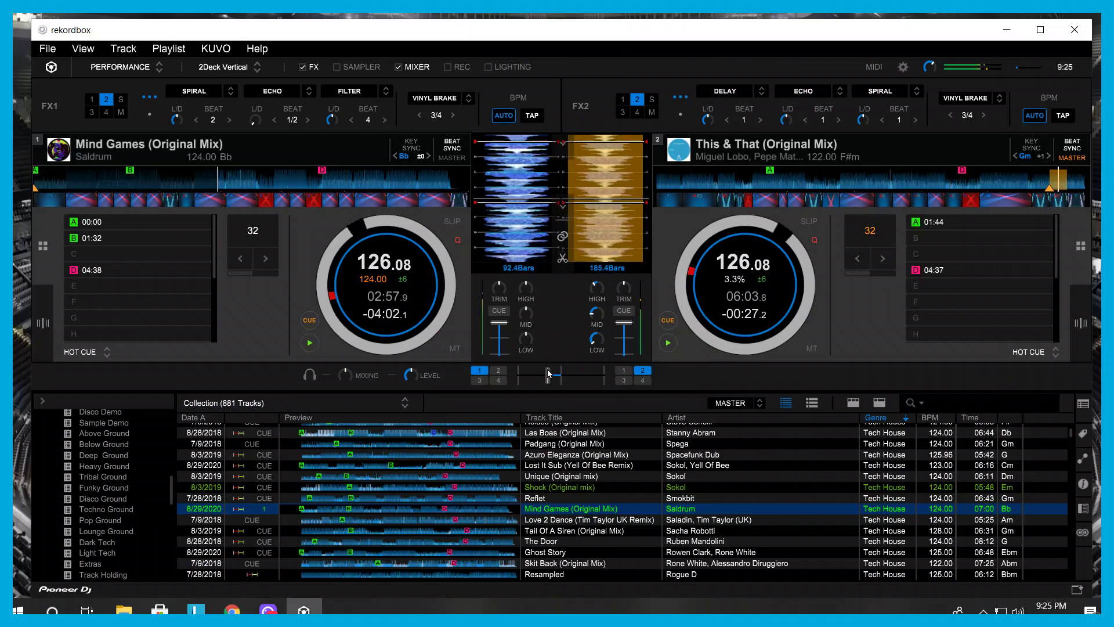
pyautogui.moveTo(551, 377); pyautogui.dragTo(546, 379)
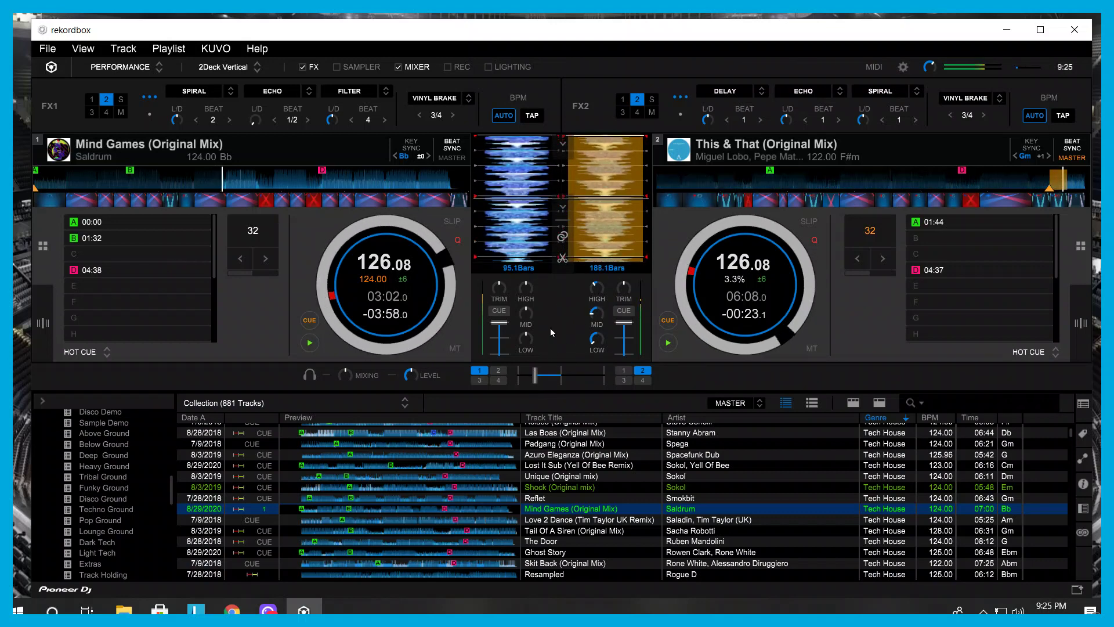
pyautogui.moveTo(546, 376); pyautogui.dragTo(522, 376)
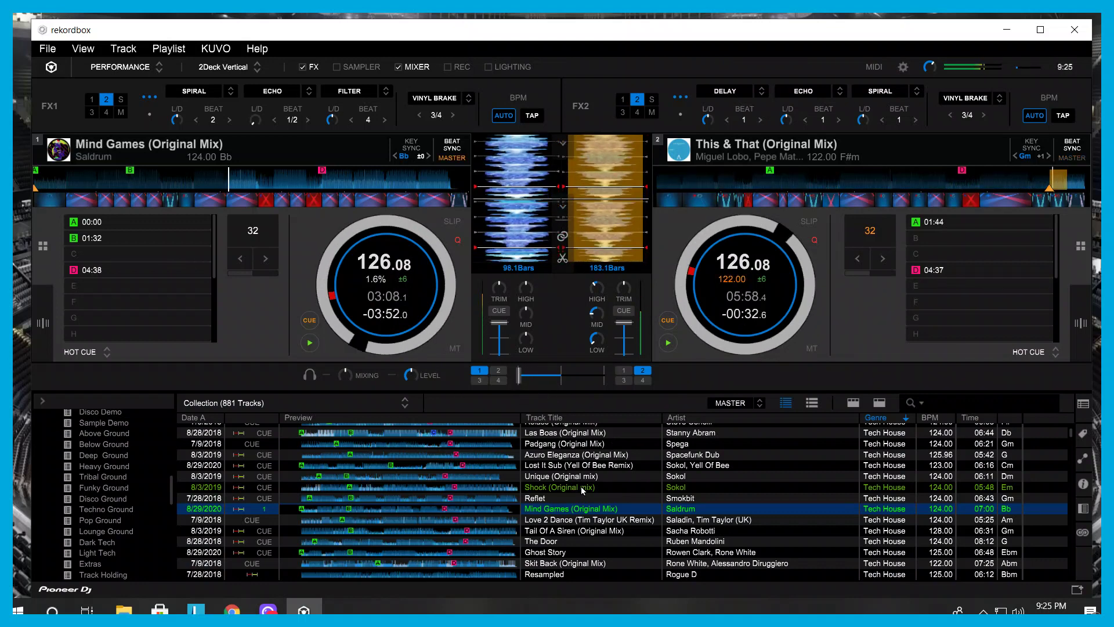
# Step: Look through the Tech House tracks in the collection and load Info (Original Mix) onto deck 2
pyautogui.scroll(-1, 580, 486)
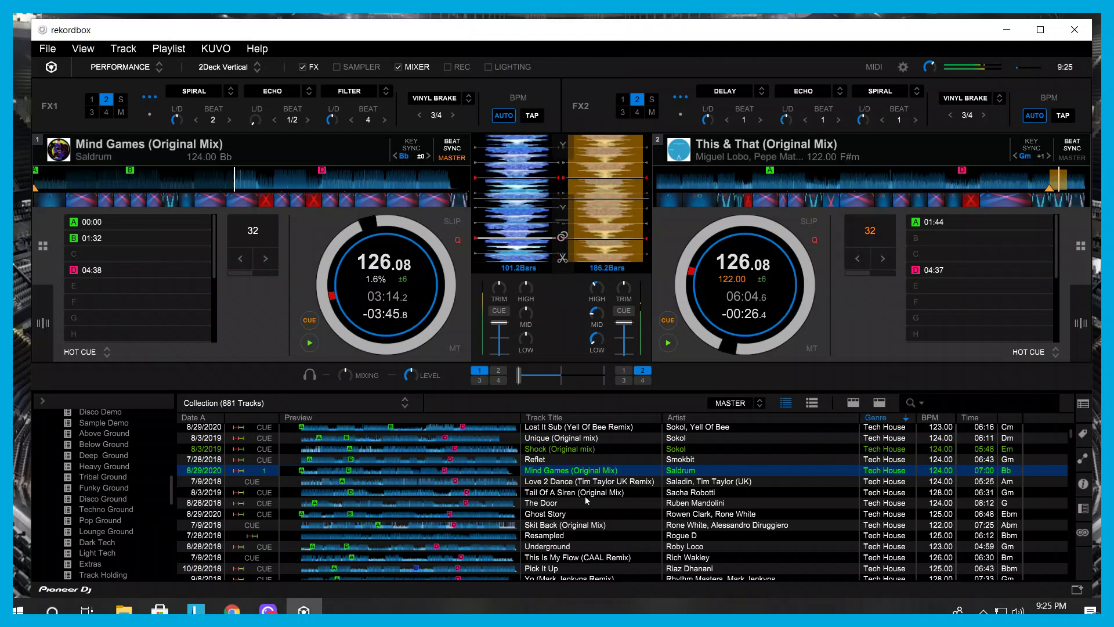
pyautogui.scroll(1, 587, 490)
pyautogui.scroll(5, 587, 490)
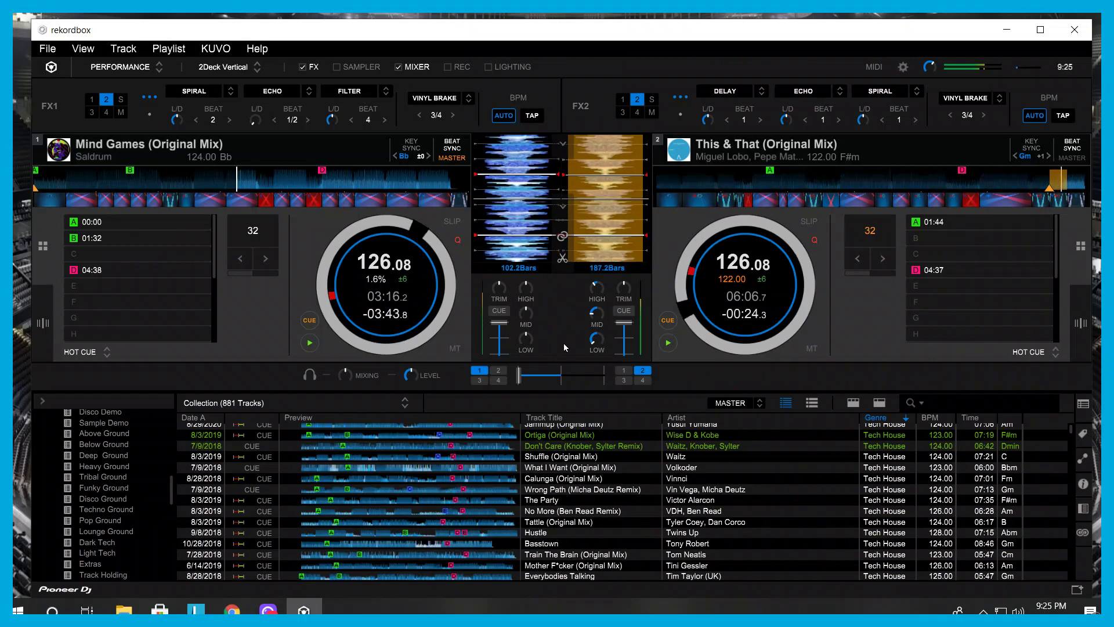
pyautogui.scroll(2, 615, 526)
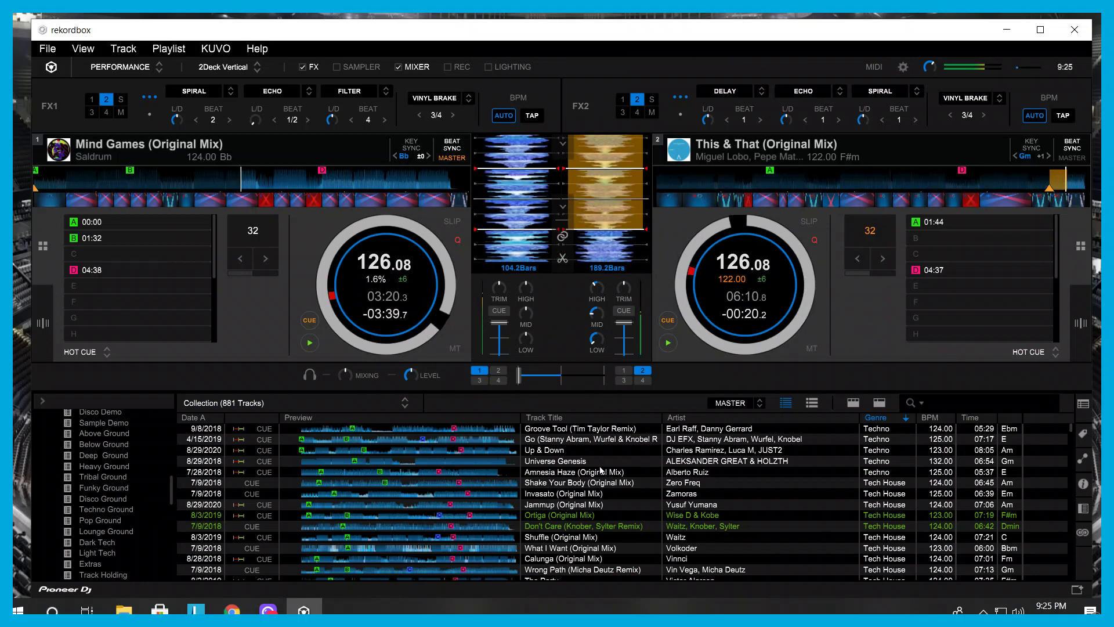
pyautogui.scroll(-2, 600, 471)
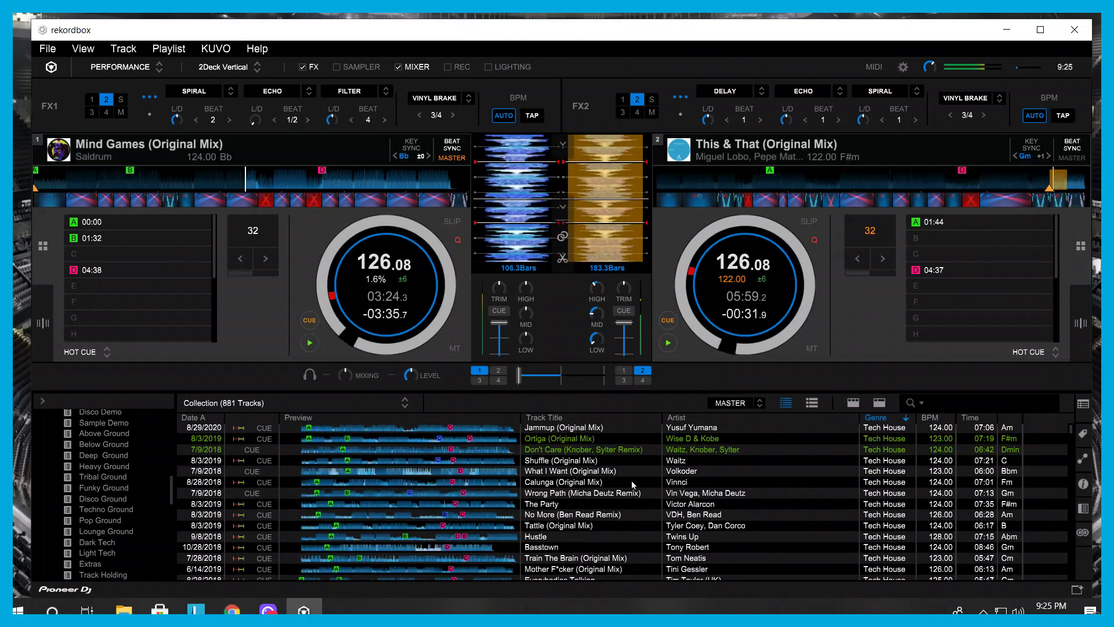
pyautogui.scroll(-1, 624, 478)
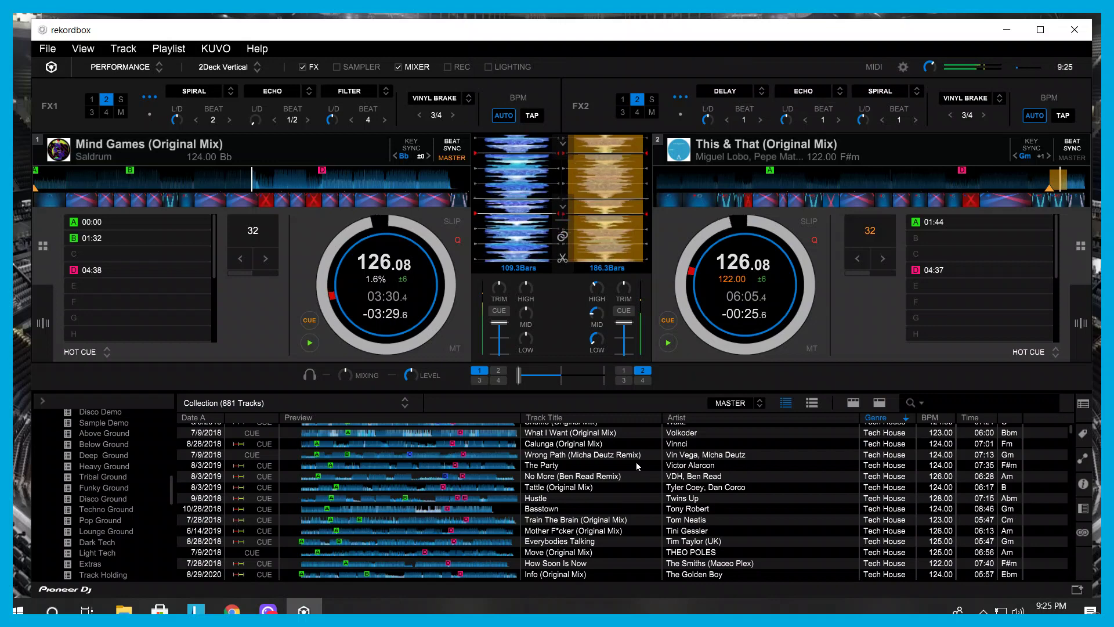
pyautogui.scroll(-1, 638, 481)
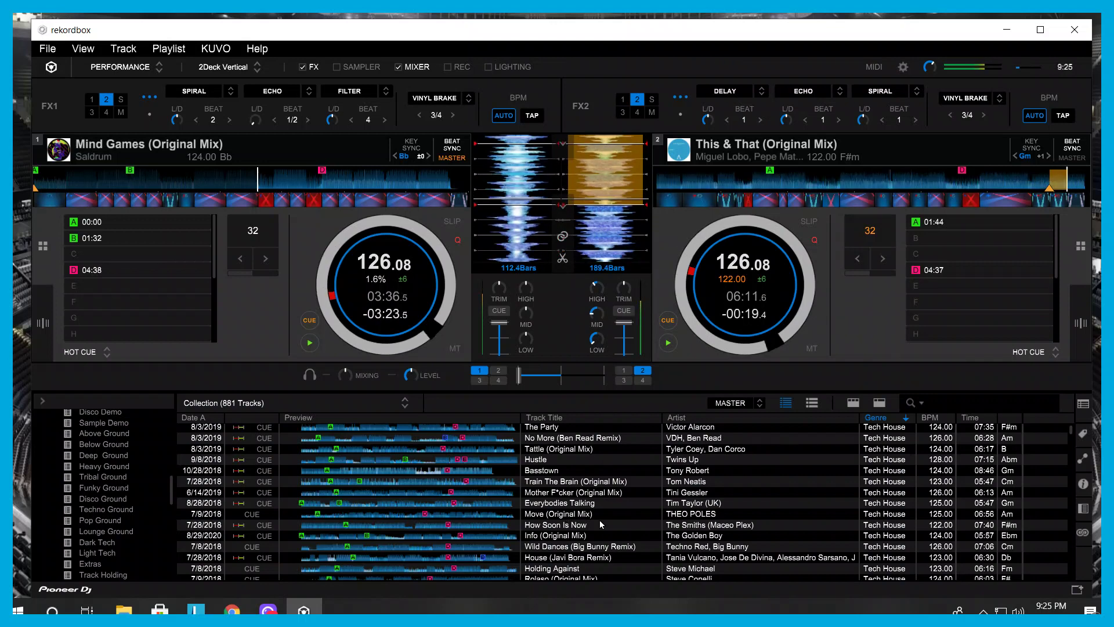
pyautogui.scroll(-1, 639, 479)
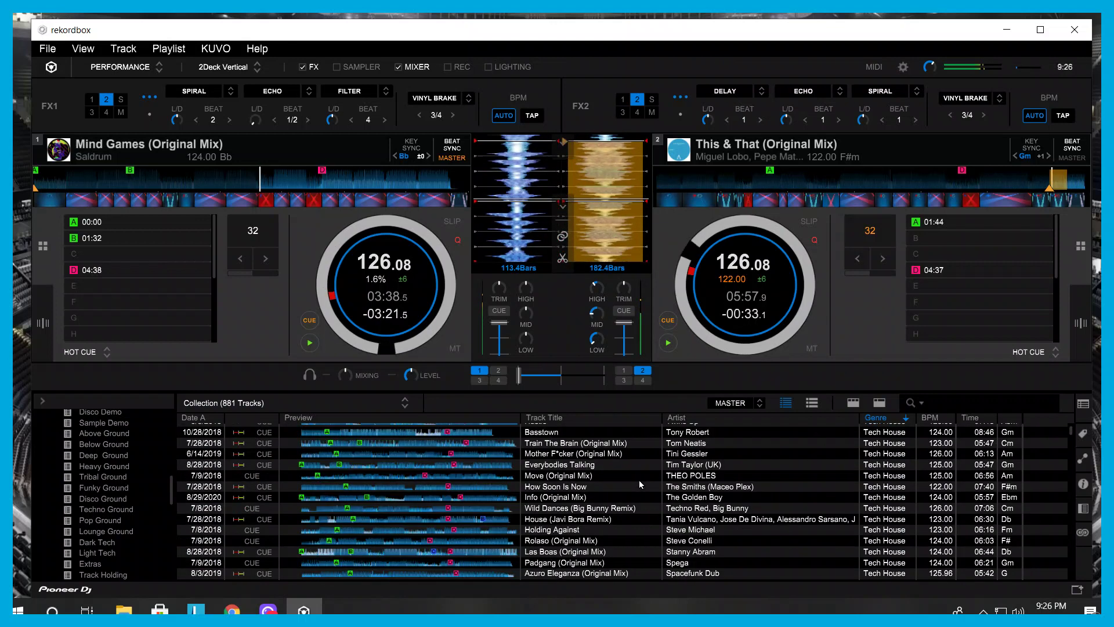
pyautogui.moveTo(693, 497); pyautogui.dragTo(769, 298)
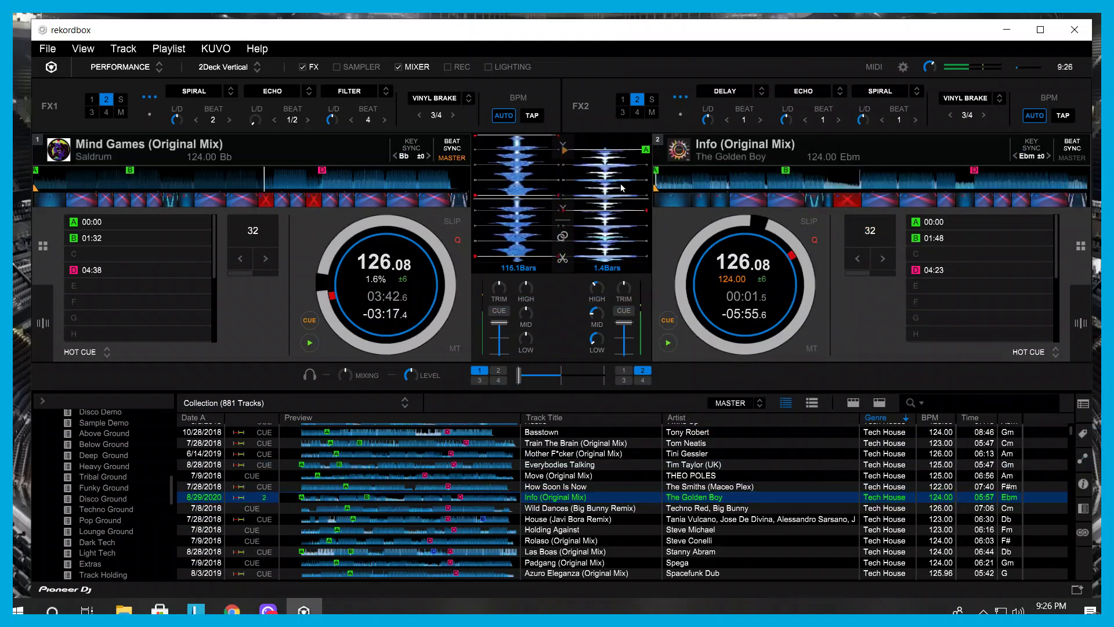
# Step: Cue deck 2 at hot cue B, pause it on the cue point, and switch its sync mode to Beat Sync
pyautogui.click(934, 238)
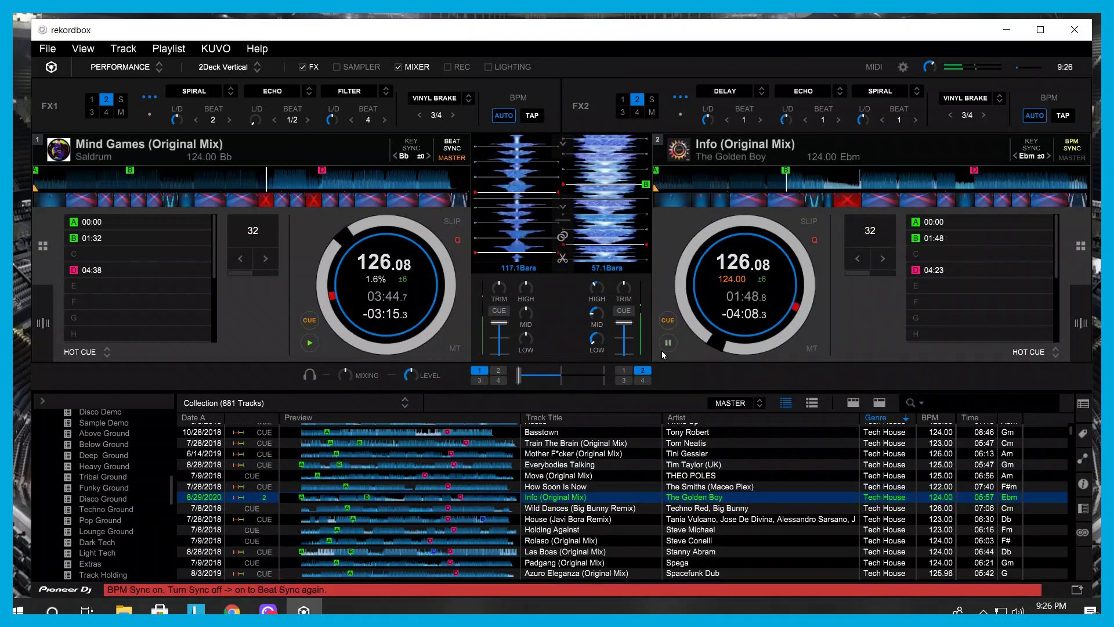
pyautogui.click(667, 344)
pyautogui.moveTo(621, 202); pyautogui.dragTo(622, 234)
pyautogui.click(1074, 147)
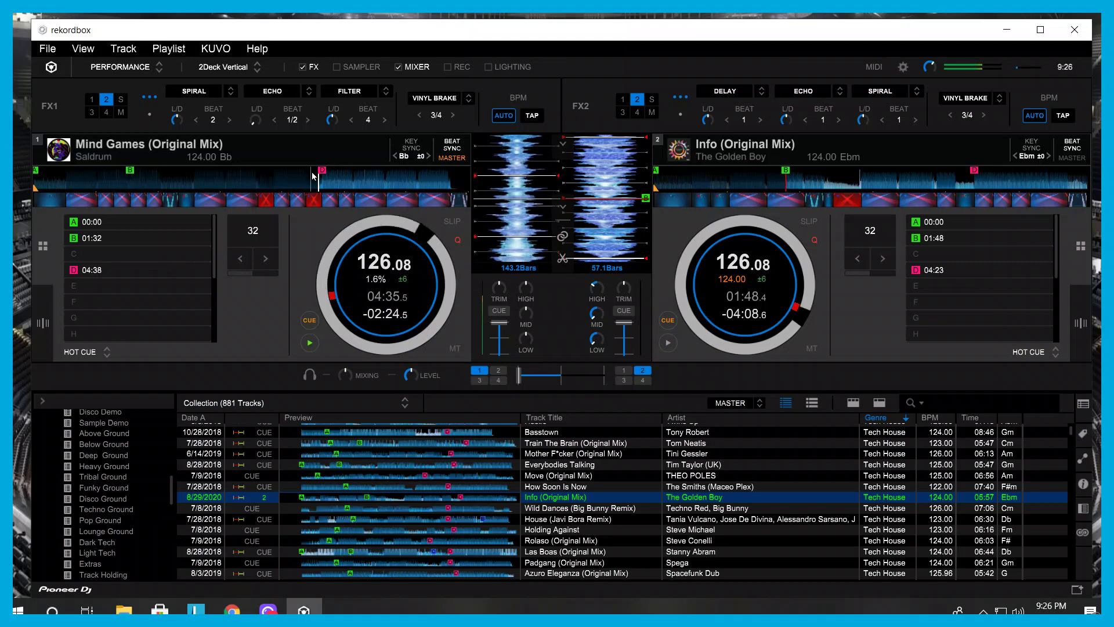
# Step: Start deck 2 and move the crossfader in stages from deck 1 to just short of centre
pyautogui.click(669, 342)
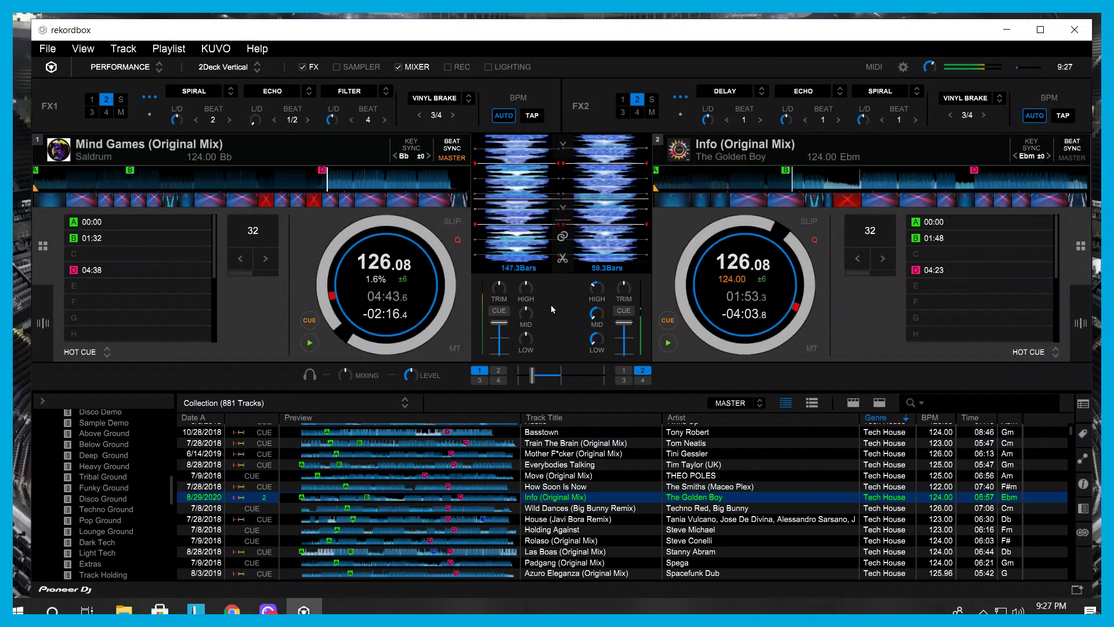
pyautogui.moveTo(520, 376); pyautogui.dragTo(541, 371)
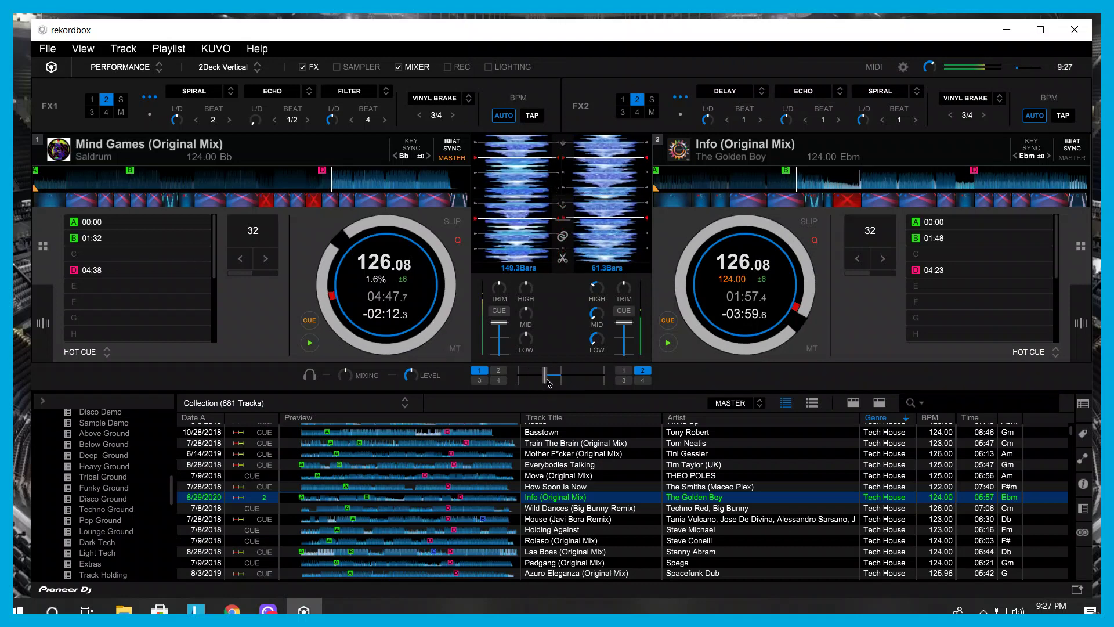
pyautogui.moveTo(534, 383); pyautogui.dragTo(557, 383)
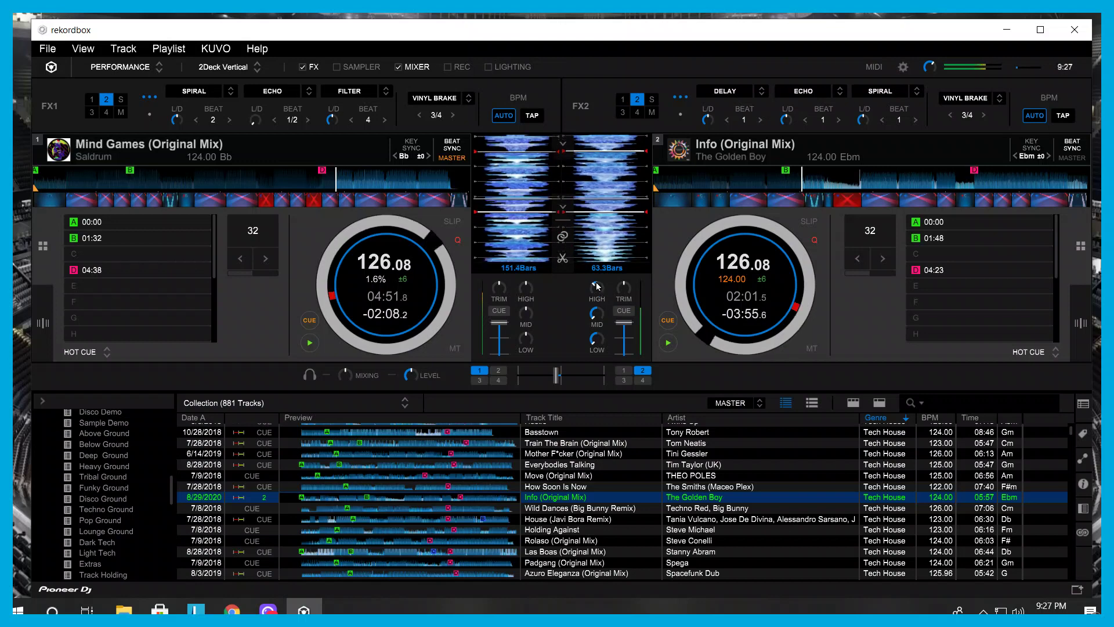
# Step: Restore deck 2's high, mid and low EQ to neutral and set the crossfader back to just short of centre
pyautogui.moveTo(598, 292)
pyautogui.mouseDown()
pyautogui.moveTo(581, 310)
pyautogui.moveTo(587, 284)
pyautogui.mouseUp()
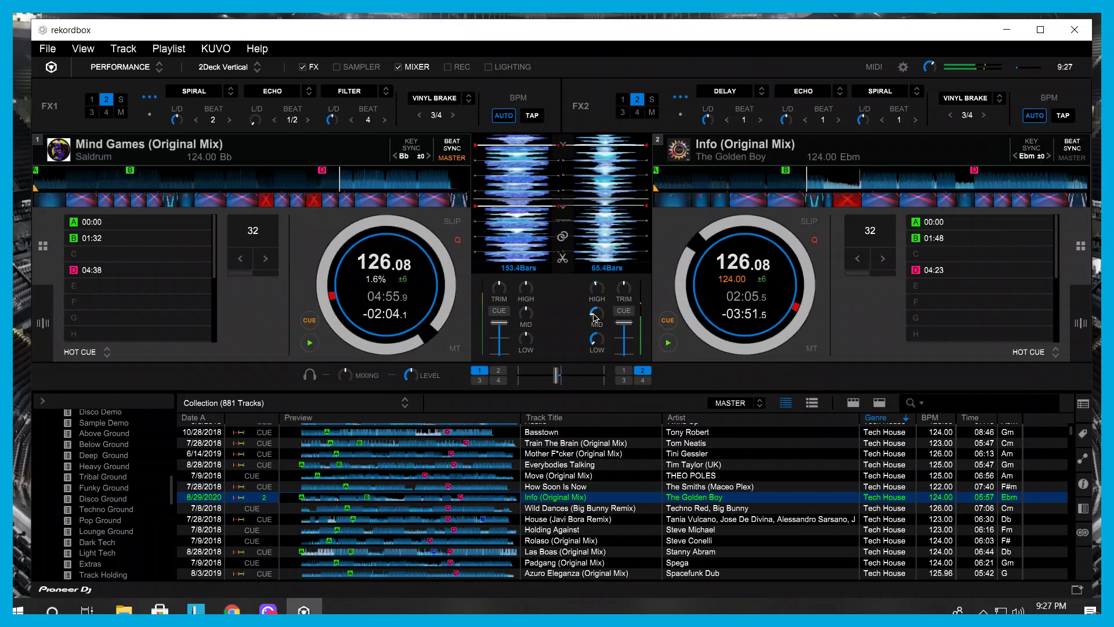
pyautogui.click(707, 339)
pyautogui.moveTo(707, 338); pyautogui.dragTo(722, 343)
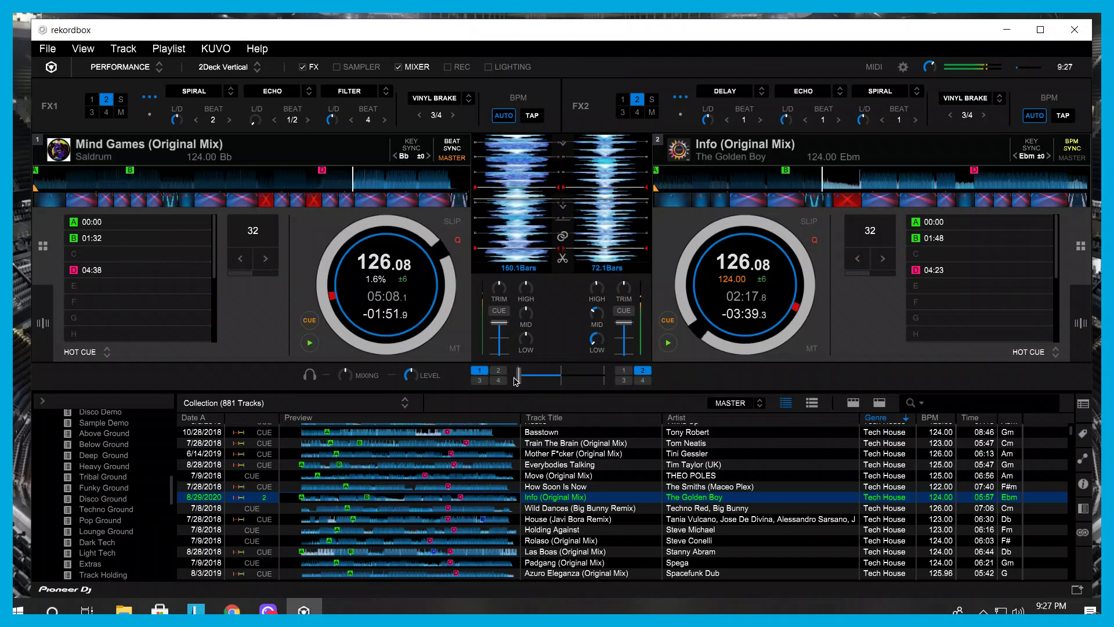
pyautogui.moveTo(556, 375)
pyautogui.mouseDown()
pyautogui.moveTo(516, 378)
pyautogui.moveTo(558, 377)
pyautogui.mouseUp()
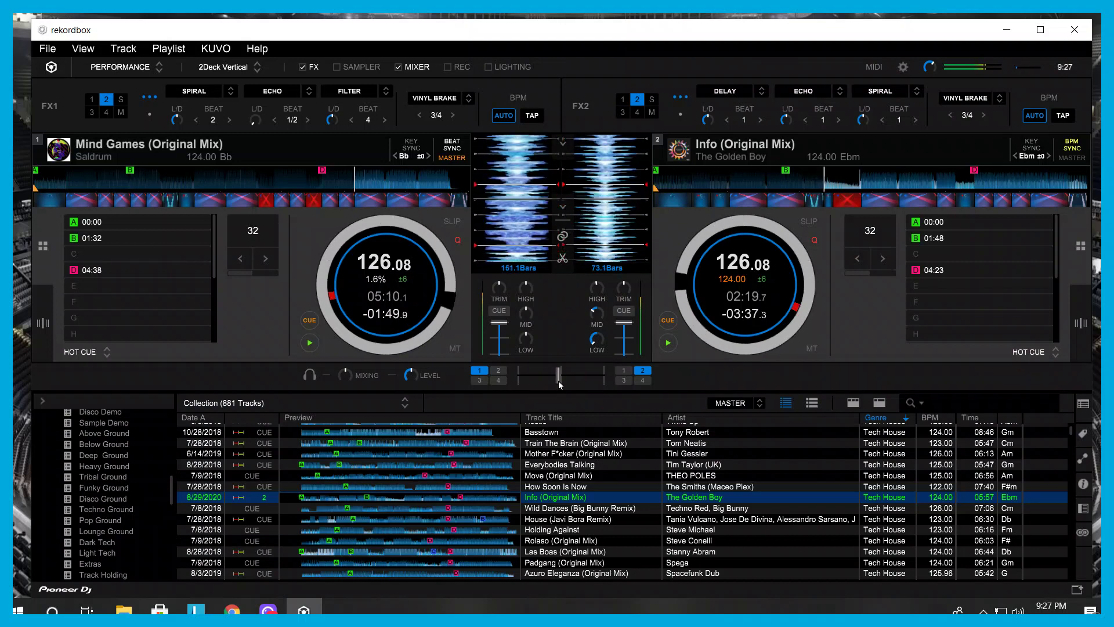
pyautogui.moveTo(598, 314); pyautogui.dragTo(600, 318)
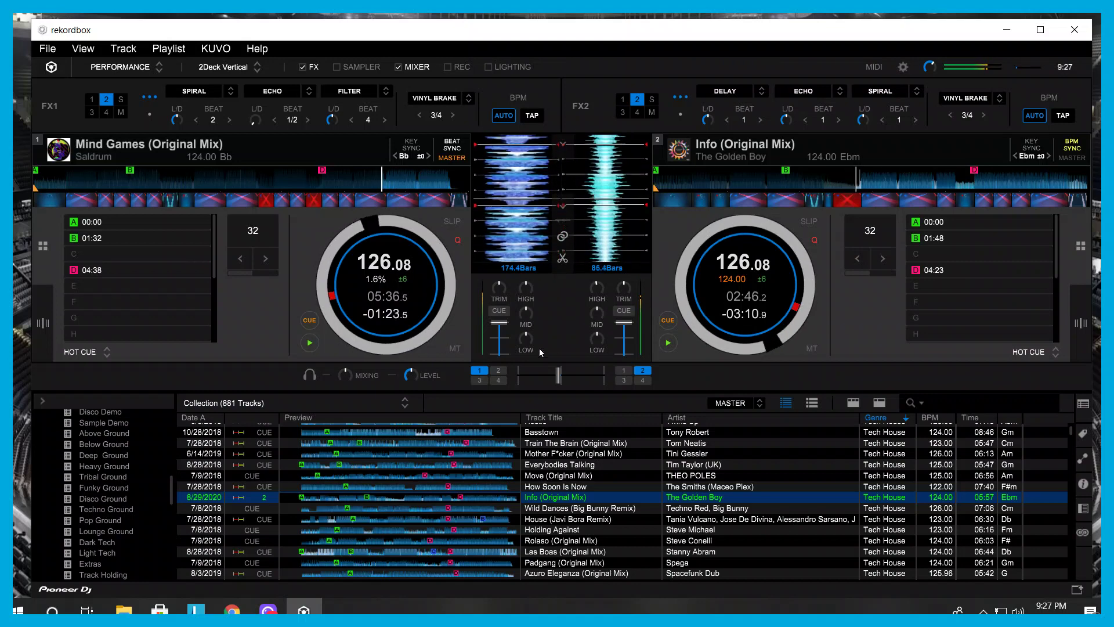
# Step: Lower deck 1's low, mid and high EQ and move the crossfader in stages all the way to deck 2
pyautogui.moveTo(559, 376); pyautogui.dragTo(567, 376)
pyautogui.moveTo(526, 339); pyautogui.dragTo(581, 379)
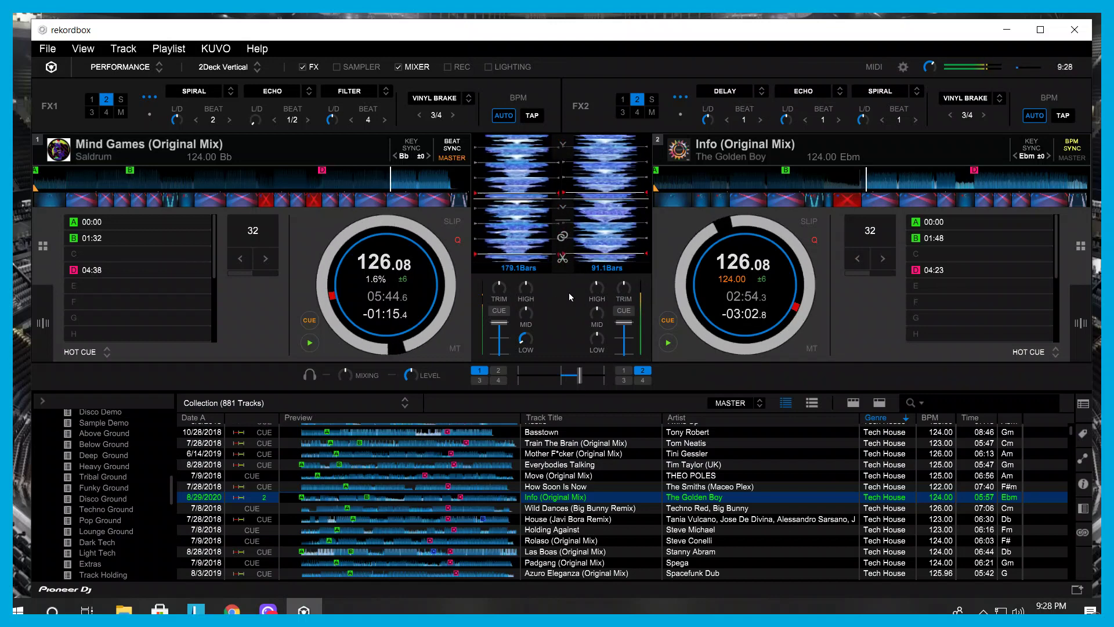
pyautogui.moveTo(529, 315); pyautogui.dragTo(585, 324)
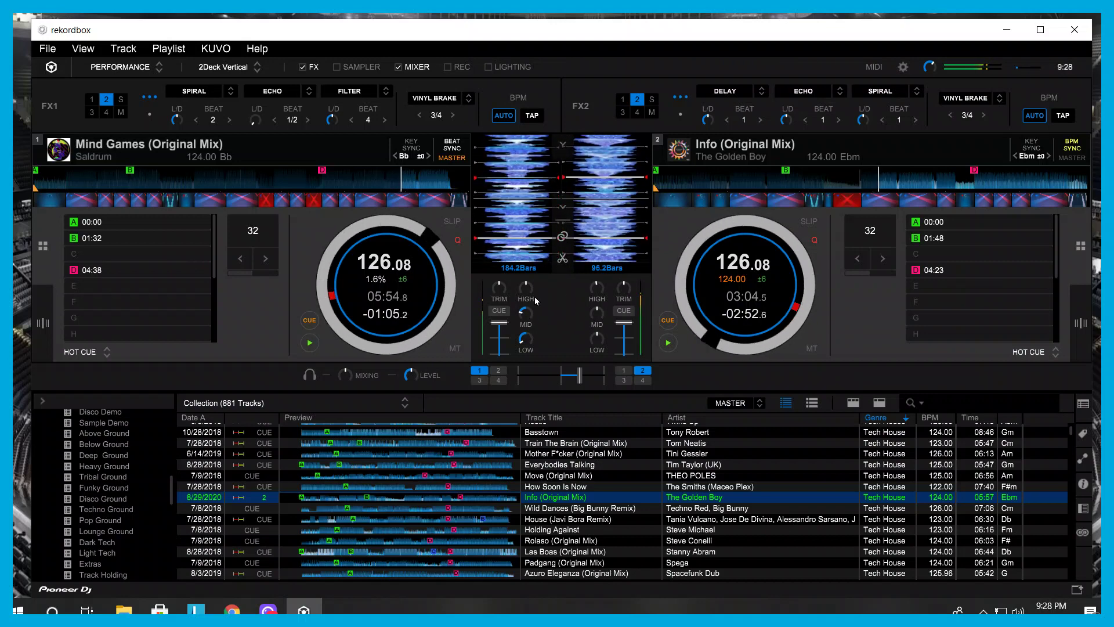
pyautogui.moveTo(531, 286); pyautogui.dragTo(556, 316)
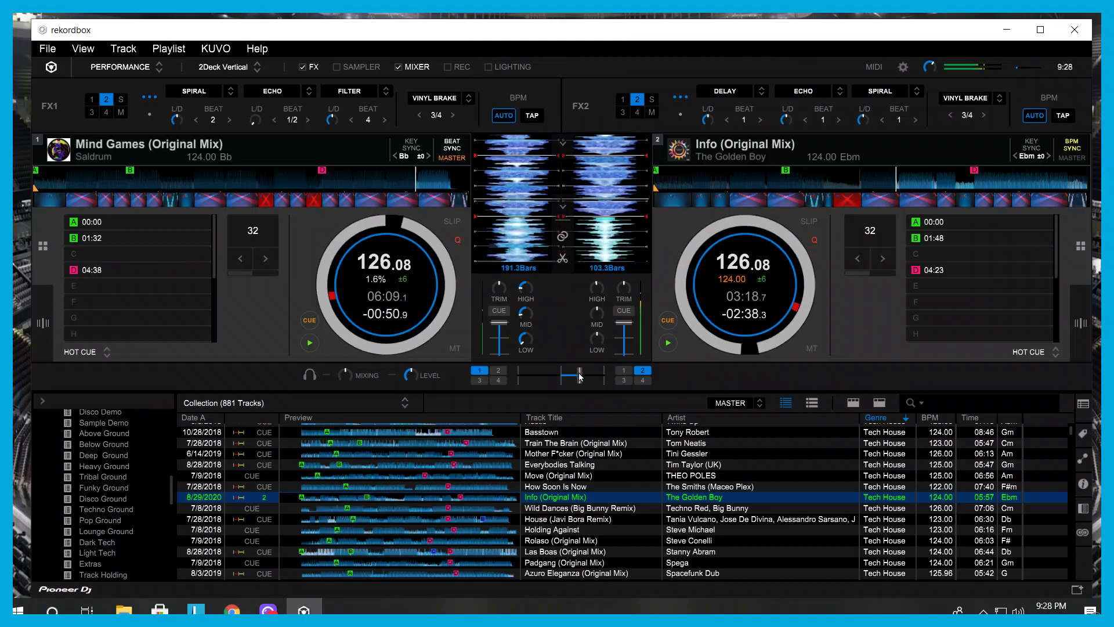
pyautogui.moveTo(579, 376); pyautogui.dragTo(610, 383)
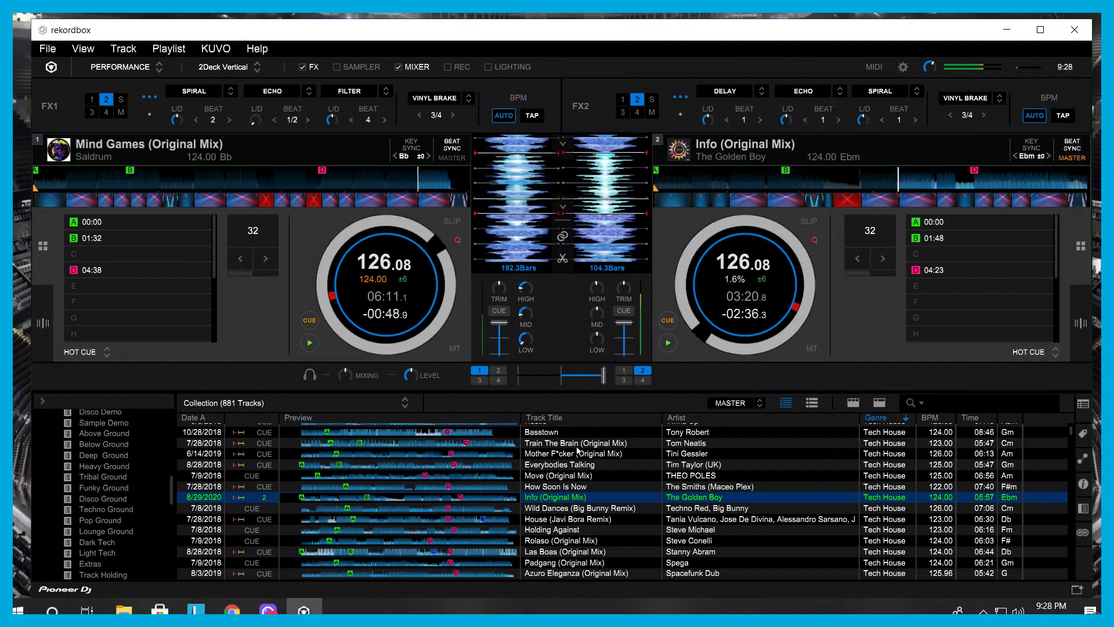
# Step: Load Rolaso (Original Mix) onto deck 1 and cue it paused at hot cue A in Beat Sync mode
pyautogui.scroll(-1, 590, 441)
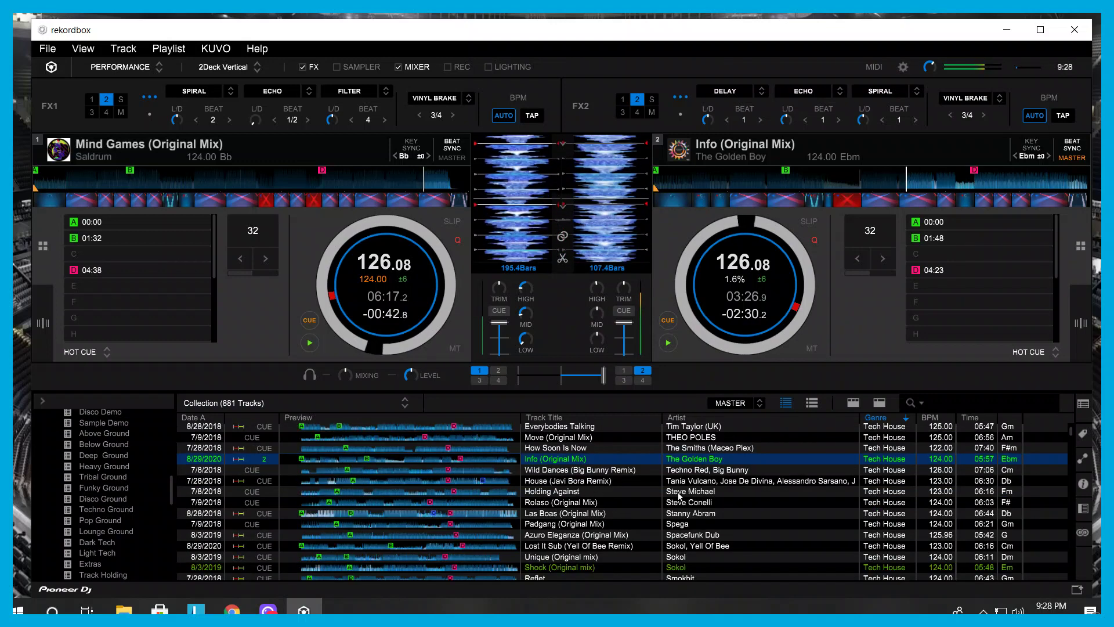
pyautogui.moveTo(552, 504); pyautogui.dragTo(371, 311)
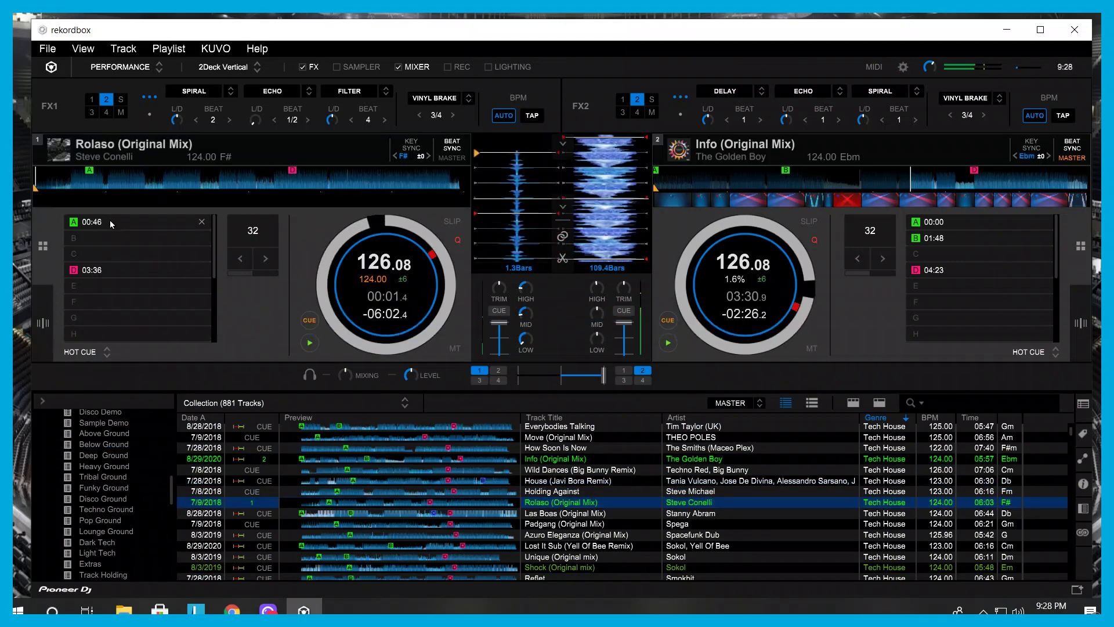
pyautogui.click(309, 342)
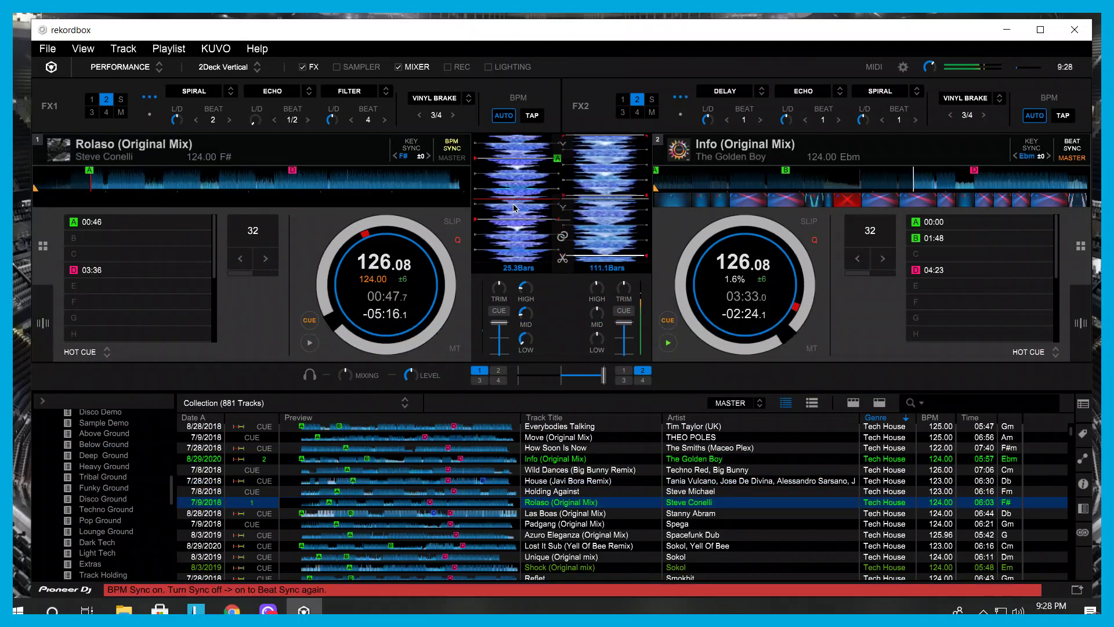
pyautogui.moveTo(514, 207); pyautogui.dragTo(519, 236)
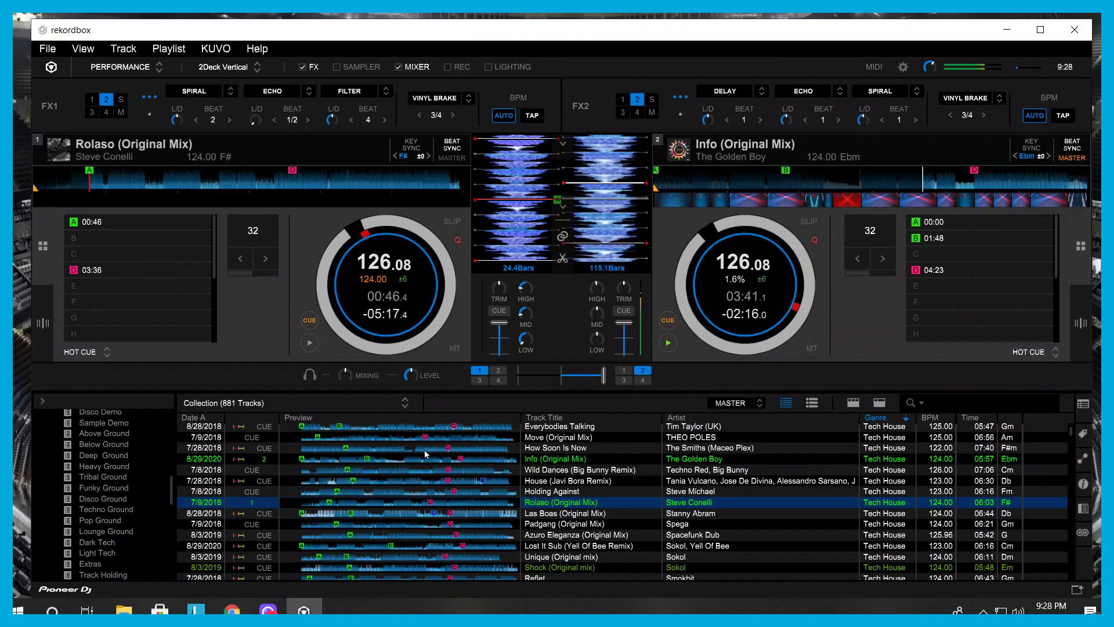
# Step: Find the track Underground among the Tech House tracks and load it onto deck 1
pyautogui.scroll(-2, 582, 450)
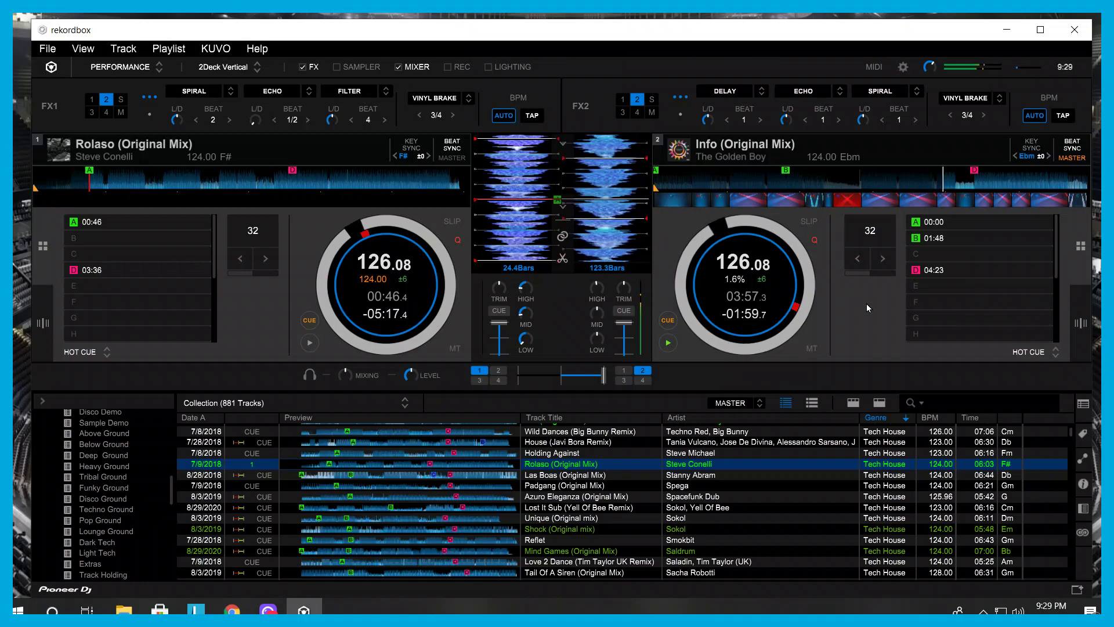
pyautogui.scroll(-3, 616, 491)
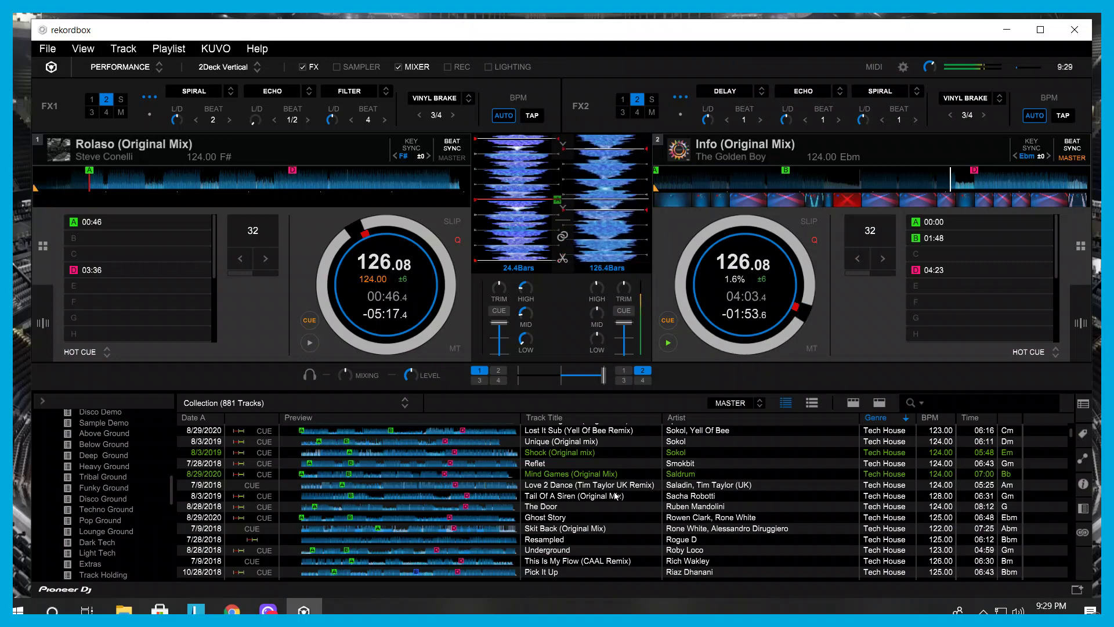
pyautogui.scroll(-2, 615, 495)
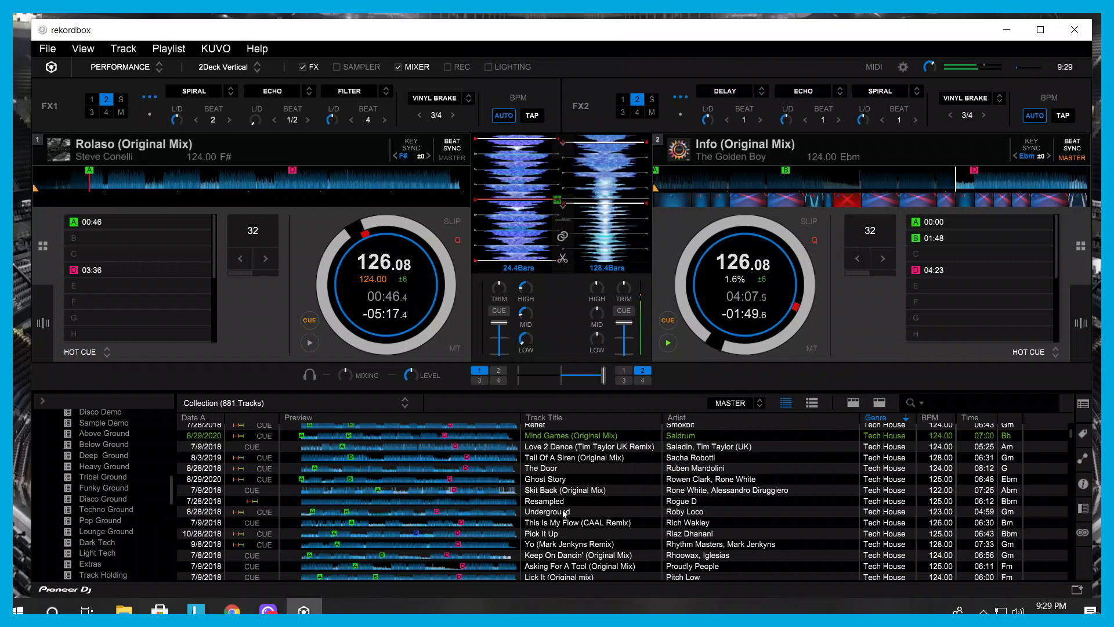
pyautogui.moveTo(560, 514); pyautogui.dragTo(277, 294)
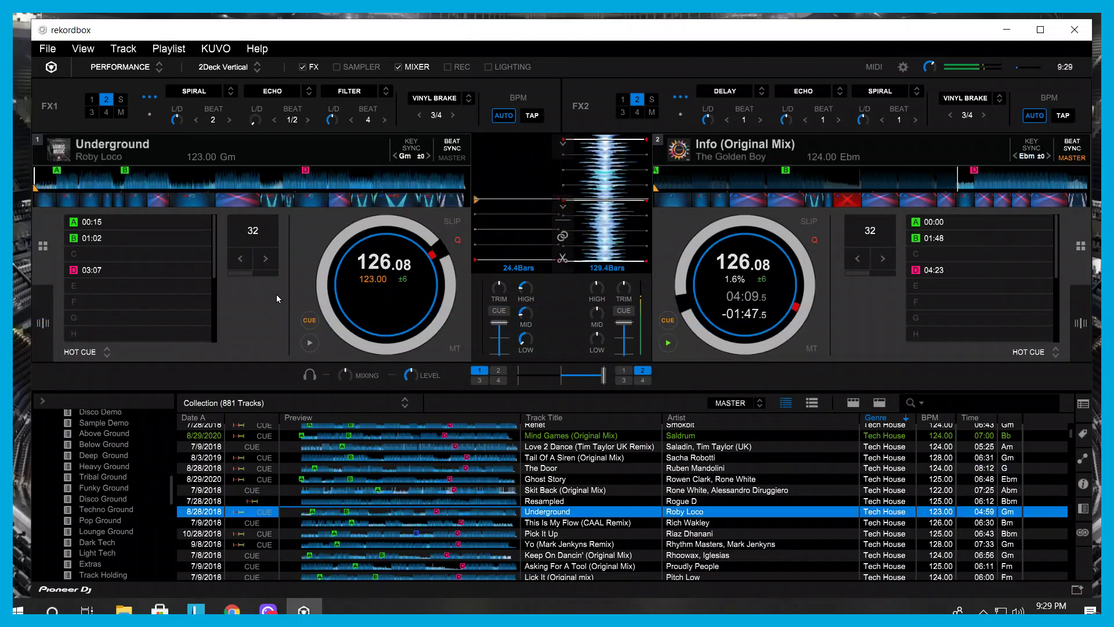
# Step: Line deck 1 up paused on hot cue B and start playback from there
pyautogui.click(147, 245)
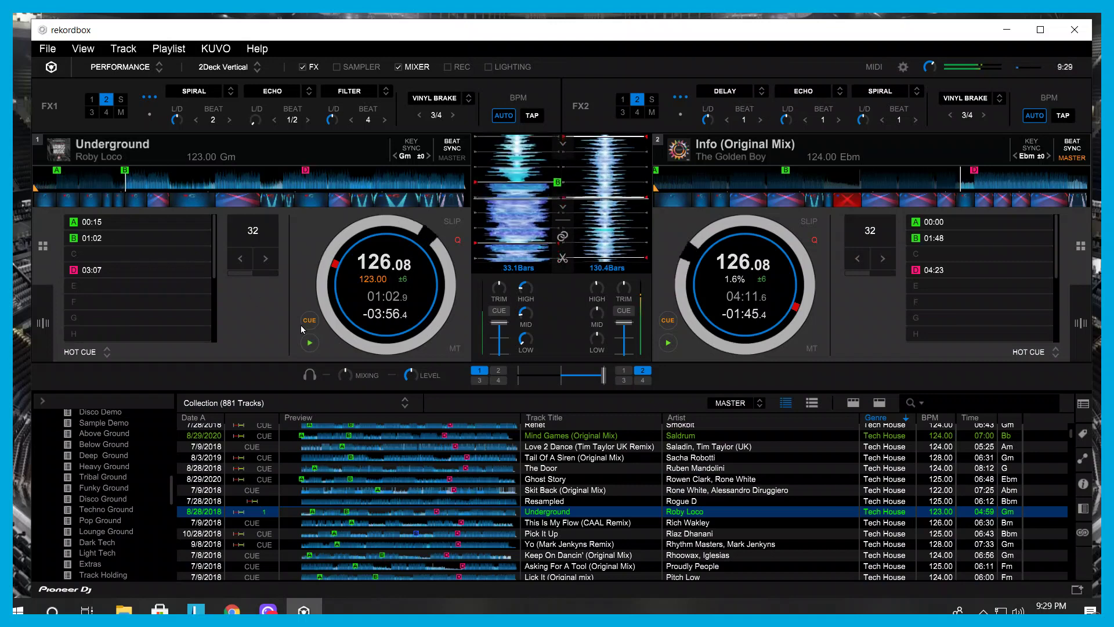
pyautogui.moveTo(548, 173); pyautogui.dragTo(516, 244)
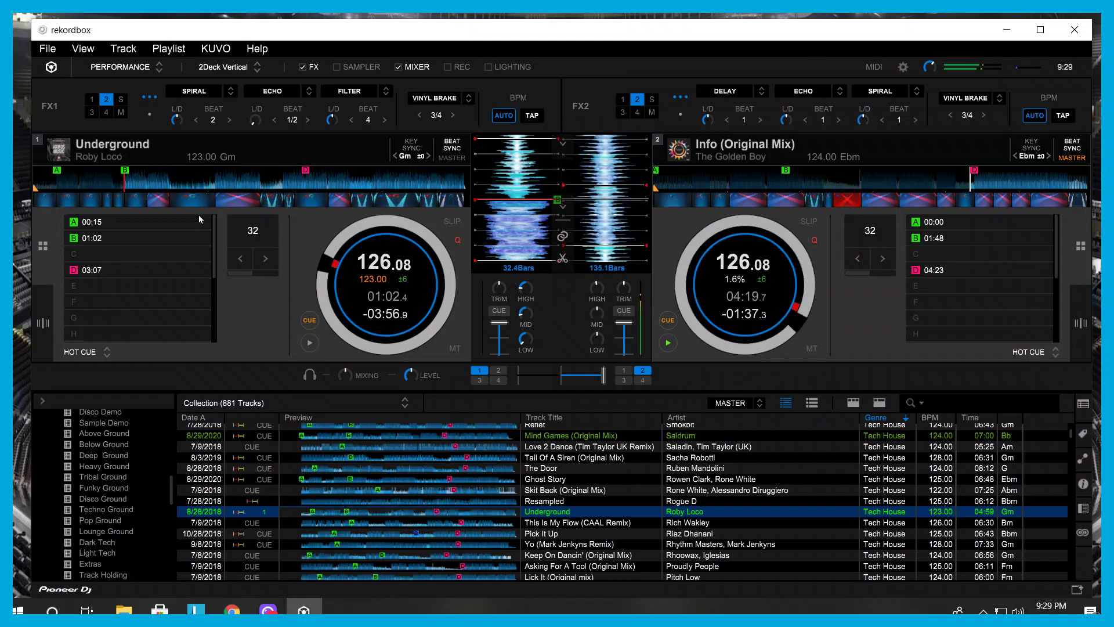
pyautogui.click(310, 342)
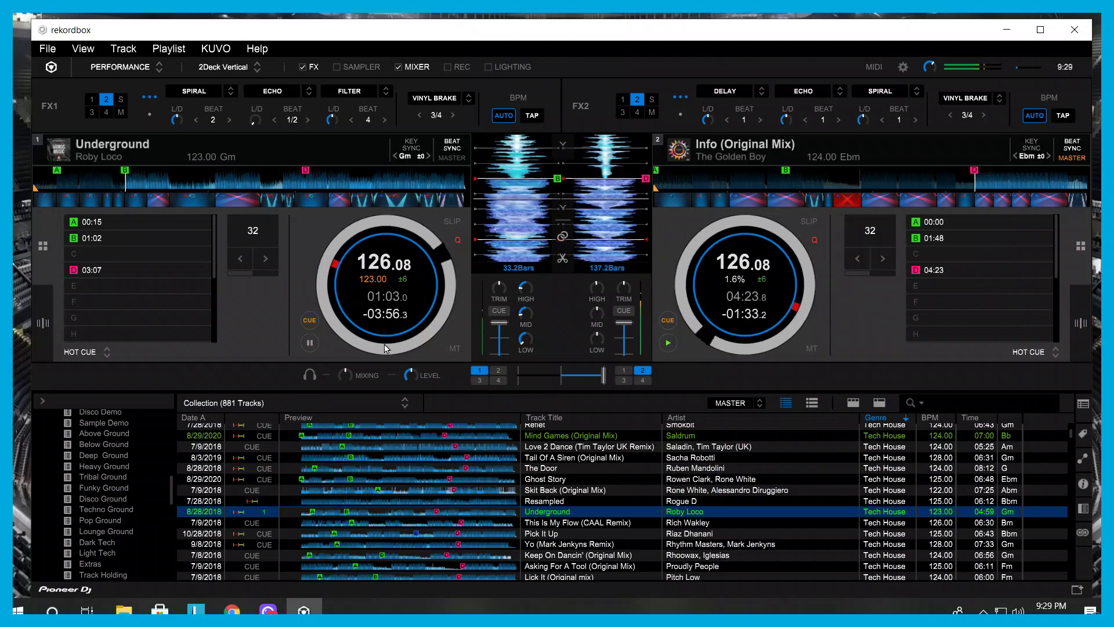
# Step: Move the crossfader in stages from deck 2 almost to centre and restore deck 1's high, mid and low EQ to neutral
pyautogui.moveTo(603, 375); pyautogui.dragTo(593, 386)
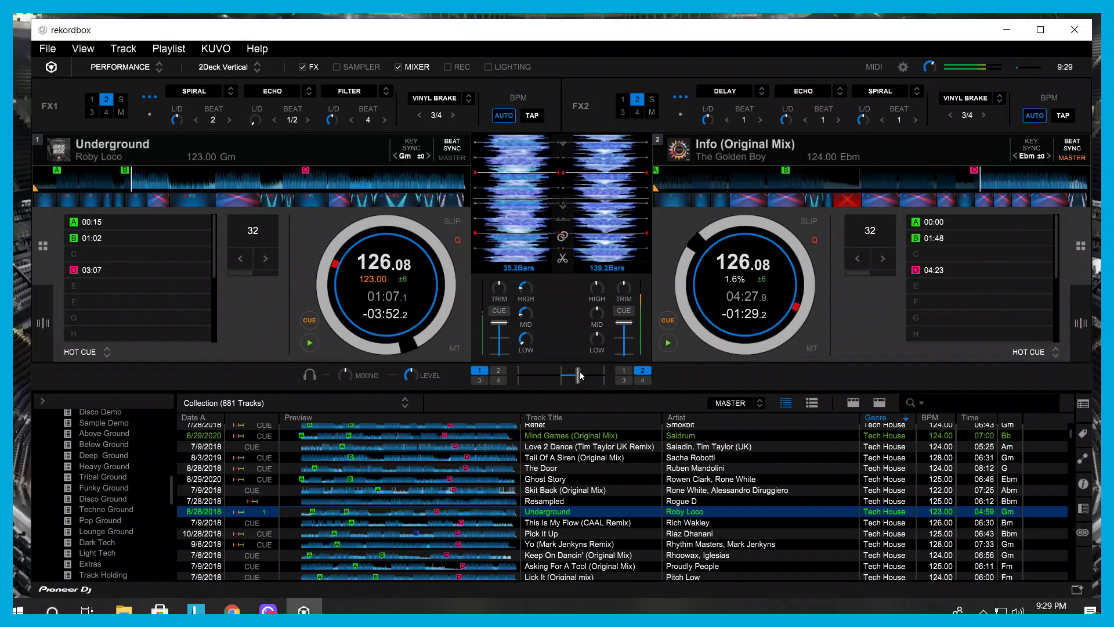
pyautogui.moveTo(575, 382); pyautogui.dragTo(573, 387)
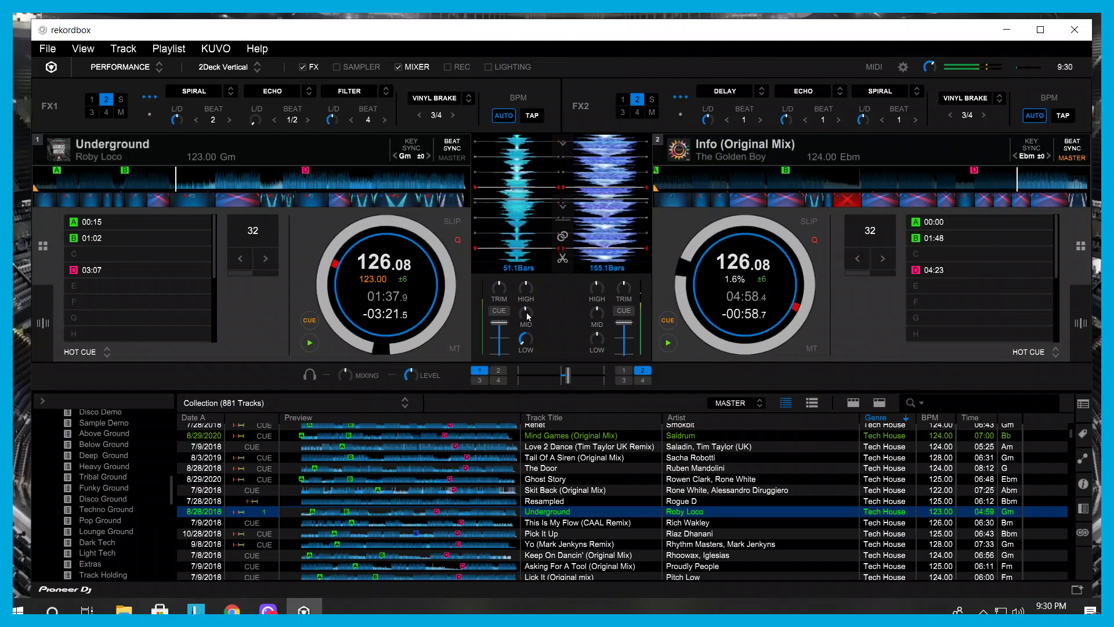
pyautogui.moveTo(526, 340); pyautogui.dragTo(543, 317)
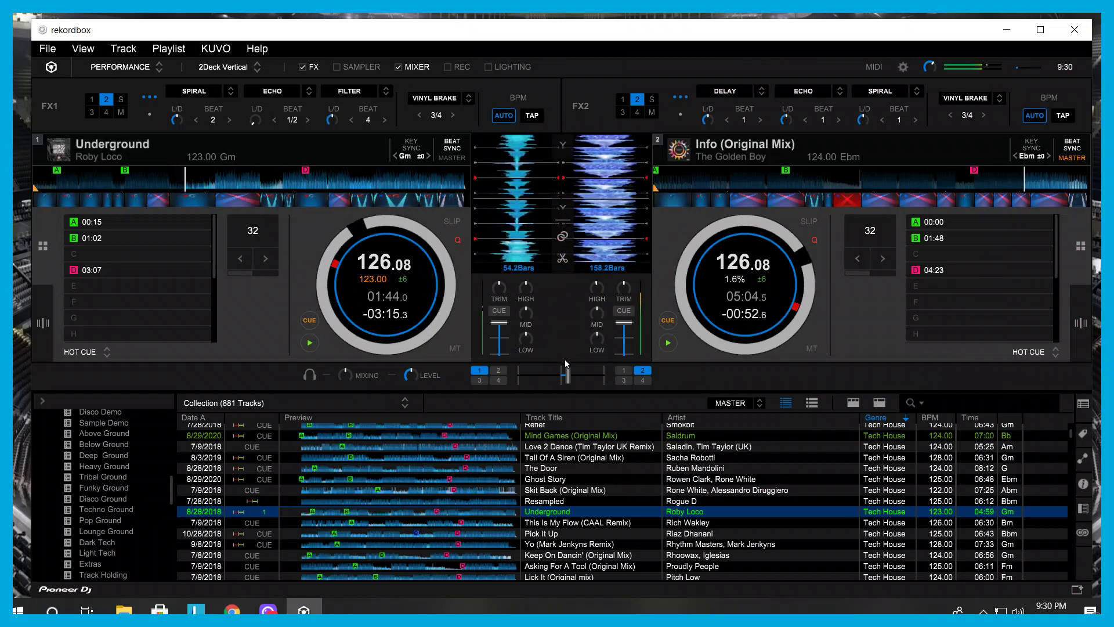
# Step: Move the crossfader through centre towards deck 1 and cut deck 2's low EQ
pyautogui.moveTo(567, 375); pyautogui.dragTo(562, 378)
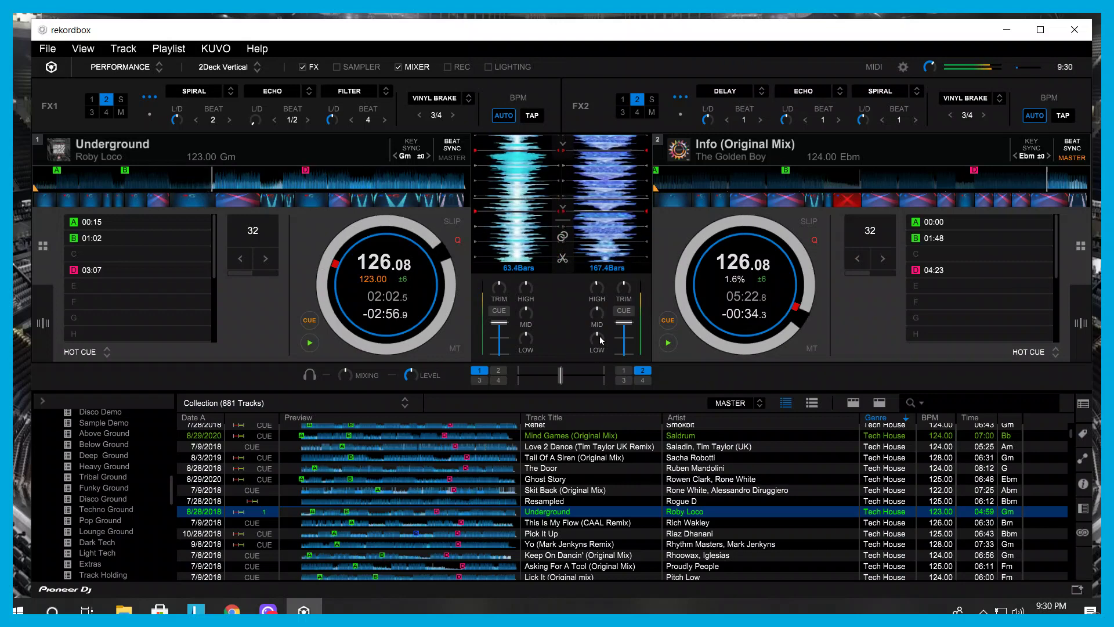
pyautogui.moveTo(600, 336); pyautogui.dragTo(600, 349)
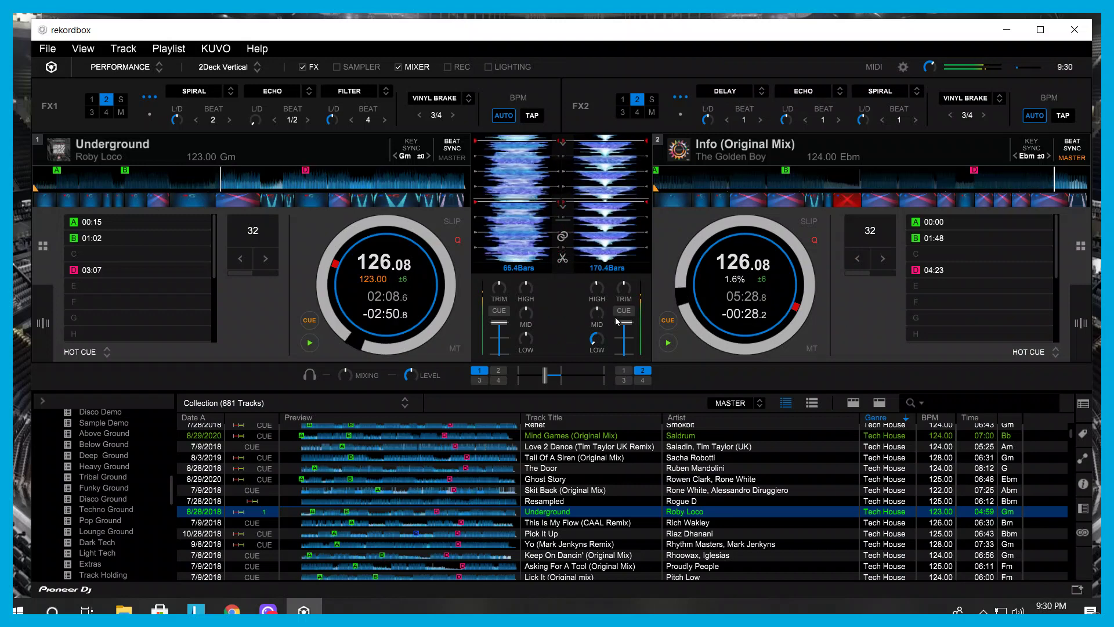
# Step: Set deck 2's beat loop length to 4 beats and activate the loop
pyautogui.click(852, 258)
pyautogui.click(852, 258)
pyautogui.click(852, 258)
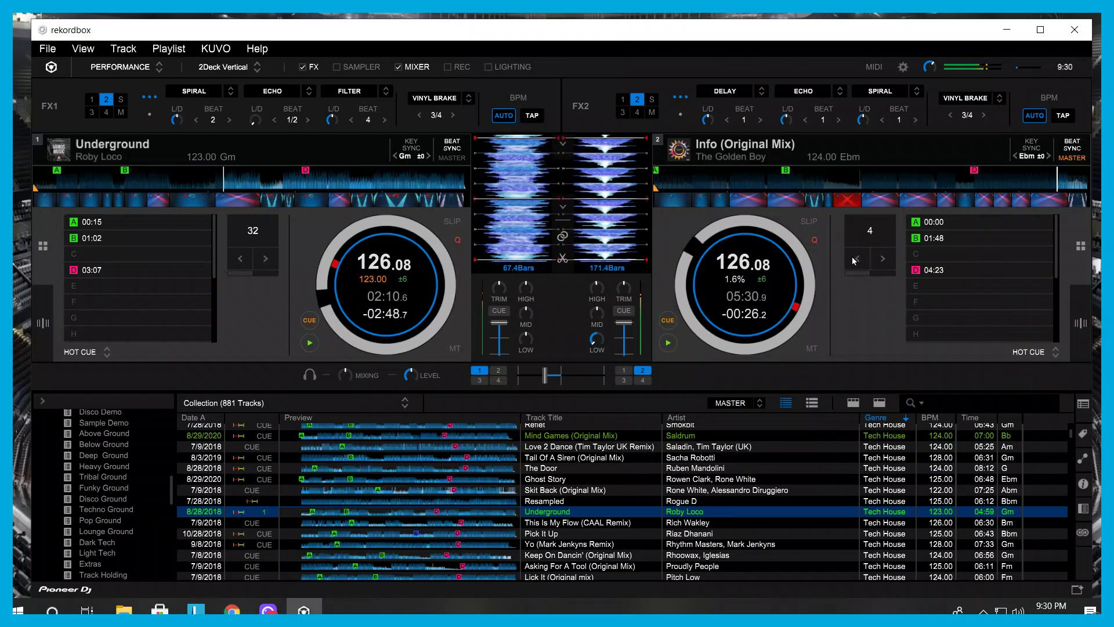
pyautogui.click(876, 233)
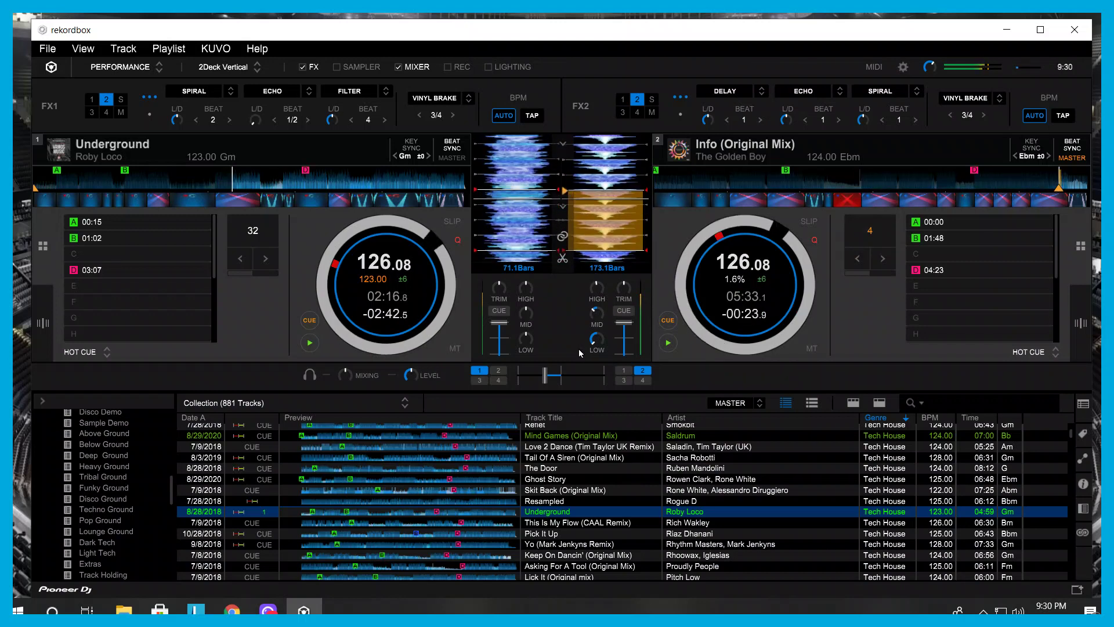
# Step: Cut deck 2's mid and high EQ while moving the crossfader in stages fully to deck 1
pyautogui.moveTo(545, 376); pyautogui.dragTo(539, 377)
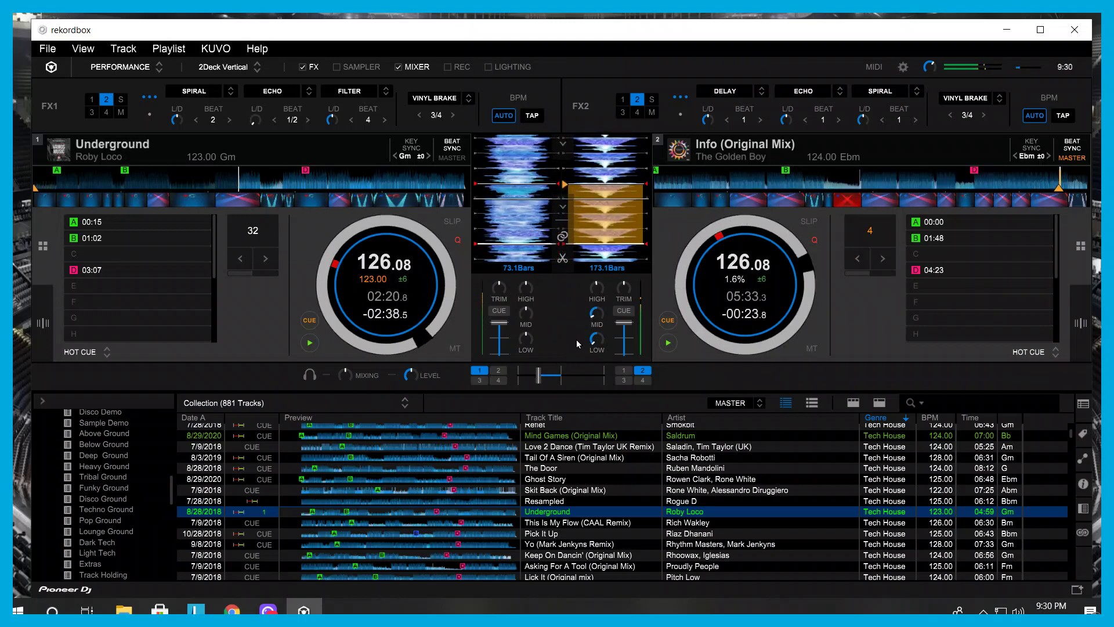
pyautogui.moveTo(598, 285); pyautogui.dragTo(597, 308)
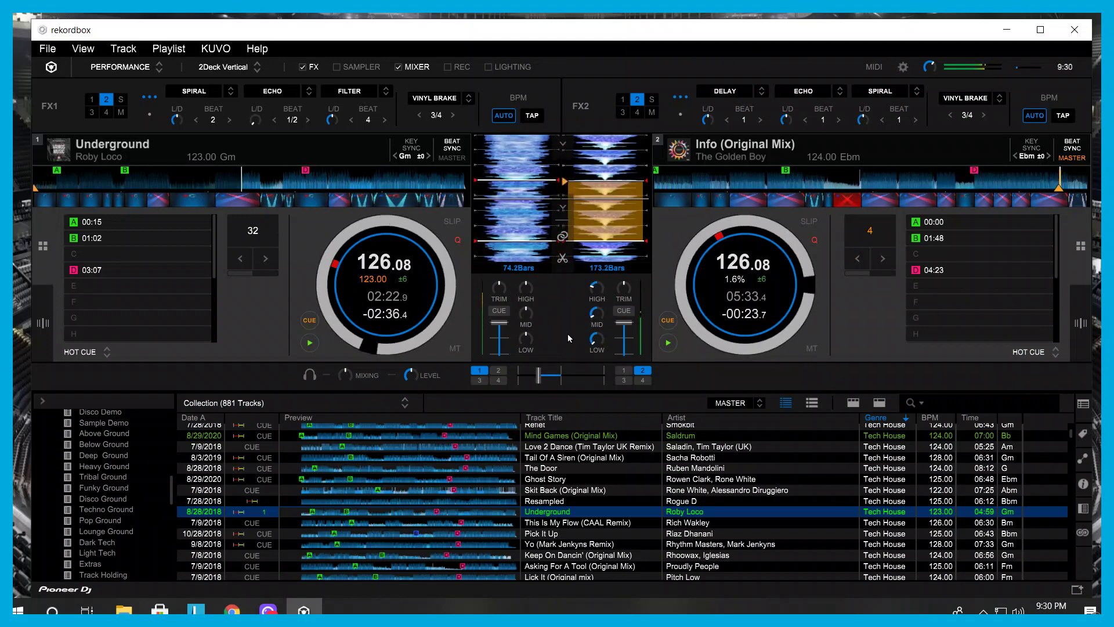
pyautogui.moveTo(538, 376); pyautogui.dragTo(531, 376)
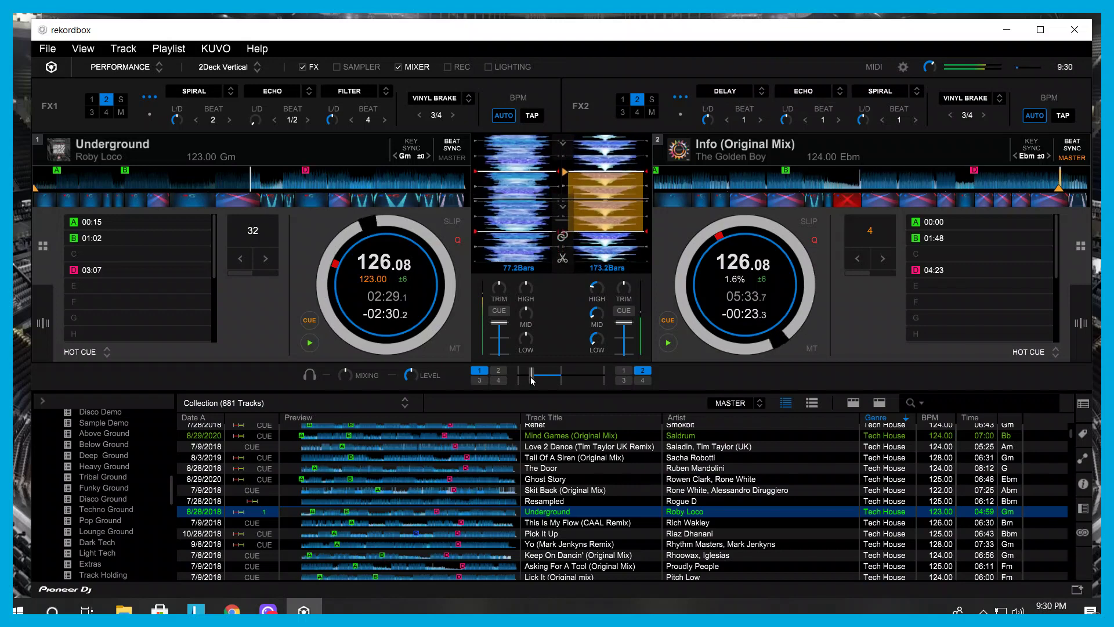
pyautogui.moveTo(532, 378); pyautogui.dragTo(521, 383)
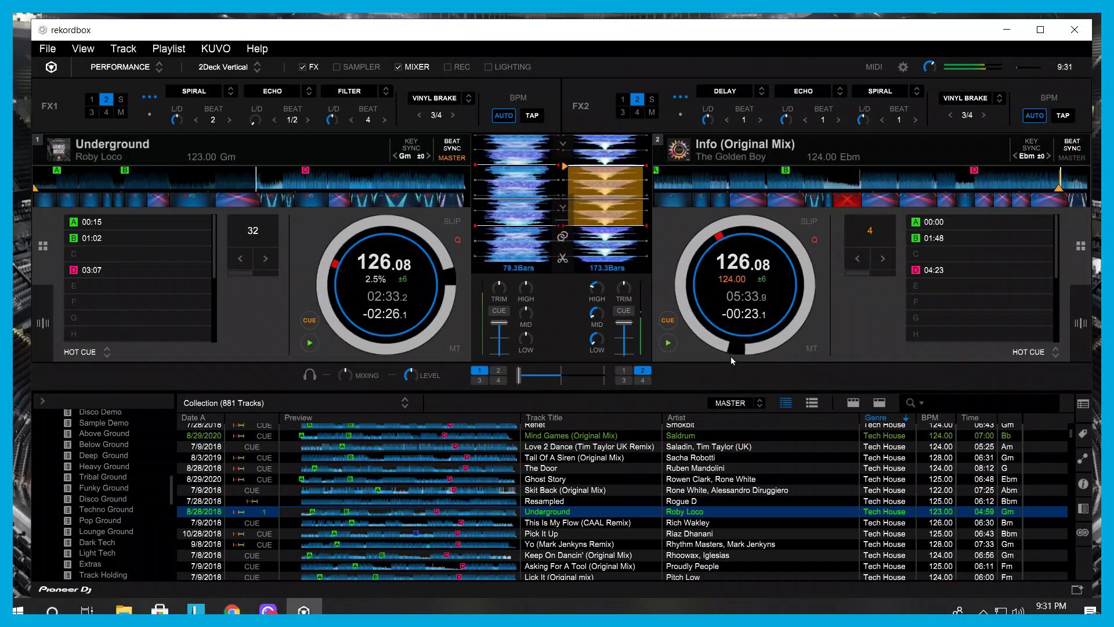
# Step: Stop deck 2 and load Getcha (Yvan Genkins Remix) from the Tech House tracks onto it
pyautogui.click(669, 343)
pyautogui.scroll(-5, 578, 492)
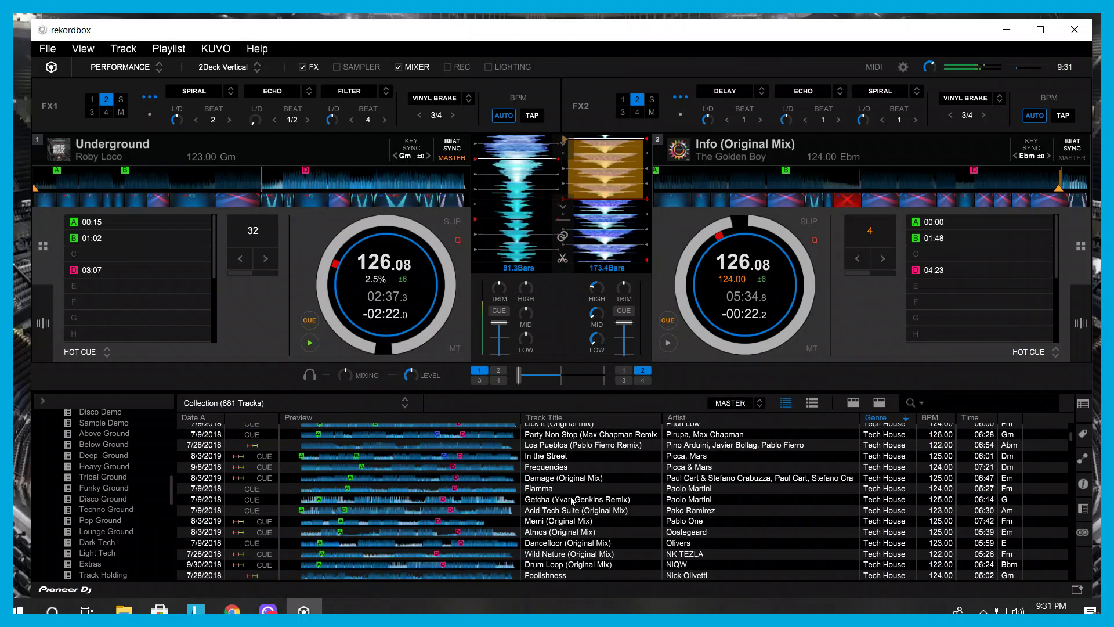
pyautogui.moveTo(567, 500); pyautogui.dragTo(838, 232)
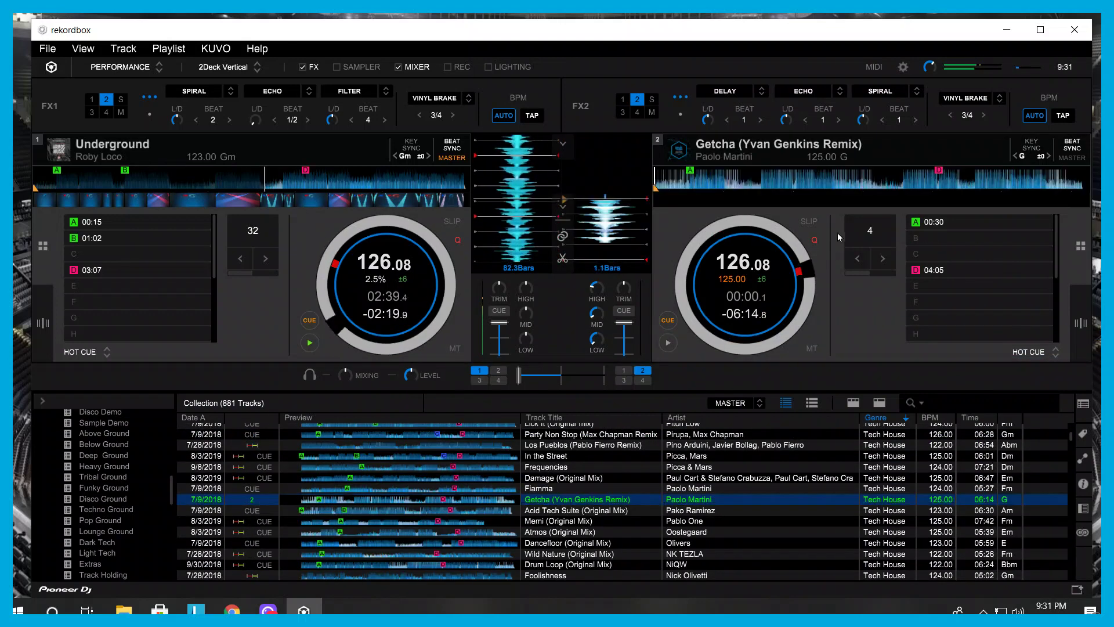
# Step: Line deck 2 up paused on hot cue A and start playback from there
pyautogui.click(952, 222)
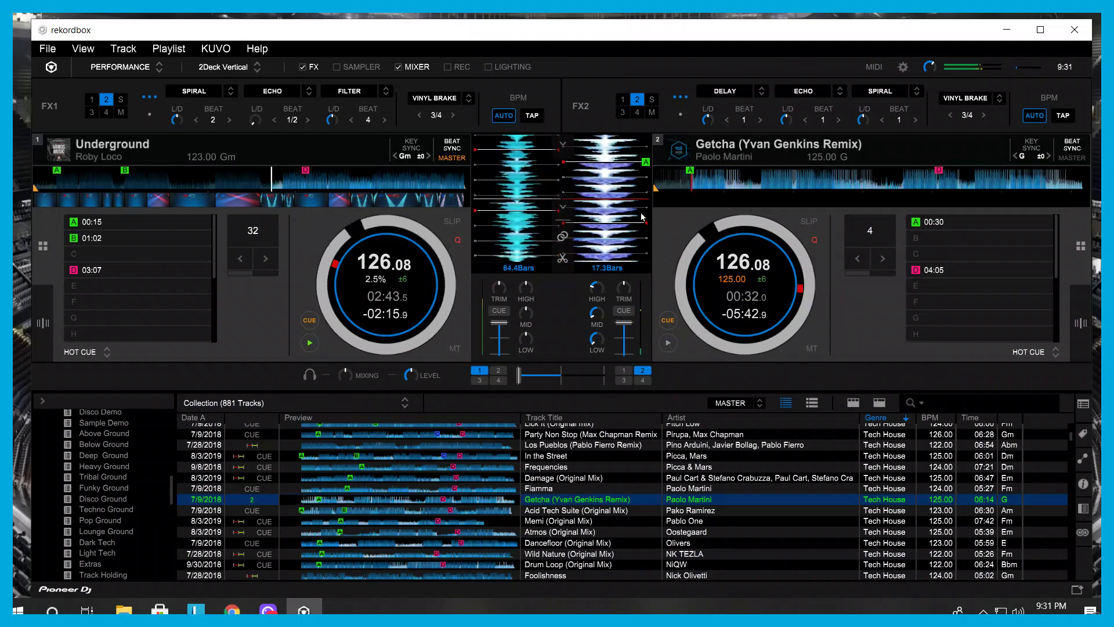
pyautogui.moveTo(627, 211); pyautogui.dragTo(618, 253)
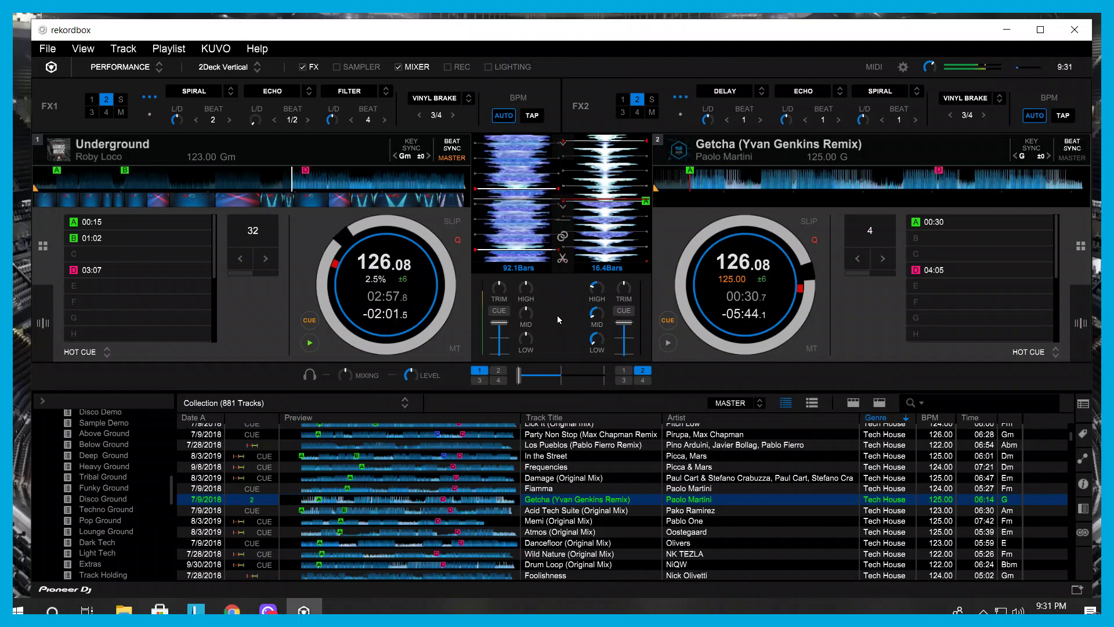
pyautogui.scroll(-2, 570, 556)
pyautogui.scroll(-2, 588, 520)
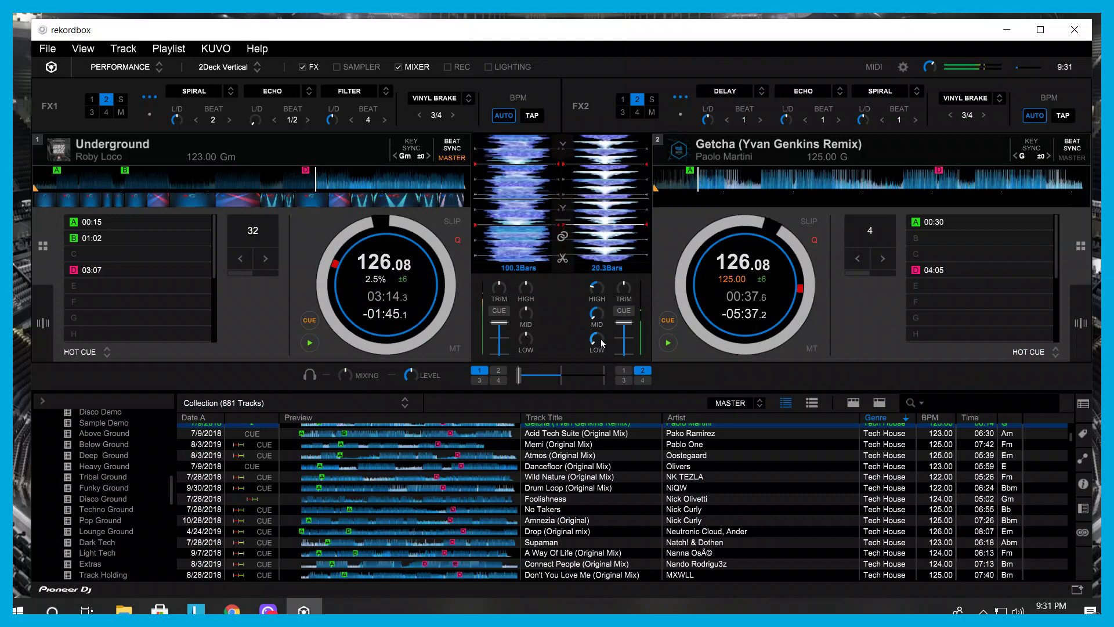
# Step: Move the crossfader in stages from deck 1 to centre and restore deck 2's high, mid and low EQ to neutral
pyautogui.moveTo(519, 376); pyautogui.dragTo(530, 380)
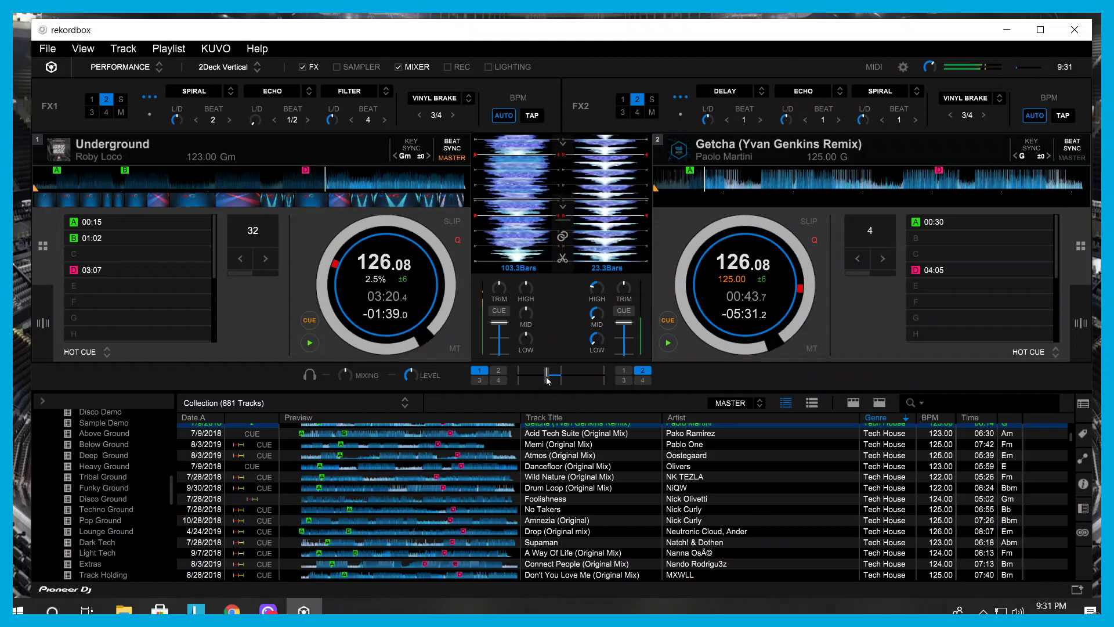
pyautogui.moveTo(539, 385)
pyautogui.mouseDown()
pyautogui.moveTo(517, 383)
pyautogui.moveTo(554, 385)
pyautogui.mouseUp()
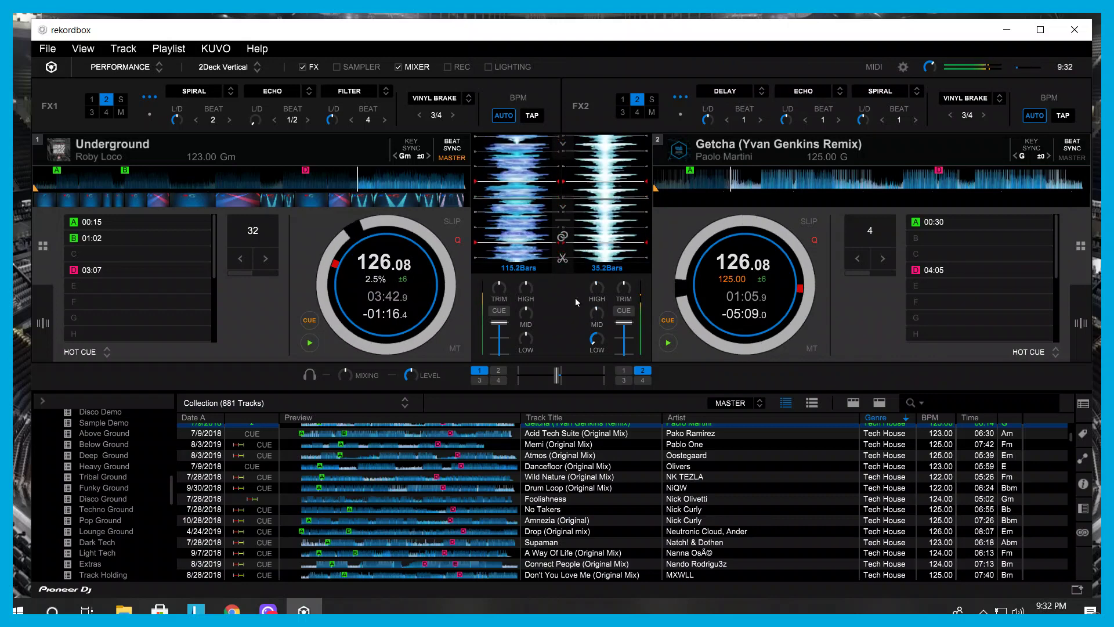
pyautogui.moveTo(526, 336); pyautogui.dragTo(596, 327)
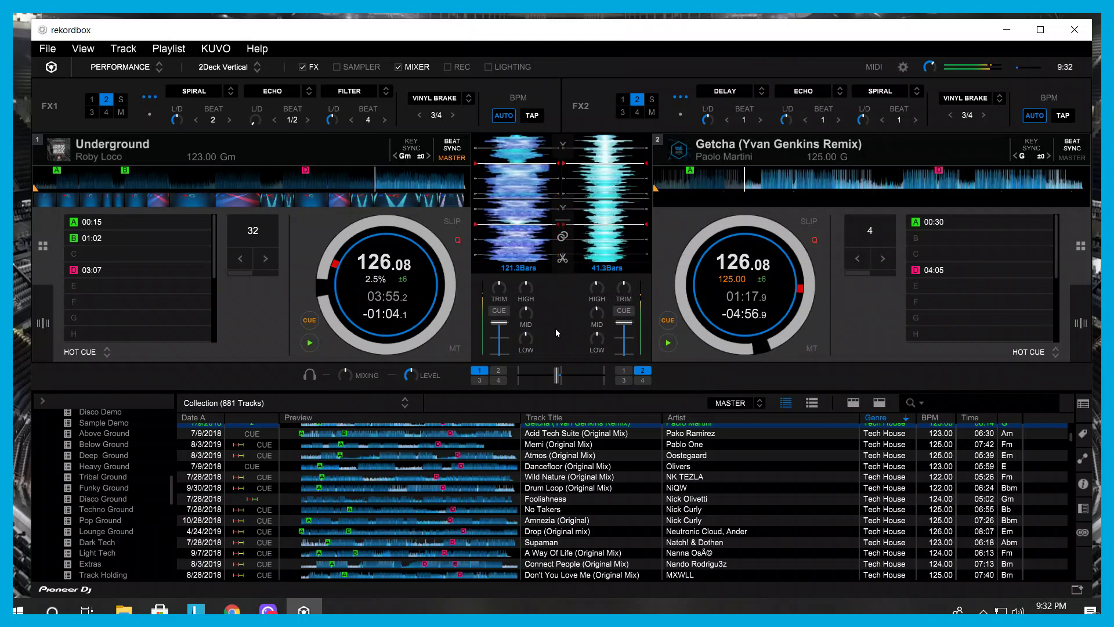
pyautogui.moveTo(559, 368); pyautogui.dragTo(561, 365)
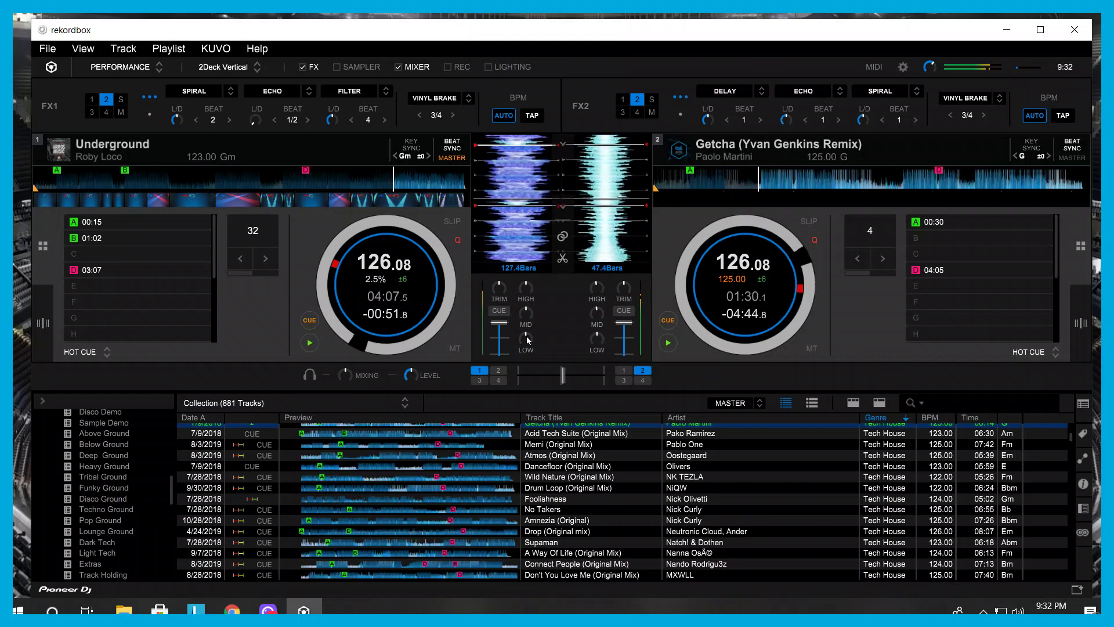
# Step: Cut deck 1's low, mid and high EQ while moving the crossfader in stages fully to deck 2
pyautogui.moveTo(527, 337); pyautogui.dragTo(416, 482)
pyautogui.moveTo(564, 377); pyautogui.dragTo(574, 379)
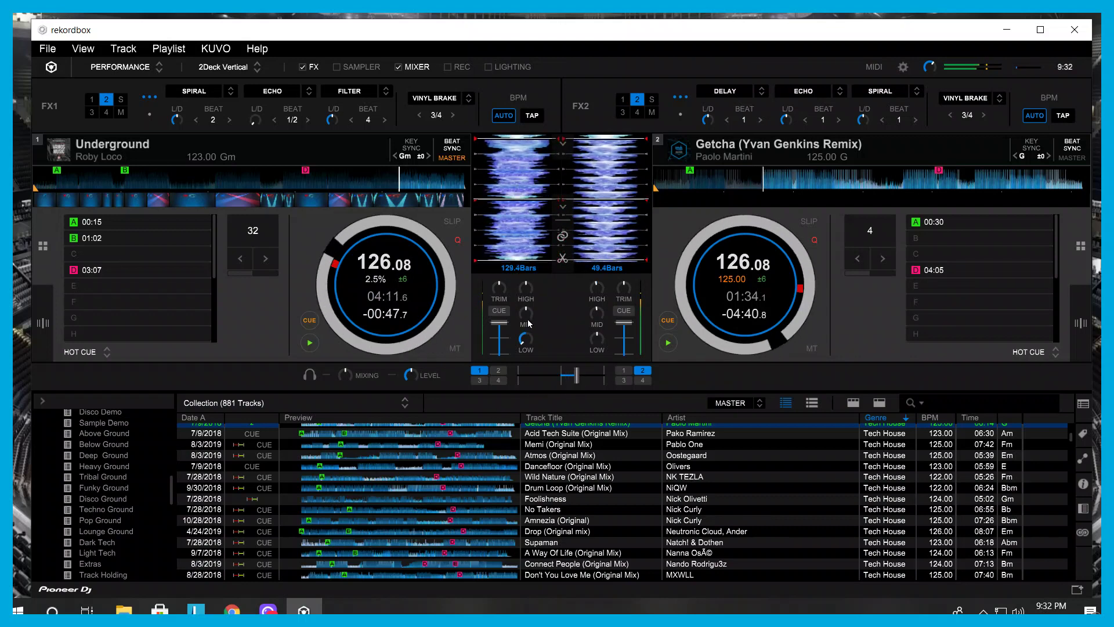
pyautogui.moveTo(528, 323); pyautogui.dragTo(547, 348)
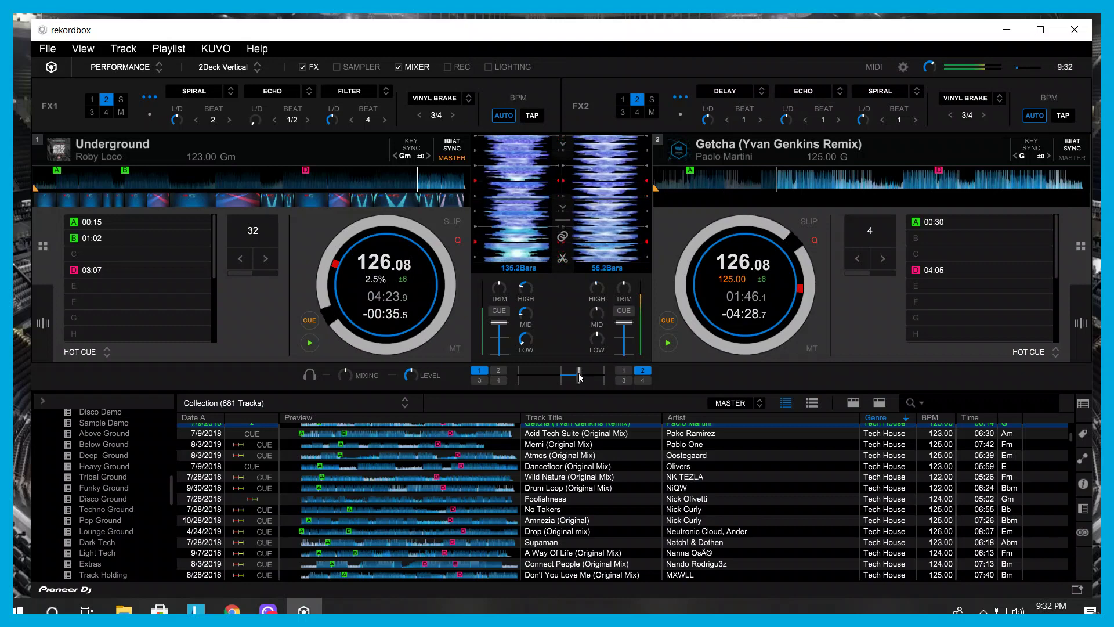
pyautogui.moveTo(579, 376); pyautogui.dragTo(589, 376)
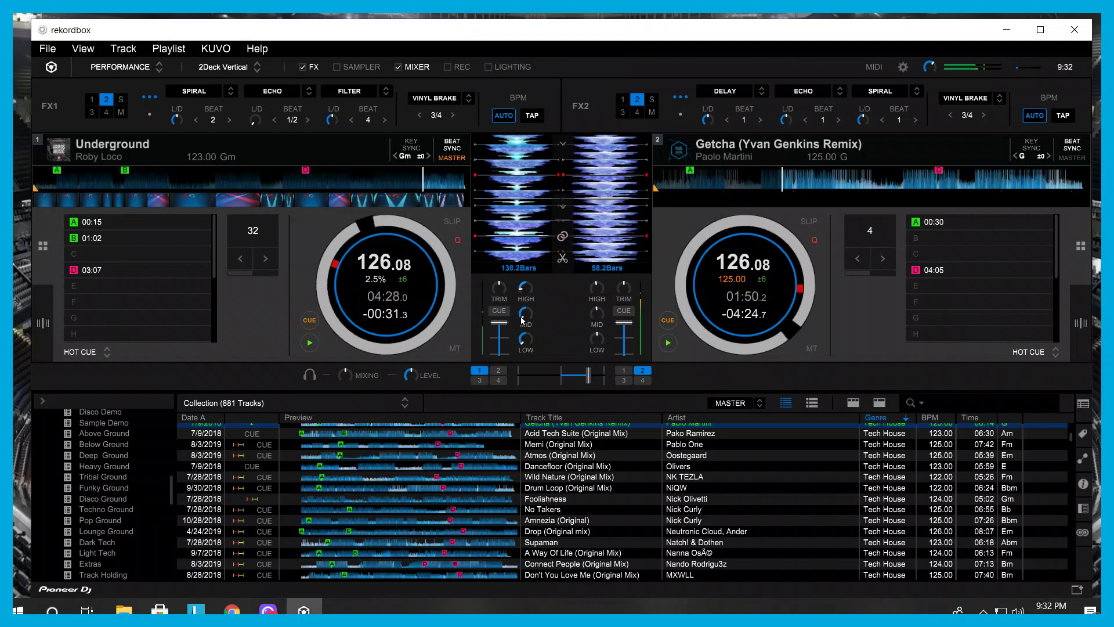
pyautogui.moveTo(589, 376); pyautogui.dragTo(604, 376)
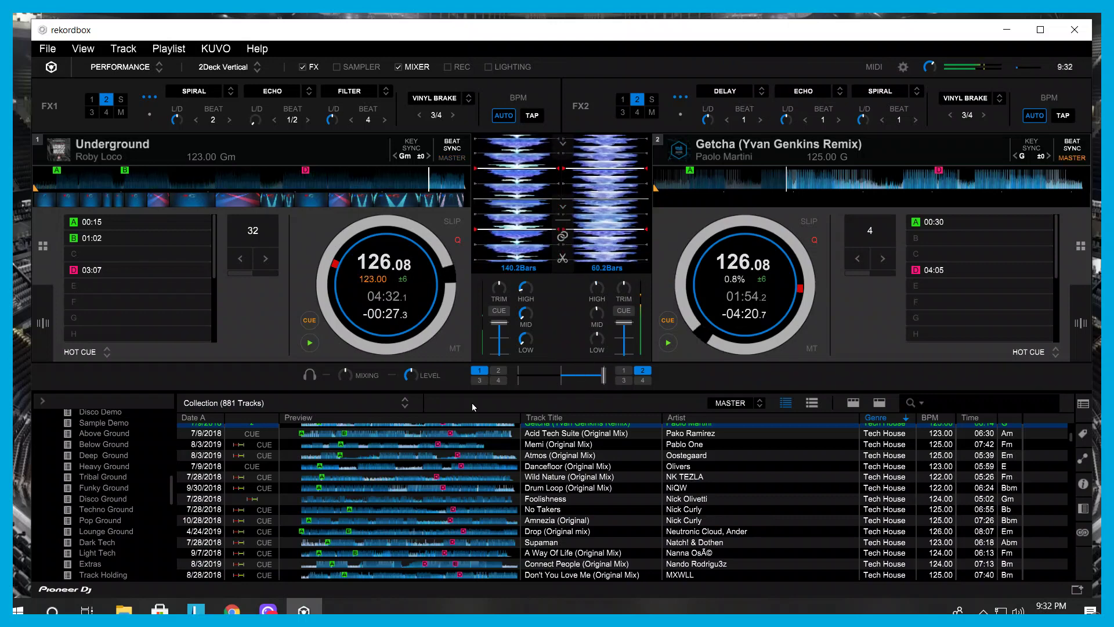
# Step: Stop deck 1, then find Soul Is Life (Original Mix) among the Tech House tracks and load it onto that deck
pyautogui.click(309, 343)
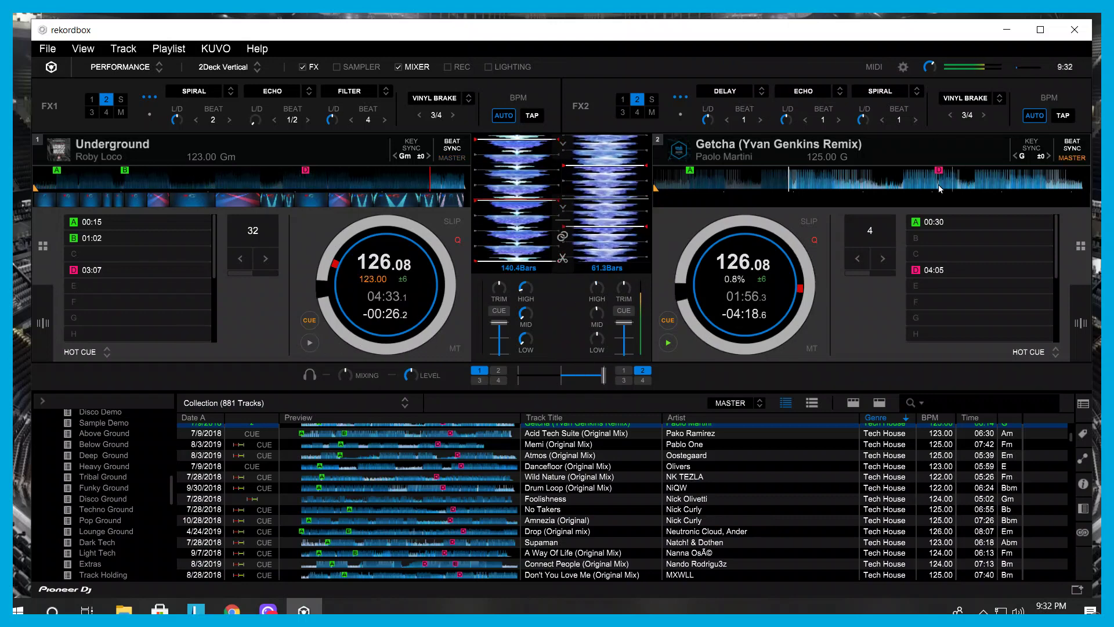
pyautogui.scroll(-10, 548, 479)
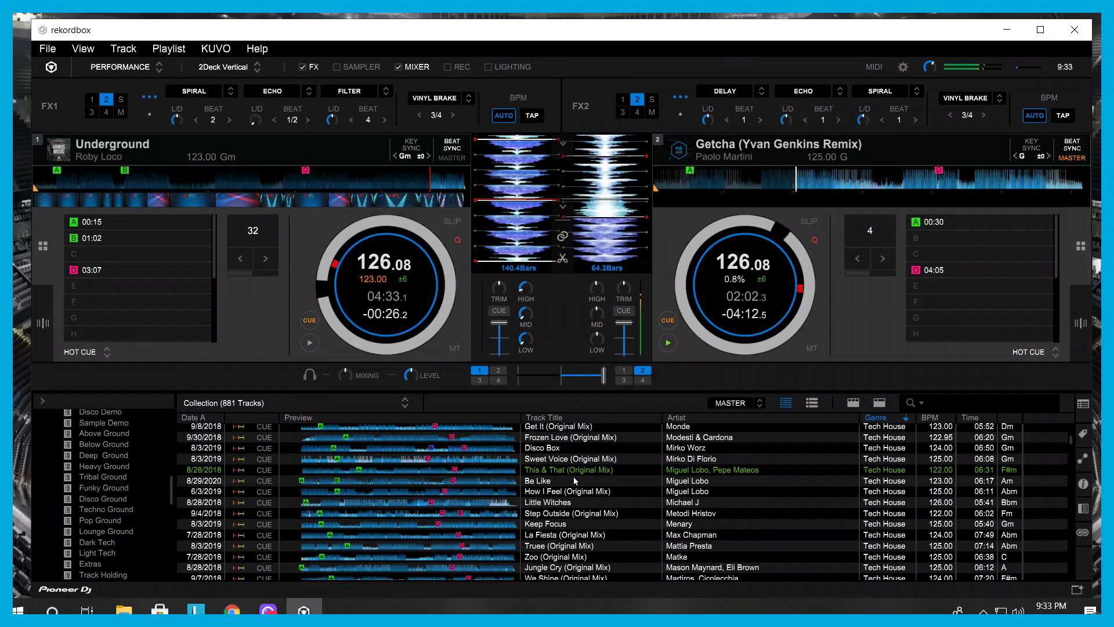
pyautogui.scroll(-2, 574, 476)
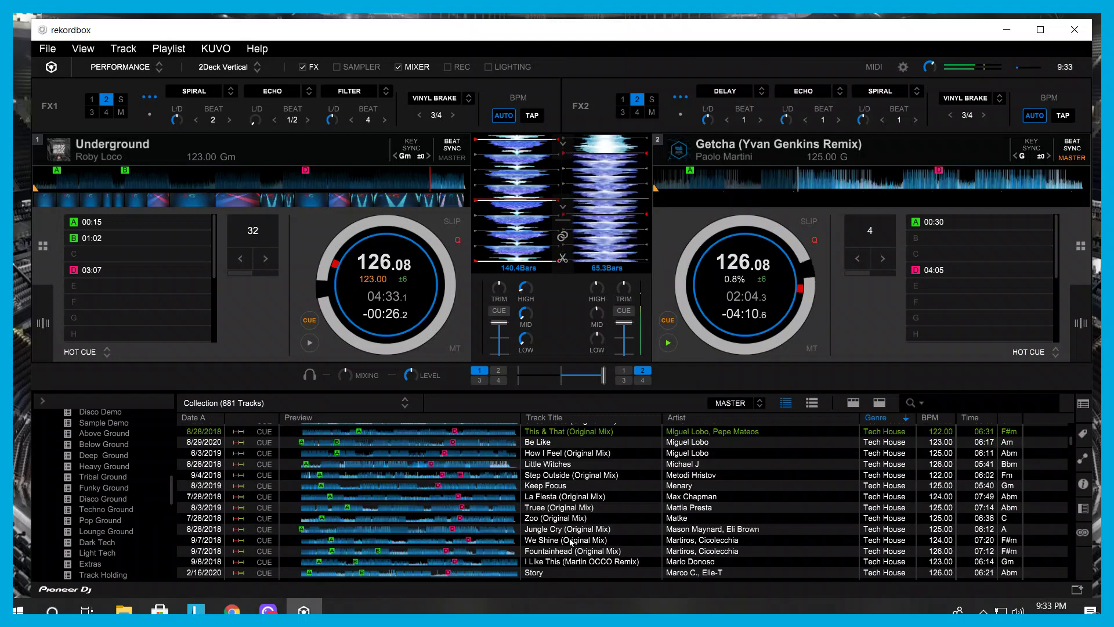
pyautogui.scroll(-2, 577, 498)
pyautogui.scroll(15, 566, 513)
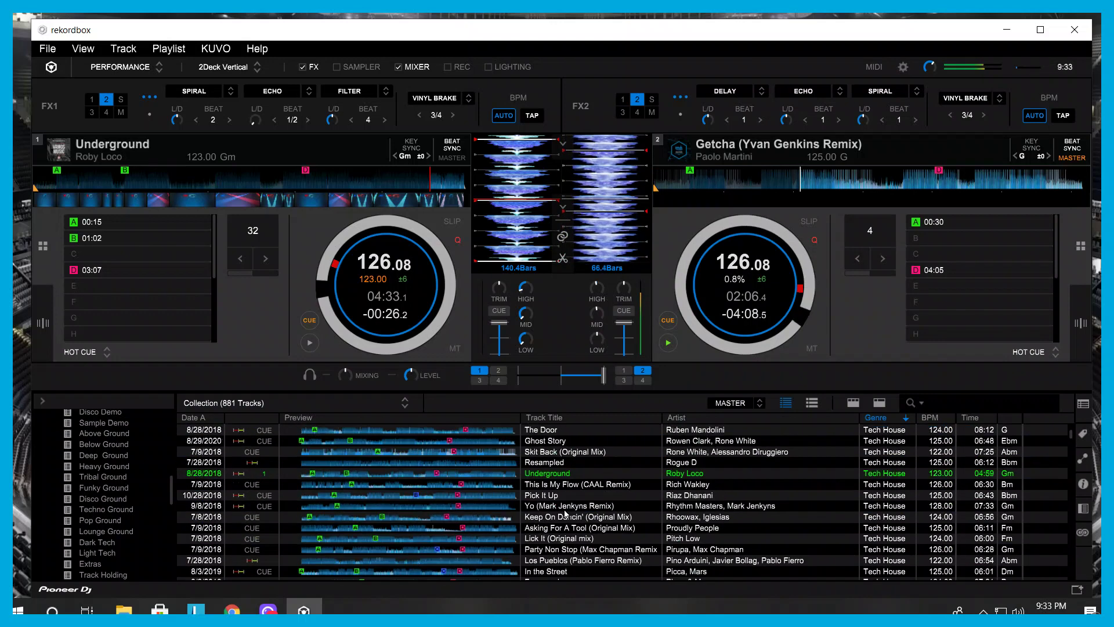
pyautogui.scroll(-4, 566, 514)
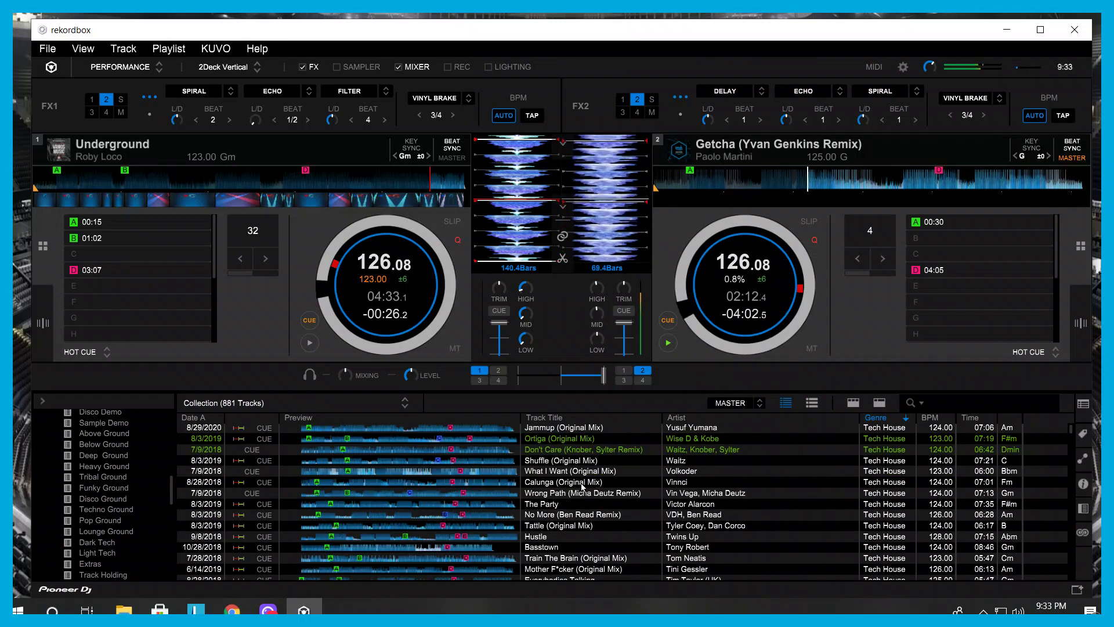
pyautogui.scroll(-2, 583, 486)
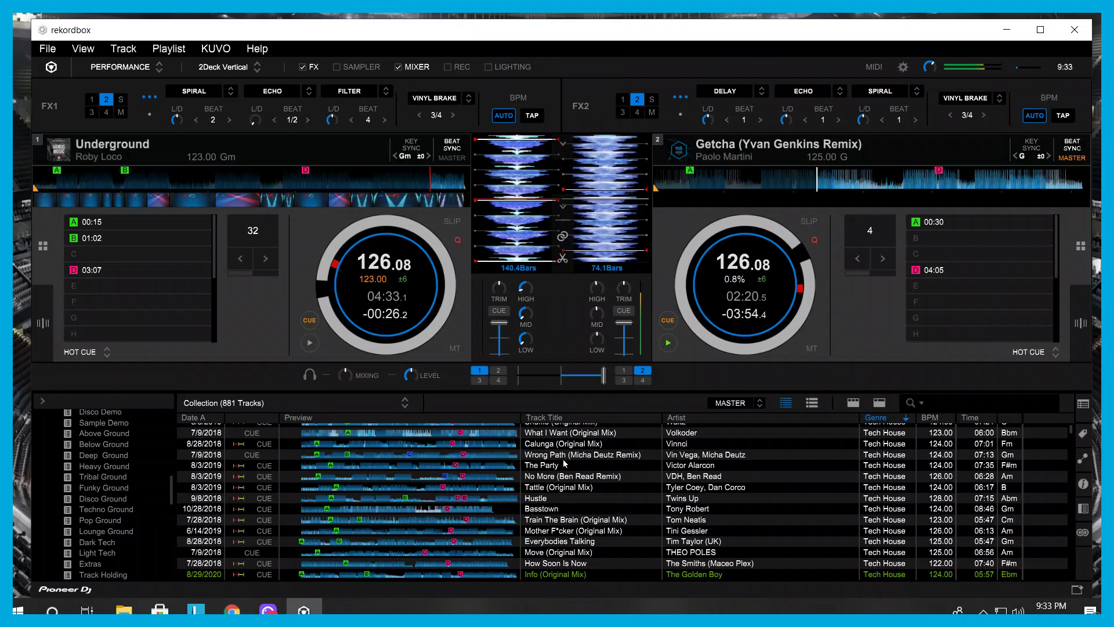
pyautogui.scroll(-2, 563, 461)
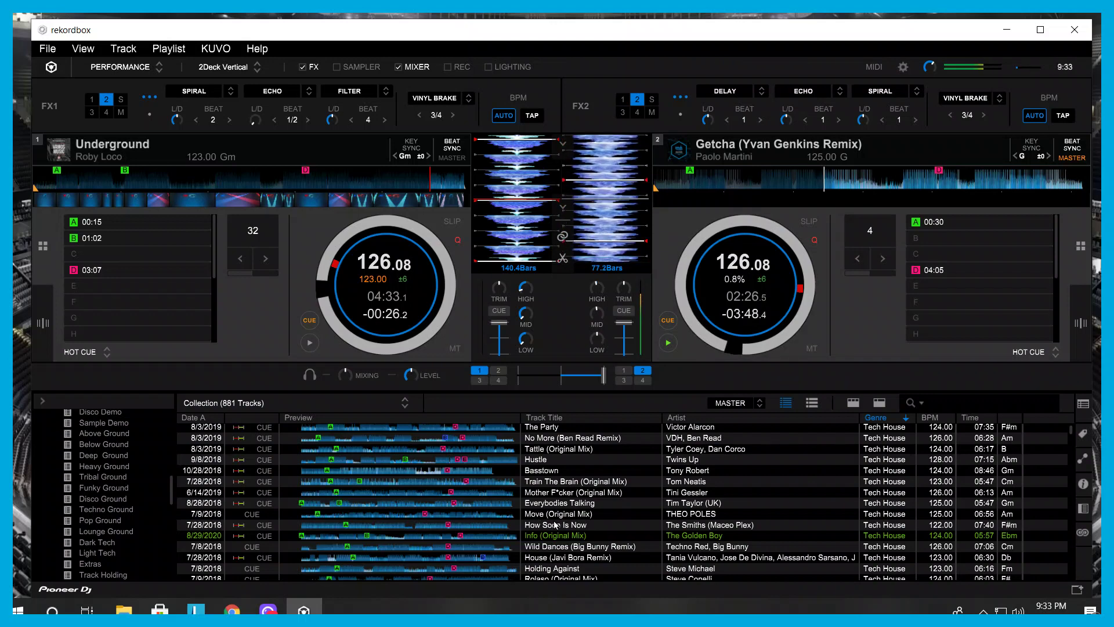
pyautogui.scroll(-2, 567, 494)
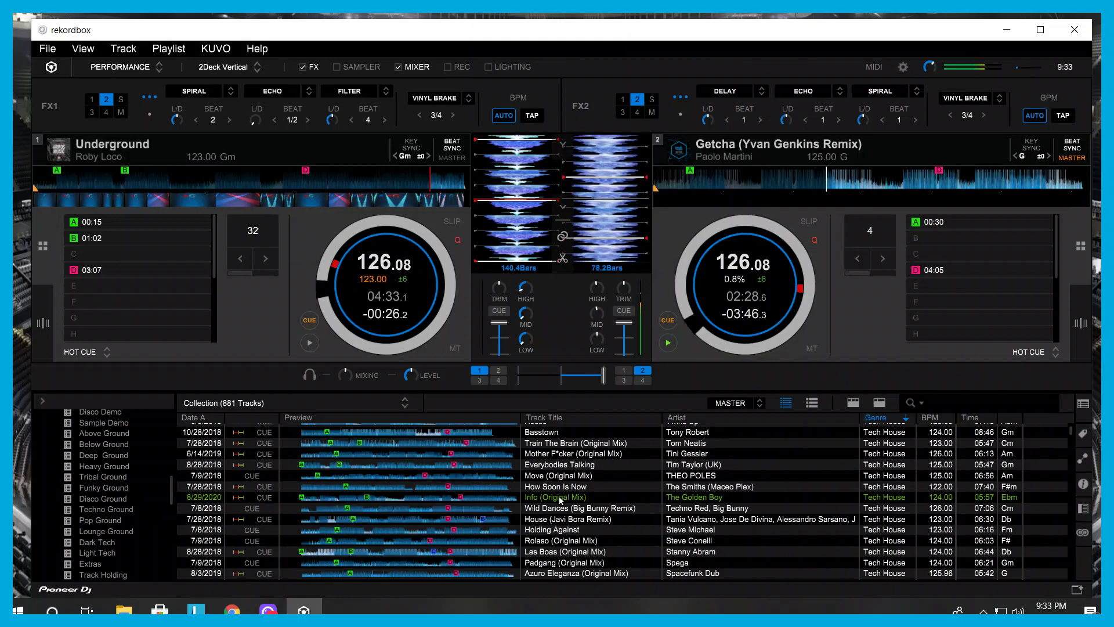
pyautogui.scroll(-8, 560, 498)
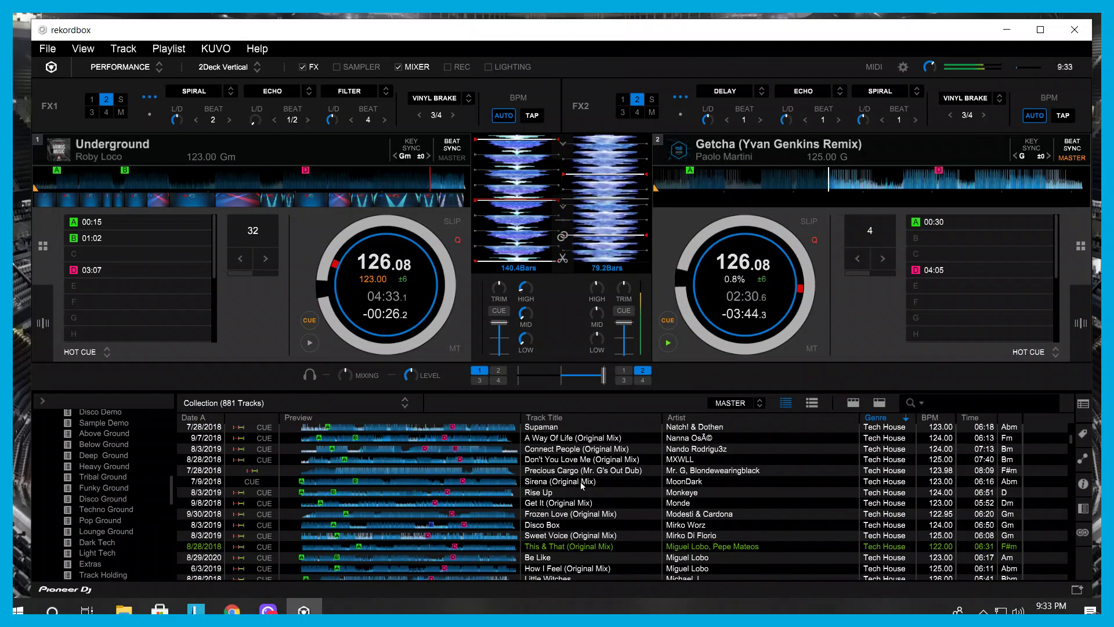
pyautogui.scroll(-6, 566, 490)
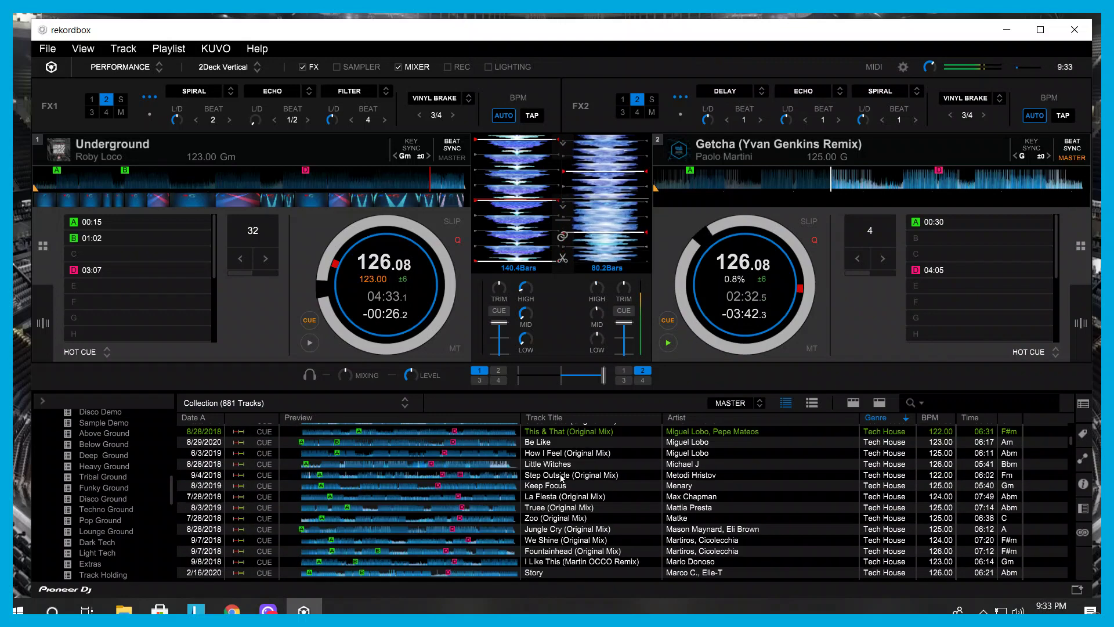
pyautogui.scroll(-8, 563, 482)
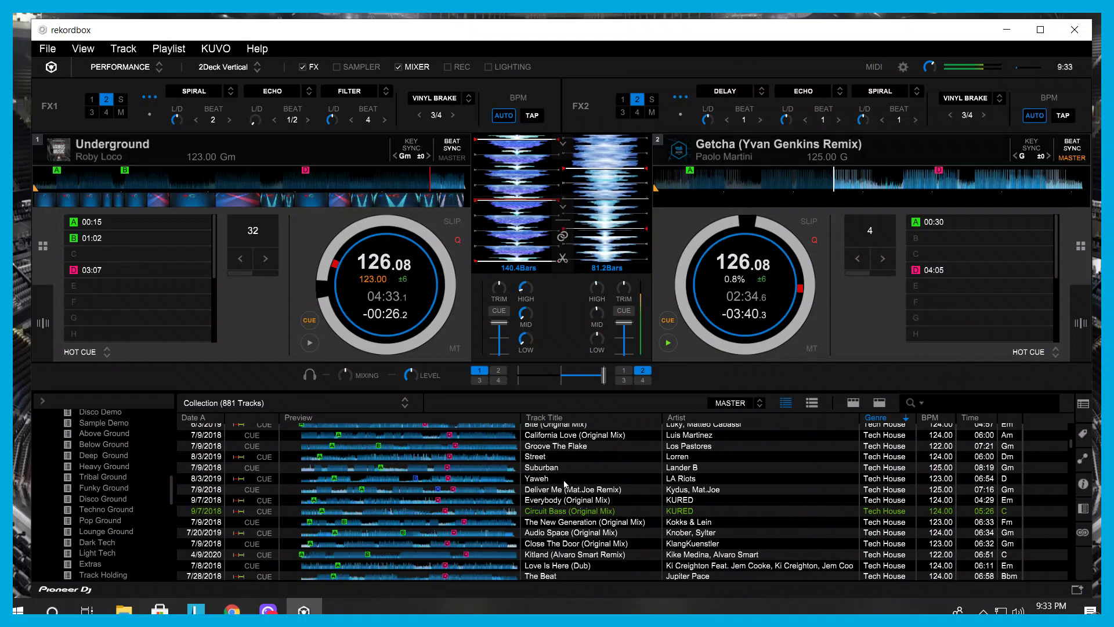
pyautogui.scroll(-8, 571, 508)
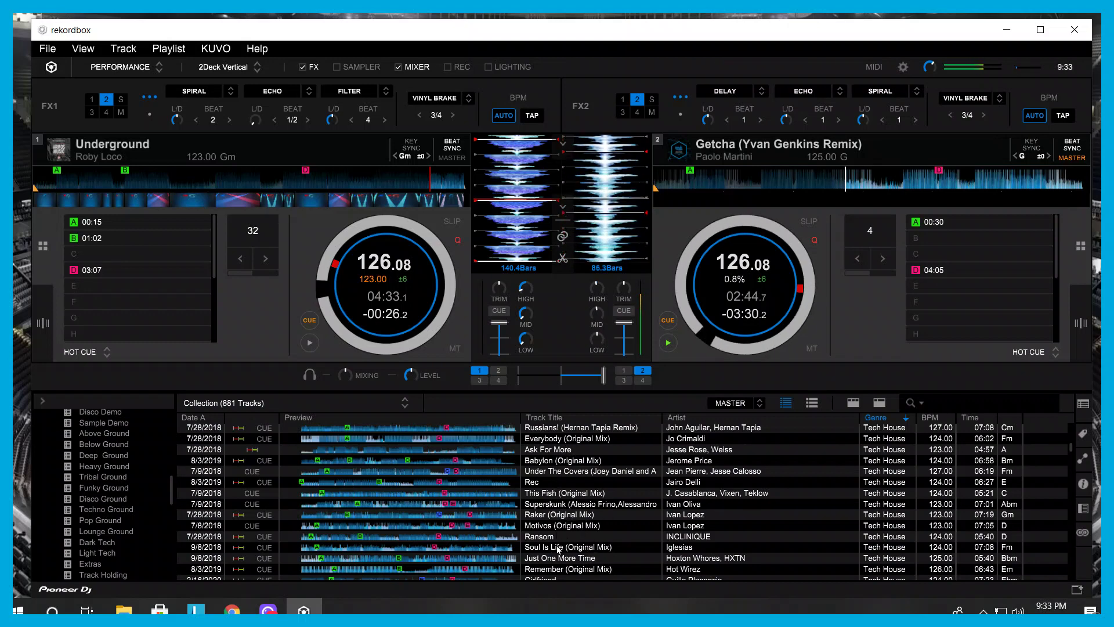
pyautogui.moveTo(556, 547); pyautogui.dragTo(315, 312)
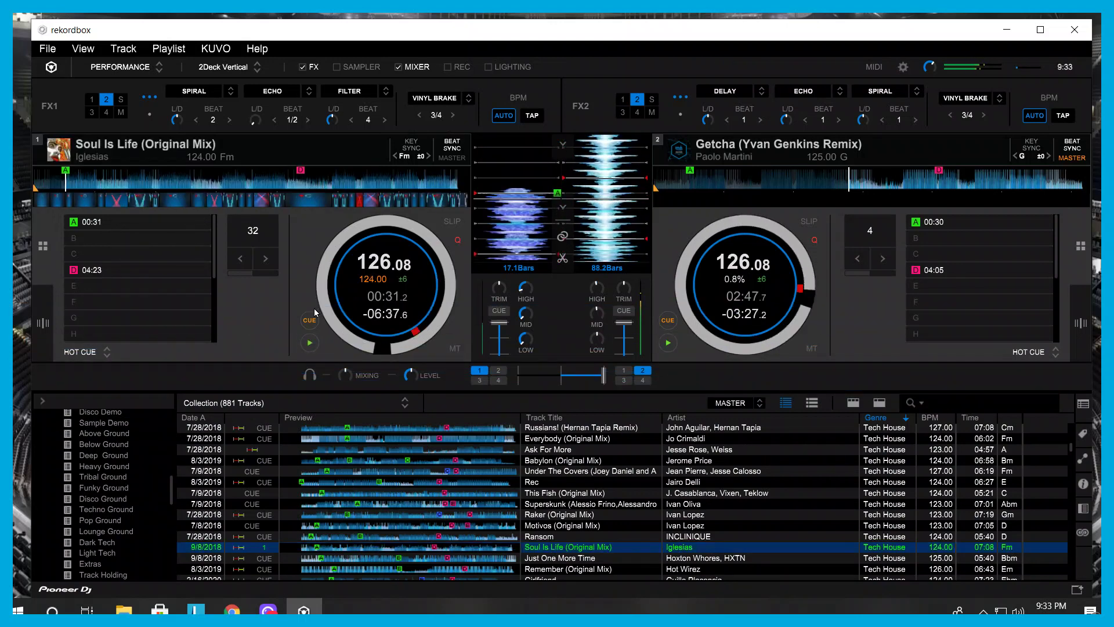
# Step: Pause deck 1 and line its waveform up on hot cue A
pyautogui.click(310, 342)
pyautogui.moveTo(504, 213); pyautogui.dragTo(507, 235)
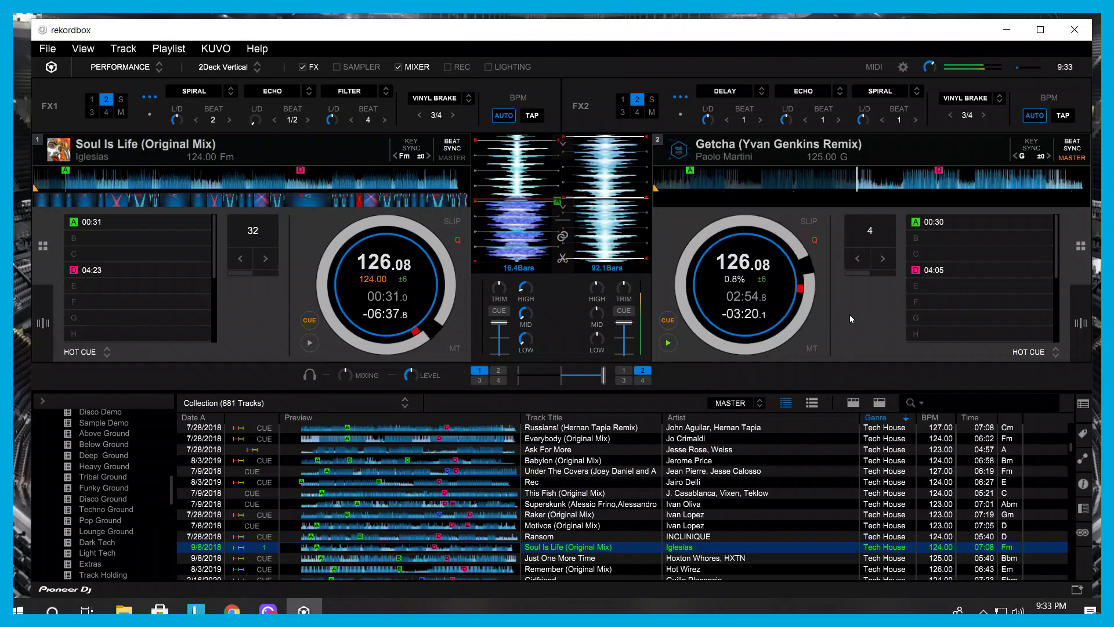
# Step: Set deck 2's beat loop length to 32 beats
pyautogui.click(885, 257)
pyautogui.click(885, 257)
pyautogui.click(885, 257)
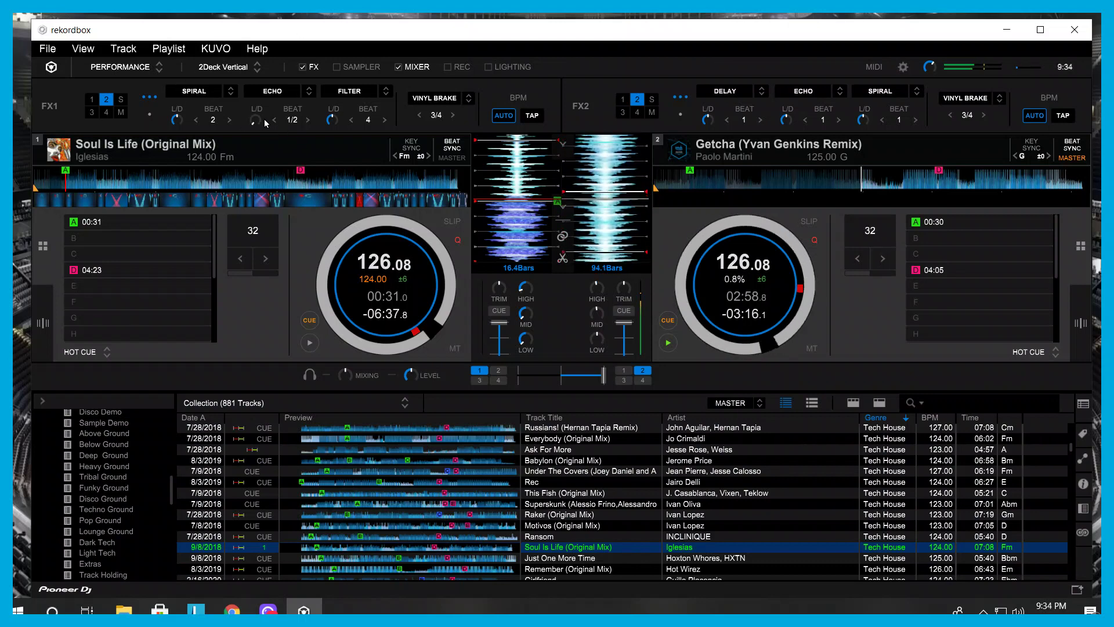
# Step: Raise the FX1 Echo level, set its beat value to 1 and turn the Echo effect on
pyautogui.click(308, 119)
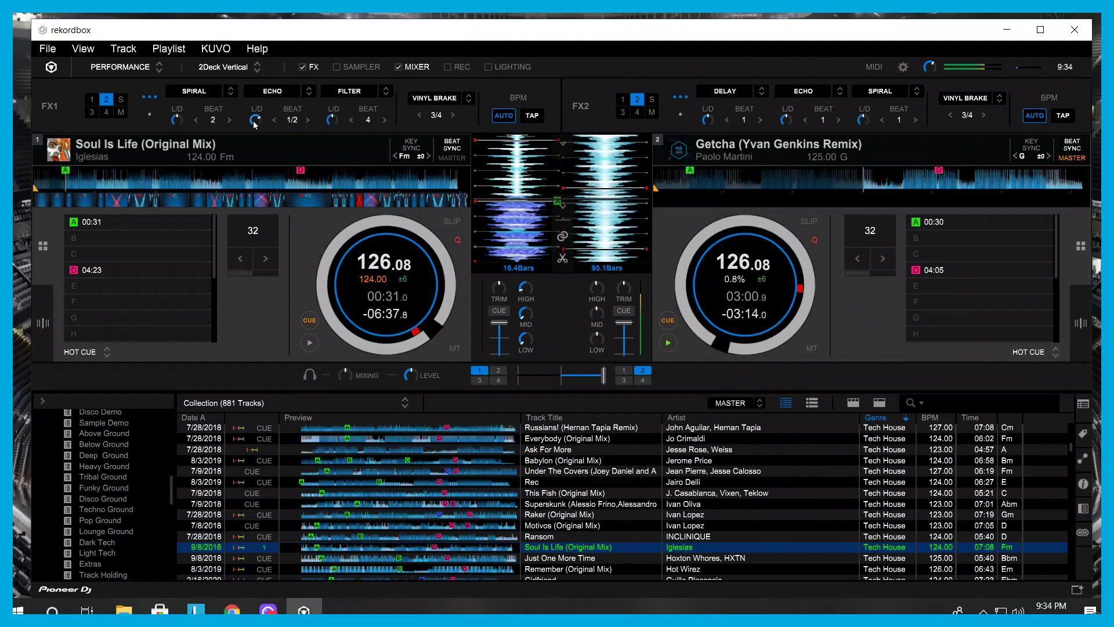
pyautogui.click(308, 120)
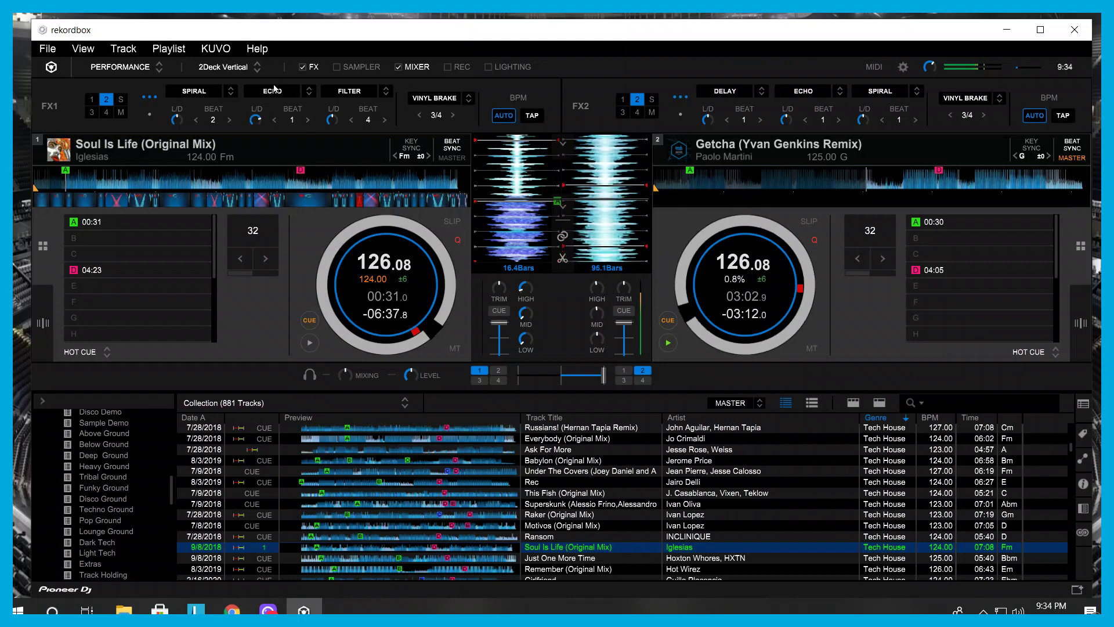
pyautogui.click(273, 91)
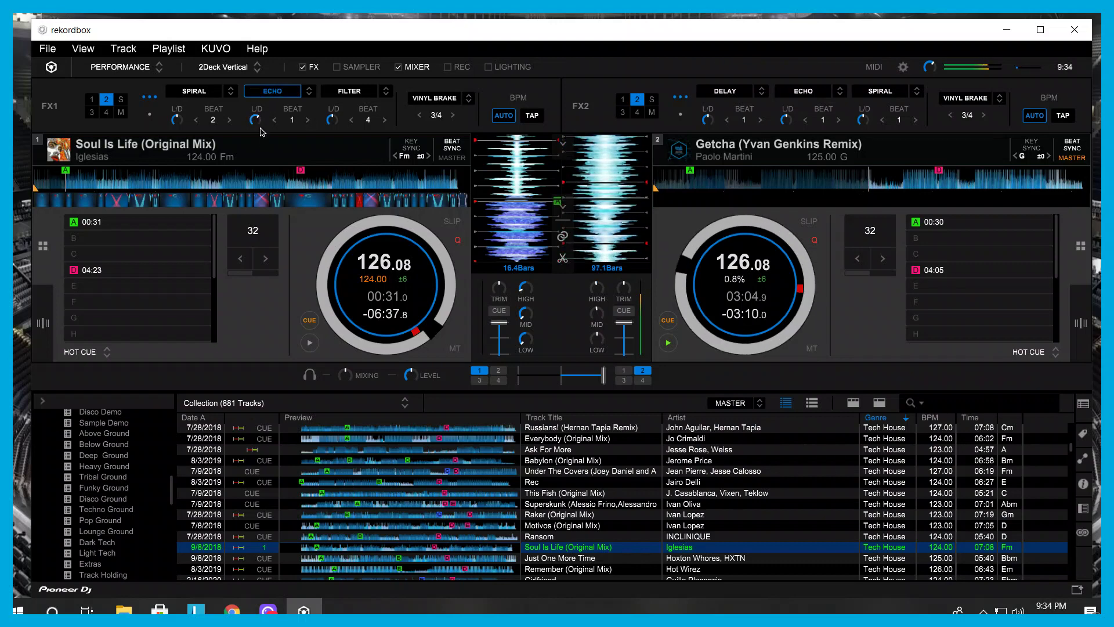
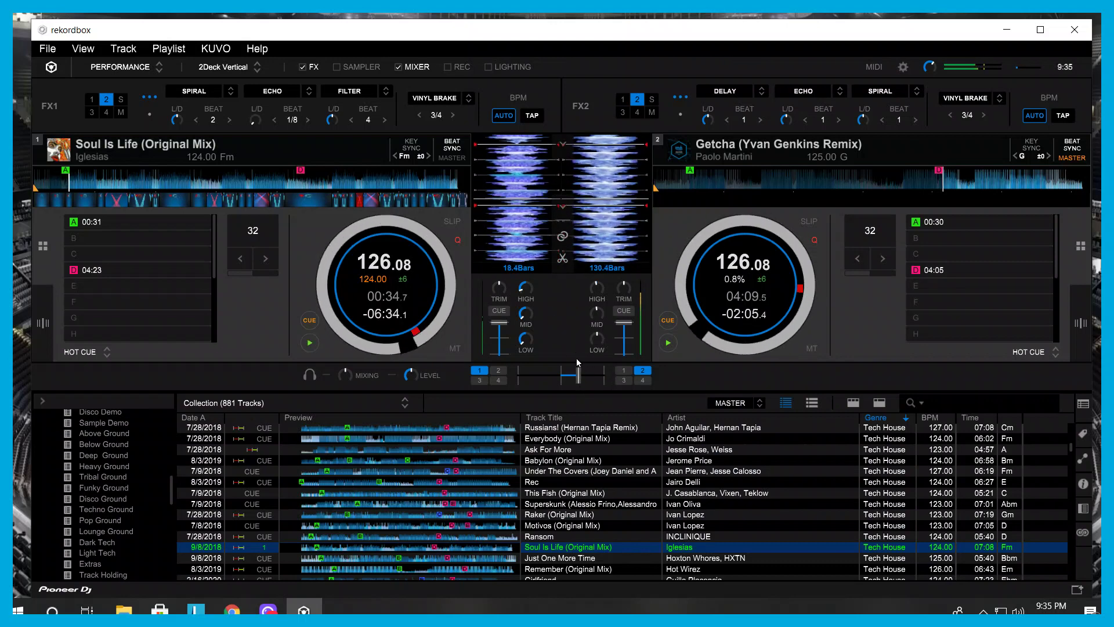
# Step: Move the crossfader in stages from deck 2 to centre while restoring deck 1's high, mid and low EQ to neutral
pyautogui.moveTo(573, 385); pyautogui.dragTo(568, 387)
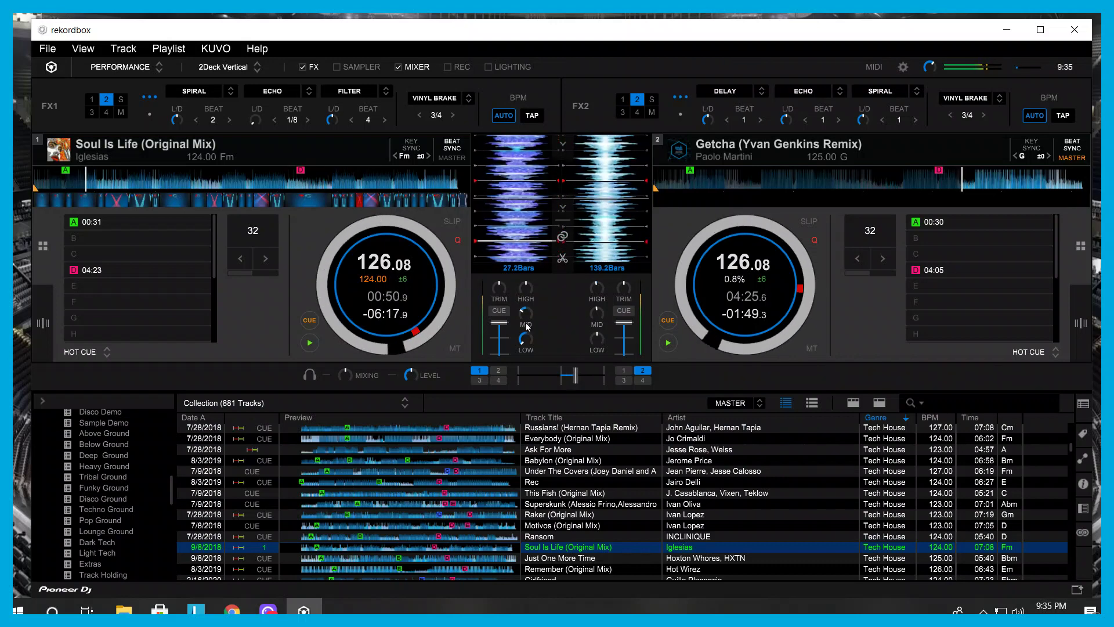
pyautogui.moveTo(576, 375); pyautogui.dragTo(605, 383)
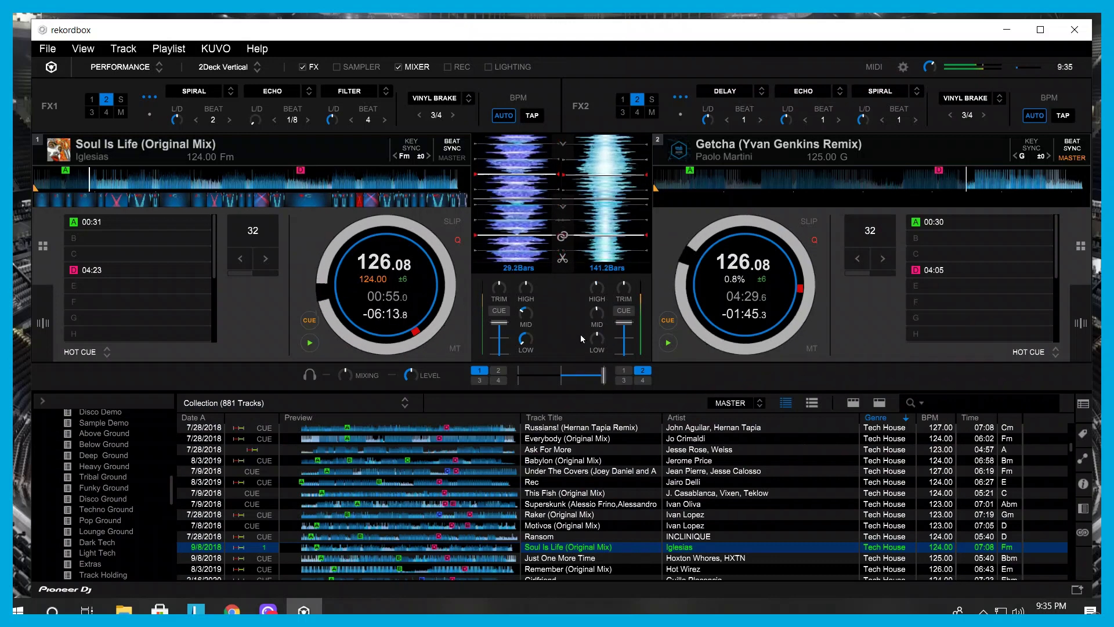
pyautogui.moveTo(535, 325); pyautogui.dragTo(535, 308)
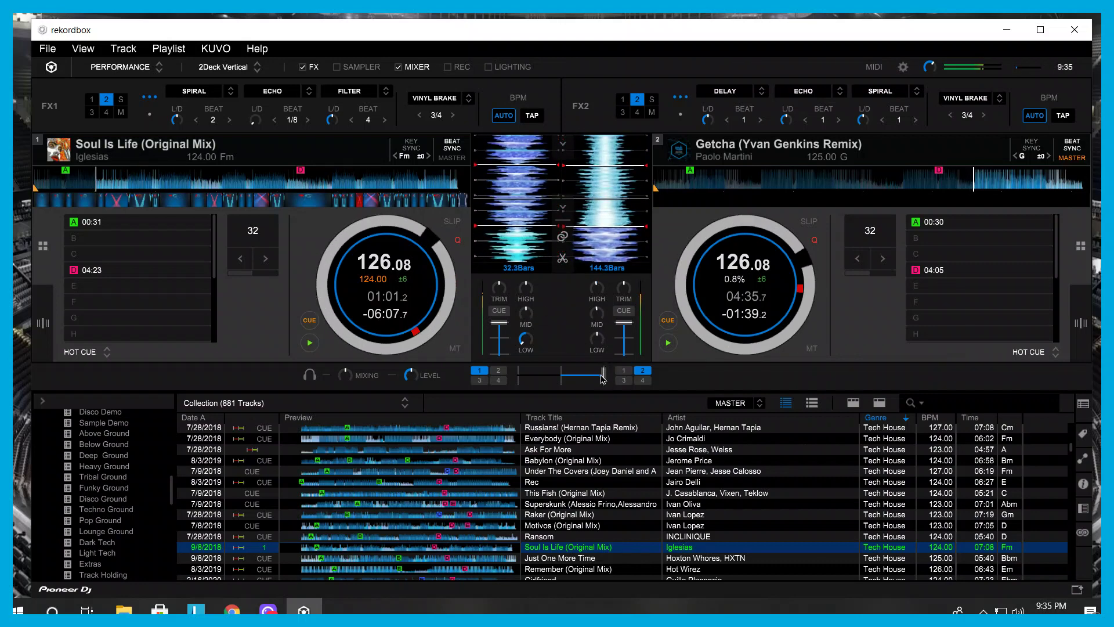
pyautogui.moveTo(604, 377); pyautogui.dragTo(566, 377)
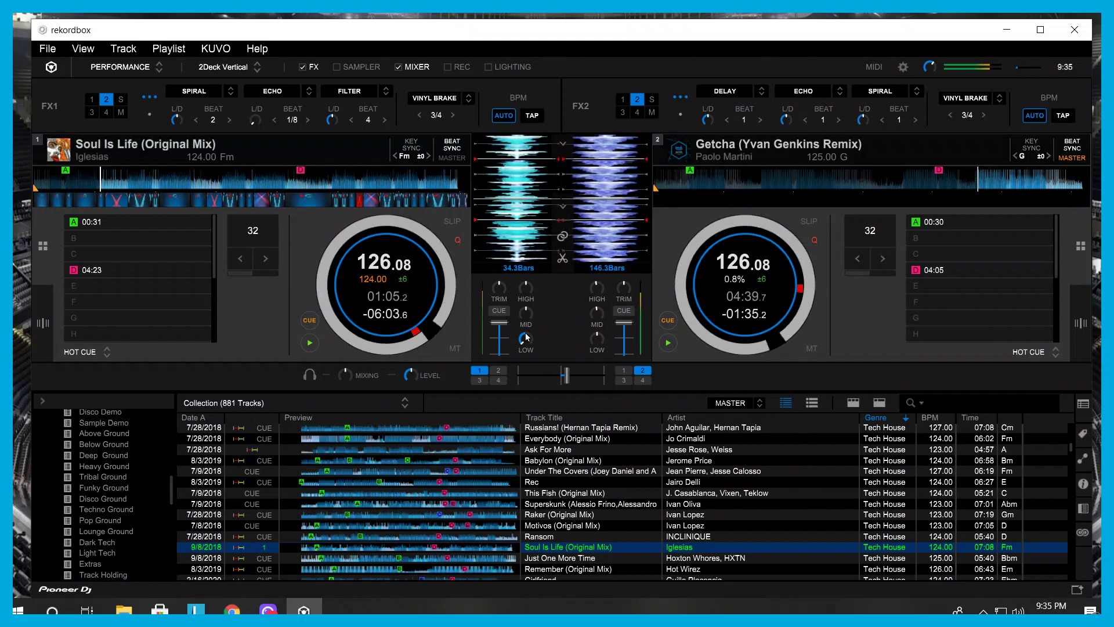
pyautogui.scroll(-3, 536, 335)
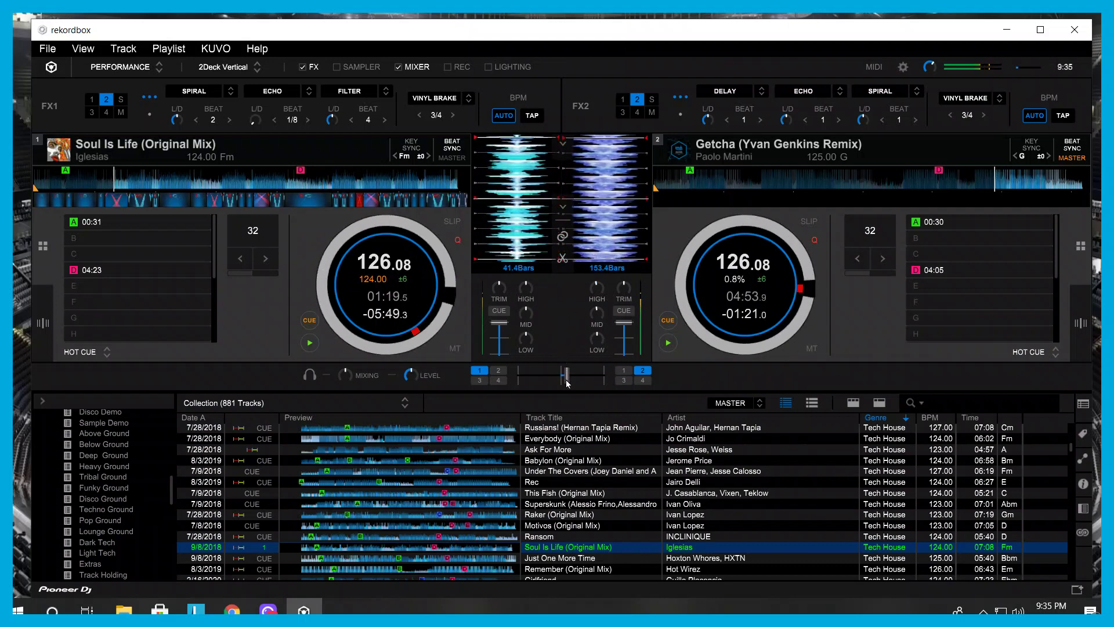
pyautogui.moveTo(567, 380); pyautogui.dragTo(565, 383)
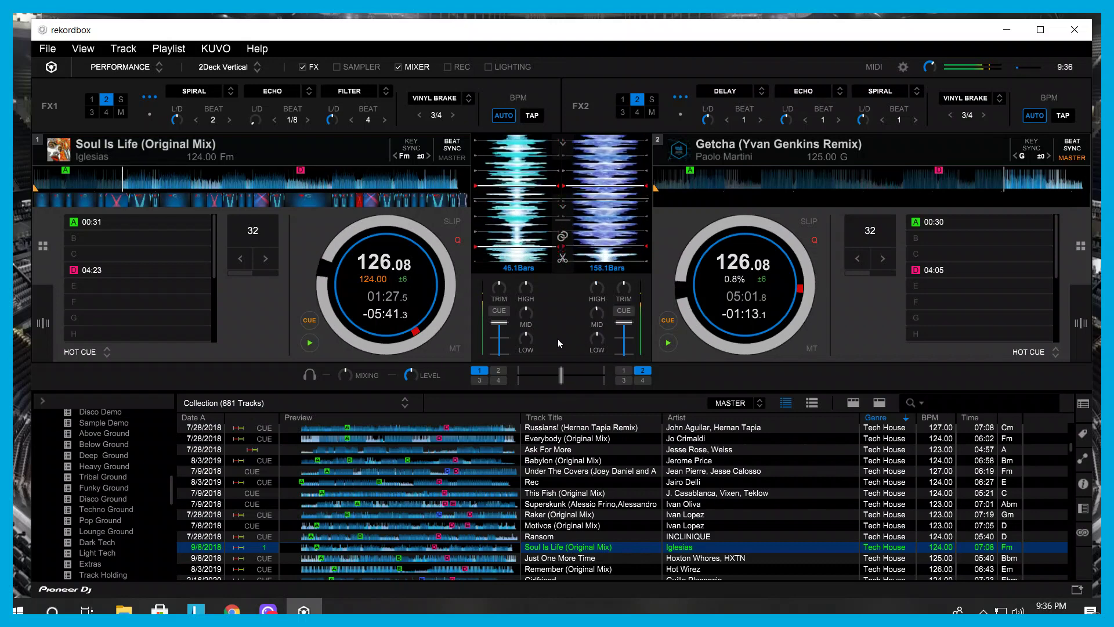
# Step: Cut deck 2's low, mid and high EQ while moving the crossfader in stages fully to deck 1
pyautogui.moveTo(598, 339); pyautogui.dragTo(595, 363)
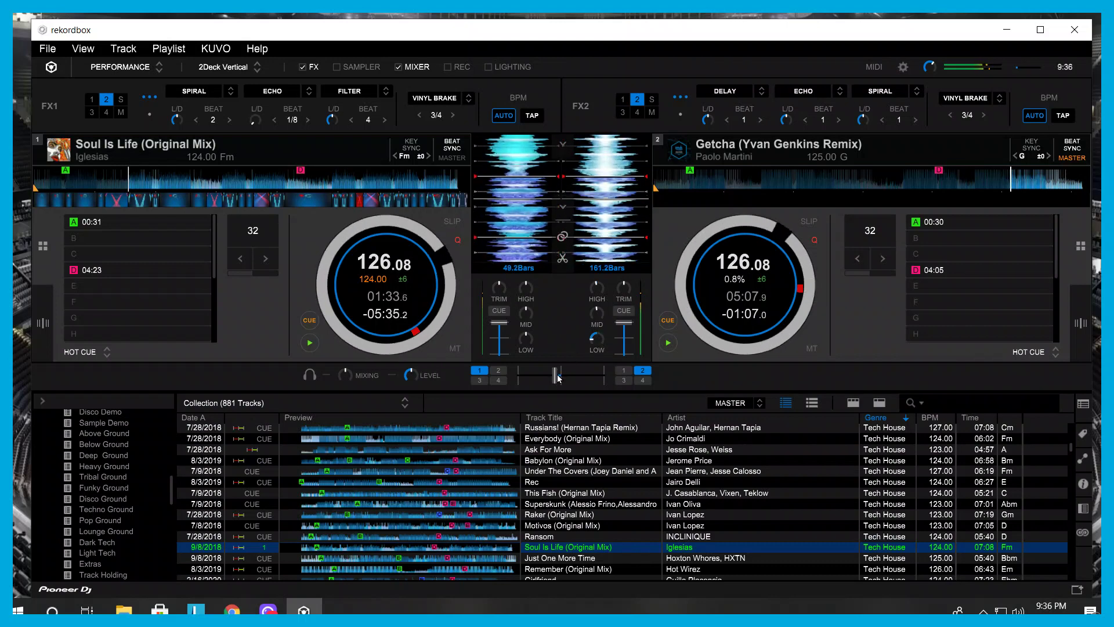
pyautogui.moveTo(562, 375); pyautogui.dragTo(552, 378)
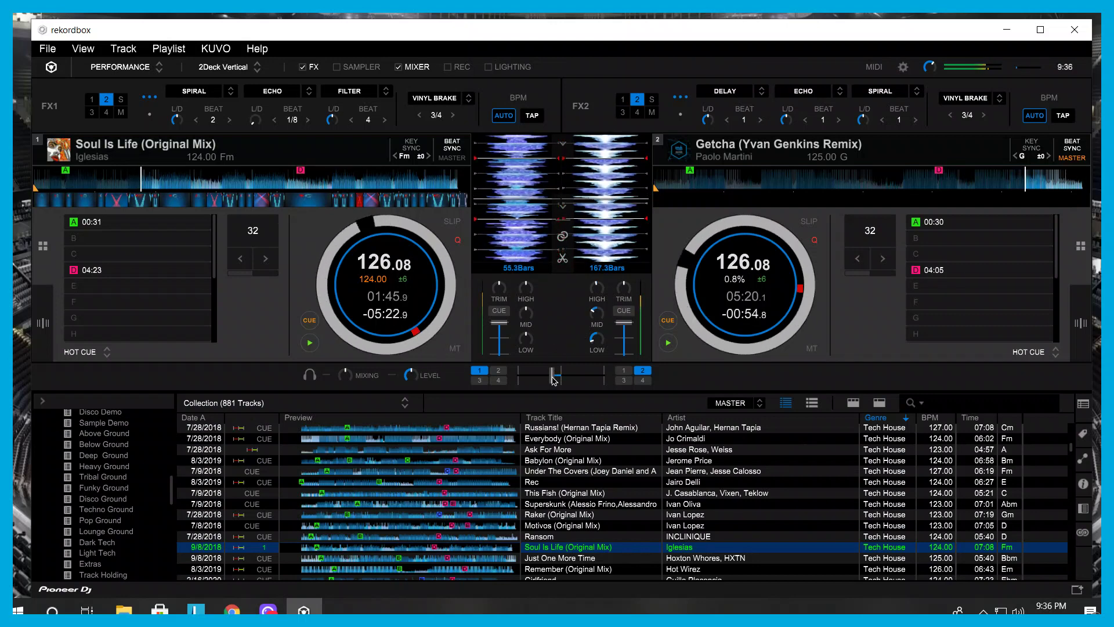
pyautogui.moveTo(551, 376); pyautogui.dragTo(554, 376)
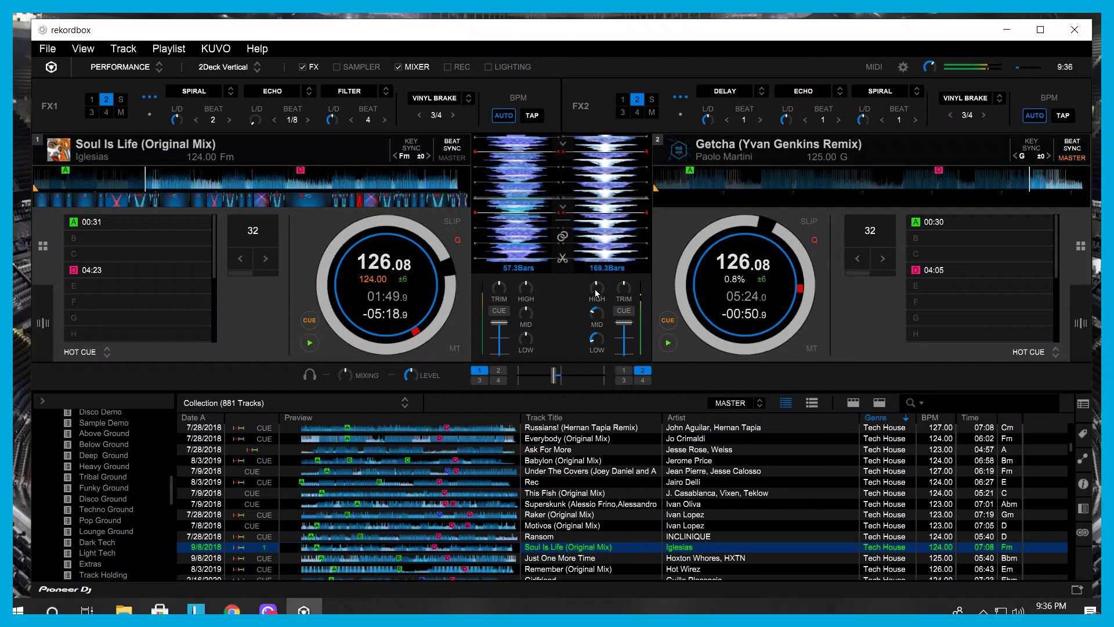
pyautogui.moveTo(596, 291); pyautogui.dragTo(574, 326)
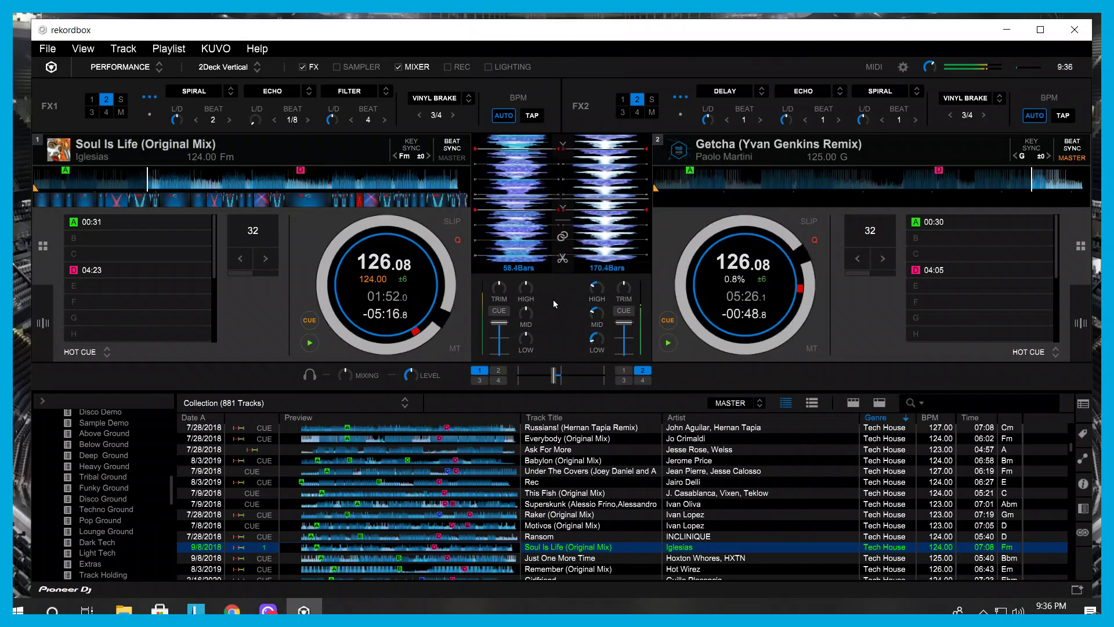
pyautogui.moveTo(555, 375); pyautogui.dragTo(546, 375)
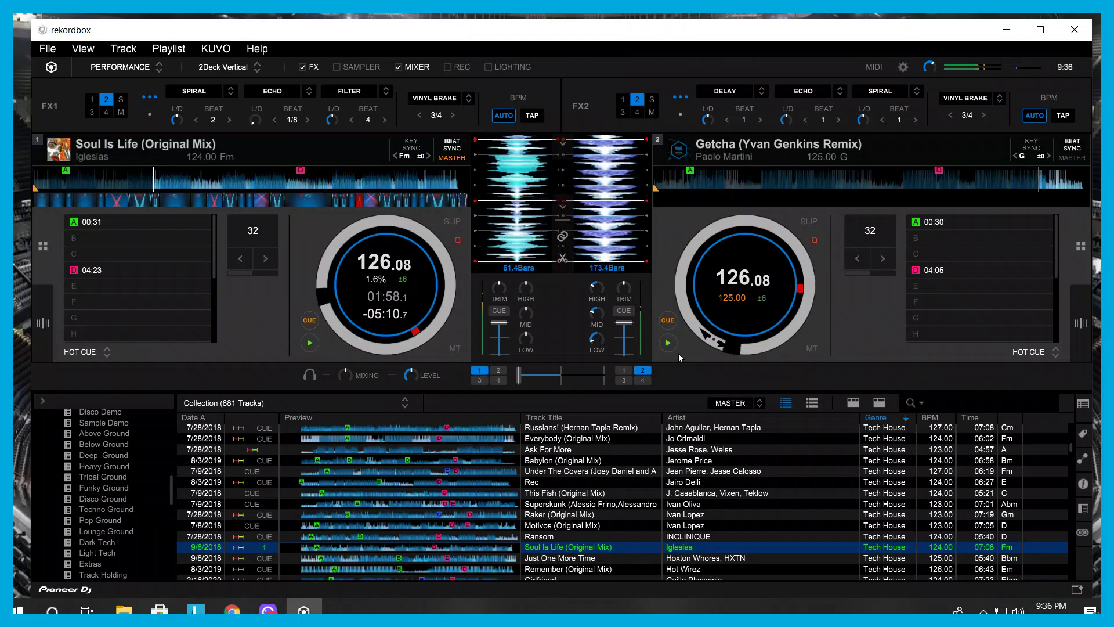
# Step: Stop deck 2, then find In Dreams (Original Mix) among the Tech House tracks and load it onto that deck
pyautogui.click(668, 342)
pyautogui.scroll(-4, 625, 448)
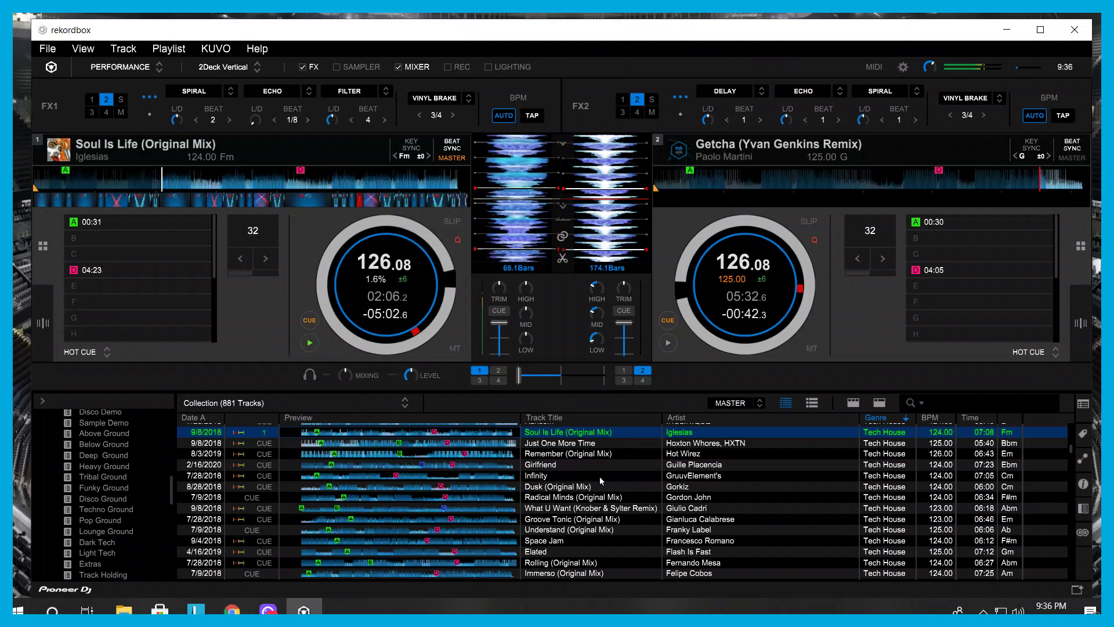
pyautogui.scroll(-1, 601, 480)
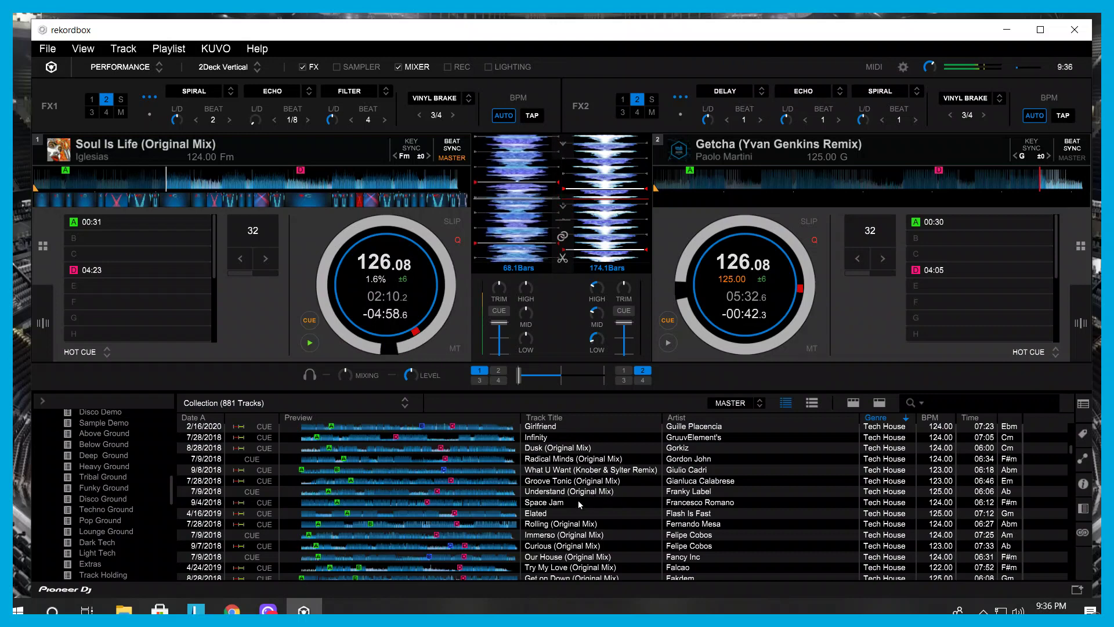
pyautogui.scroll(-1, 576, 490)
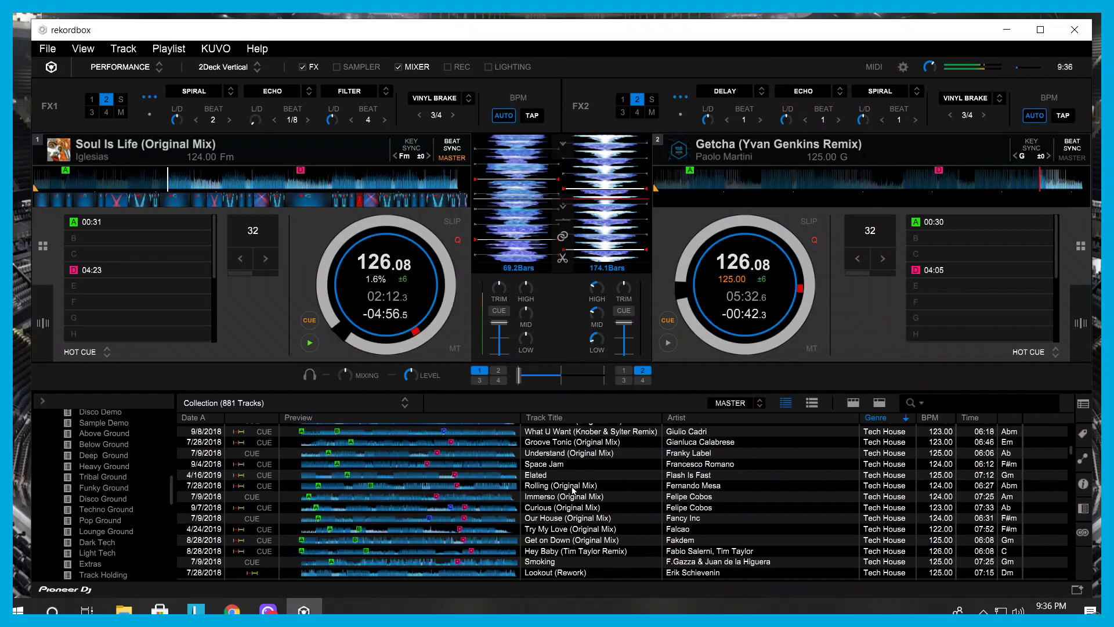
pyautogui.scroll(-1, 563, 485)
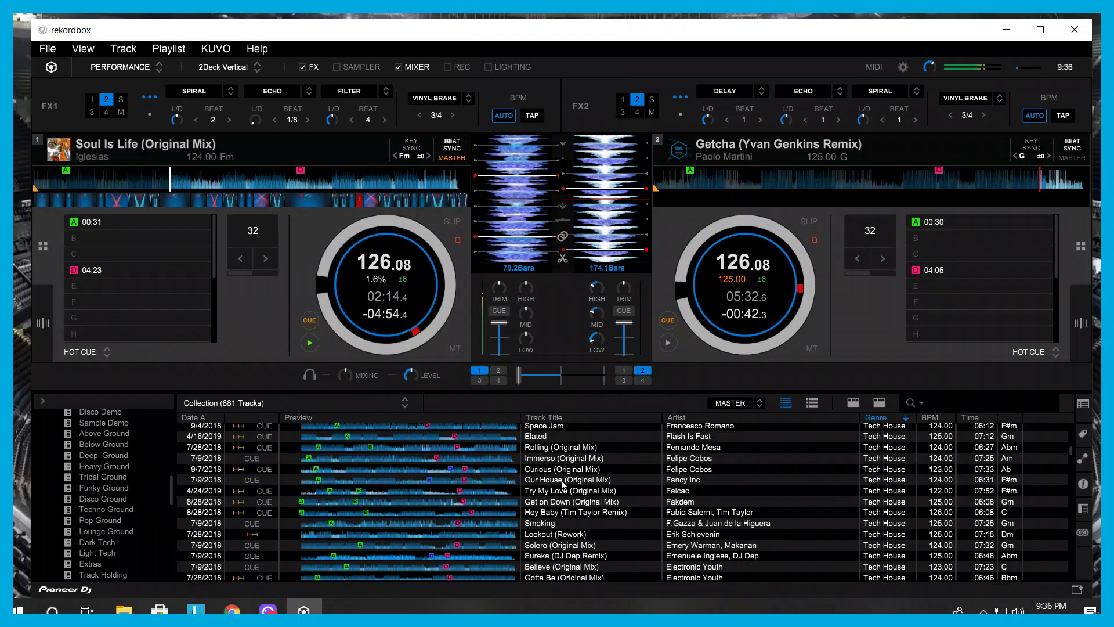
pyautogui.scroll(-1, 563, 485)
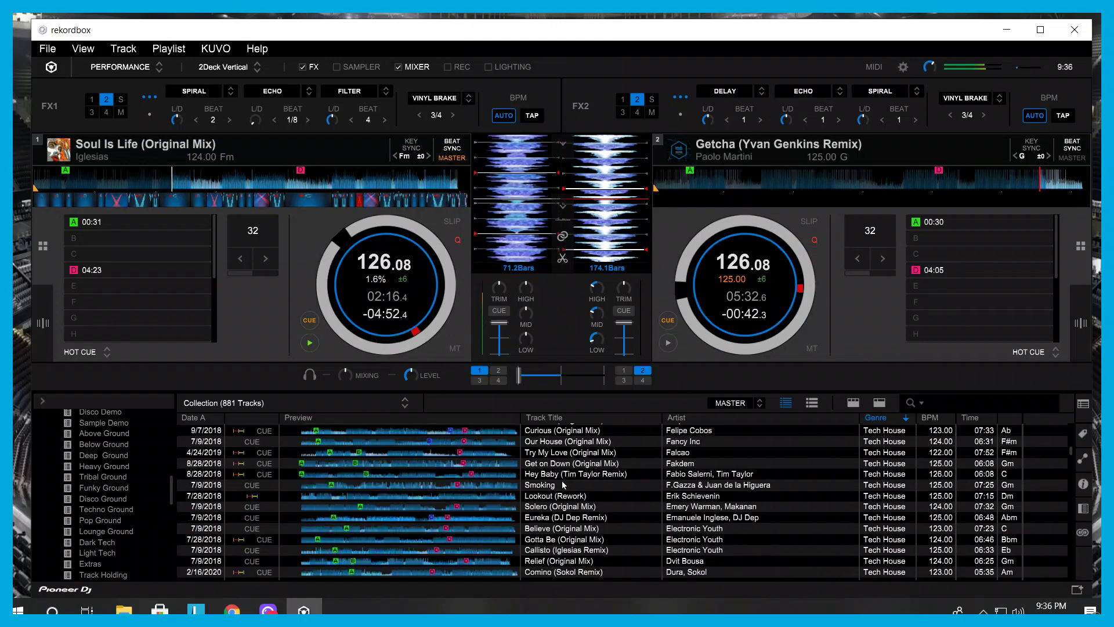
pyautogui.scroll(-3, 563, 485)
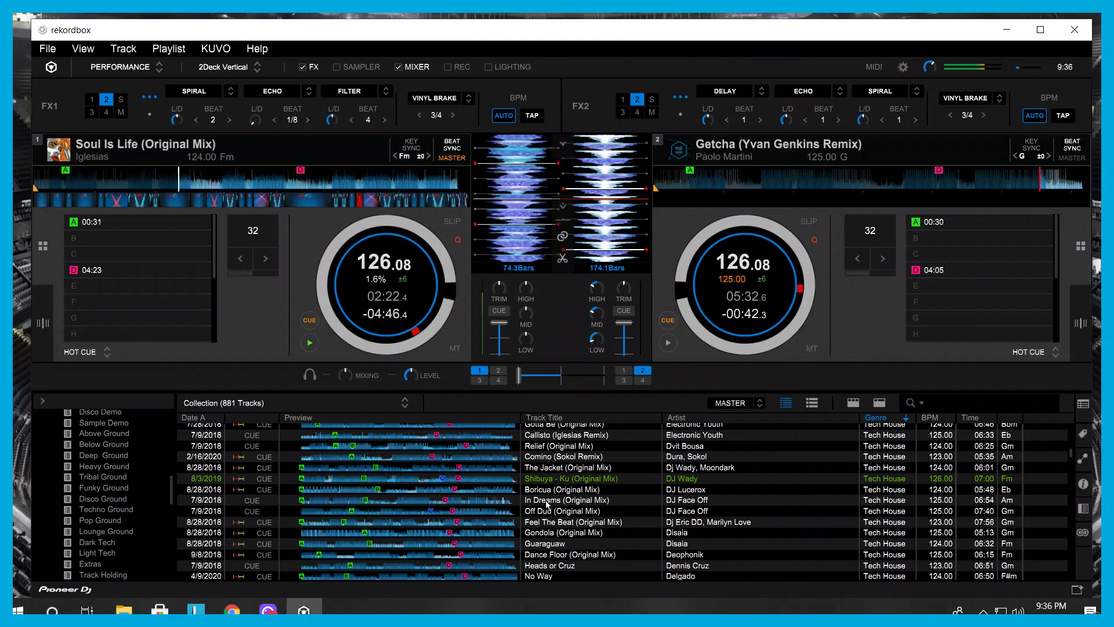
pyautogui.moveTo(546, 504); pyautogui.dragTo(777, 261)
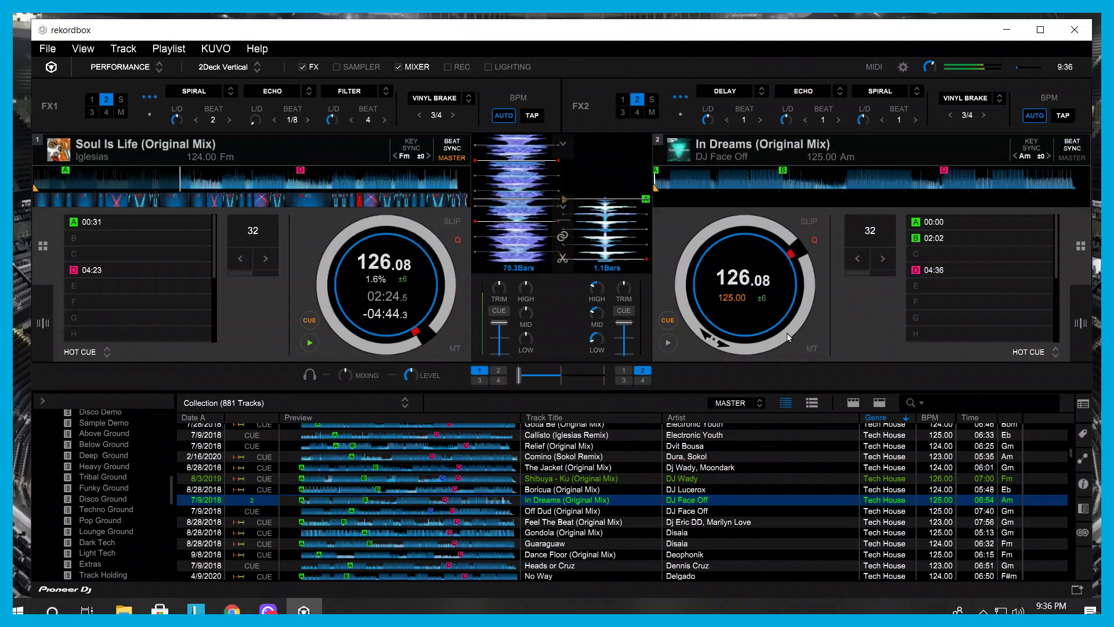
# Step: Jump deck 2 to hot cue B, pause it and line its waveform up on that cue
pyautogui.click(928, 239)
pyautogui.click(667, 343)
pyautogui.moveTo(628, 195); pyautogui.dragTo(626, 227)
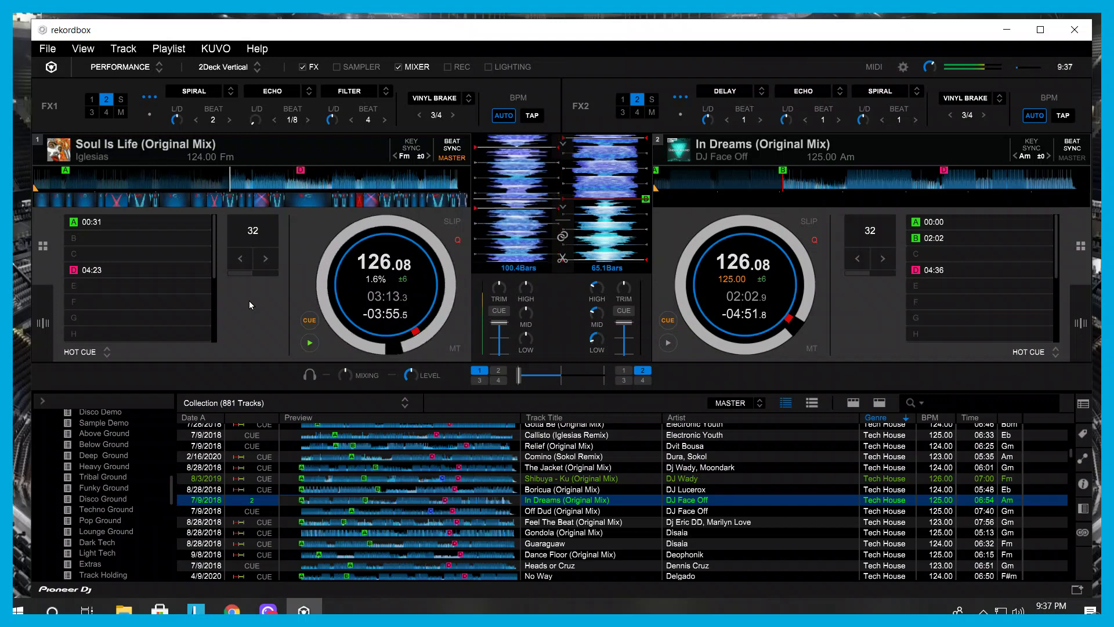
# Step: Browse the Tech House tracks in the collection for a candidate for the next mix
pyautogui.scroll(-1, 524, 494)
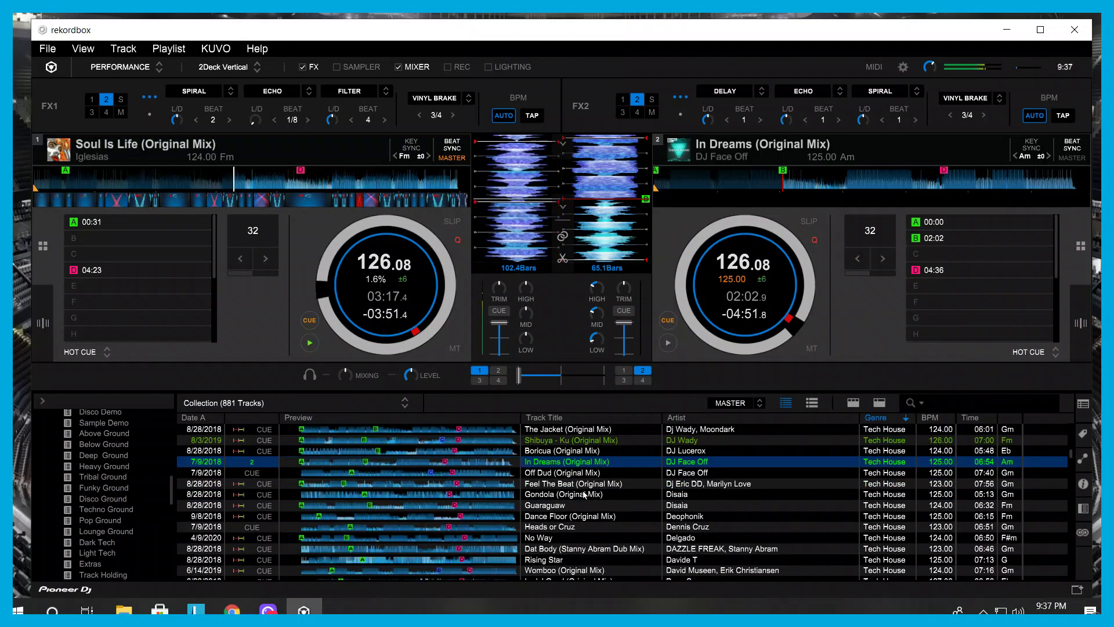
pyautogui.scroll(-1, 583, 497)
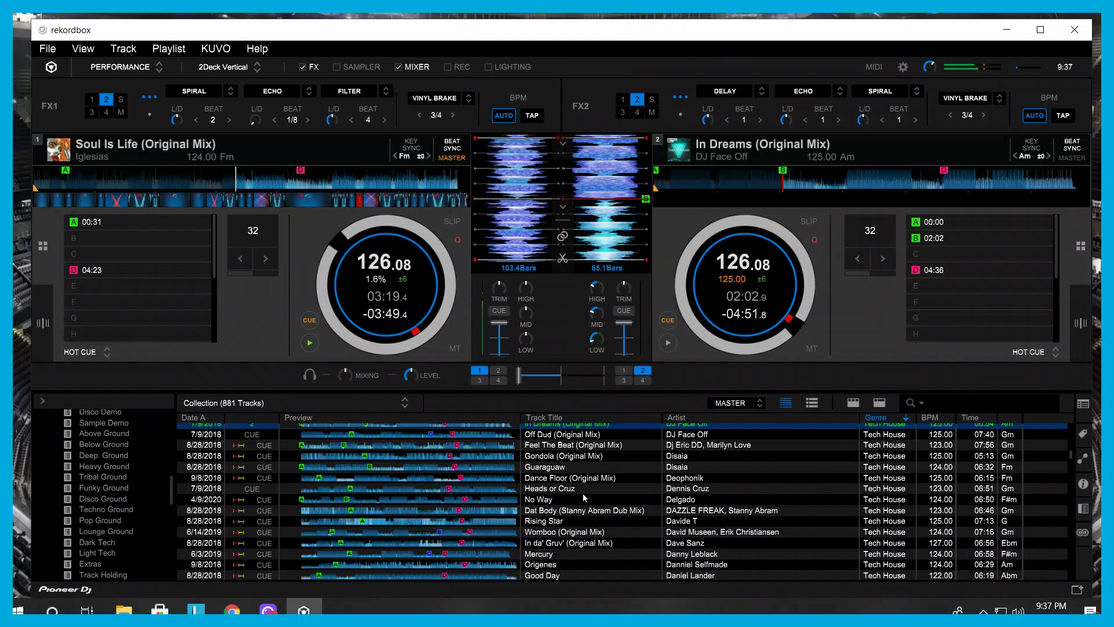
pyautogui.scroll(-3, 583, 494)
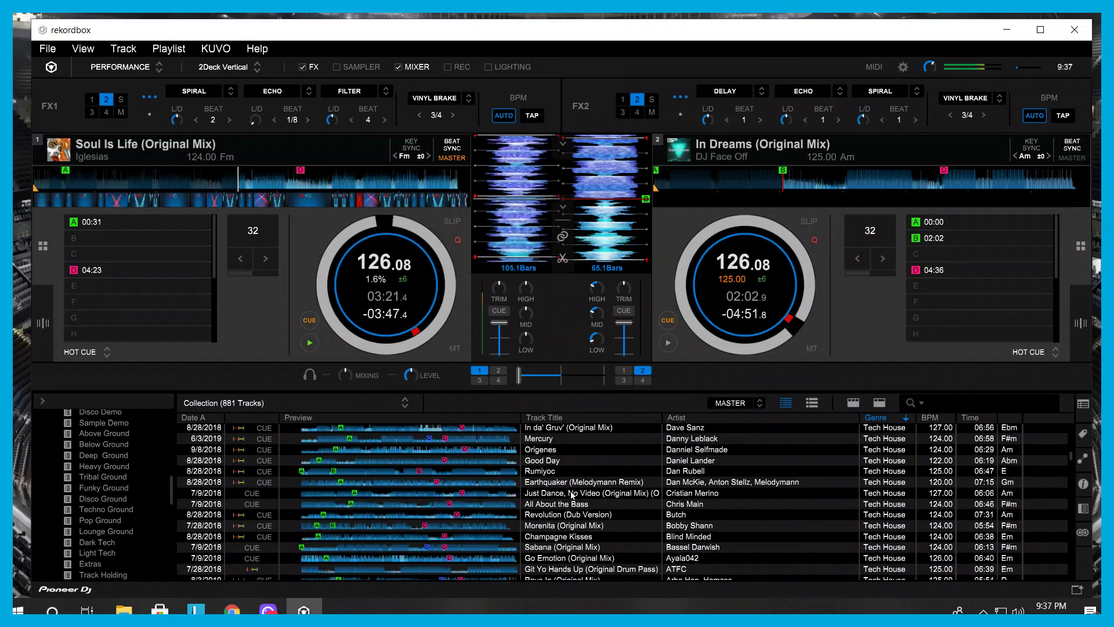
pyautogui.scroll(-2, 563, 496)
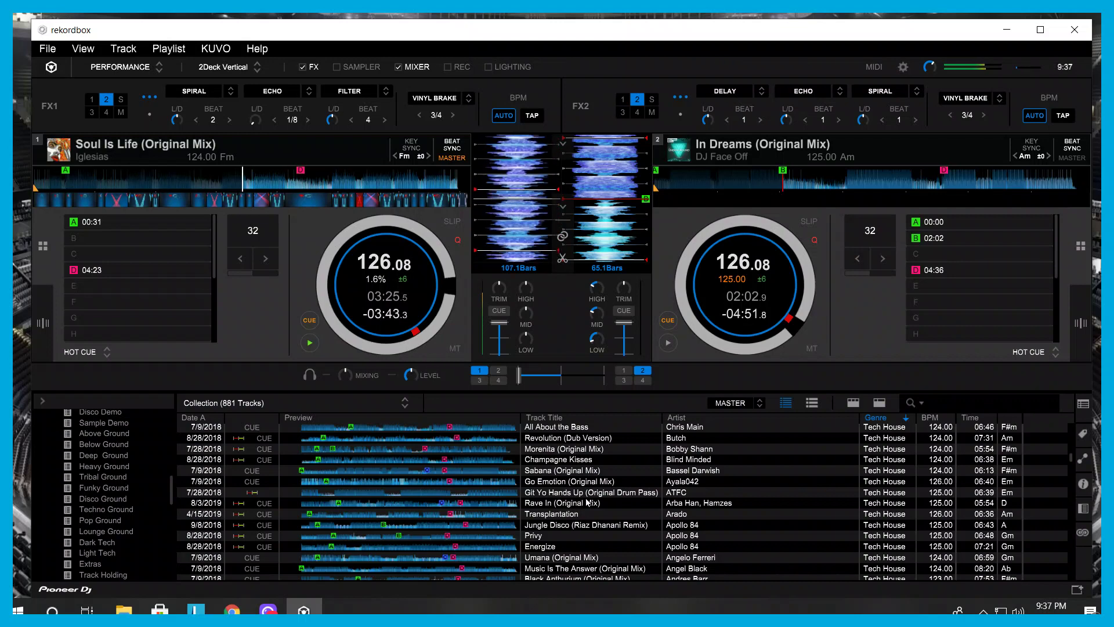
pyautogui.scroll(-1, 587, 502)
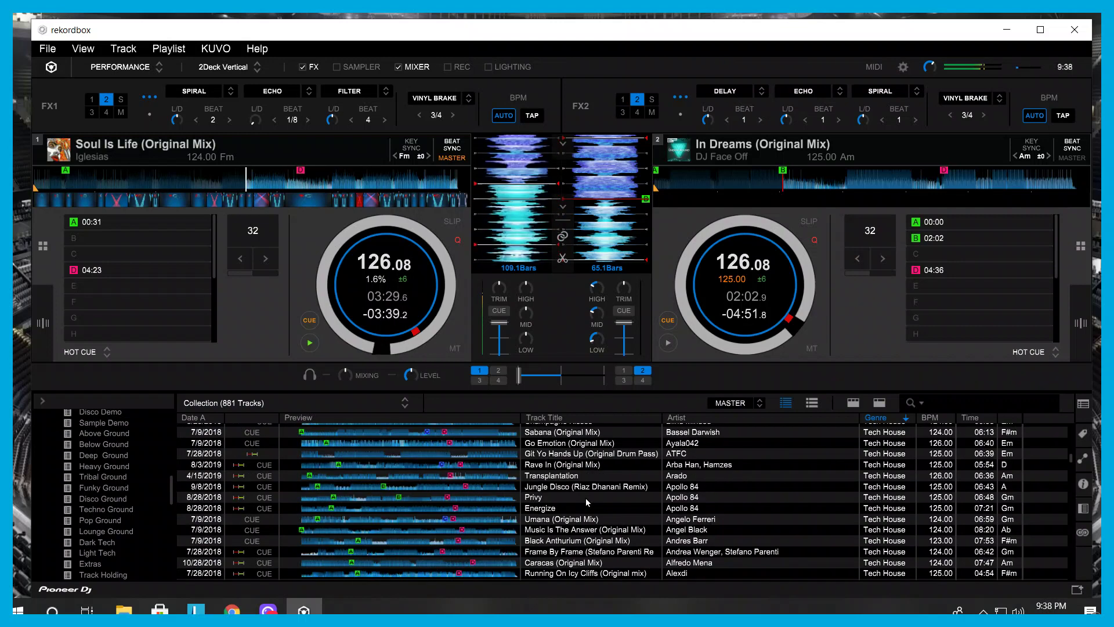
pyautogui.scroll(-1, 586, 497)
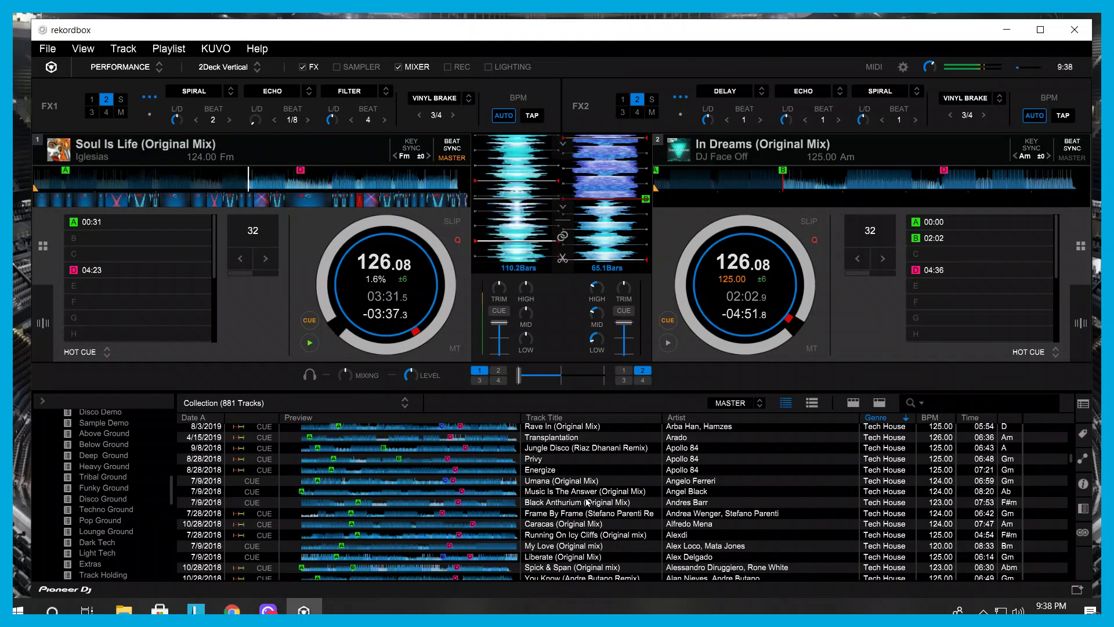
pyautogui.scroll(-1, 587, 502)
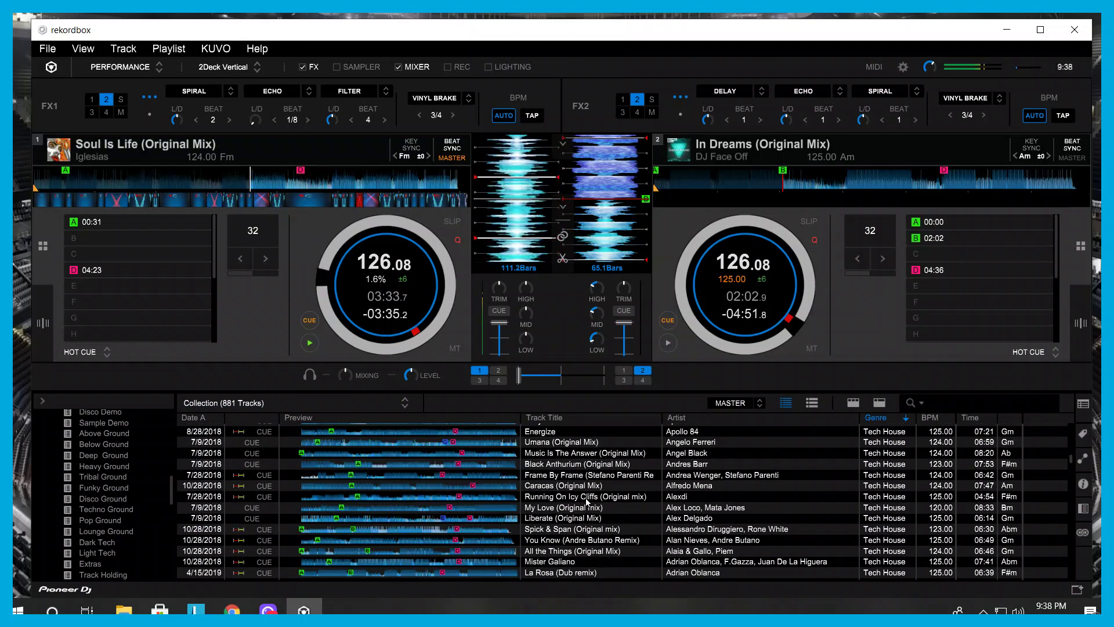
pyautogui.scroll(5, 588, 503)
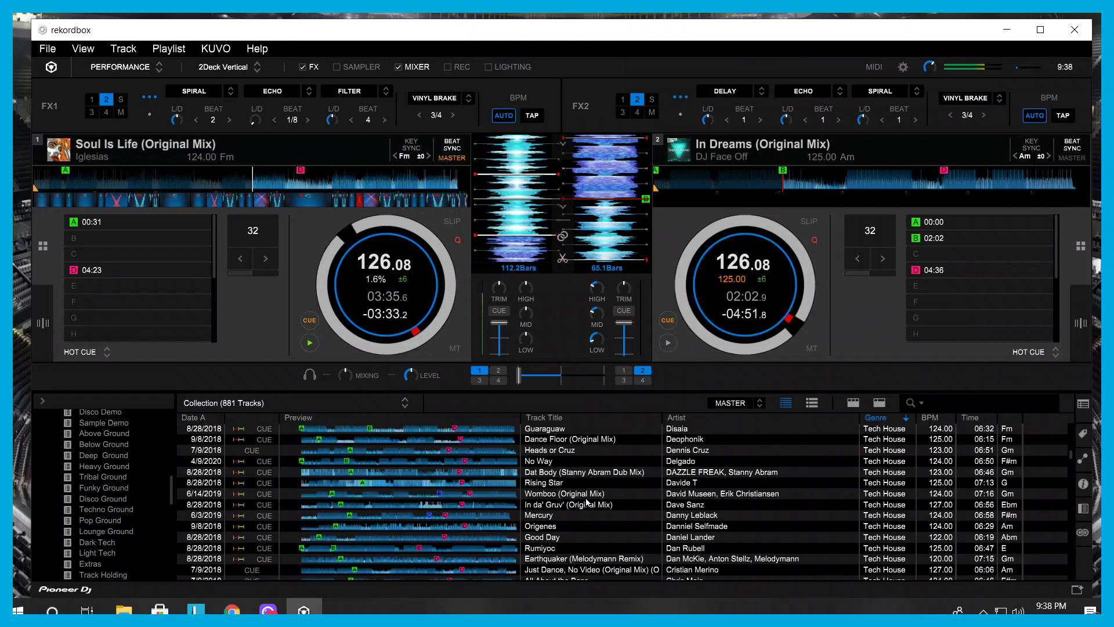
pyautogui.scroll(1, 588, 502)
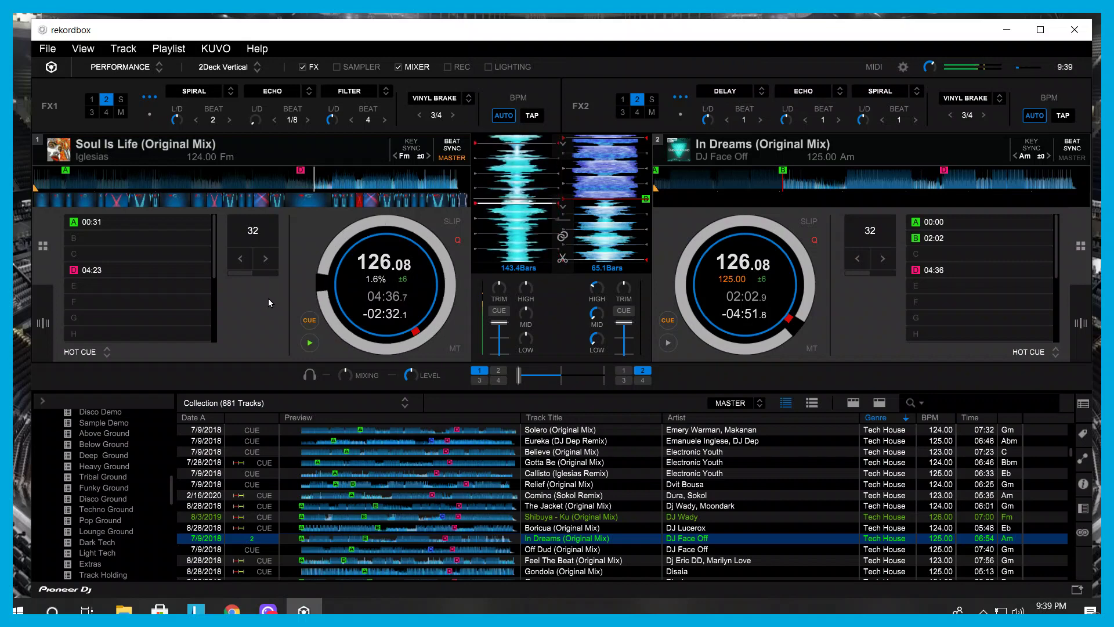
# Step: Start deck 2, bring the crossfader to about centre, and restore that deck's high, mid and low EQ
pyautogui.click(668, 343)
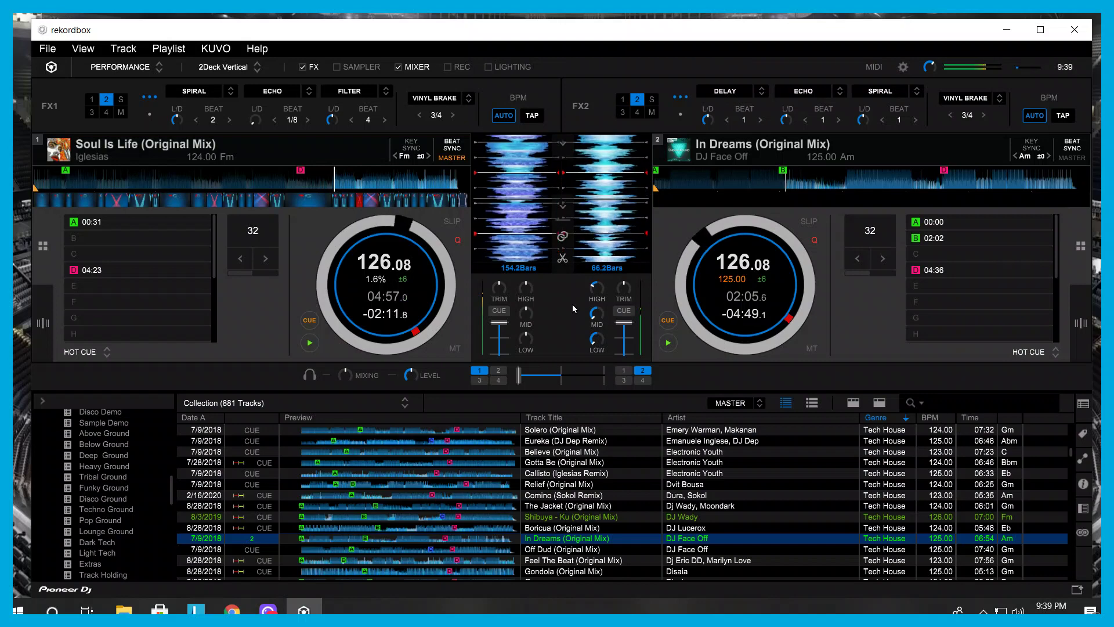
pyautogui.moveTo(519, 378); pyautogui.dragTo(557, 385)
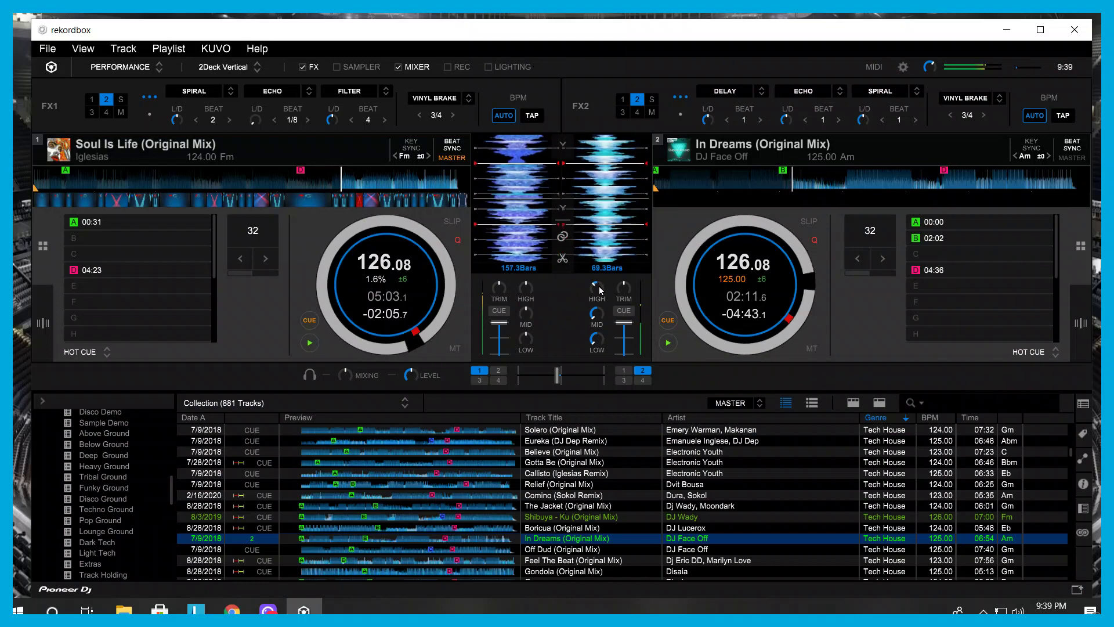
pyautogui.moveTo(598, 289); pyautogui.dragTo(598, 284)
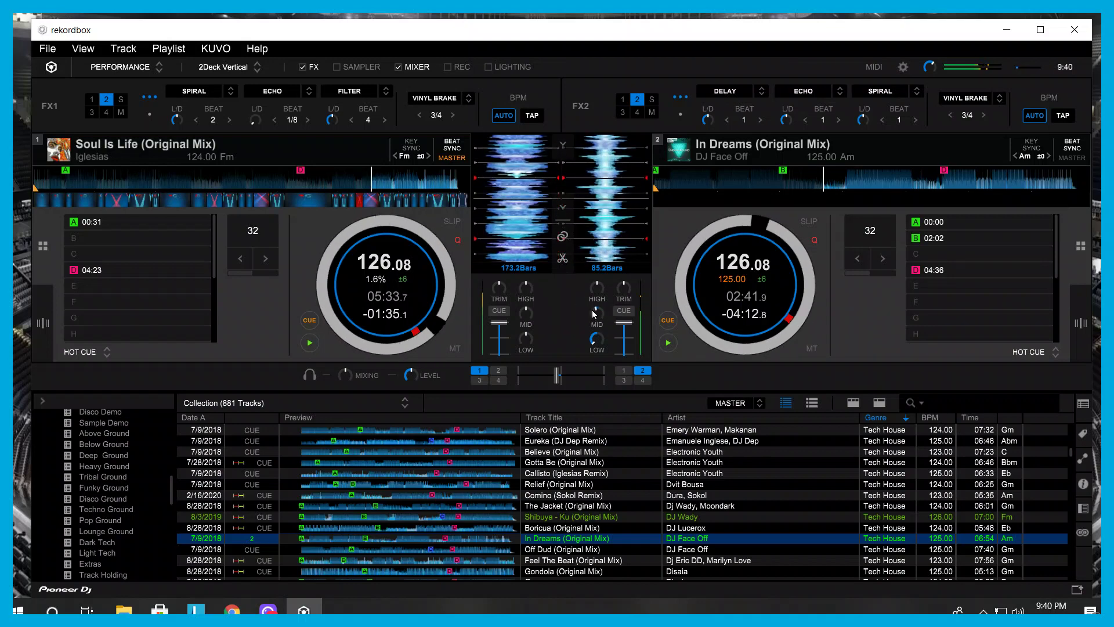
pyautogui.moveTo(594, 334); pyautogui.dragTo(594, 341)
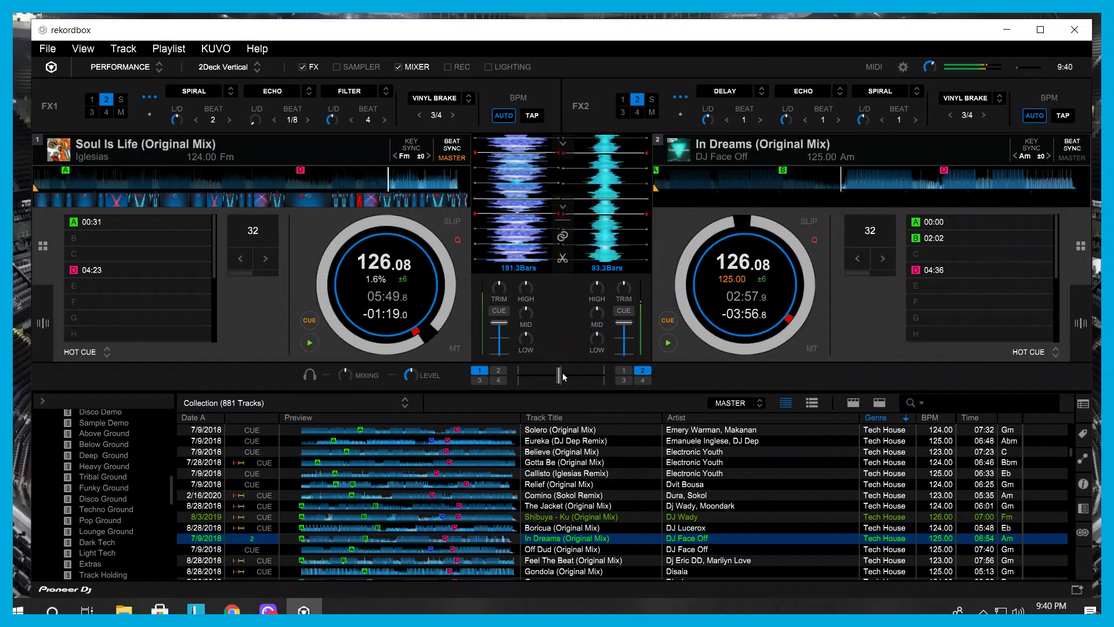
# Step: Cut deck 1's low, mid and high EQ while moving the crossfader in stages fully to deck 2
pyautogui.moveTo(562, 372); pyautogui.dragTo(565, 372)
pyautogui.moveTo(525, 339); pyautogui.dragTo(576, 381)
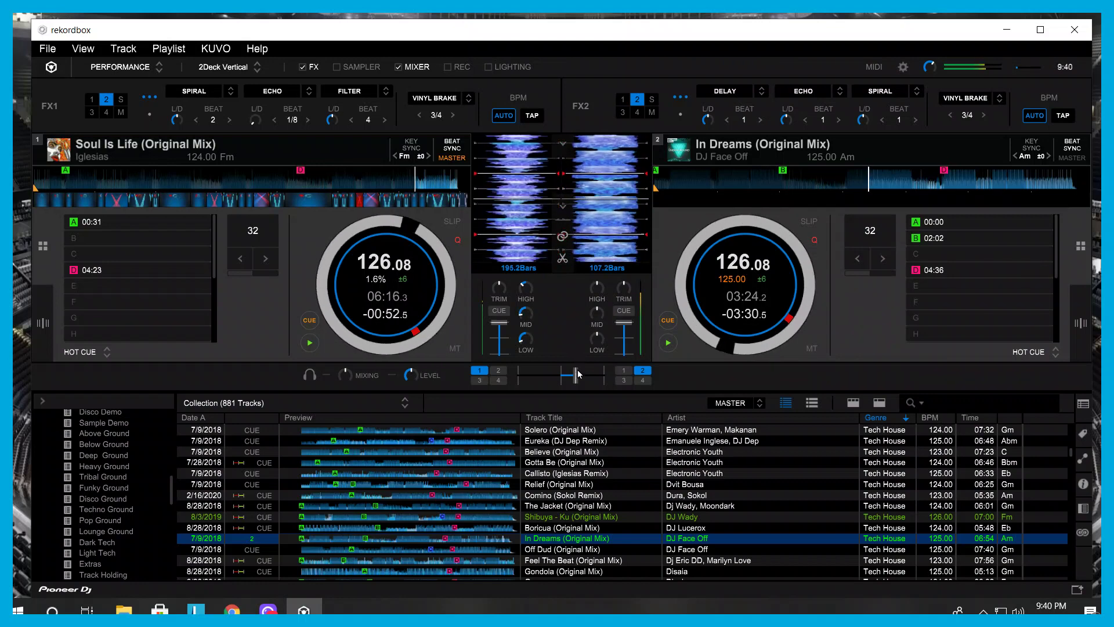
pyautogui.moveTo(575, 376); pyautogui.dragTo(581, 376)
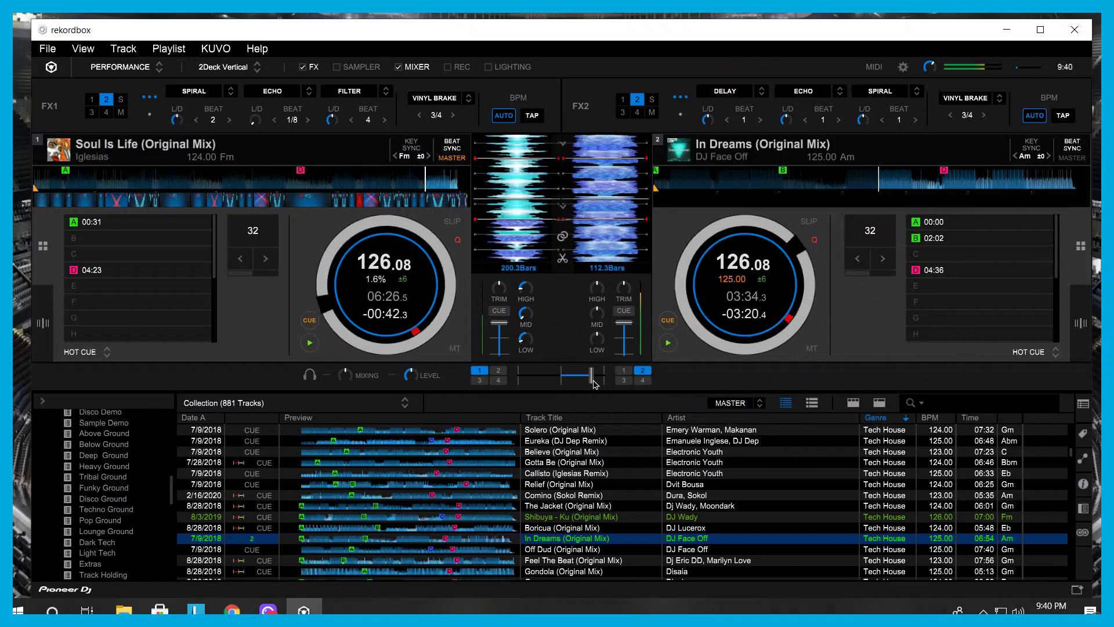
pyautogui.moveTo(586, 376); pyautogui.dragTo(605, 382)
# Step: Load All About the Bass from the Tech House tracks onto deck 1 and line it up, paused and beat-synced, at hot cue A
pyautogui.scroll(-5, 580, 453)
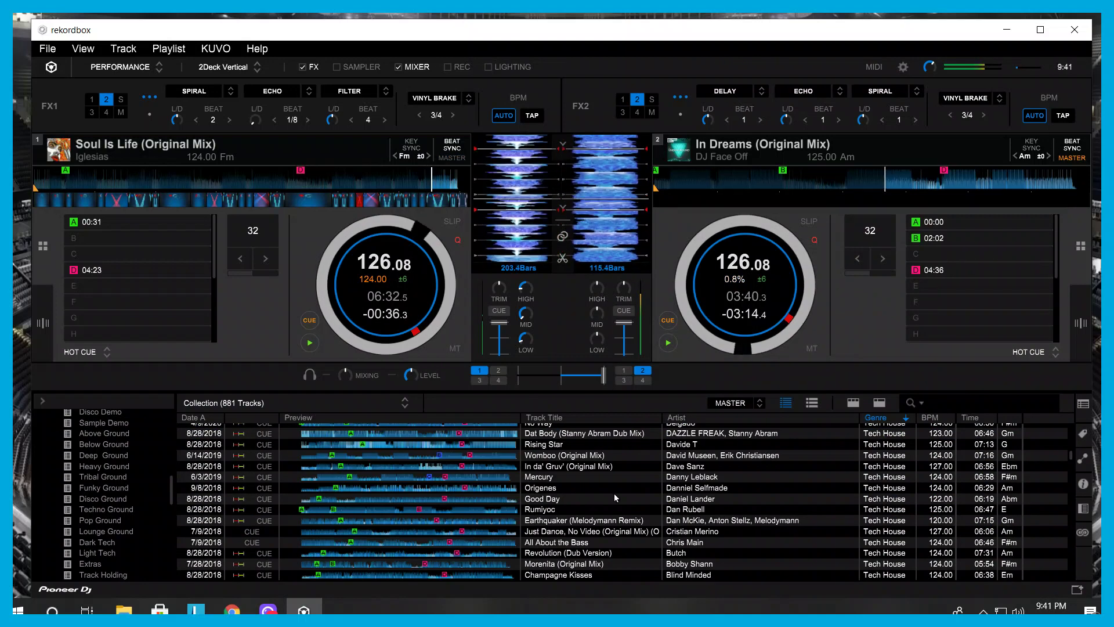
pyautogui.moveTo(580, 542); pyautogui.dragTo(167, 196)
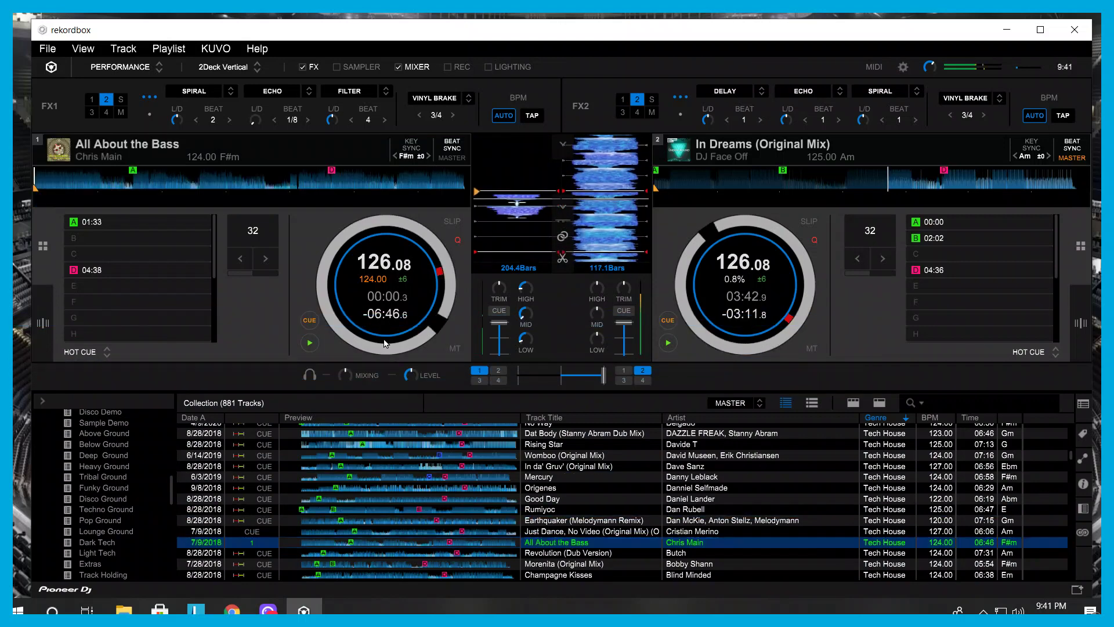
pyautogui.click(113, 222)
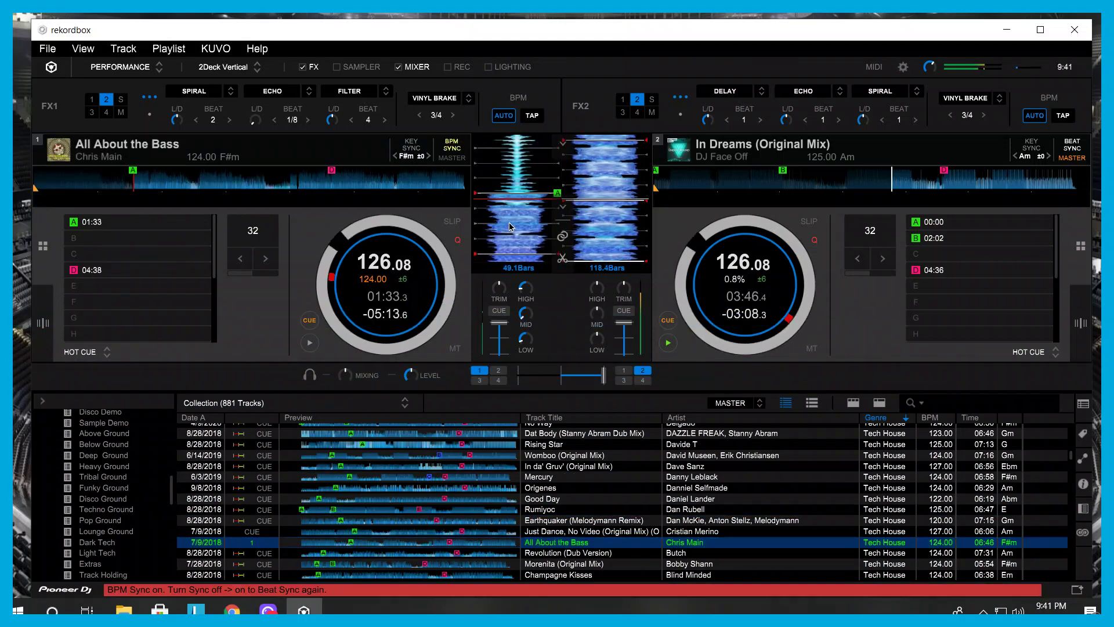
pyautogui.click(451, 147)
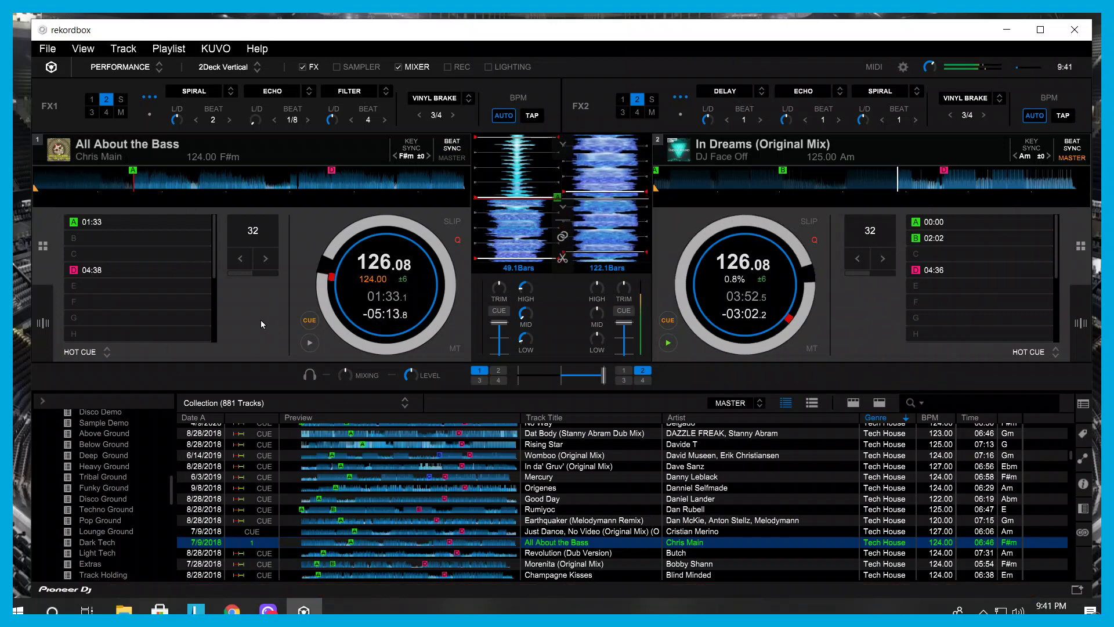
pyautogui.scroll(-2, 620, 469)
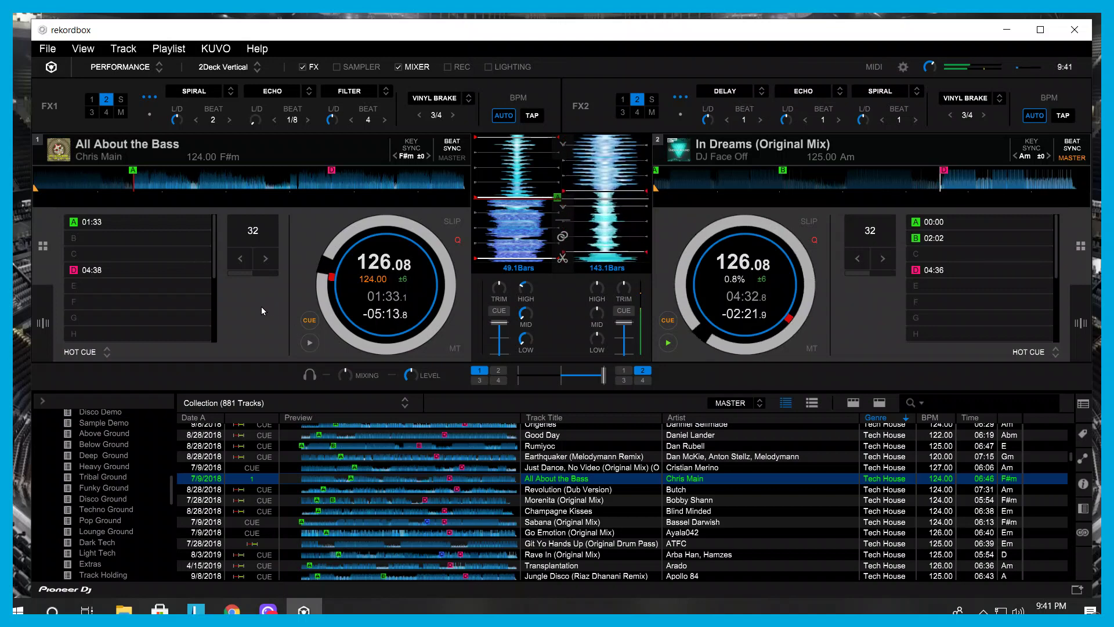
# Step: Start deck 1, bring the crossfader back to about centre, and restore that deck's high, mid and low EQ
pyautogui.click(310, 343)
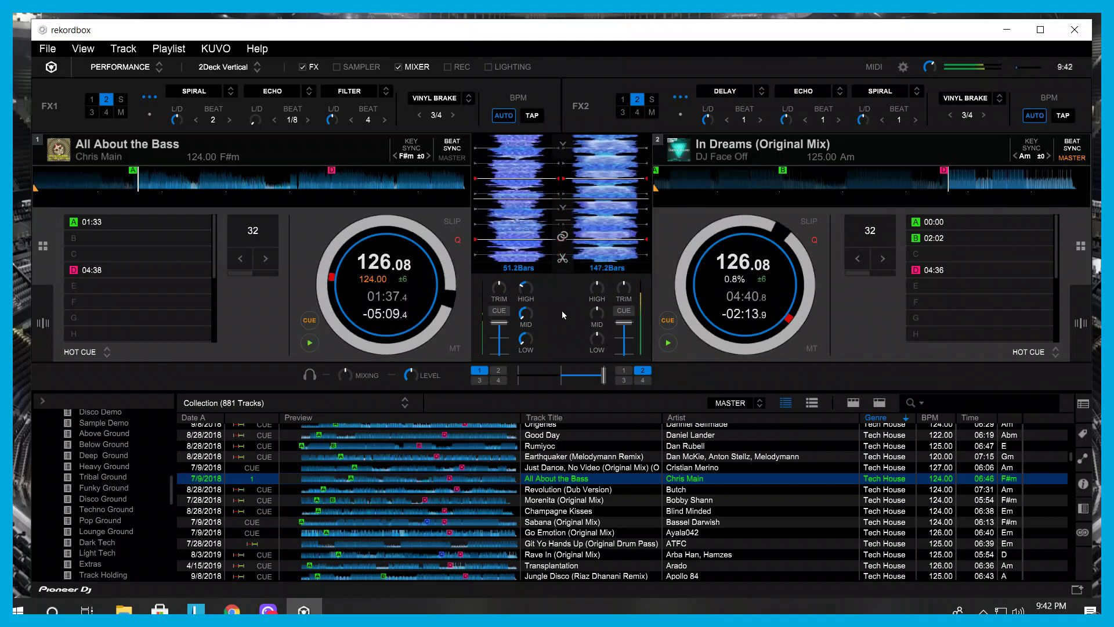
pyautogui.moveTo(603, 375); pyautogui.dragTo(568, 378)
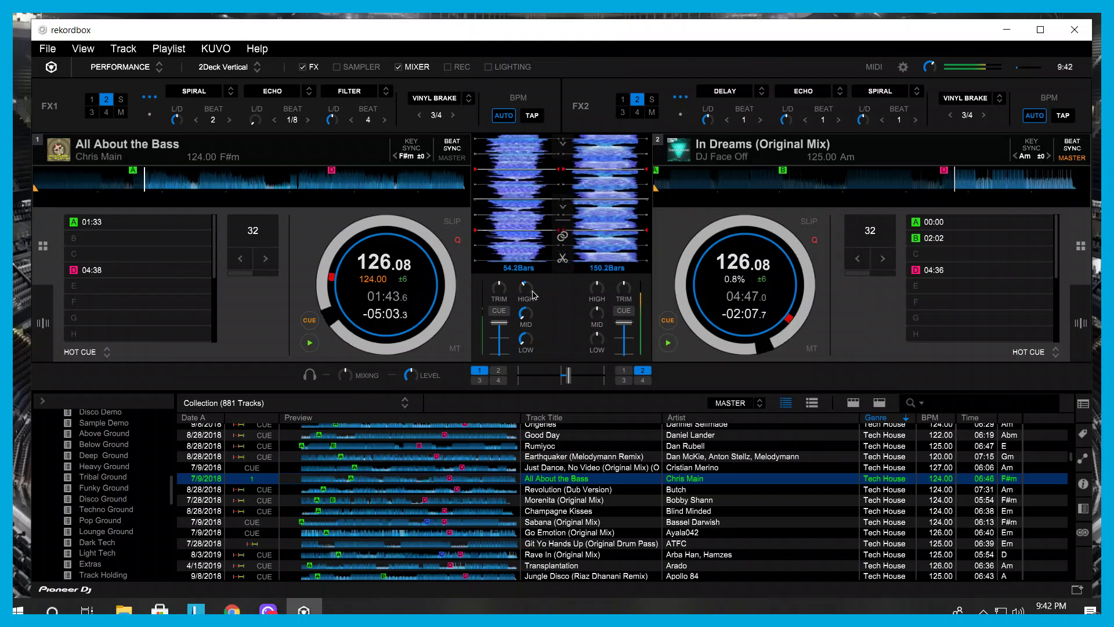
pyautogui.moveTo(529, 290)
pyautogui.mouseDown()
pyautogui.moveTo(539, 278)
pyautogui.moveTo(535, 308)
pyautogui.mouseUp()
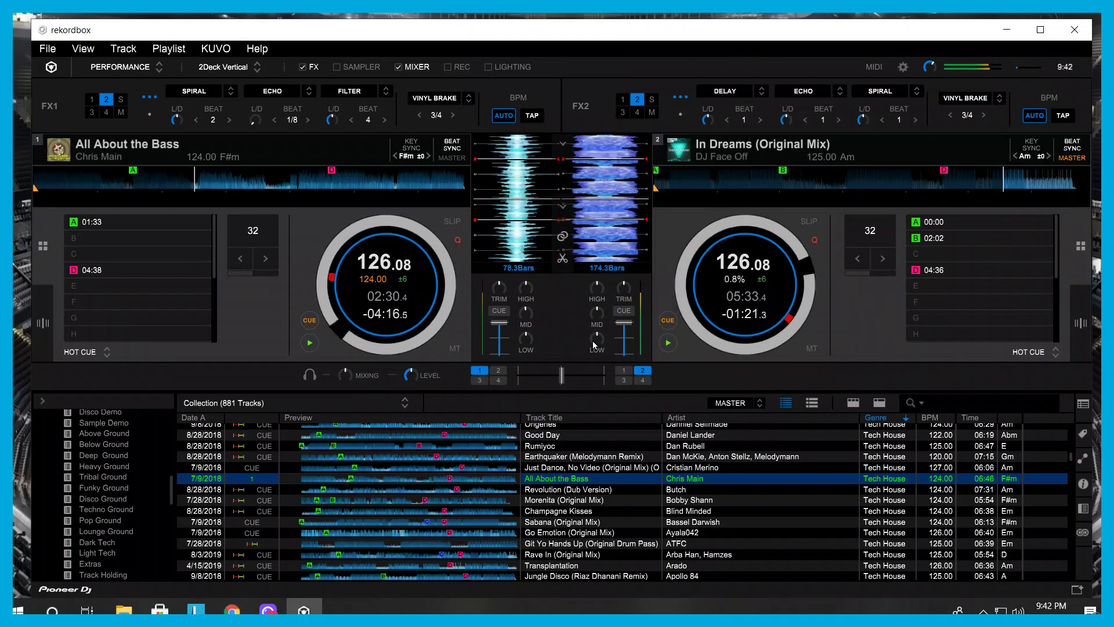
# Step: Cut deck 2's low, mid and high EQ while moving the crossfader in stages fully to deck 1
pyautogui.moveTo(598, 346); pyautogui.dragTo(576, 355)
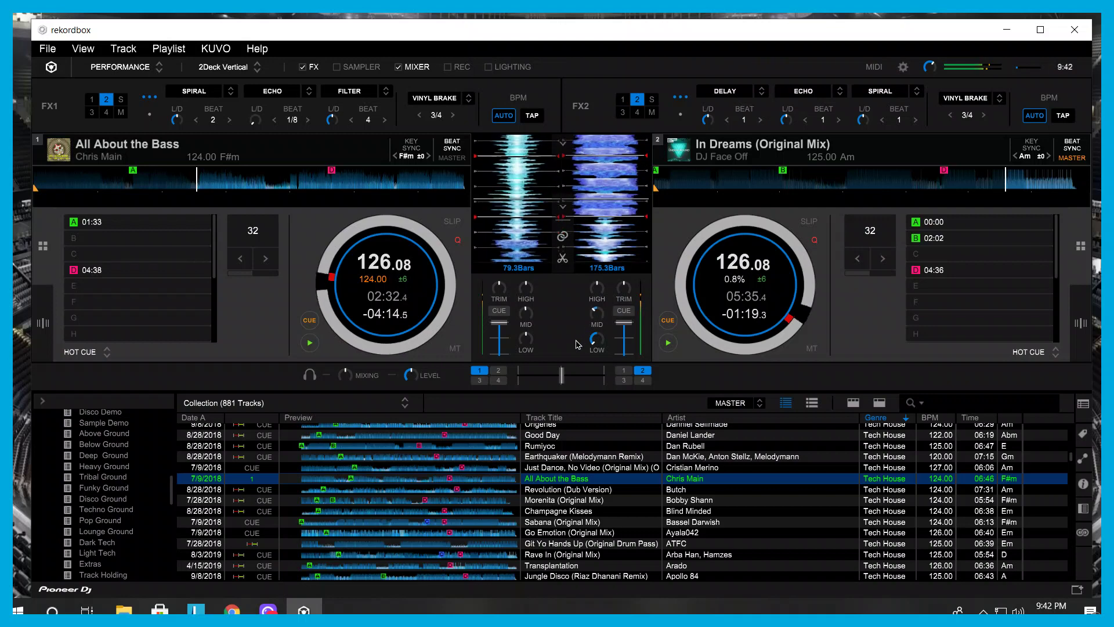
pyautogui.moveTo(561, 376); pyautogui.dragTo(543, 375)
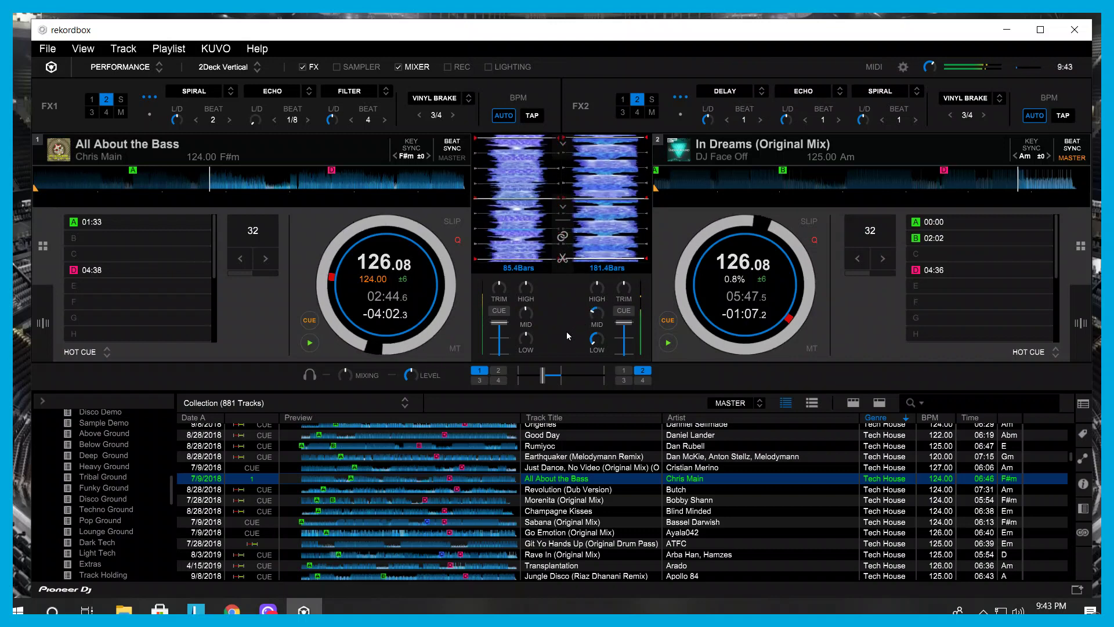
pyautogui.moveTo(597, 287); pyautogui.dragTo(593, 321)
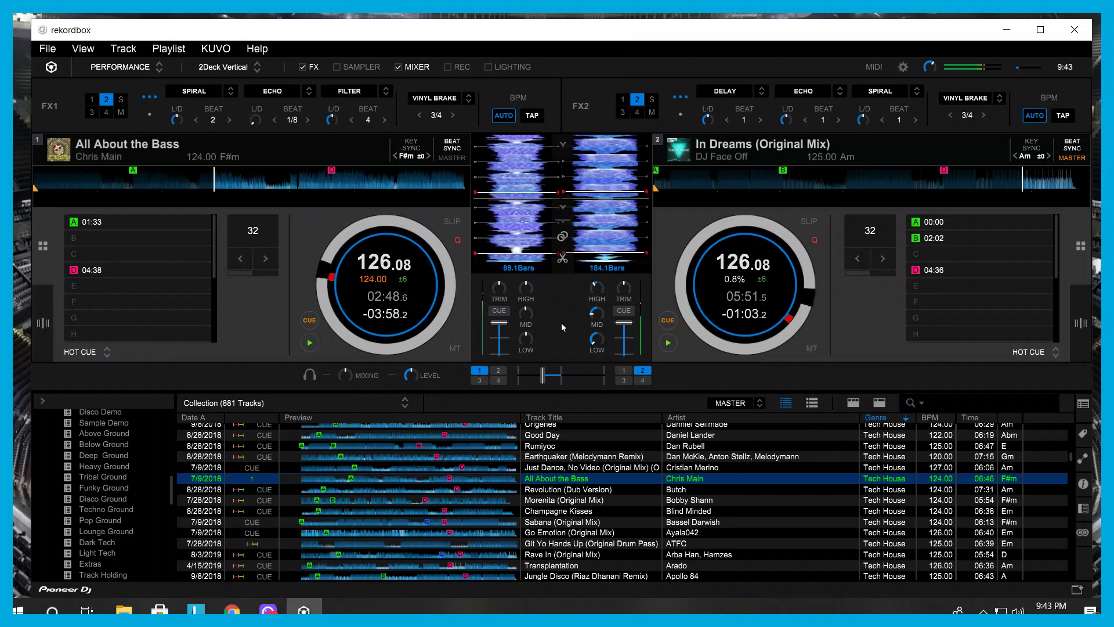
pyautogui.moveTo(540, 379); pyautogui.dragTo(532, 378)
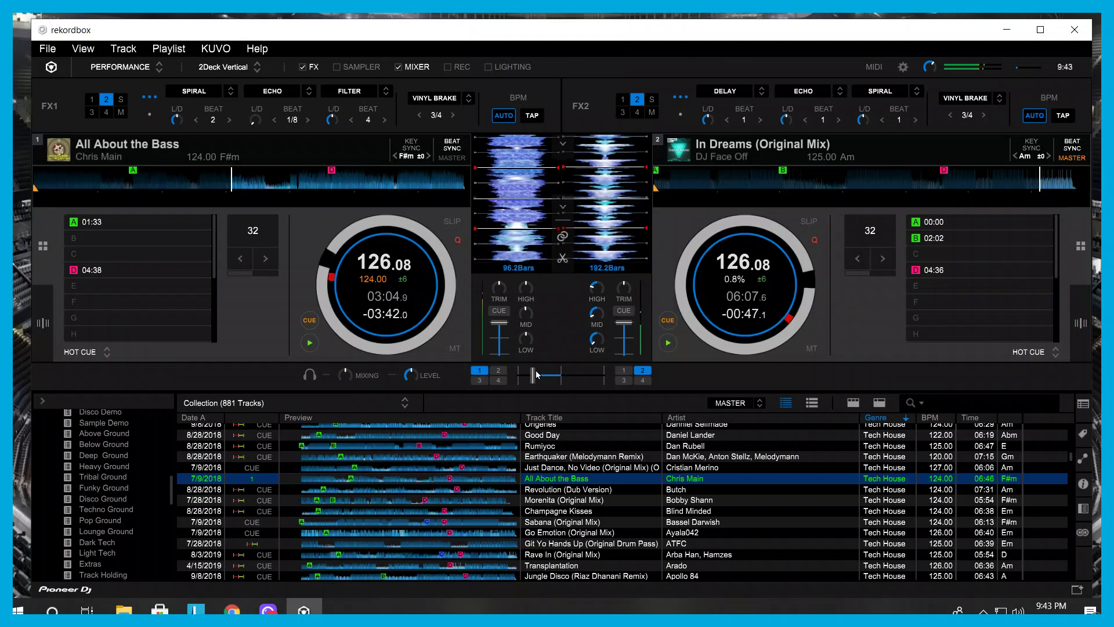
pyautogui.moveTo(528, 376); pyautogui.dragTo(519, 375)
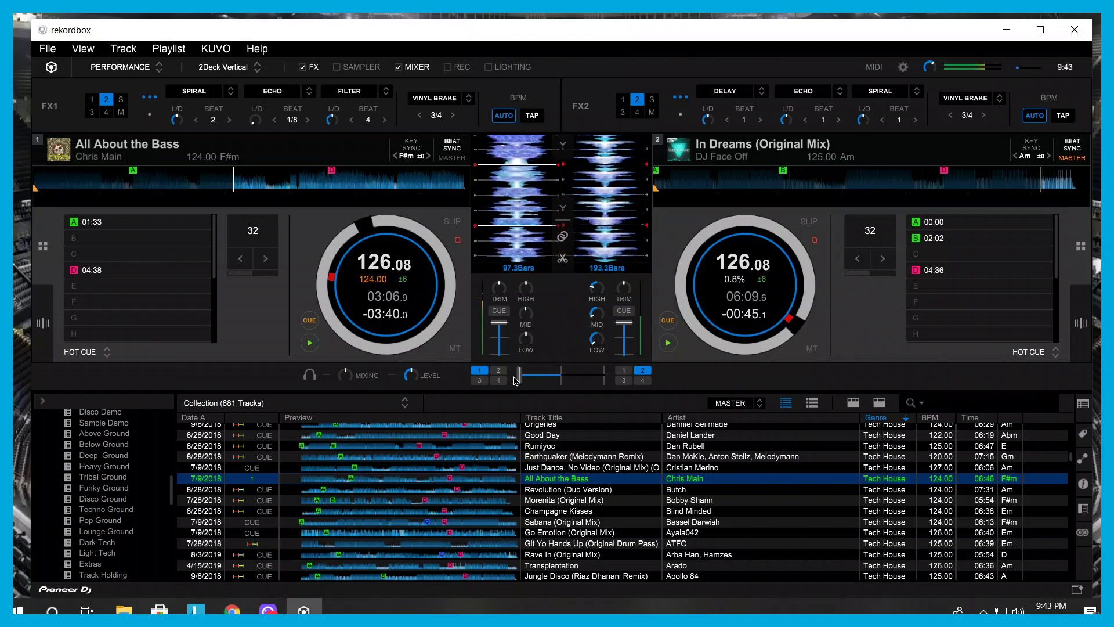
# Step: Load Liberate (Original Mix) from the Tech House tracks onto deck 2, and replace it with Spick & Span (Original mix)
pyautogui.scroll(-5, 559, 475)
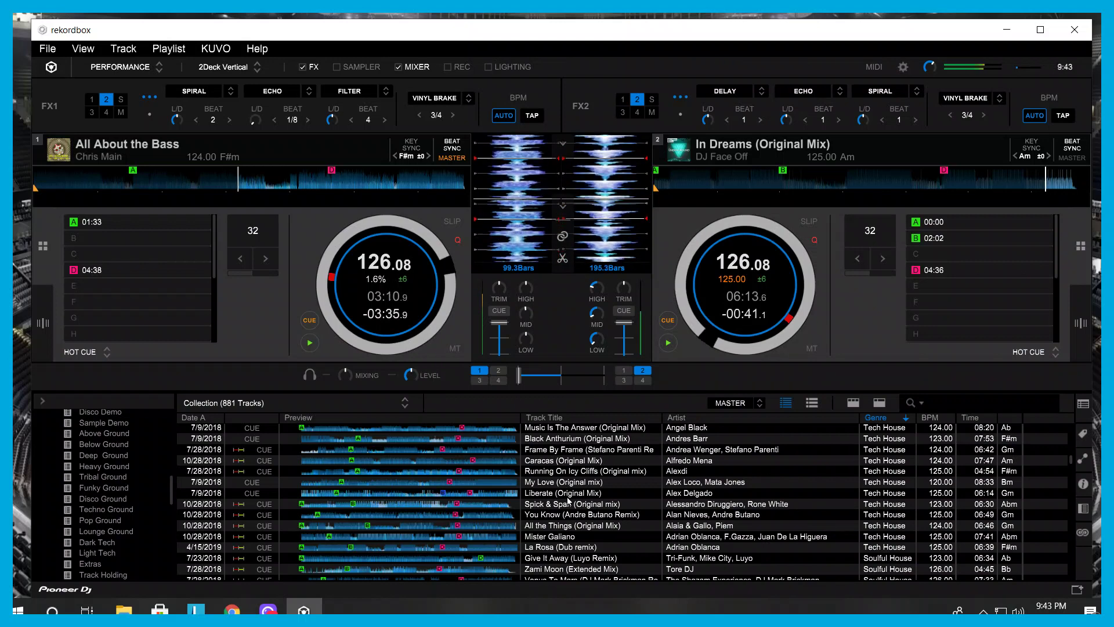
pyautogui.moveTo(568, 493); pyautogui.dragTo(881, 232)
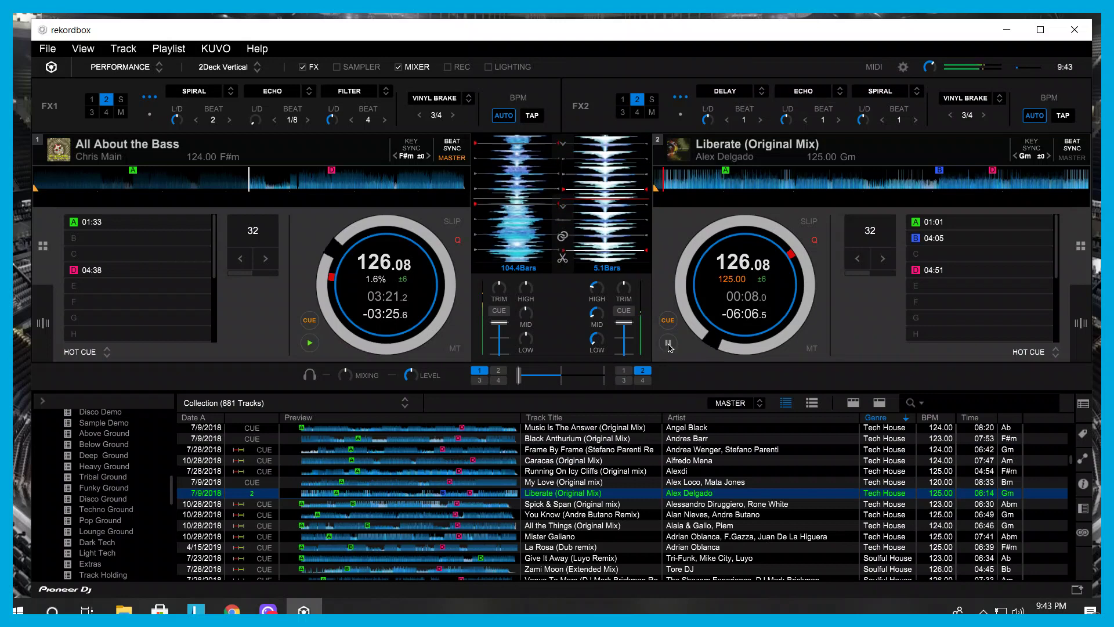
pyautogui.moveTo(579, 504); pyautogui.dragTo(733, 324)
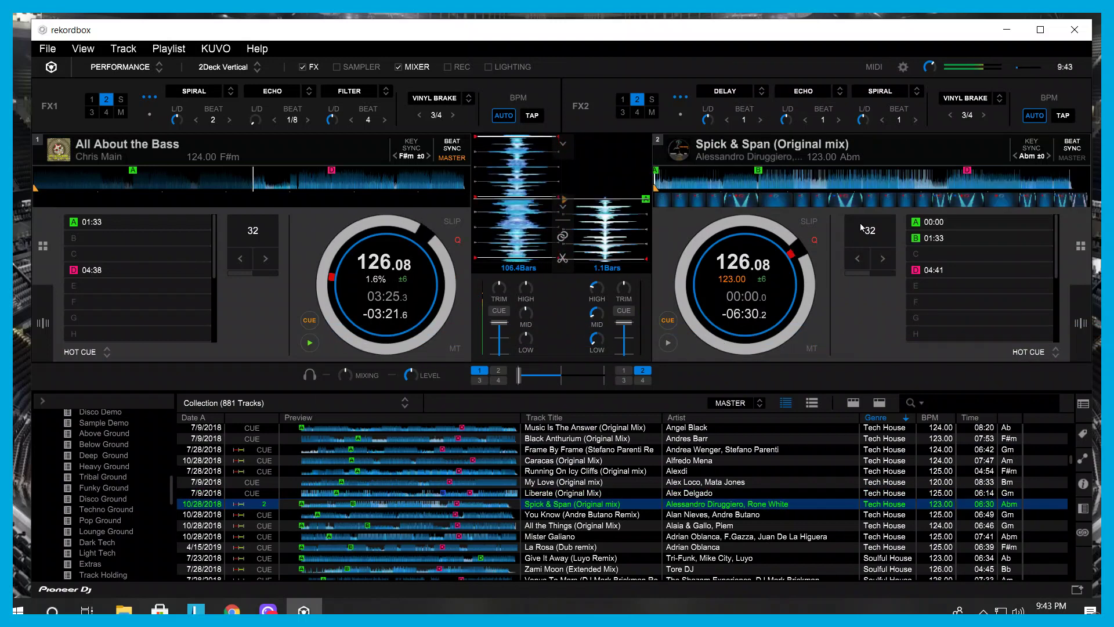
# Step: Jump deck 2 to hot cue B, pause it, align its waveform on that cue and set beat sync
pyautogui.click(934, 241)
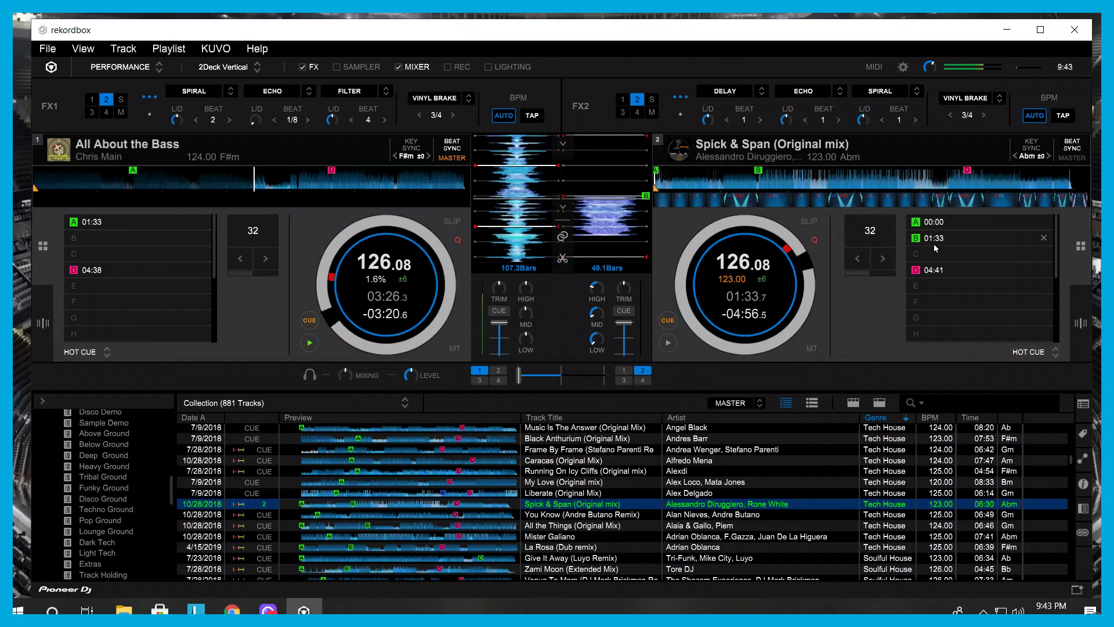
pyautogui.click(668, 343)
pyautogui.moveTo(592, 223); pyautogui.dragTo(595, 251)
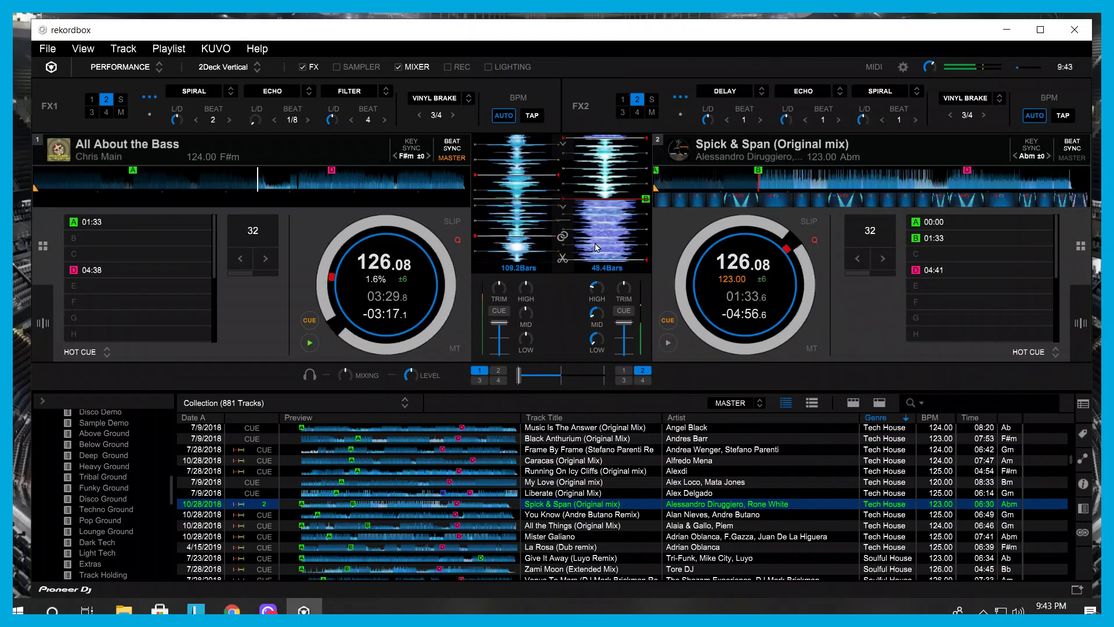
pyautogui.click(1075, 145)
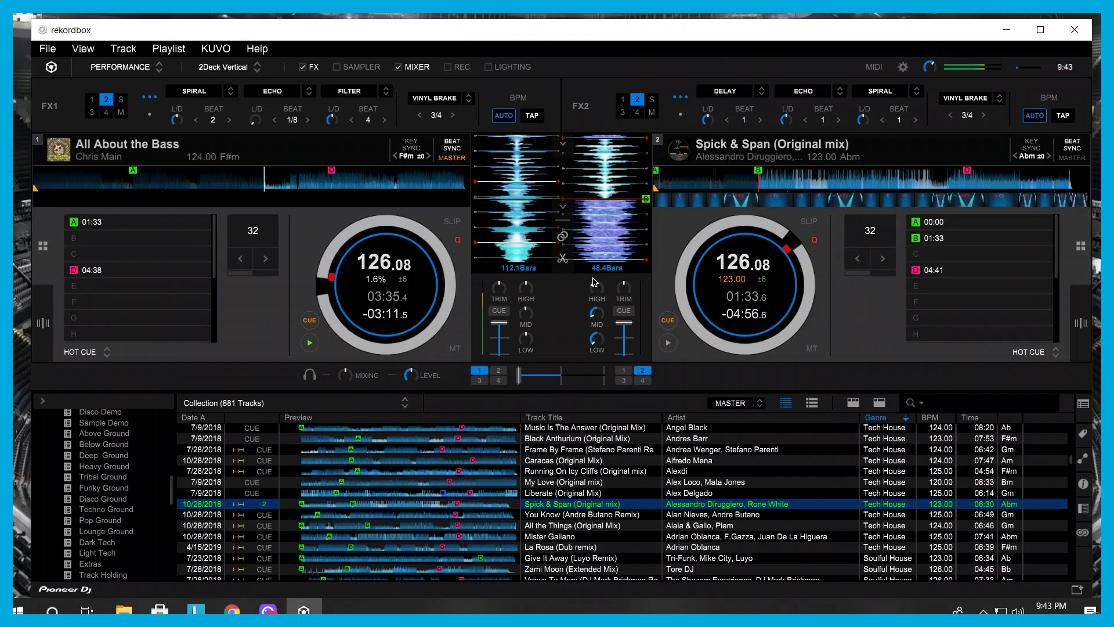
# Step: Start Spick & Span on deck 2 with its high EQ lowered and bring the crossfader to the centre
pyautogui.moveTo(594, 282); pyautogui.dragTo(590, 353)
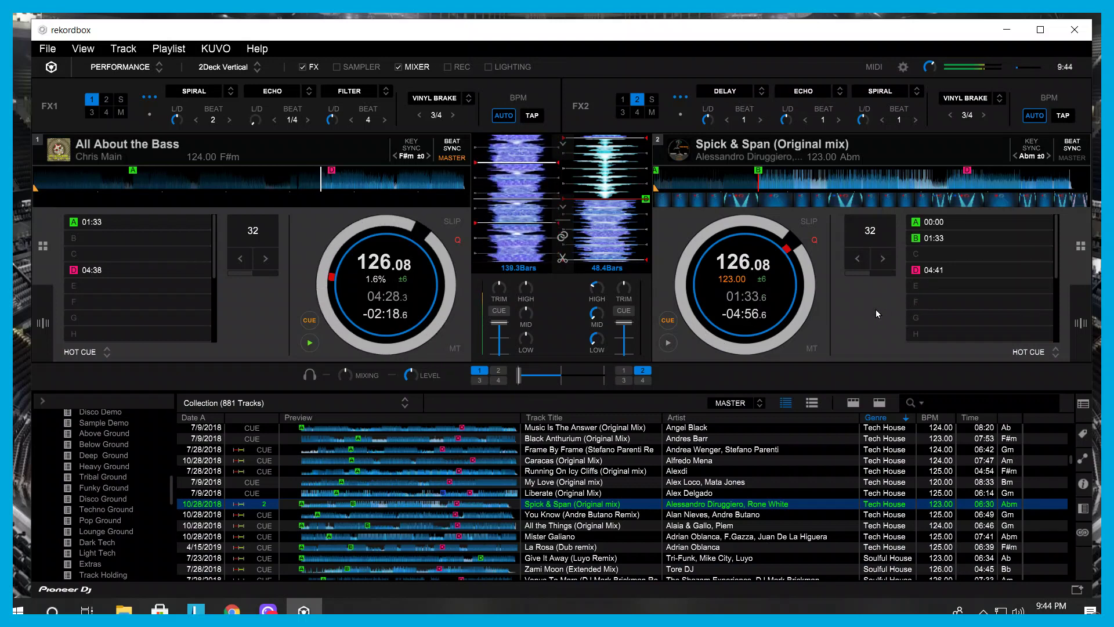
pyautogui.click(669, 343)
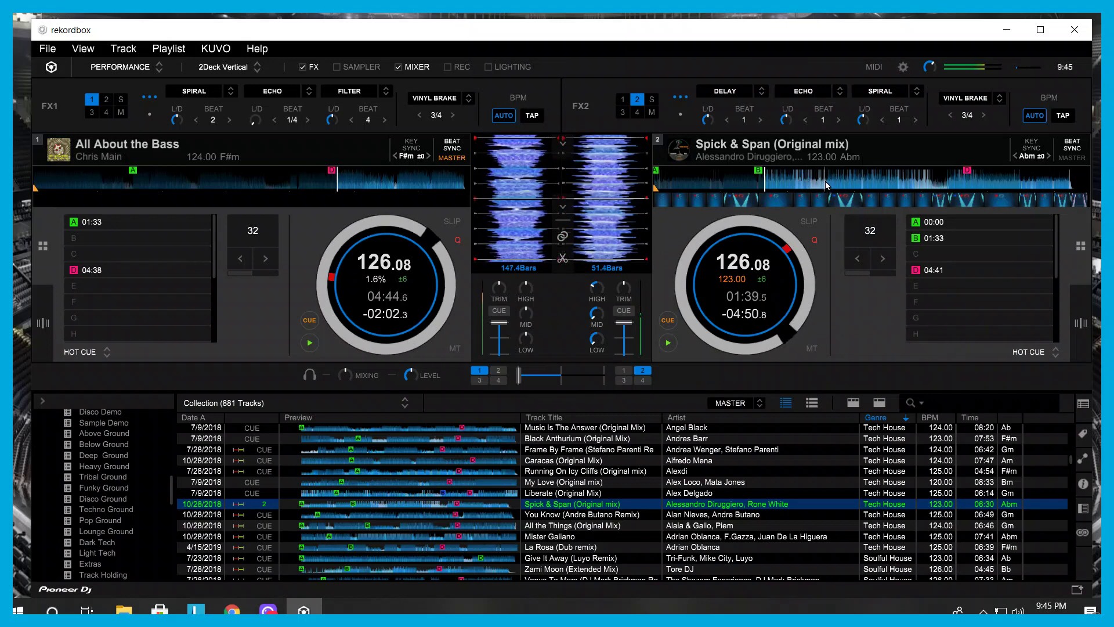
pyautogui.moveTo(519, 375); pyautogui.dragTo(538, 376)
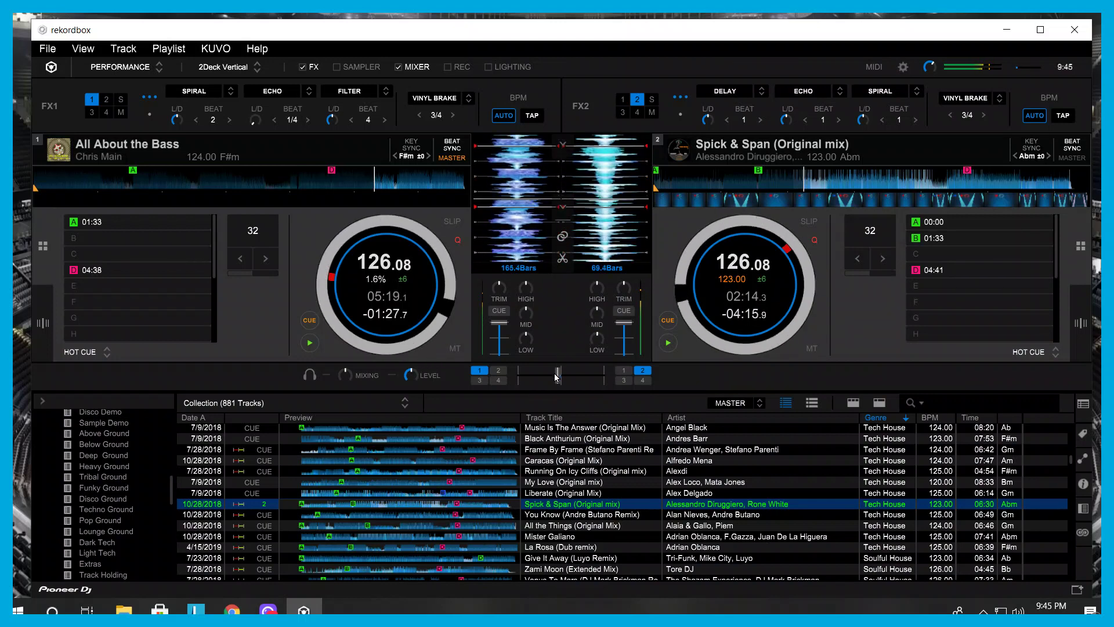
pyautogui.moveTo(556, 376); pyautogui.dragTo(561, 381)
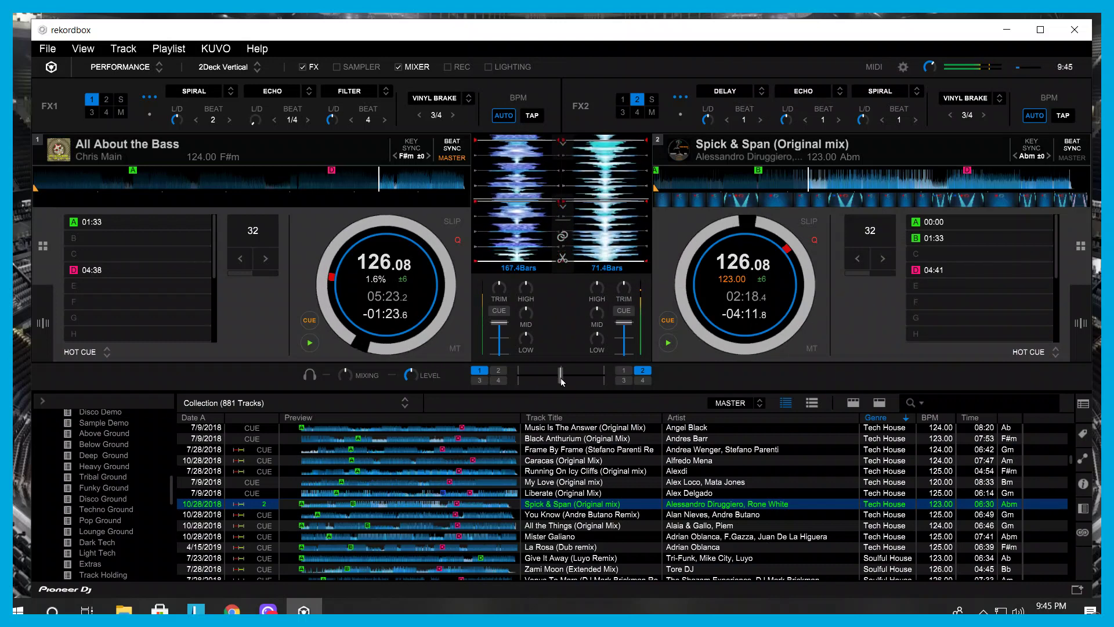
# Step: Cut the low and mid EQ of deck 1 and move the crossfader fully over to deck 2
pyautogui.moveTo(527, 342); pyautogui.dragTo(529, 363)
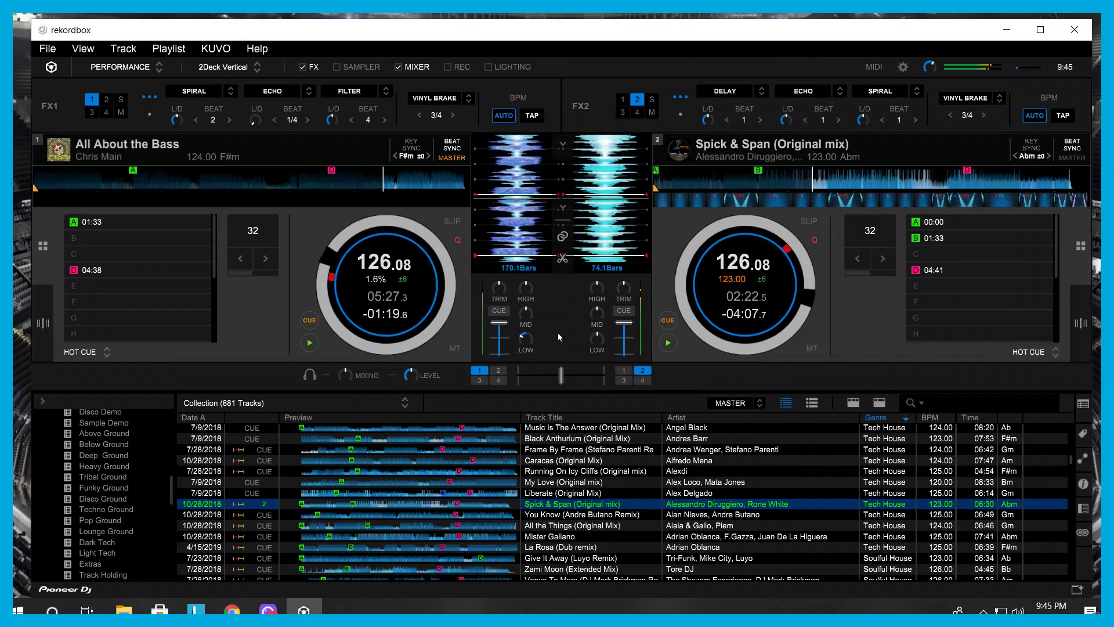
pyautogui.moveTo(561, 374); pyautogui.dragTo(564, 375)
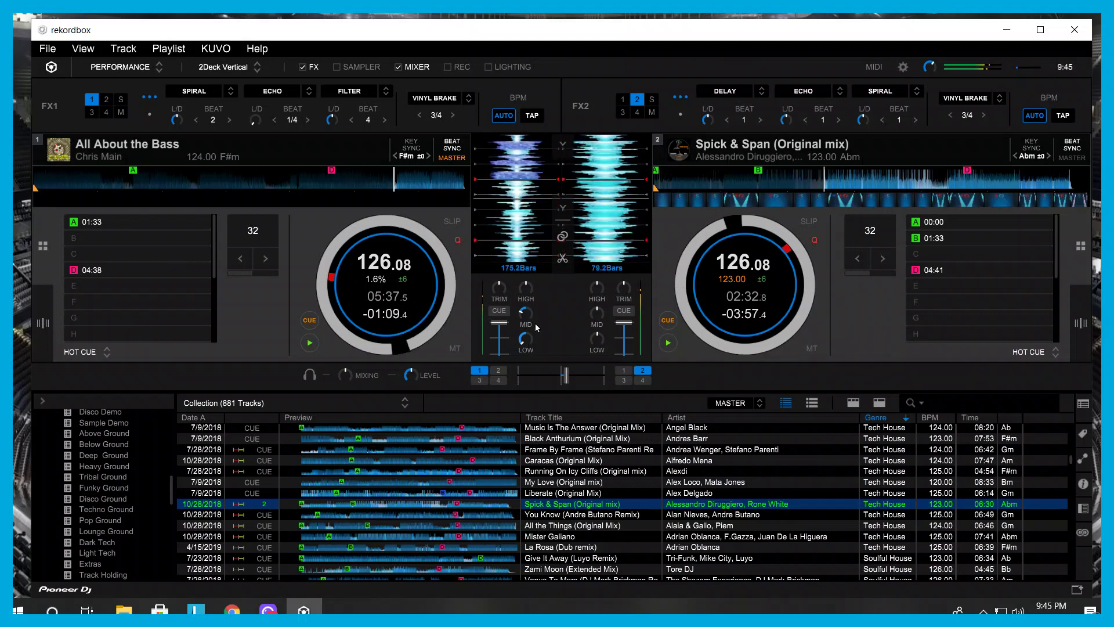
pyautogui.moveTo(565, 376); pyautogui.dragTo(604, 376)
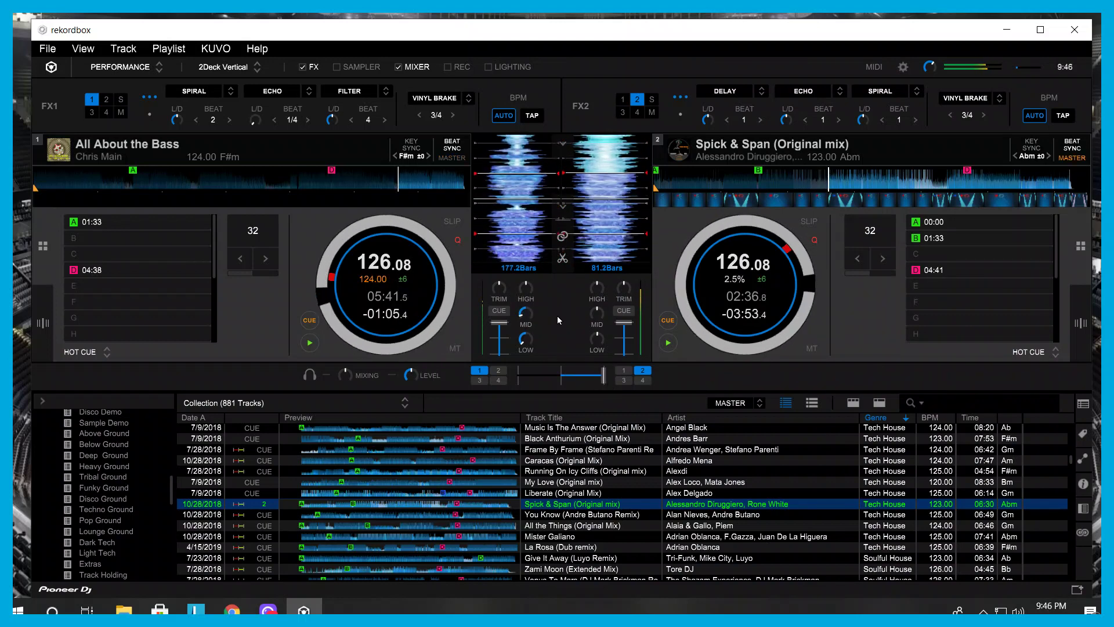
# Step: Cue up Dat Body (Stanny Abram Dub Mix) on deck 1 at hot cue A (01:33) and restore its Beat Sync
pyautogui.scroll(-1, 611, 454)
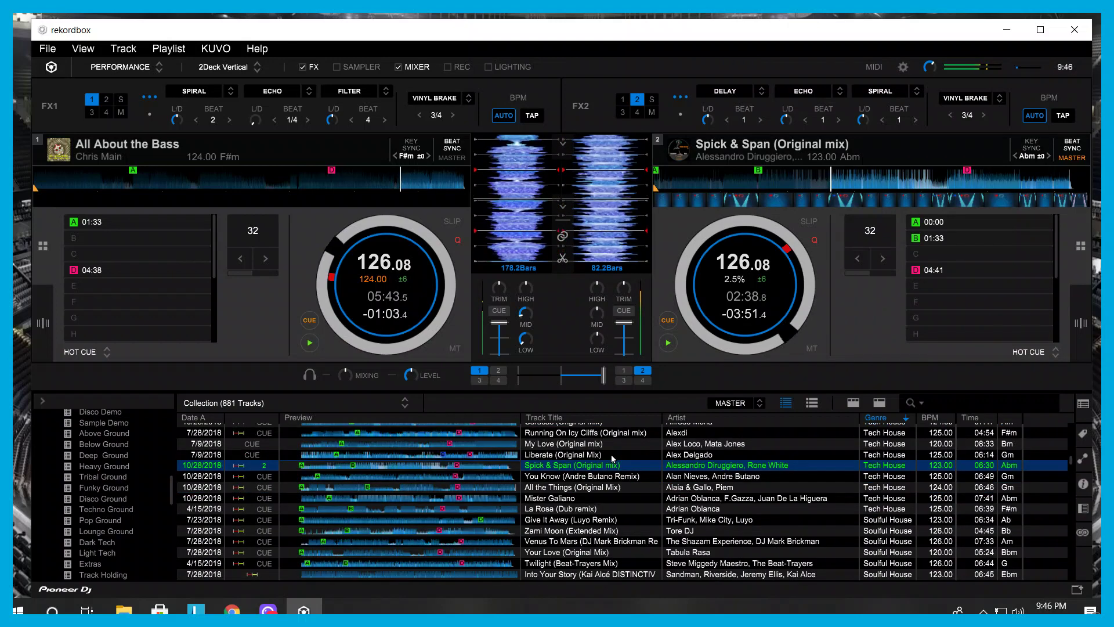
pyautogui.scroll(6, 604, 473)
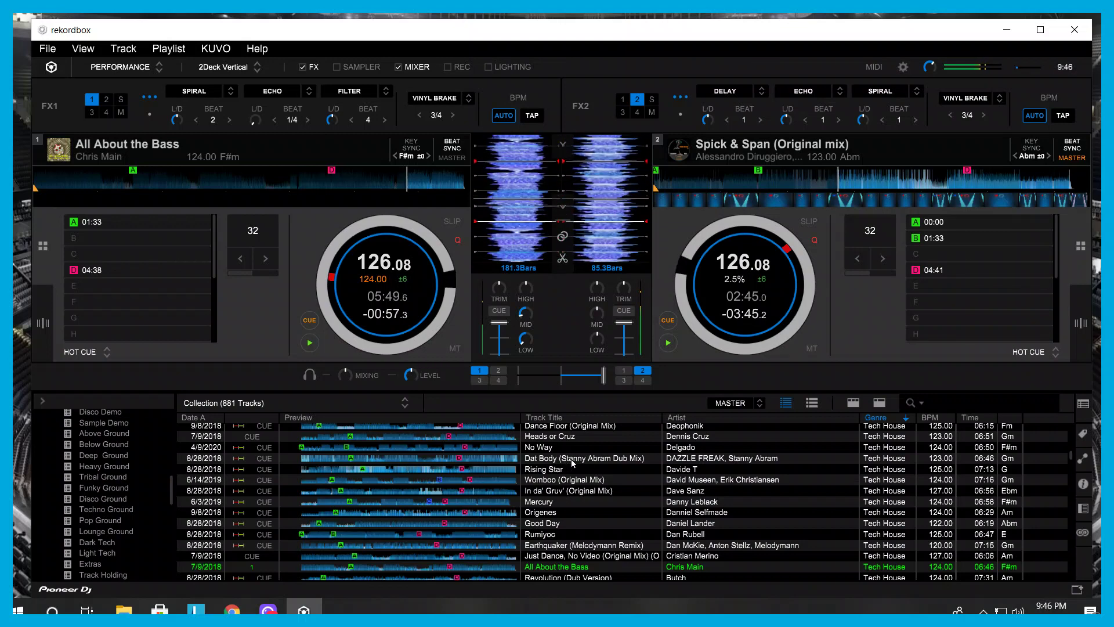
pyautogui.moveTo(571, 458); pyautogui.dragTo(259, 293)
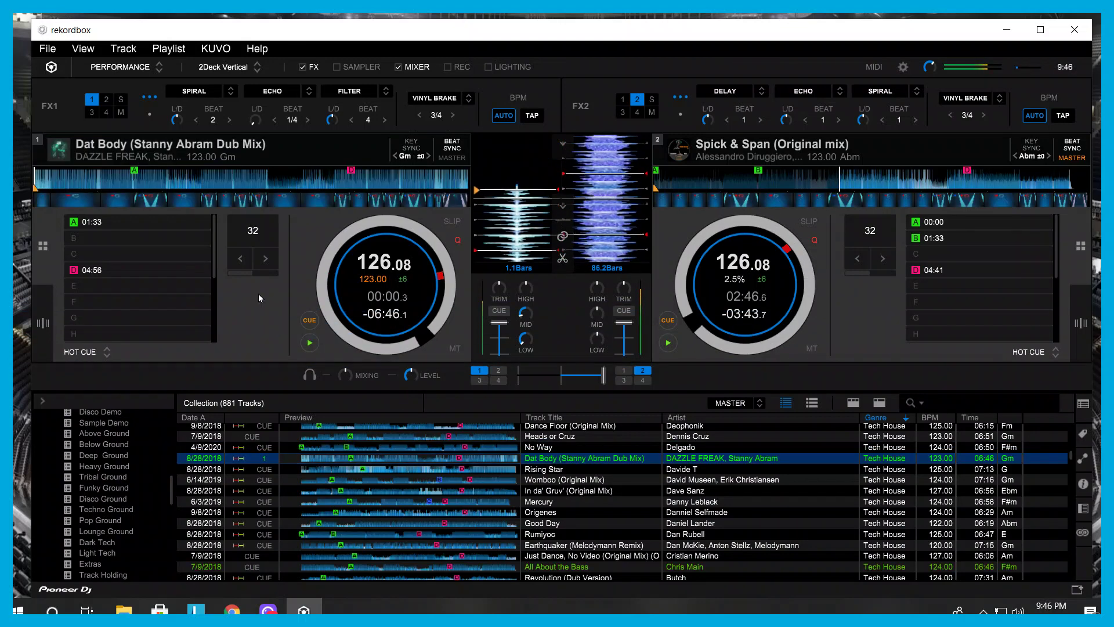
pyautogui.click(125, 221)
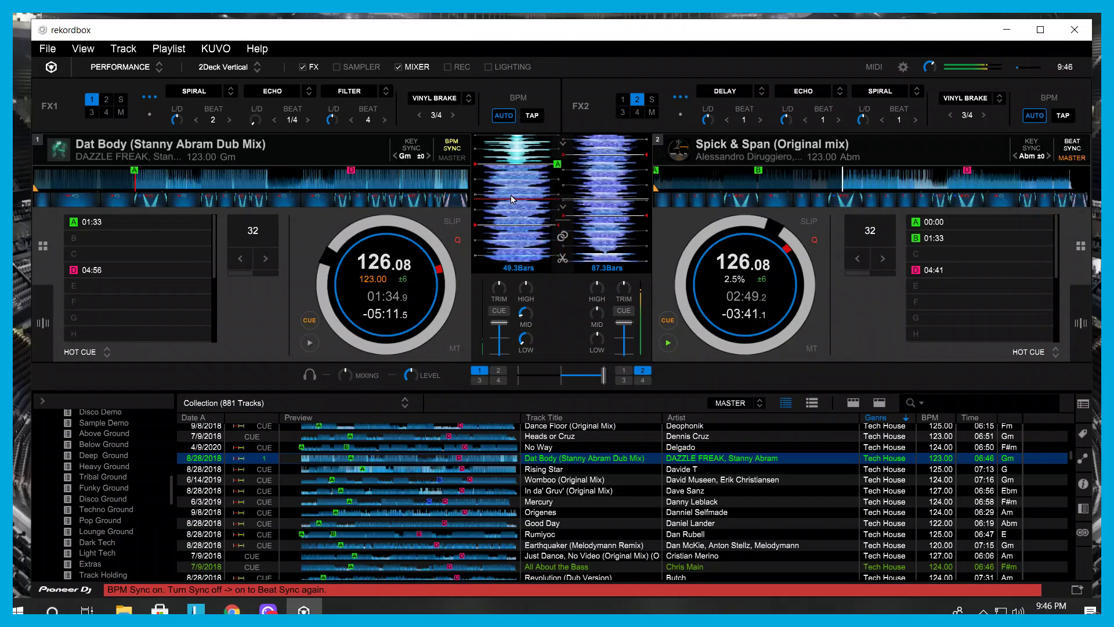
pyautogui.moveTo(513, 199); pyautogui.dragTo(490, 164)
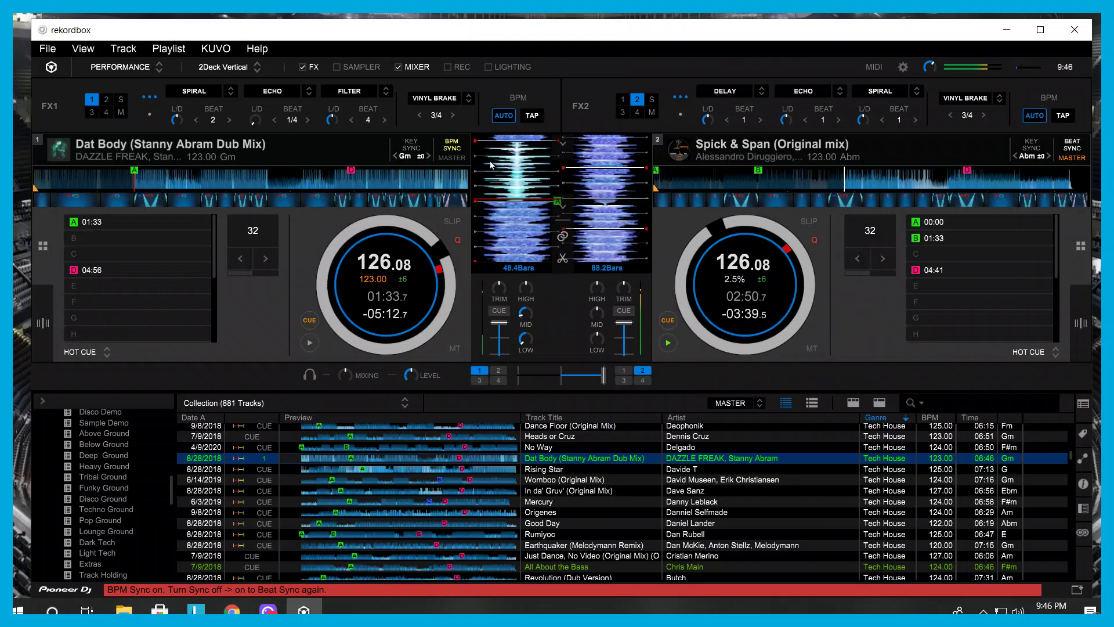
pyautogui.click(452, 150)
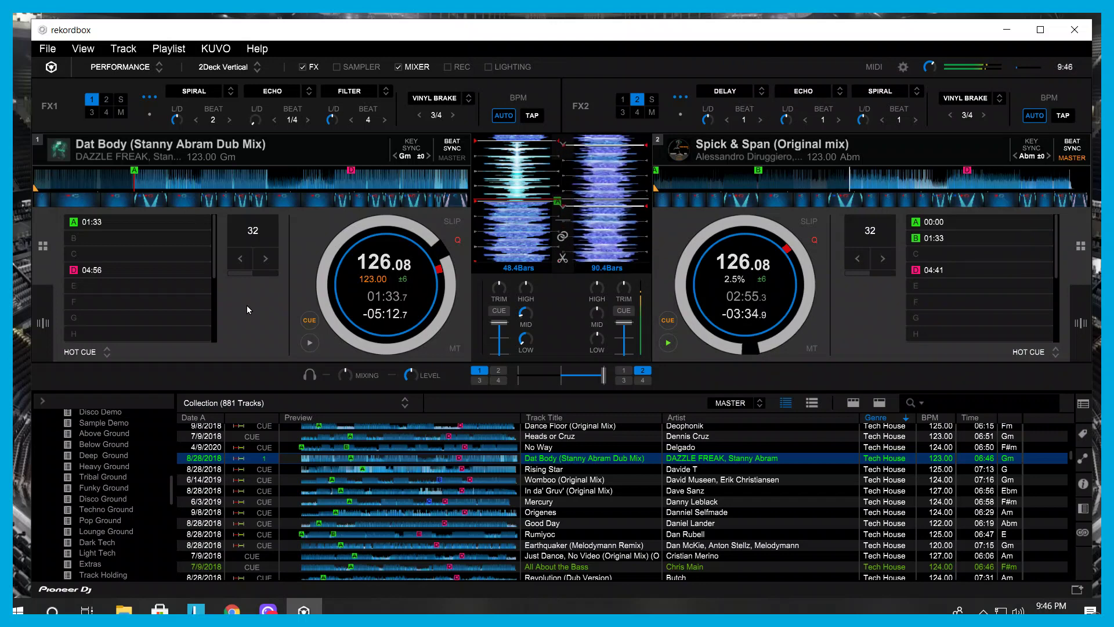
pyautogui.scroll(3, 618, 506)
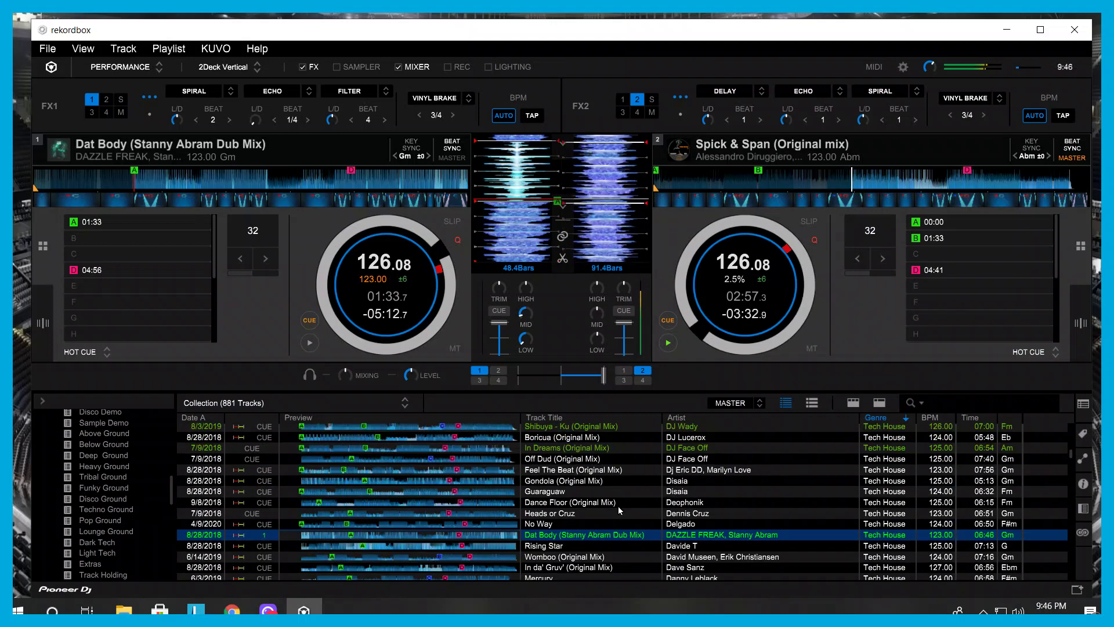
pyautogui.scroll(2, 617, 505)
pyautogui.scroll(-5, 618, 509)
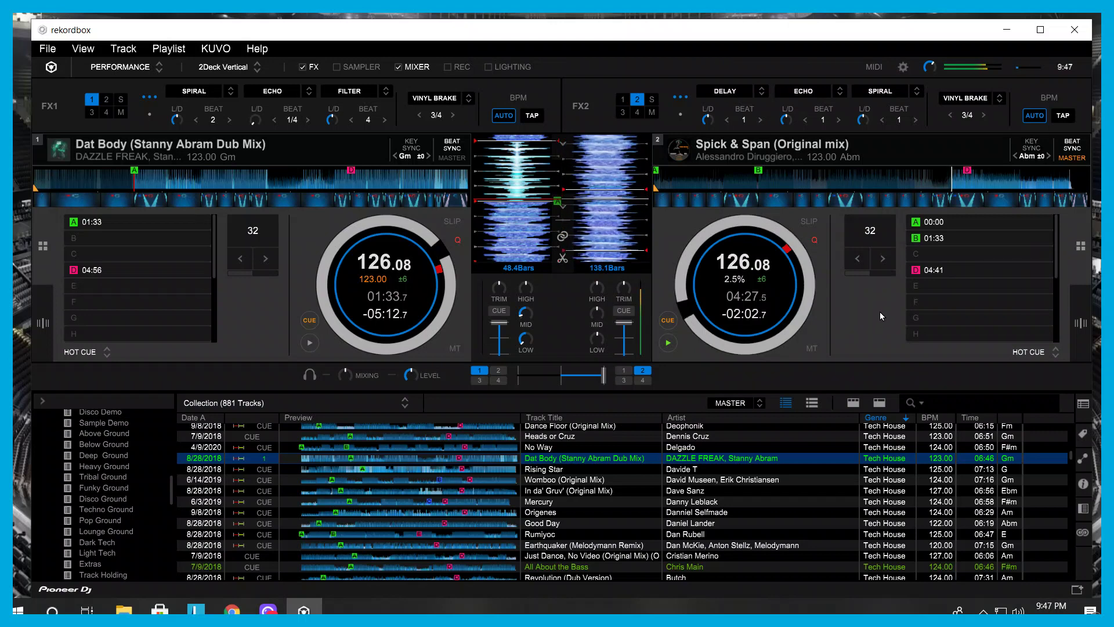
# Step: Start Dat Body on deck 1 with its high EQ lowered and bring the crossfader to about the centre
pyautogui.click(309, 344)
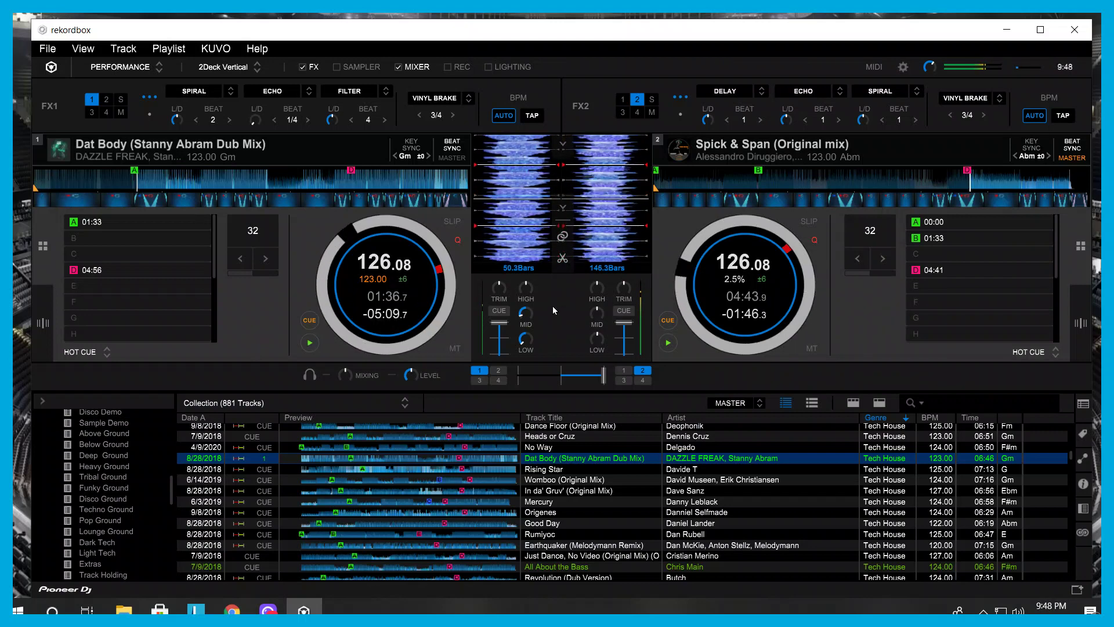
pyautogui.moveTo(526, 287); pyautogui.dragTo(525, 293)
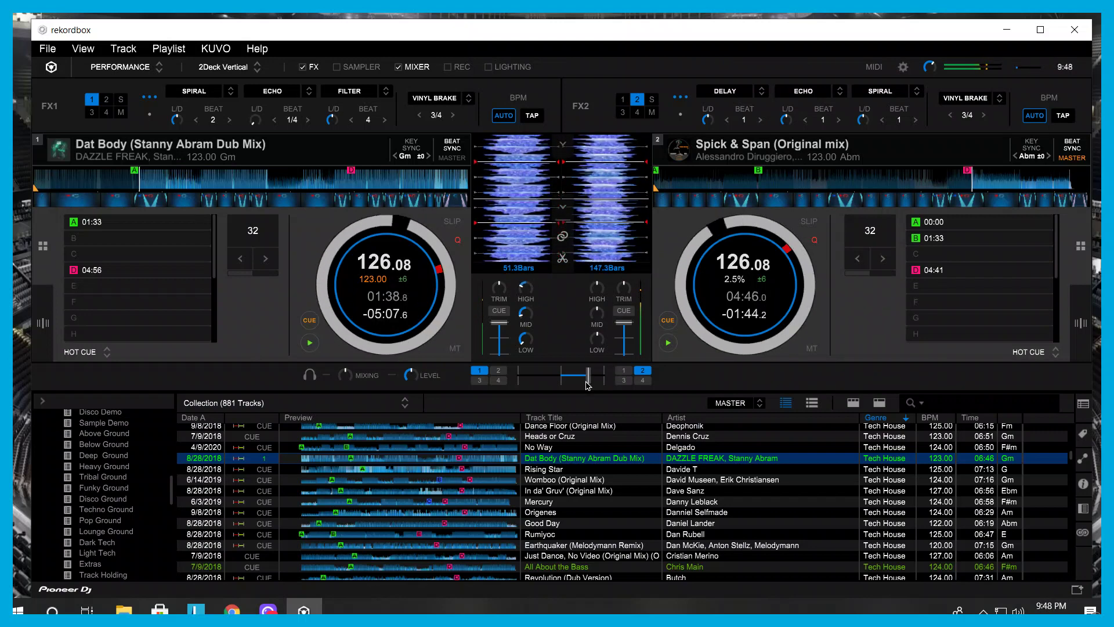
pyautogui.moveTo(603, 375); pyautogui.dragTo(562, 379)
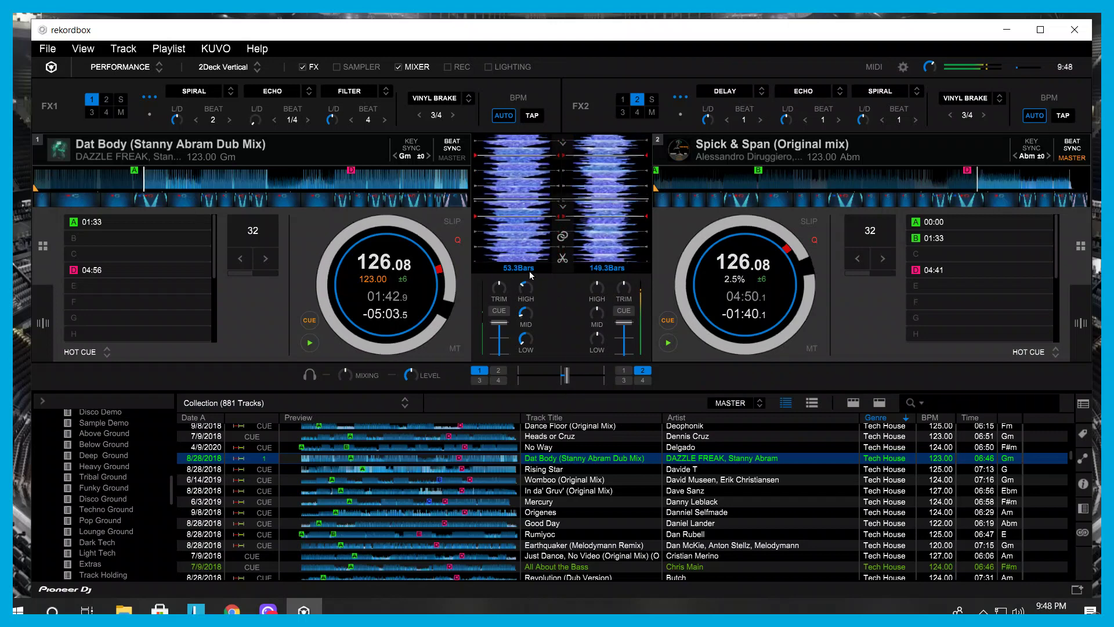
# Step: Return deck 1's high, mid and low EQ to neutral and settle the crossfader at the centre
pyautogui.moveTo(527, 288)
pyautogui.mouseDown()
pyautogui.moveTo(529, 278)
pyautogui.moveTo(542, 309)
pyautogui.moveTo(542, 291)
pyautogui.mouseUp()
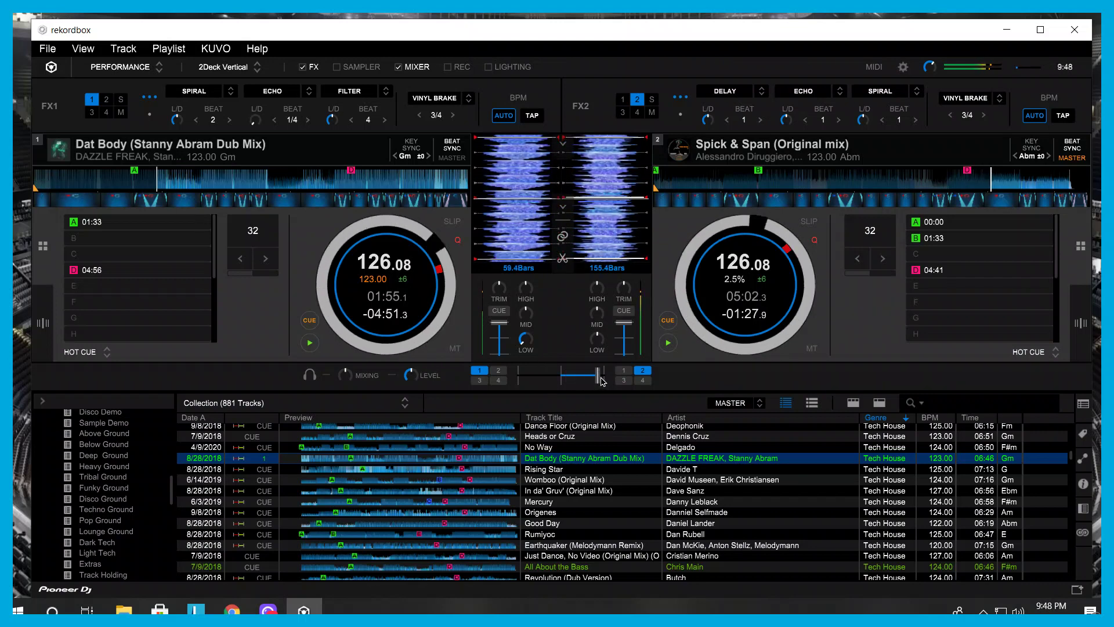
pyautogui.moveTo(572, 383); pyautogui.dragTo(564, 380)
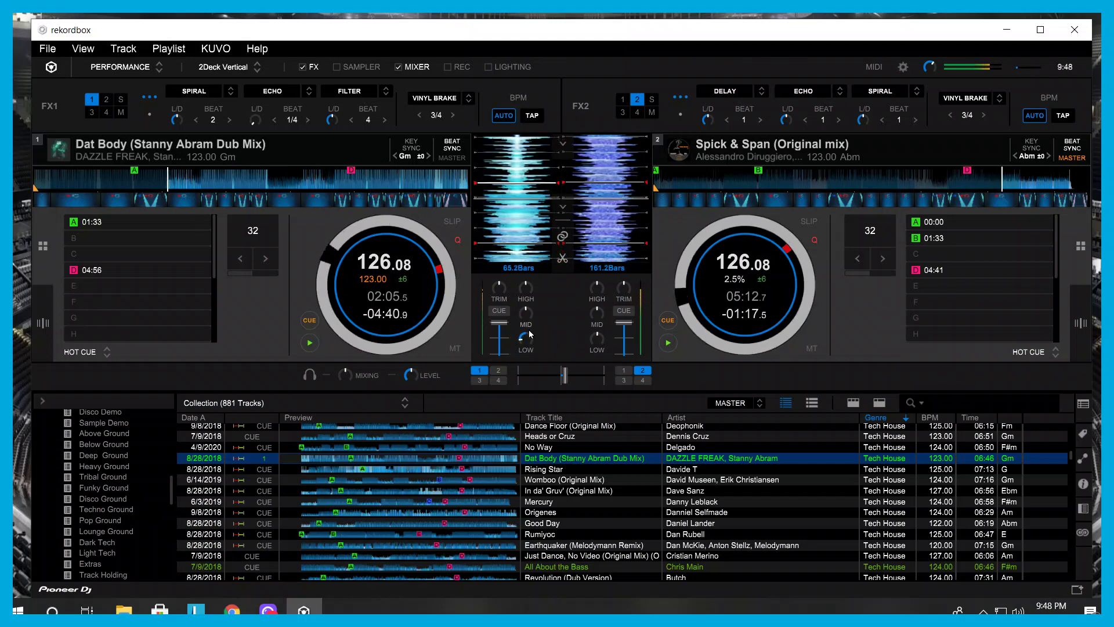
pyautogui.moveTo(531, 340); pyautogui.dragTo(532, 331)
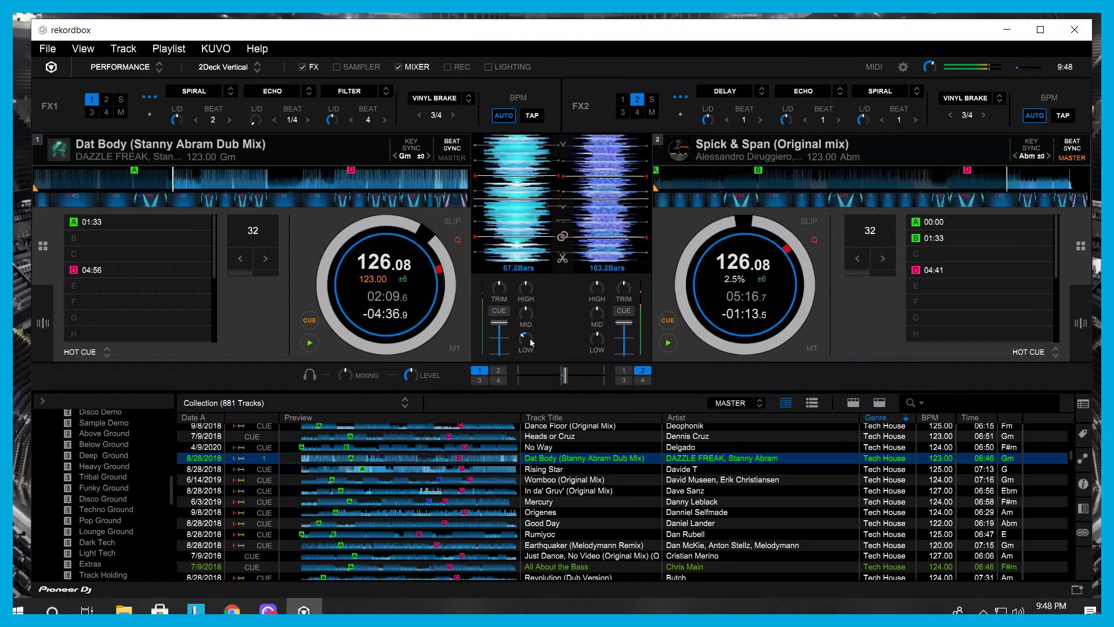
pyautogui.moveTo(530, 345); pyautogui.dragTo(530, 336)
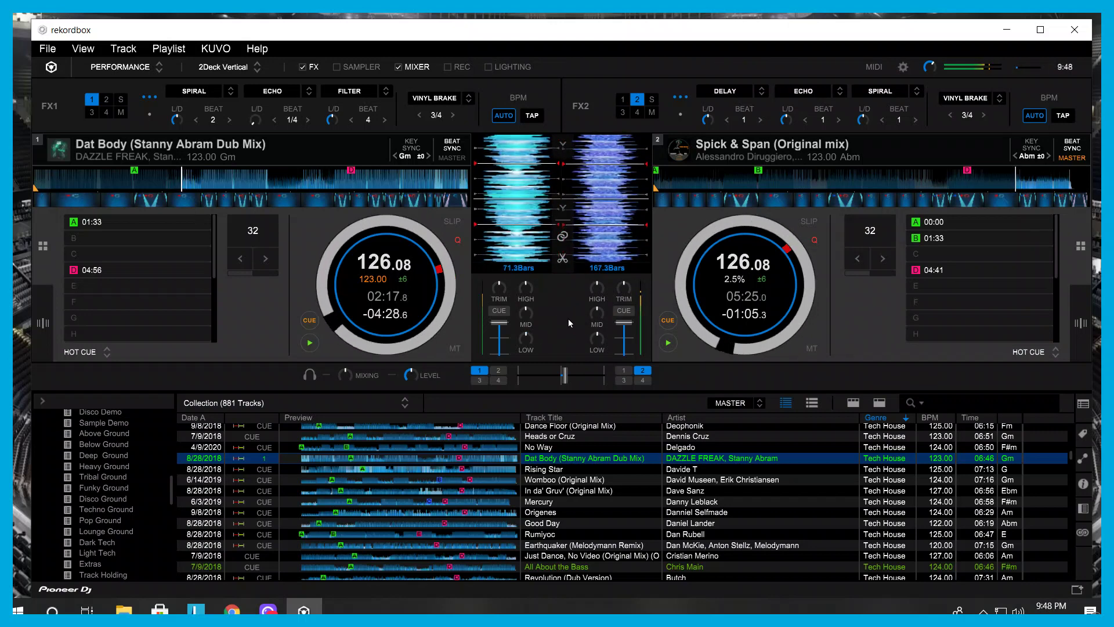
pyautogui.moveTo(564, 376); pyautogui.dragTo(563, 382)
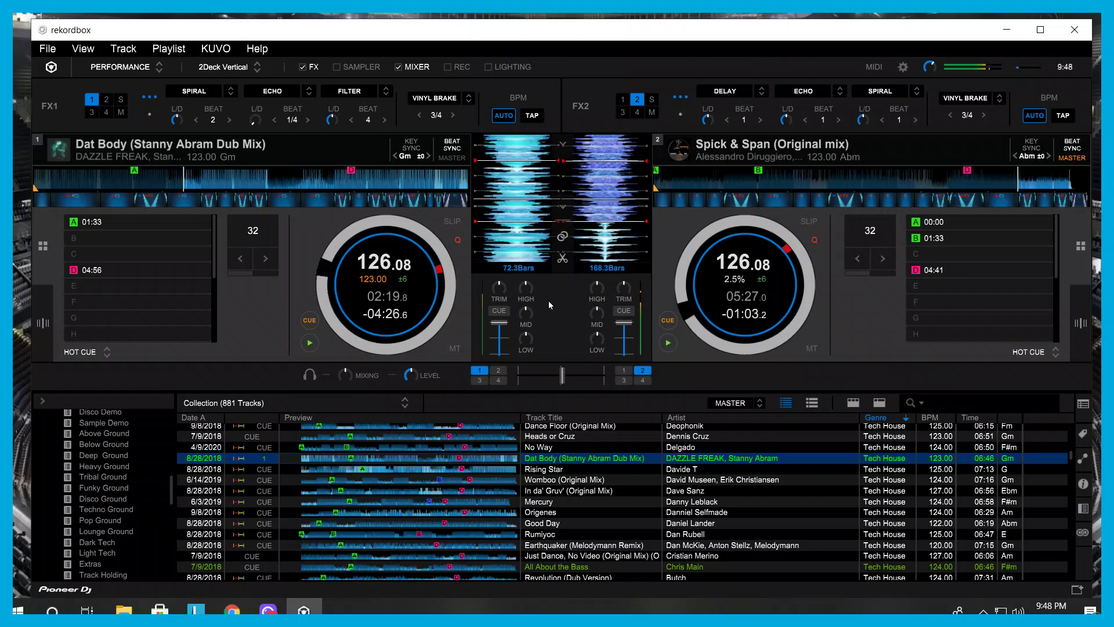
# Step: Cut deck 2's low, mid and high EQ and move the crossfader fully over to deck 1
pyautogui.moveTo(594, 336); pyautogui.dragTo(579, 369)
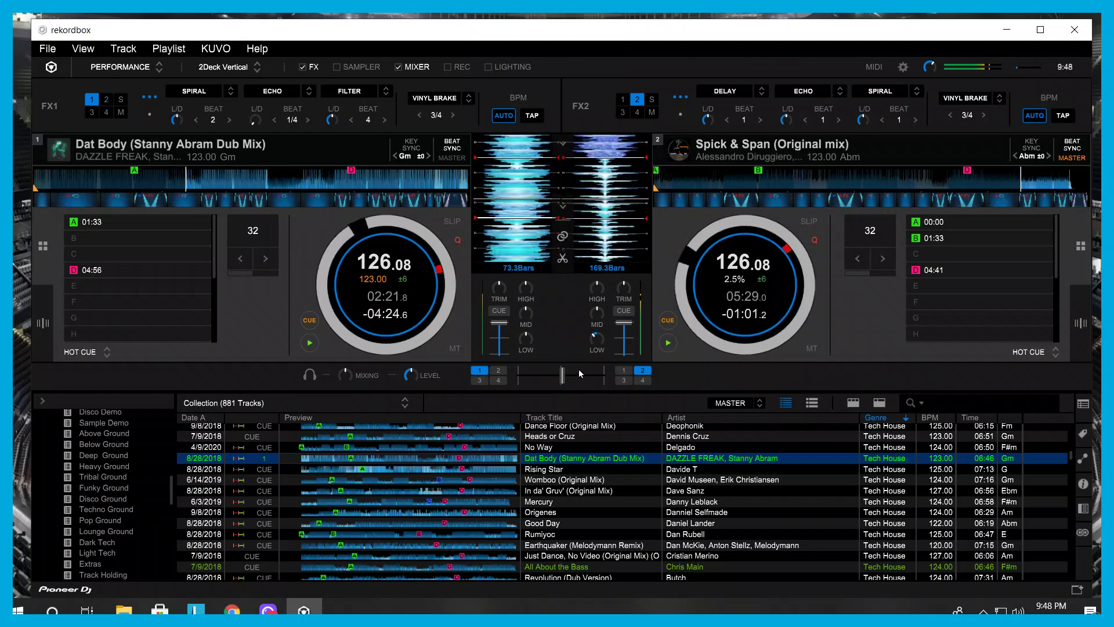
pyautogui.moveTo(596, 312); pyautogui.dragTo(566, 344)
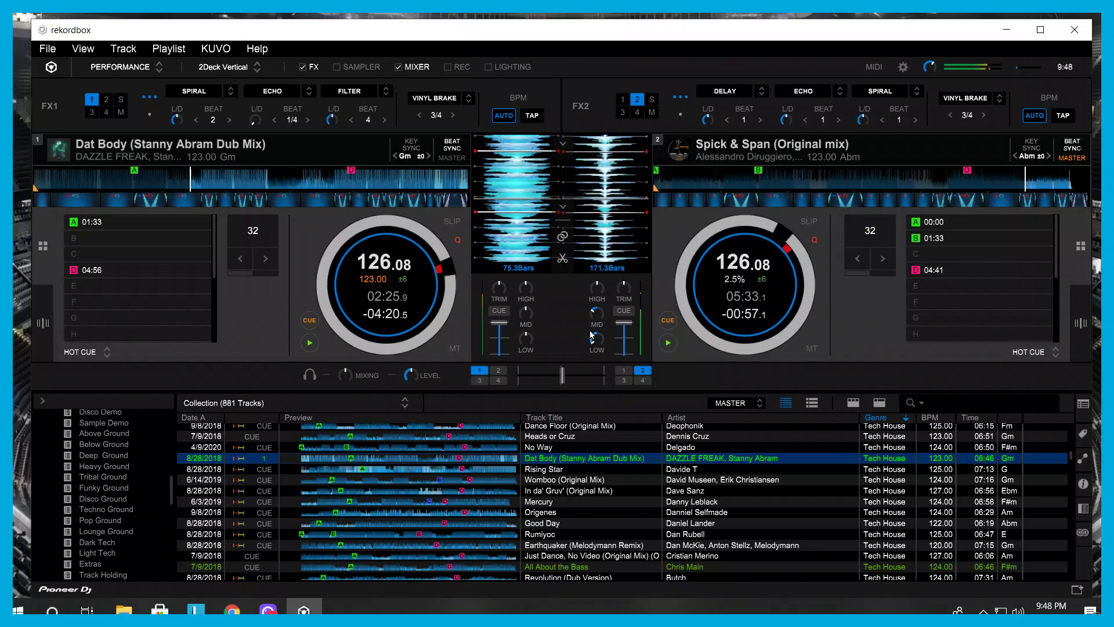
pyautogui.moveTo(595, 286); pyautogui.dragTo(559, 329)
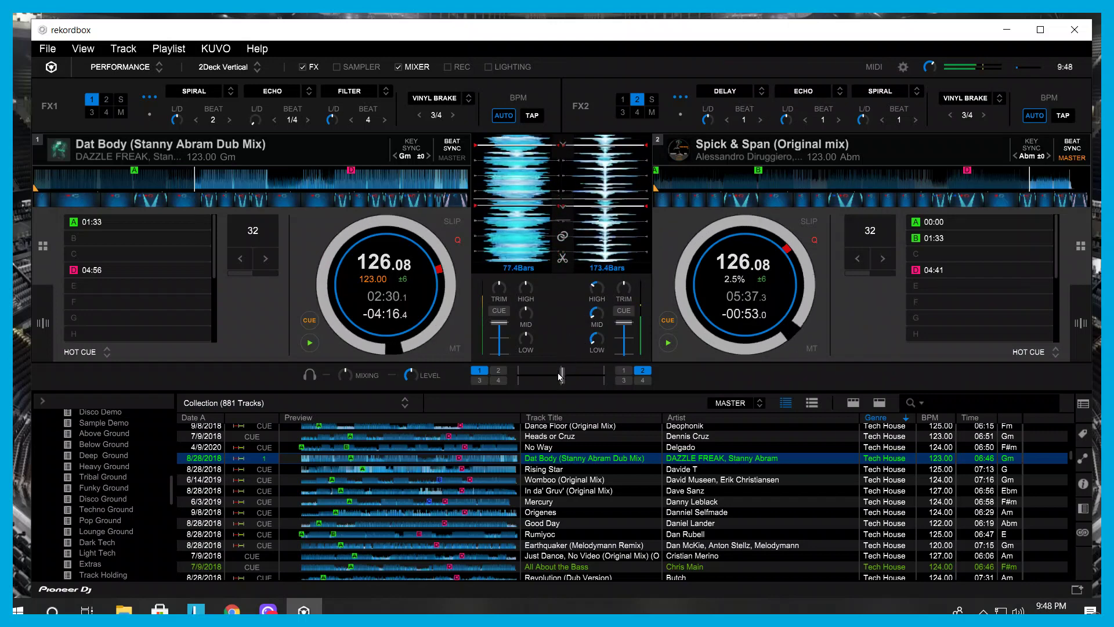
pyautogui.moveTo(560, 375); pyautogui.dragTo(519, 380)
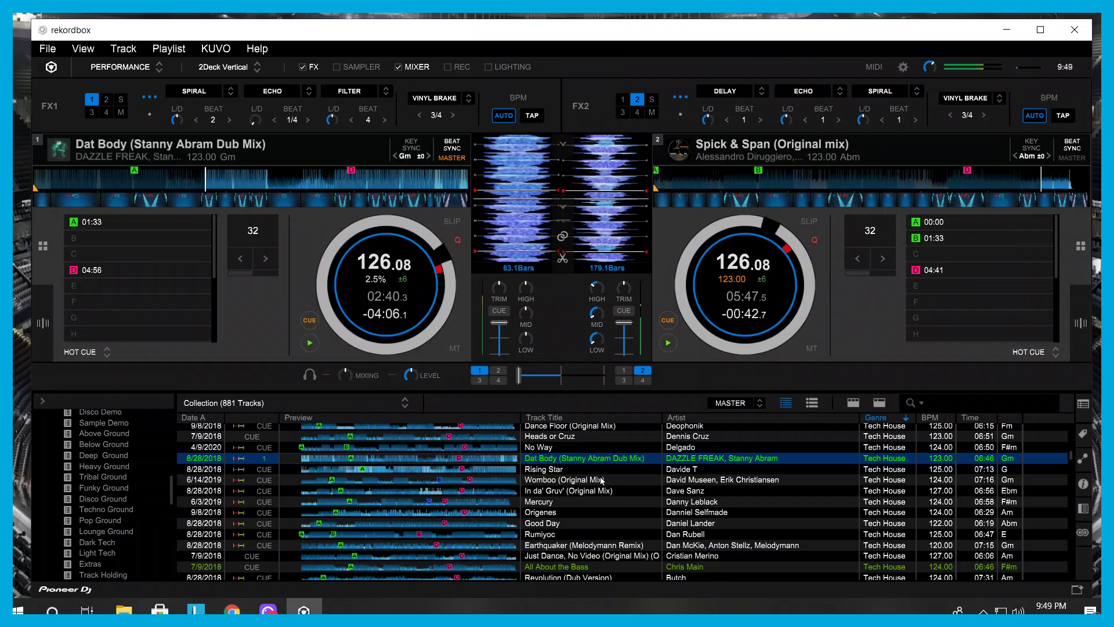
# Step: Load Get on Down (Original Mix) onto deck 2, paused at hot cue B (01:32), and restore its Beat Sync
pyautogui.scroll(5, 615, 499)
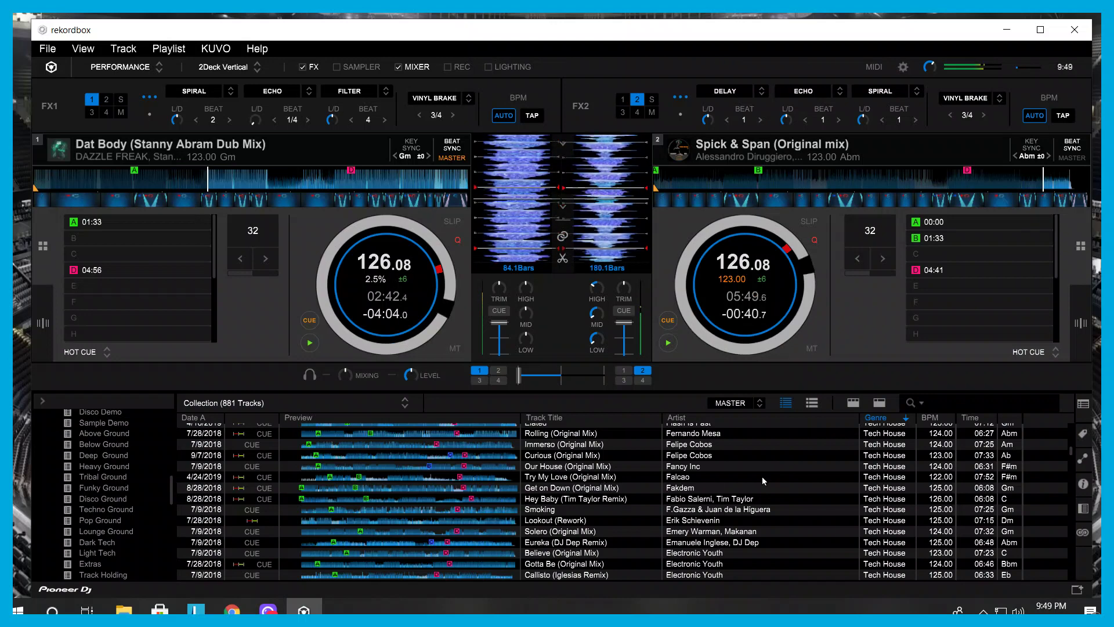
pyautogui.moveTo(569, 490); pyautogui.dragTo(820, 290)
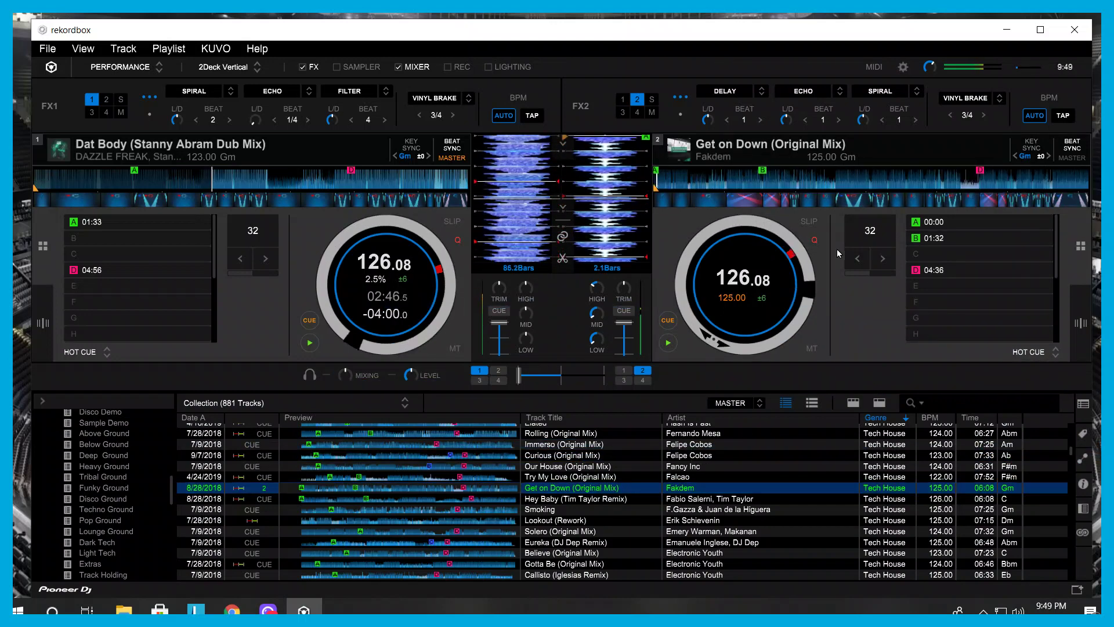
pyautogui.click(953, 238)
pyautogui.click(667, 343)
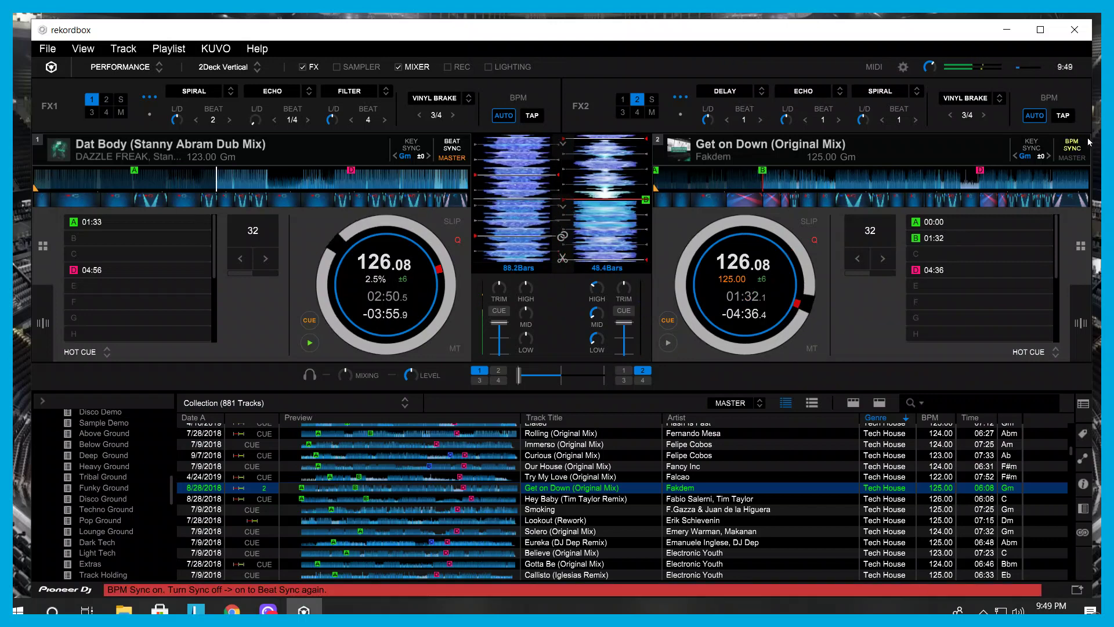
pyautogui.click(1072, 145)
pyautogui.click(1072, 145)
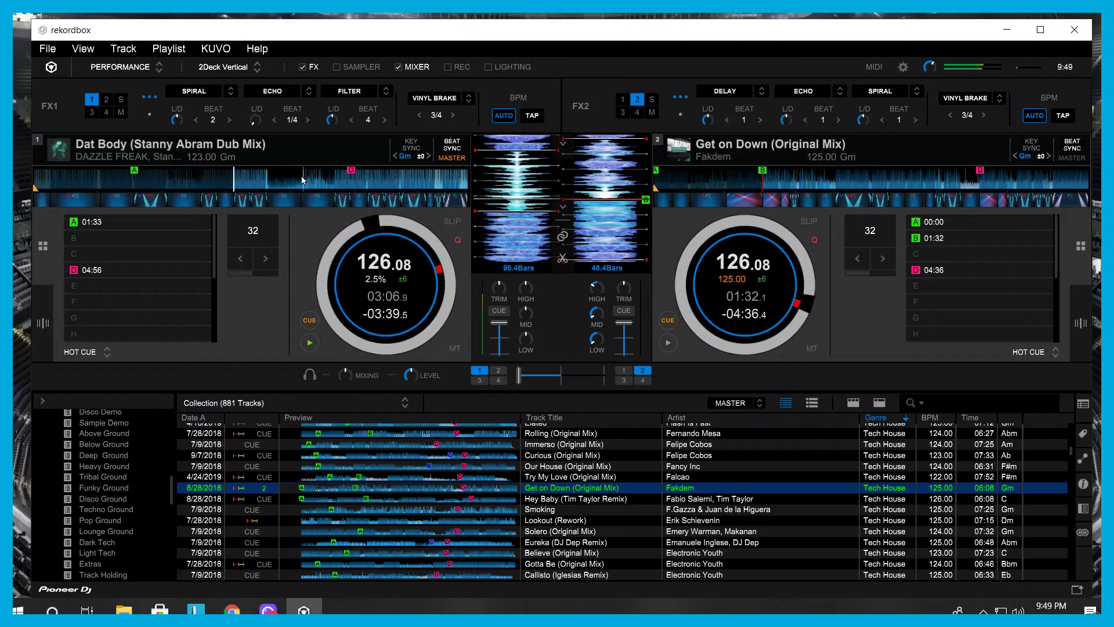
# Step: Switch deck 1's pads from Hot Cue to Beat Jump and jump the track forward 128 beats
pyautogui.click(92, 348)
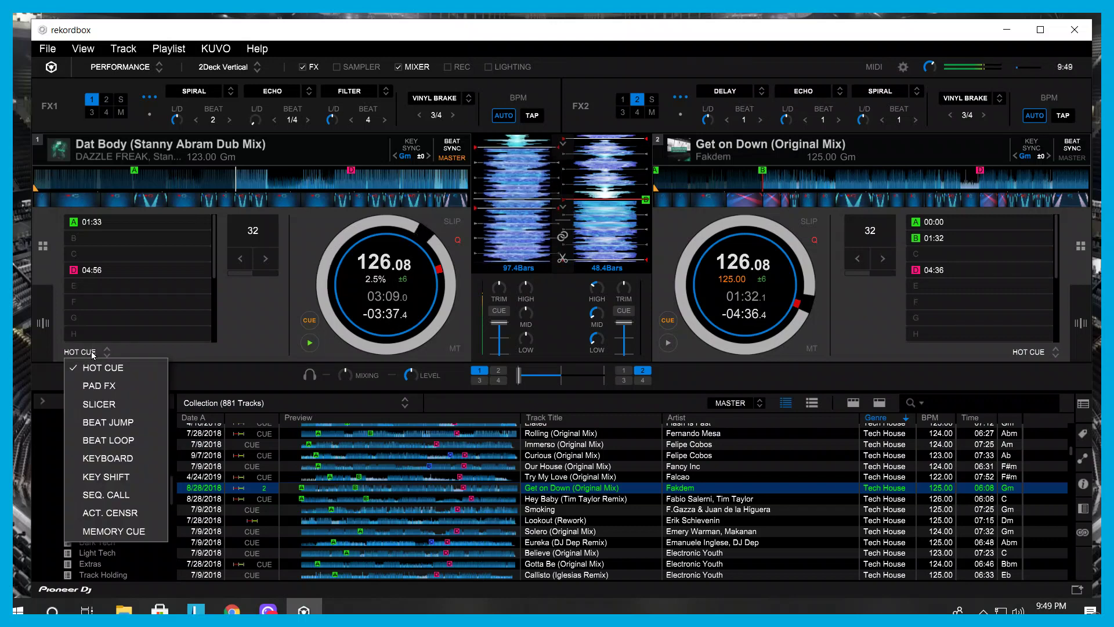
pyautogui.click(109, 422)
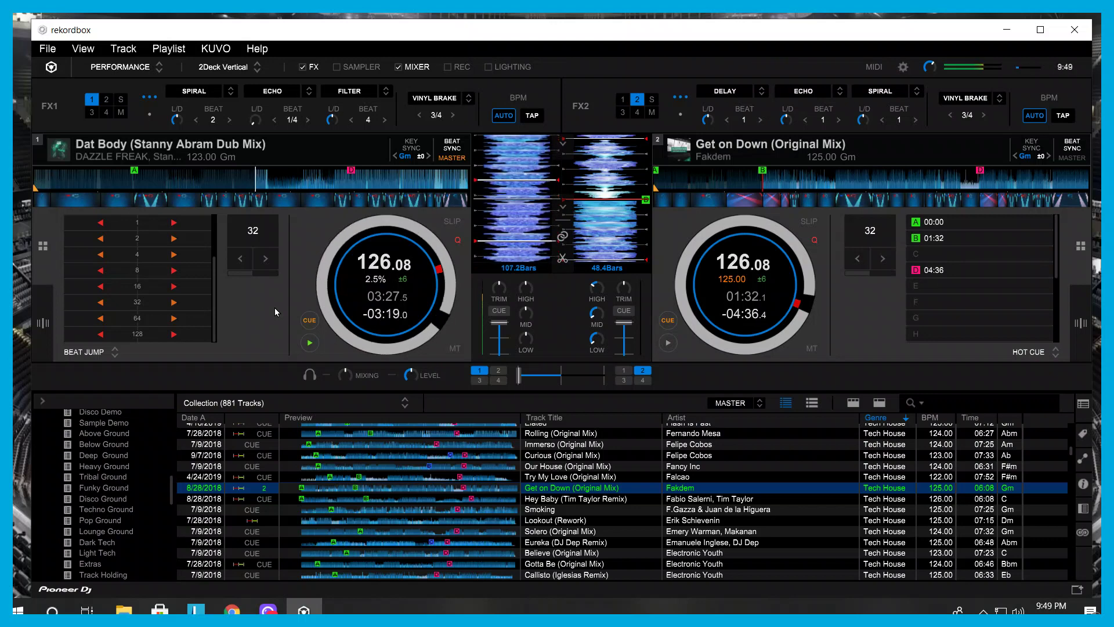
pyautogui.click(173, 334)
# Step: Start Get on Down on deck 2 from hot cue B while Dat Body plays on deck 1
pyautogui.click(668, 342)
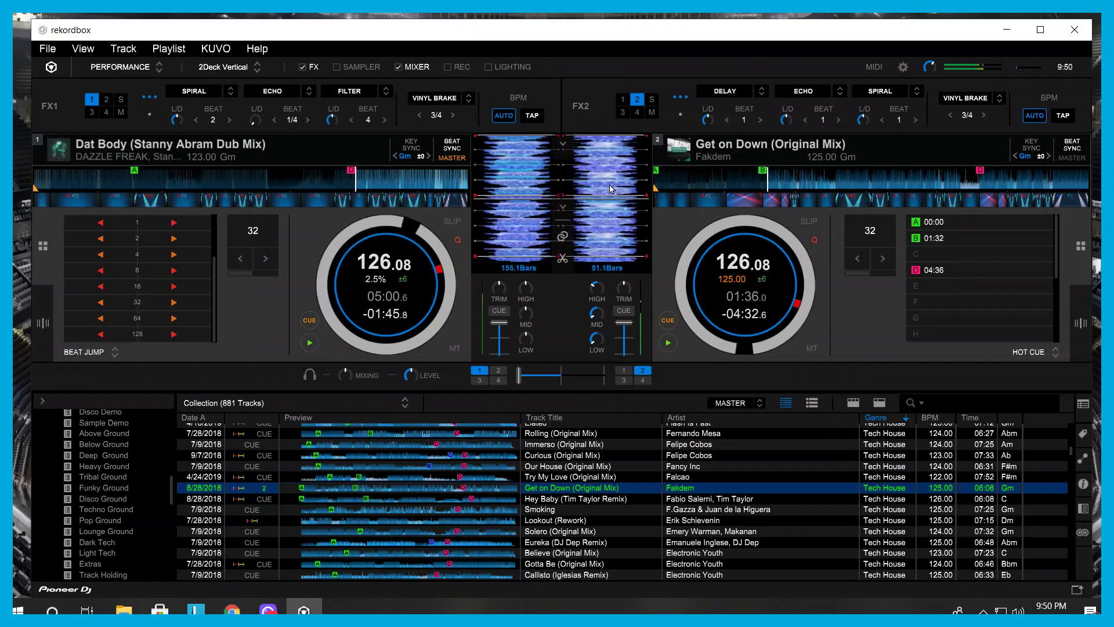
pyautogui.moveTo(771, 323)
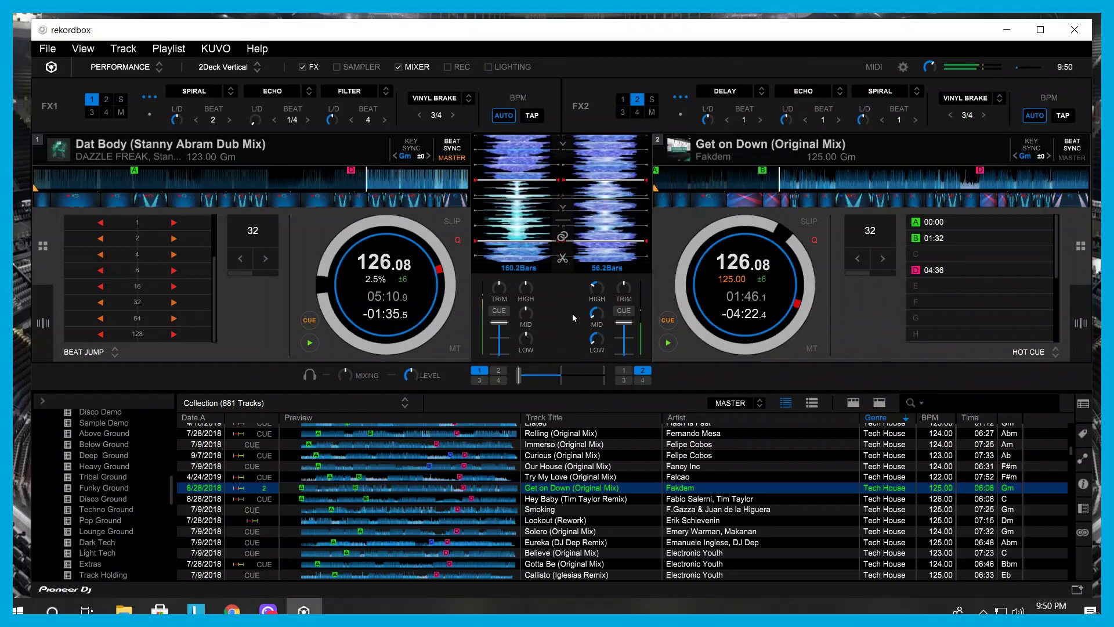
# Step: Restore deck 2's full EQ, cut deck 1's low EQ and move the crossfader slightly past centre toward deck 2
pyautogui.moveTo(518, 376); pyautogui.dragTo(558, 382)
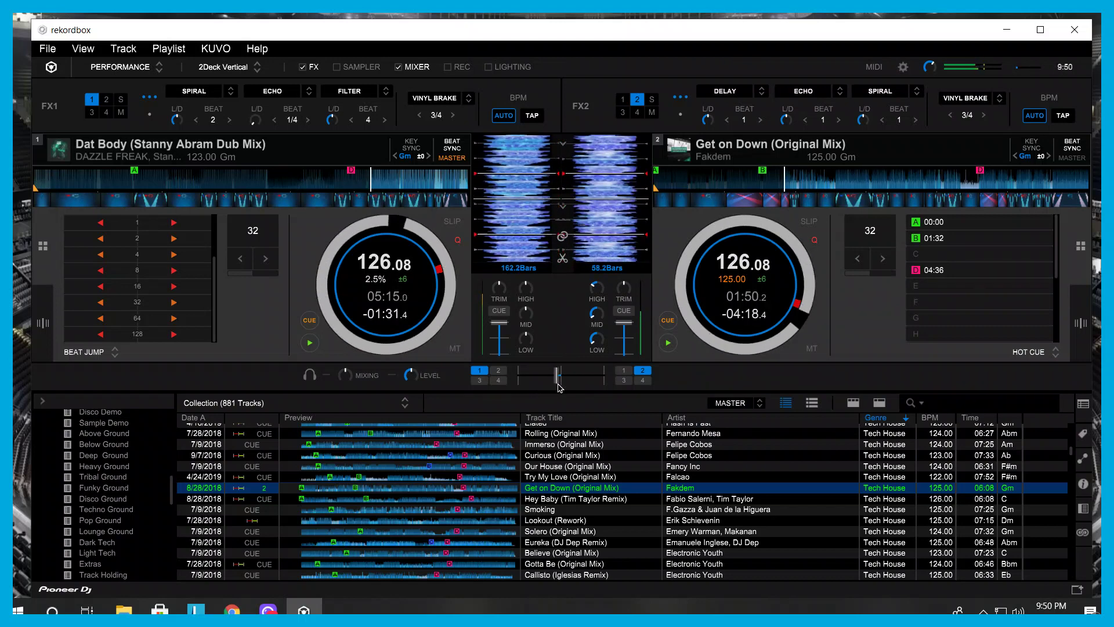
pyautogui.moveTo(596, 297); pyautogui.dragTo(596, 292)
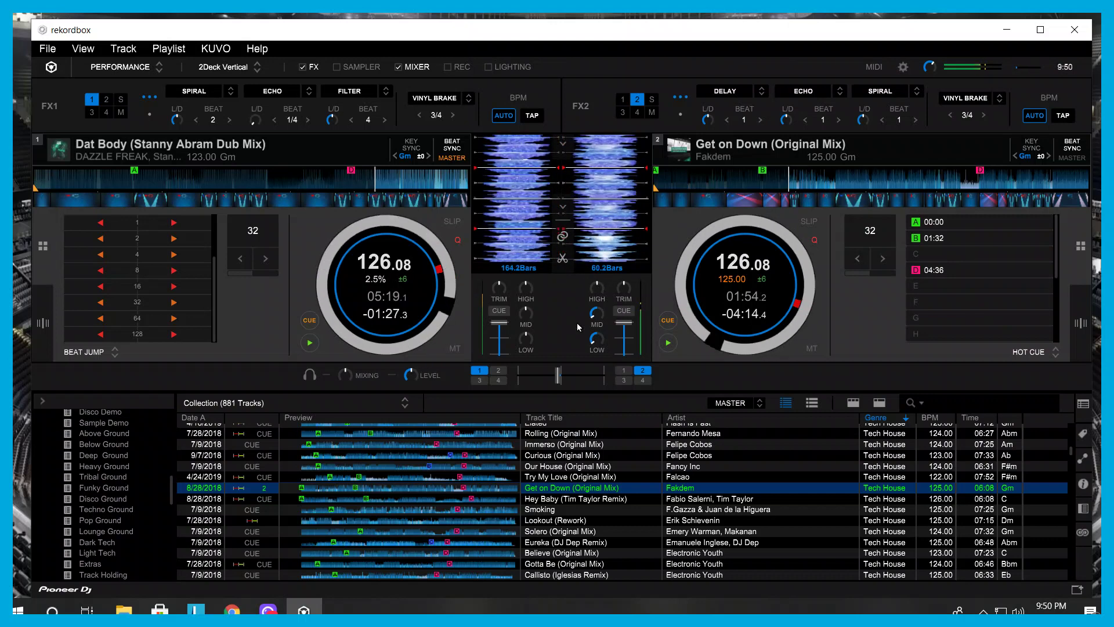
pyautogui.moveTo(559, 383); pyautogui.dragTo(559, 390)
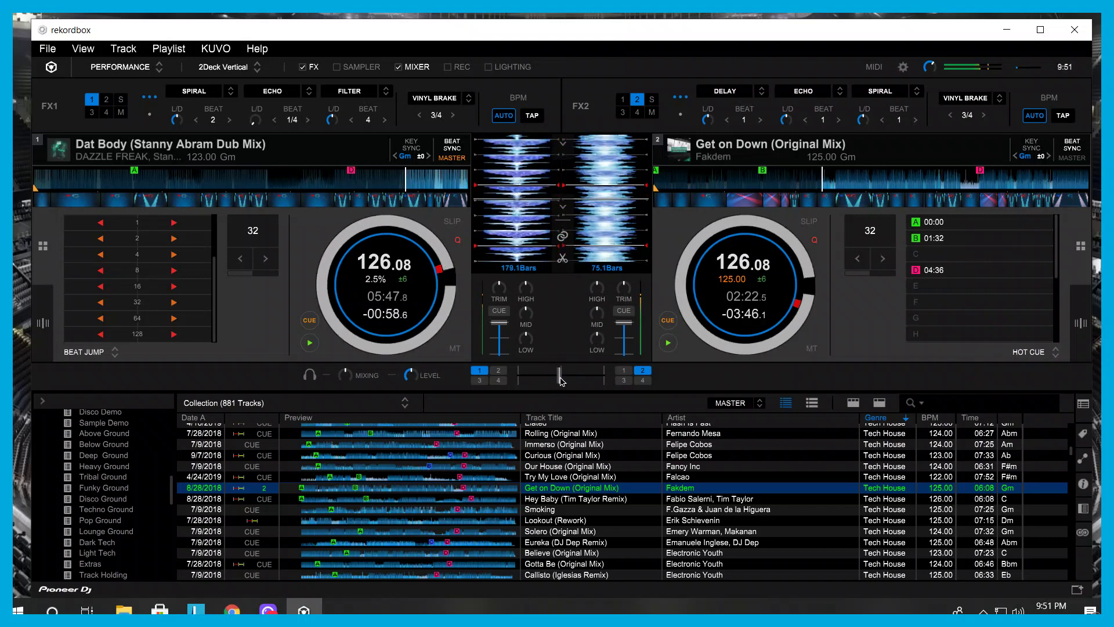
pyautogui.moveTo(558, 376); pyautogui.dragTo(561, 379)
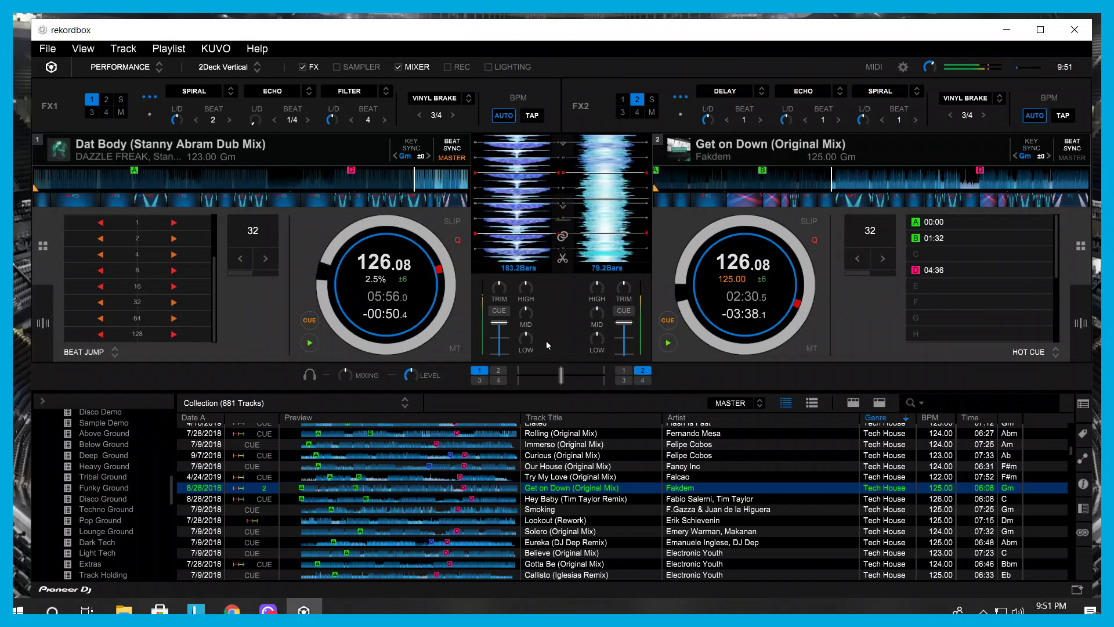
pyautogui.moveTo(530, 337); pyautogui.dragTo(578, 383)
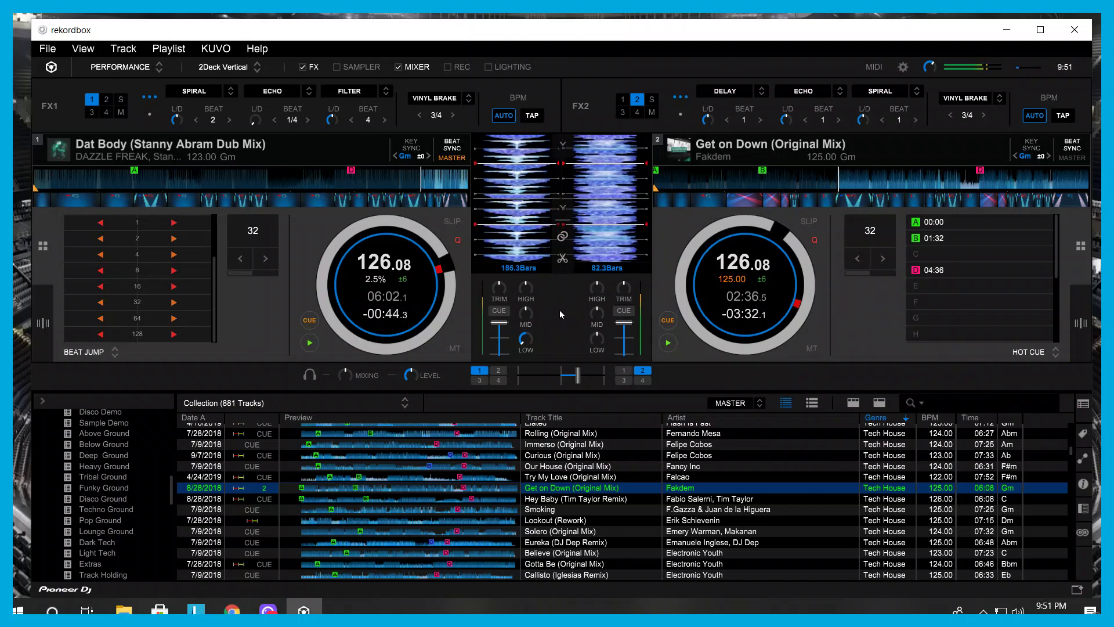
# Step: Find Sirena (Original Mix) by MoonDark in the Tech House tracks of the collection and select it
pyautogui.scroll(10, 601, 482)
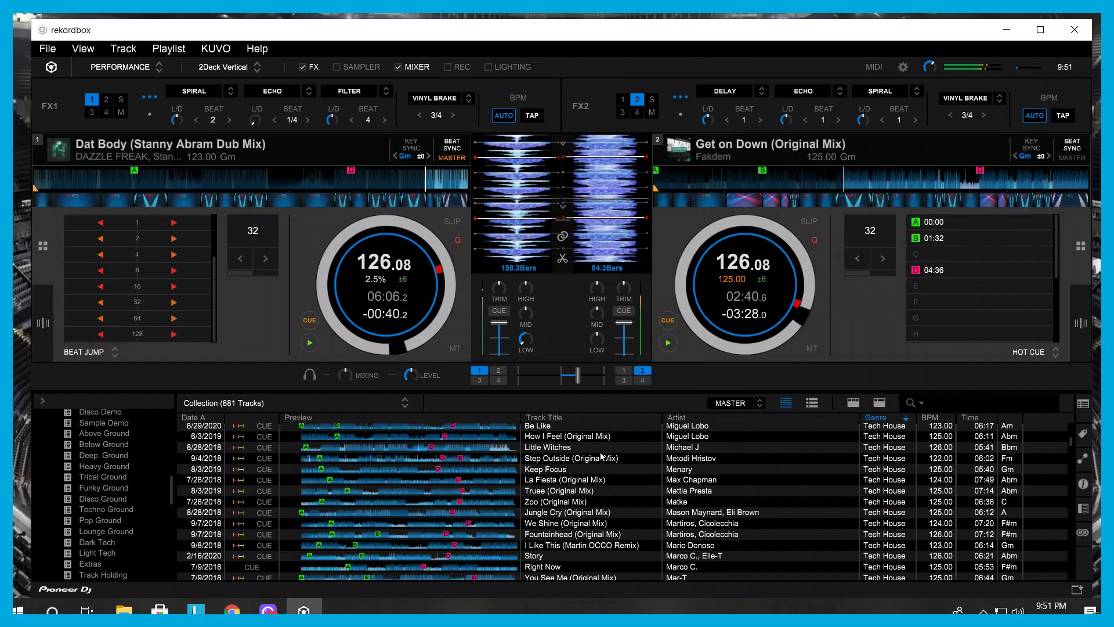
pyautogui.scroll(2, 598, 464)
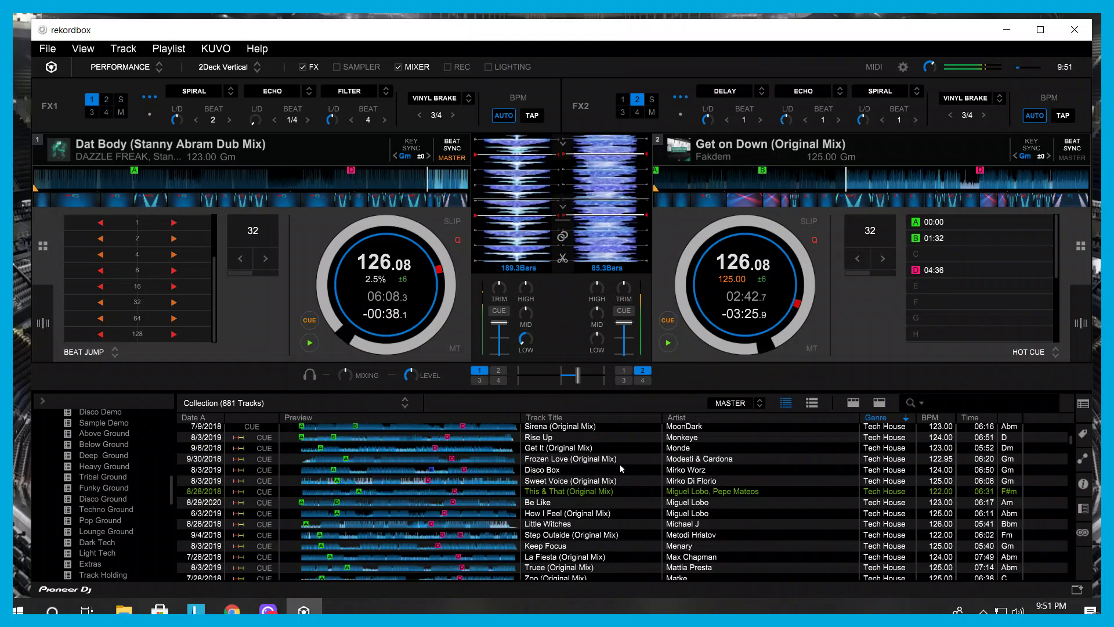
pyautogui.scroll(1, 584, 520)
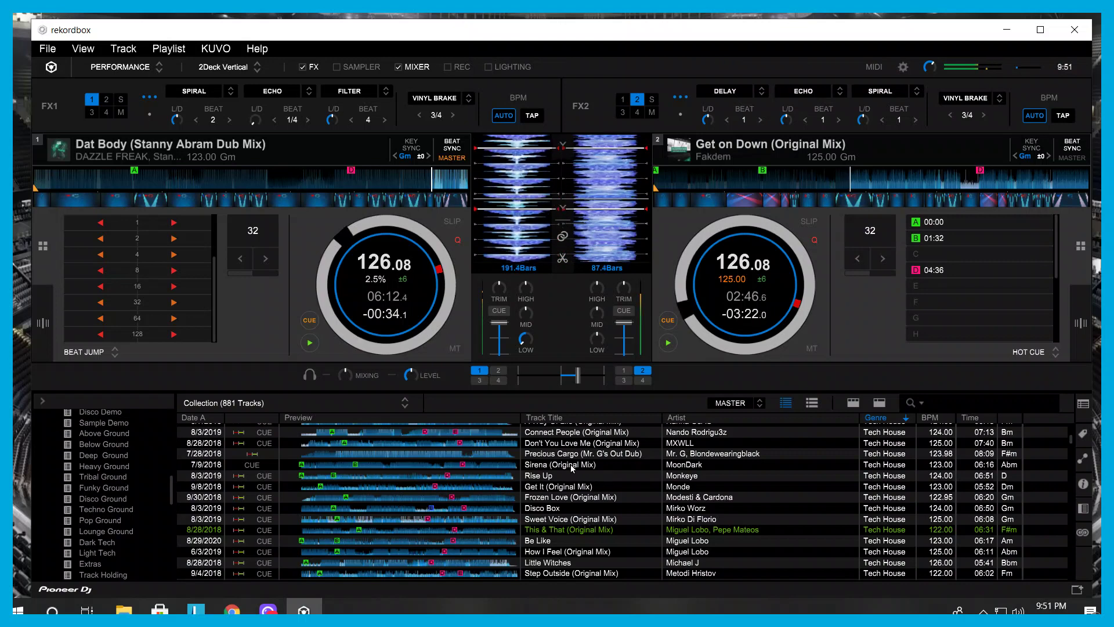
pyautogui.moveTo(570, 465); pyautogui.dragTo(442, 389)
# Step: Move the crossfader further toward deck 2 and cut deck 1's mid EQ
pyautogui.moveTo(577, 378); pyautogui.dragTo(596, 378)
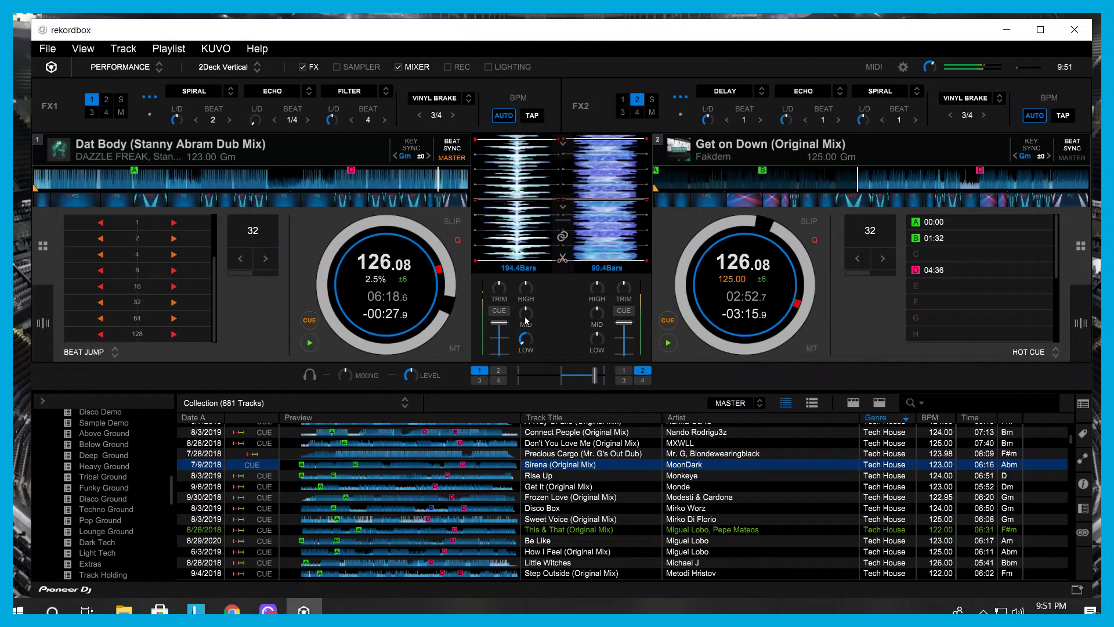
pyautogui.click(584, 371)
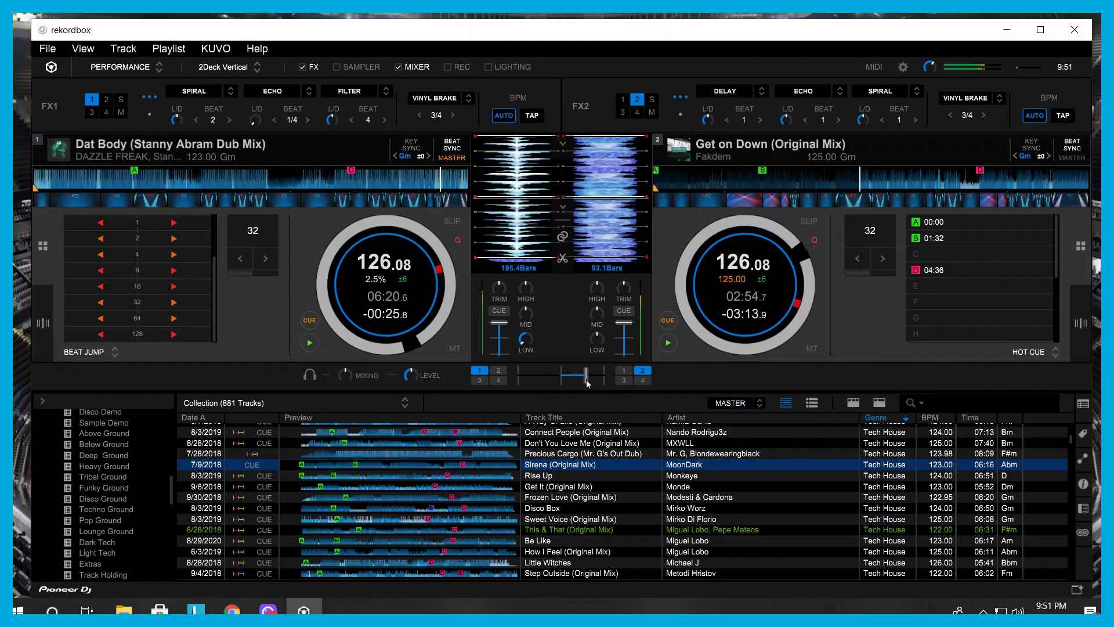
pyautogui.moveTo(526, 314); pyautogui.dragTo(525, 349)
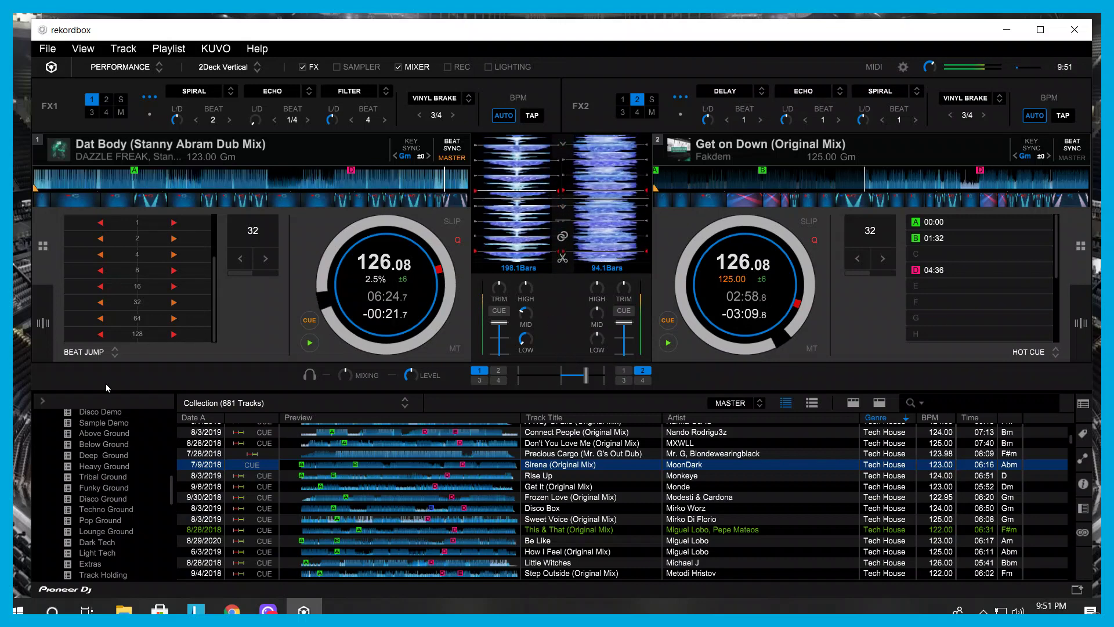
# Step: Switch deck 1's pads from Beat Jump to Hot Cue and move the crossfader fully over to deck 2
pyautogui.click(109, 355)
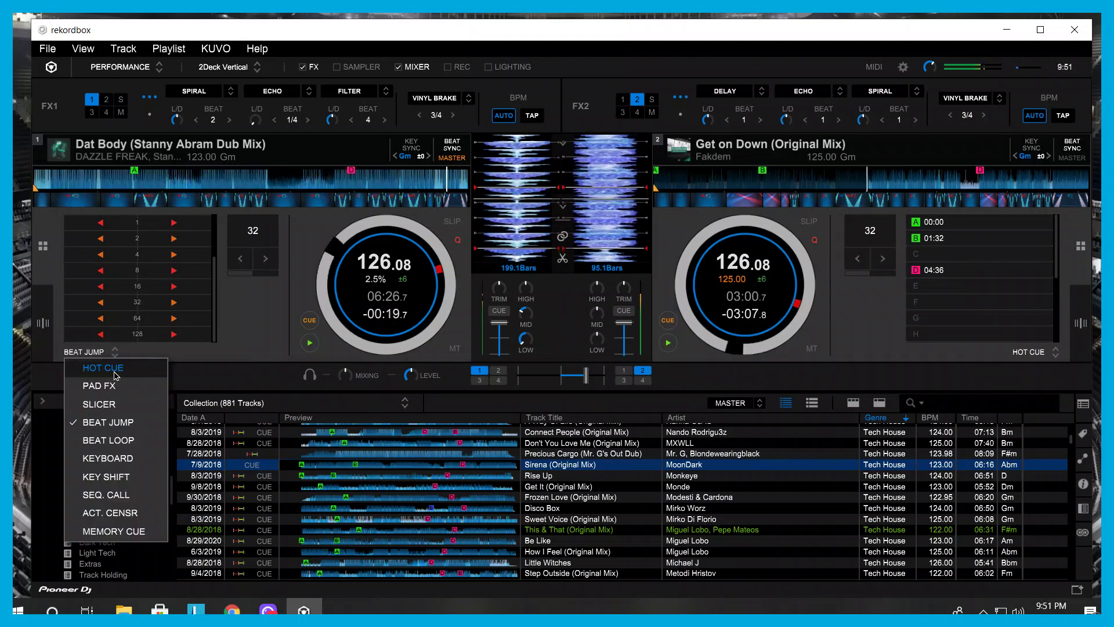
pyautogui.click(92, 366)
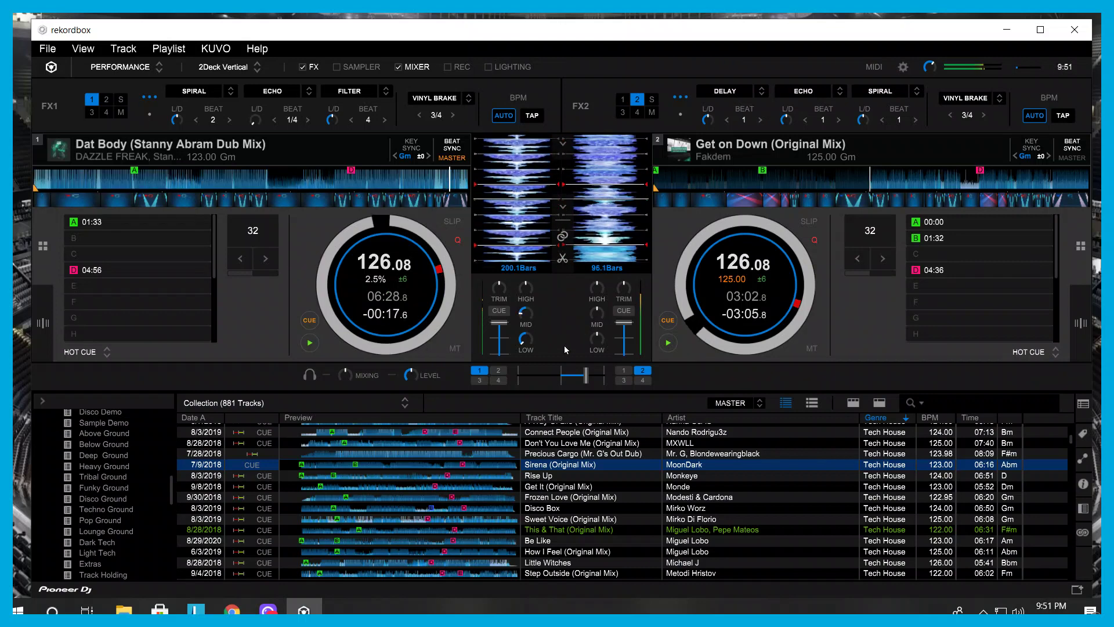
pyautogui.moveTo(584, 377); pyautogui.dragTo(603, 376)
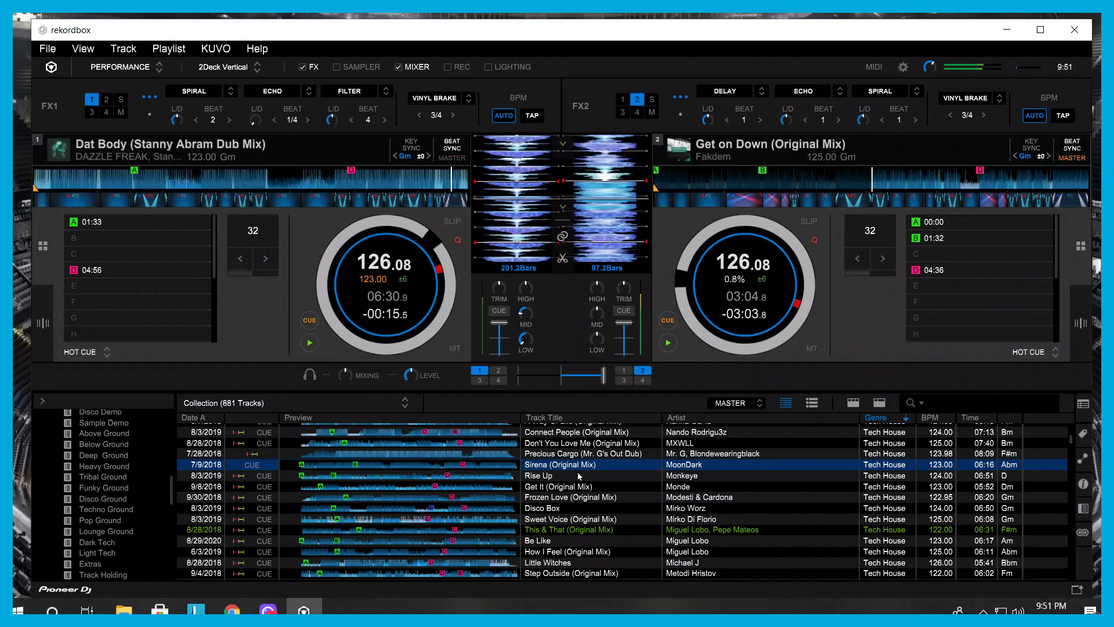
# Step: Load Sirena (Original Mix) onto deck 1, paused at hot cue B (01:33), and restore its Beat Sync
pyautogui.moveTo(589, 464); pyautogui.dragTo(145, 290)
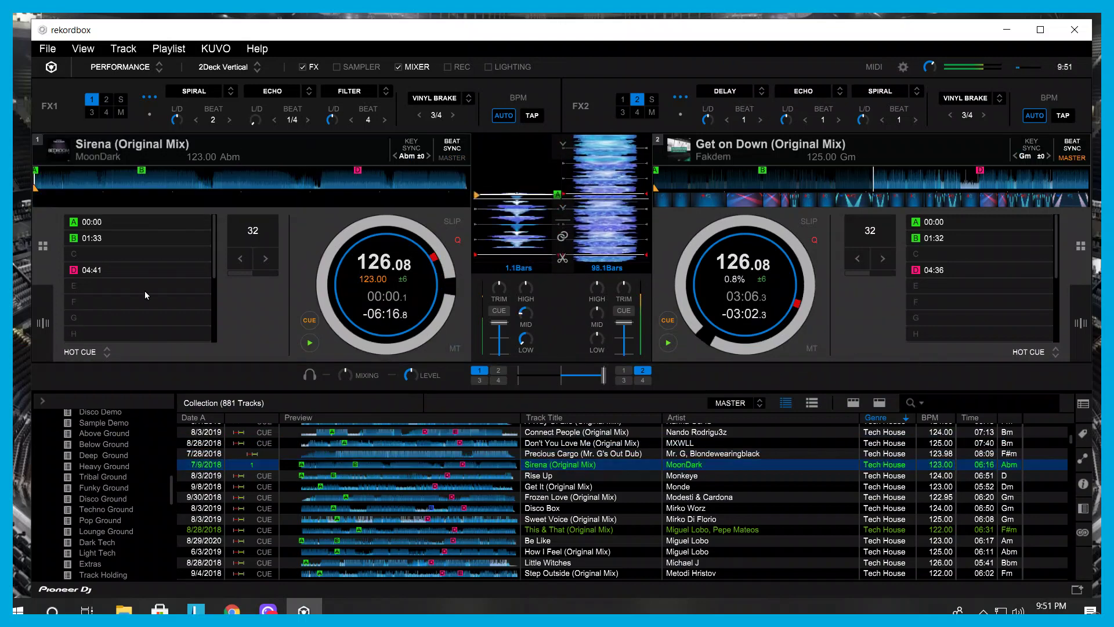
pyautogui.click(115, 236)
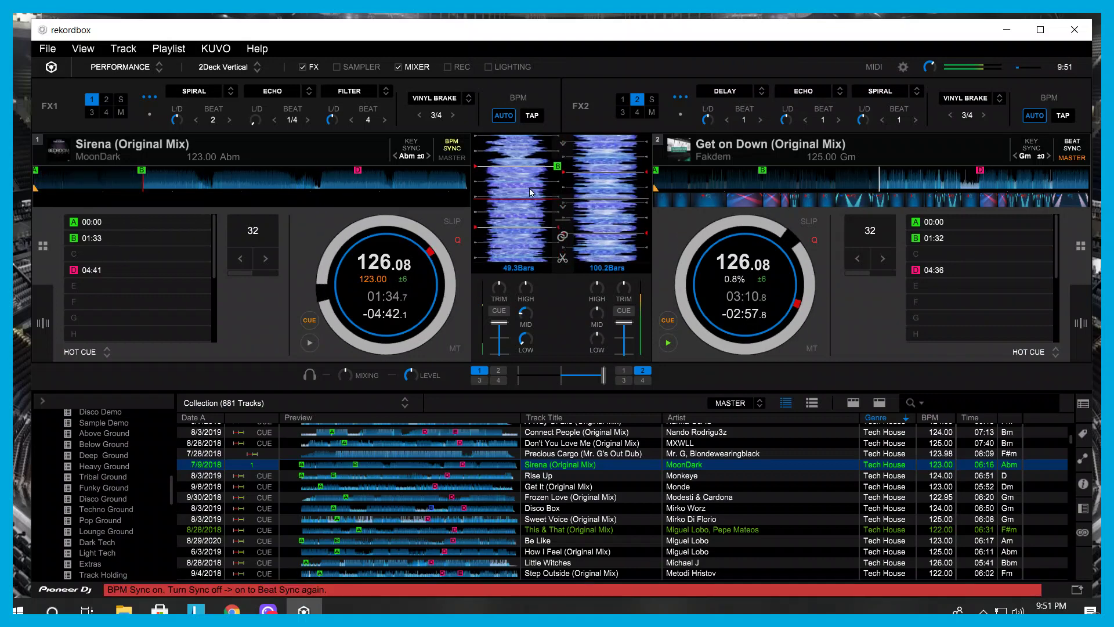
pyautogui.moveTo(521, 218); pyautogui.dragTo(521, 229)
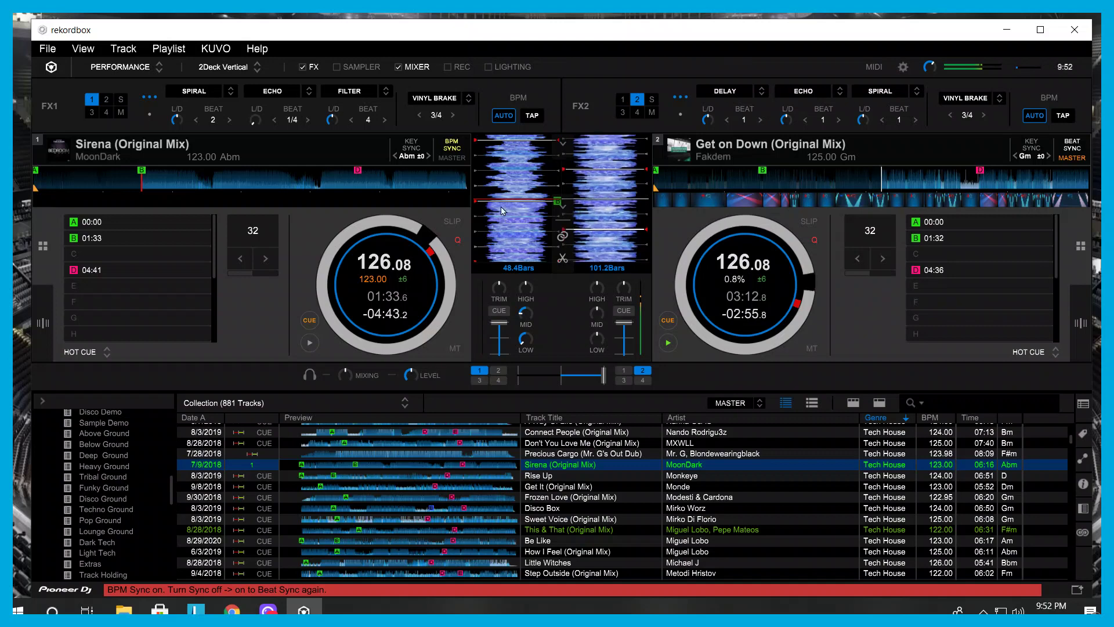
pyautogui.click(451, 143)
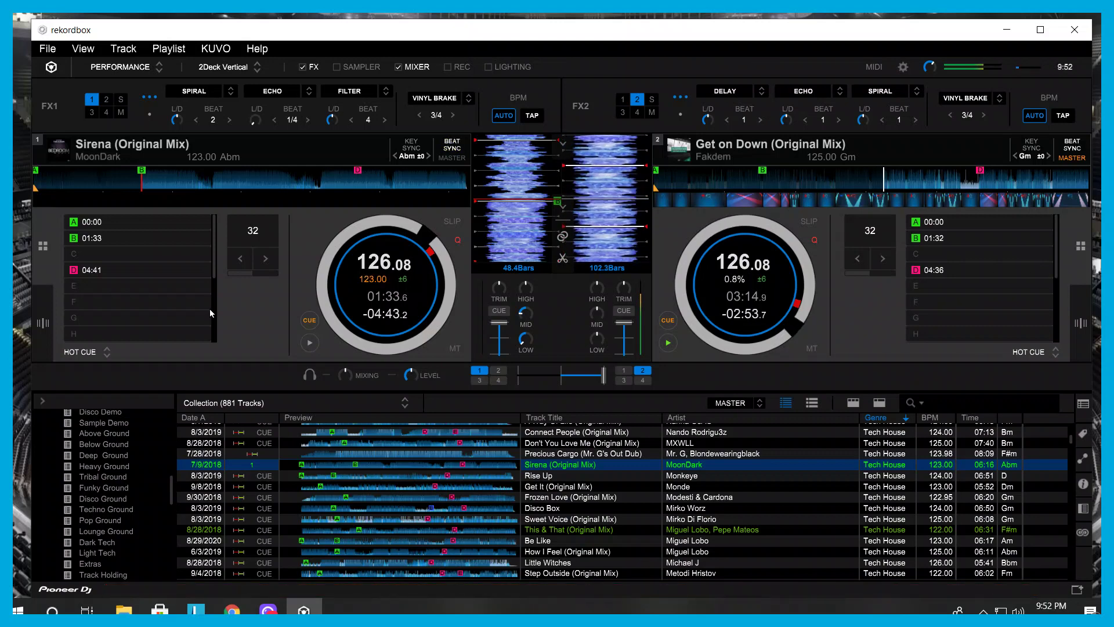
pyautogui.scroll(3, 425, 479)
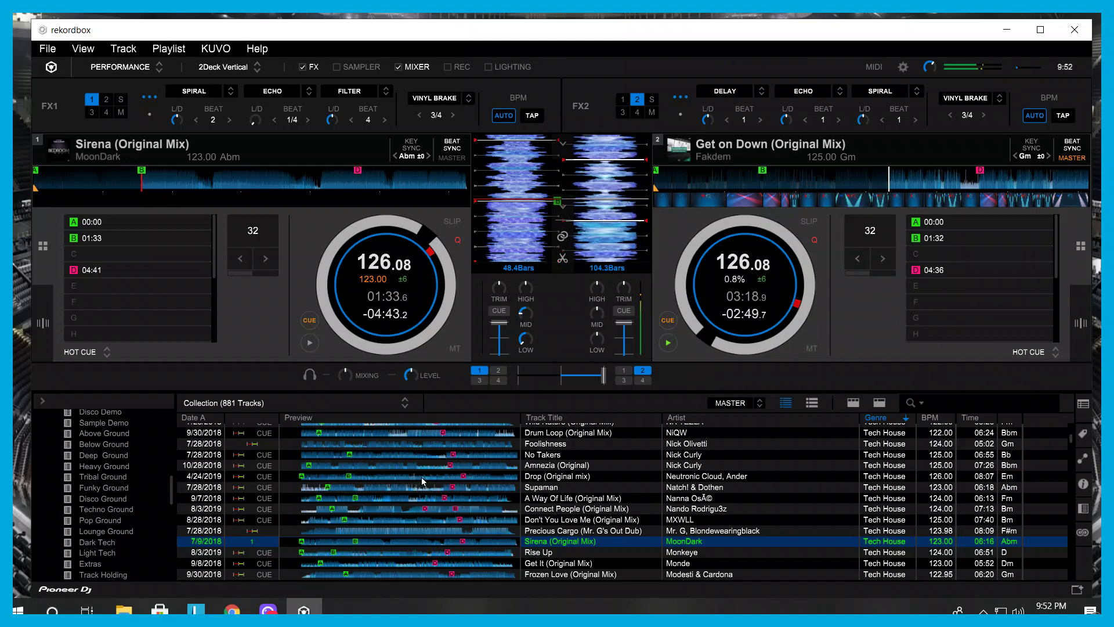
pyautogui.scroll(2, 416, 472)
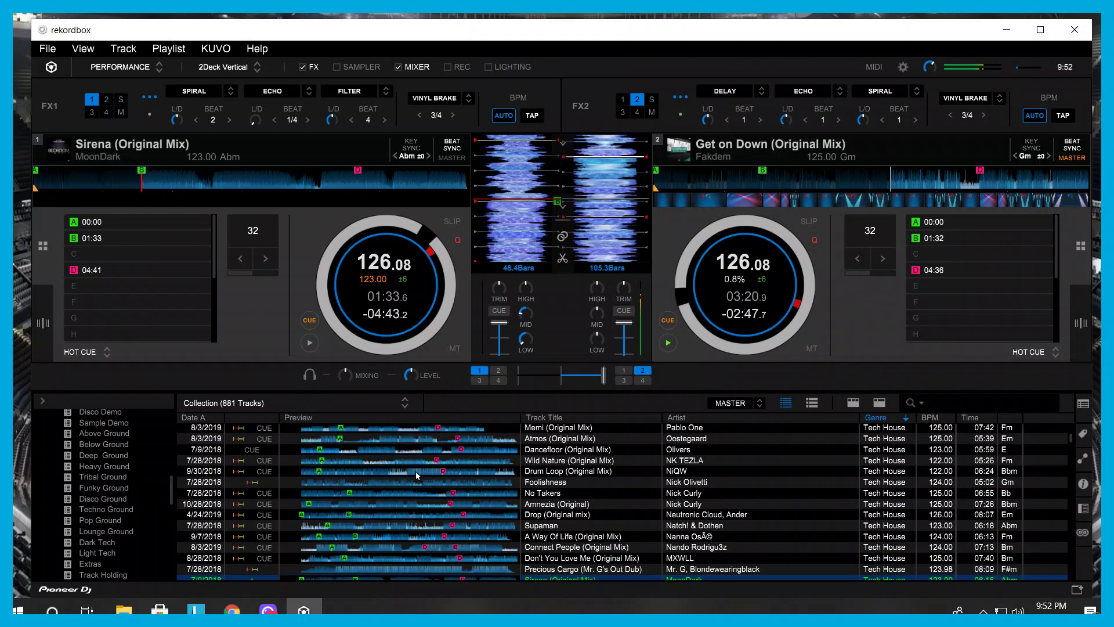
pyautogui.scroll(3, 416, 471)
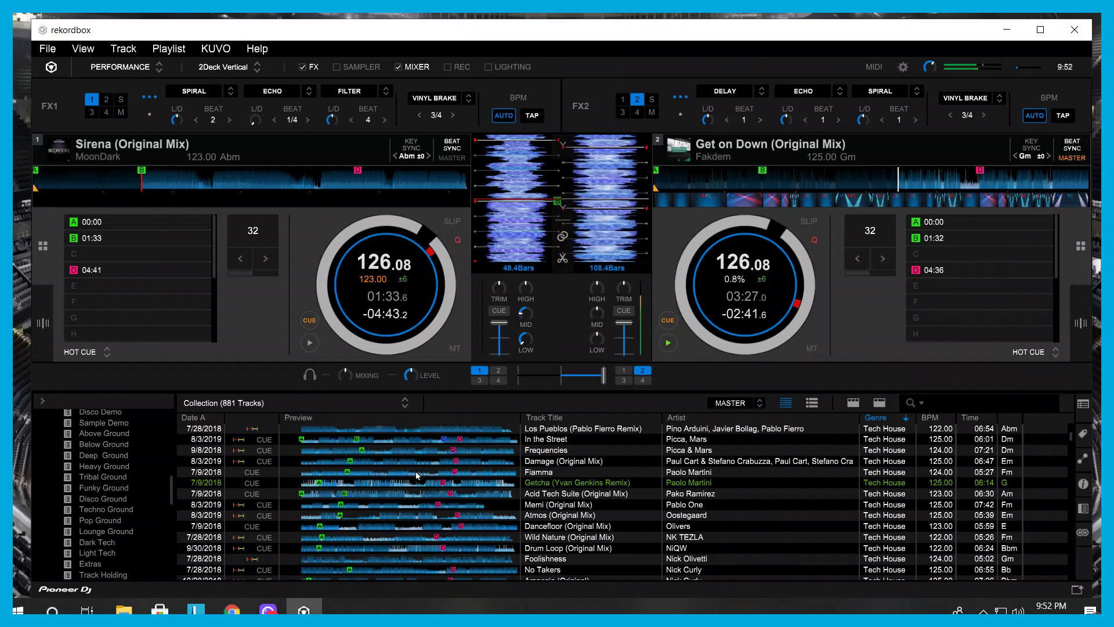
pyautogui.scroll(-2, 419, 489)
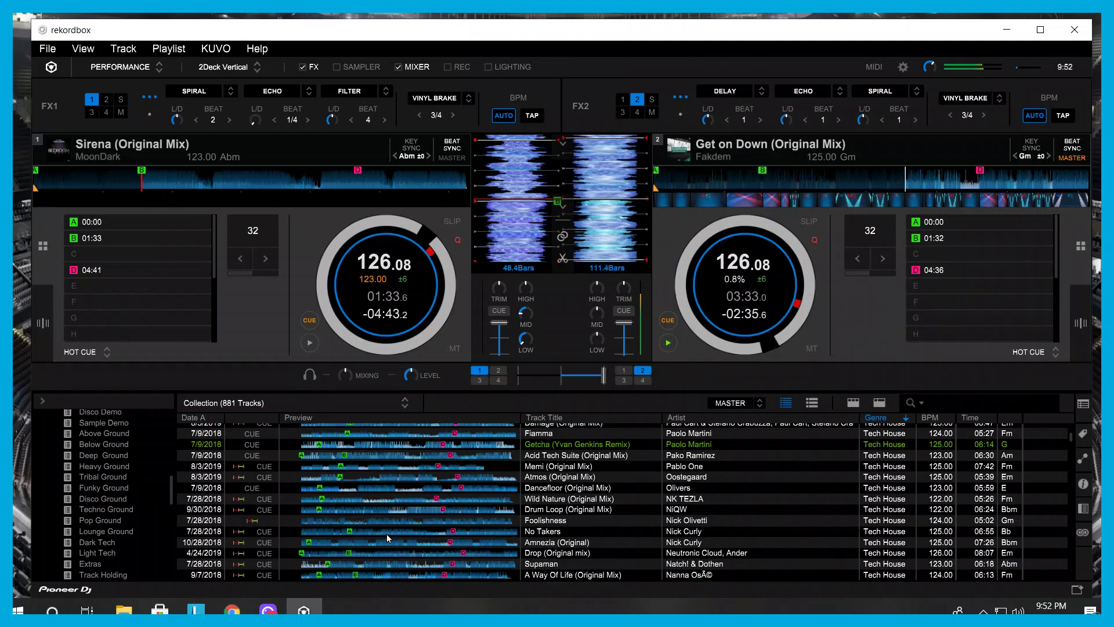
pyautogui.scroll(-4, 426, 486)
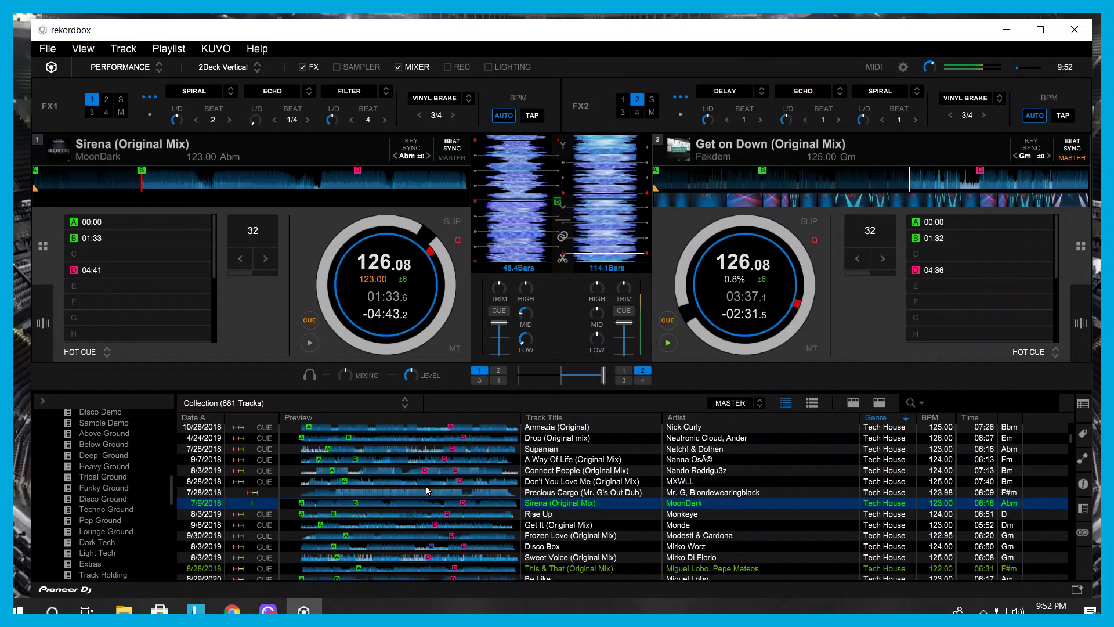
pyautogui.scroll(-2, 426, 486)
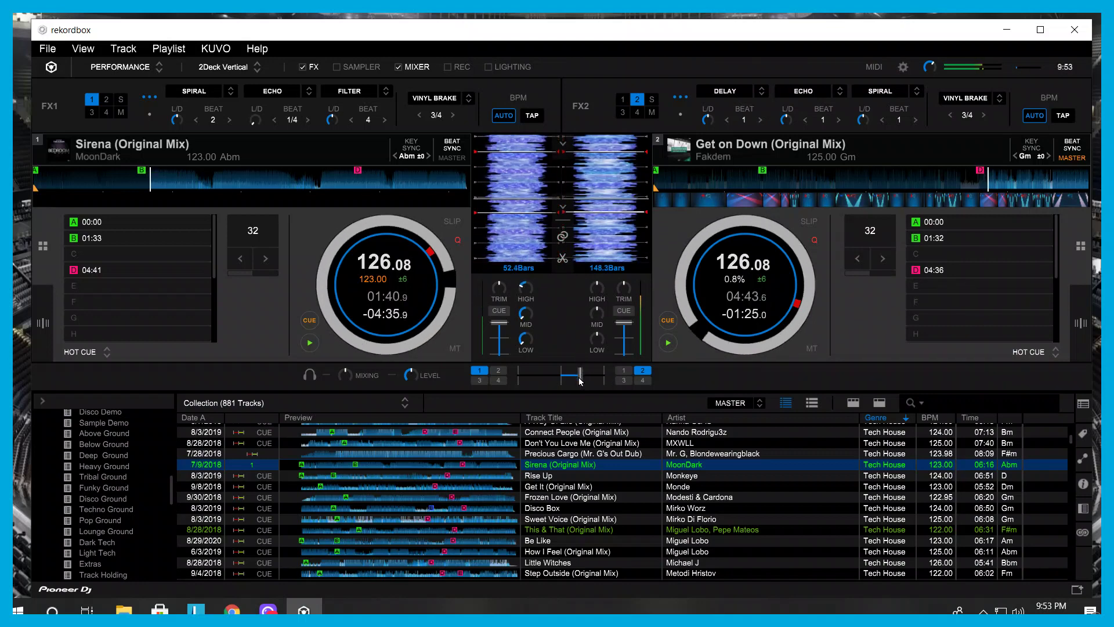
# Step: Bring the crossfader close to centre and restore deck 1's high, mid and low EQ
pyautogui.click(347, 339)
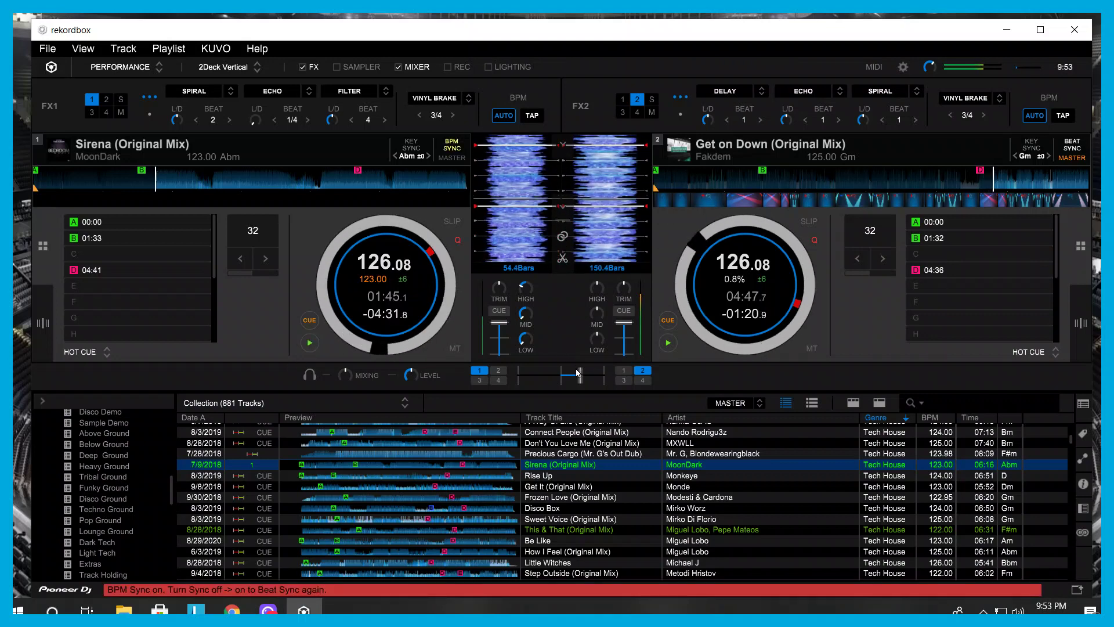
pyautogui.moveTo(579, 375); pyautogui.dragTo(567, 374)
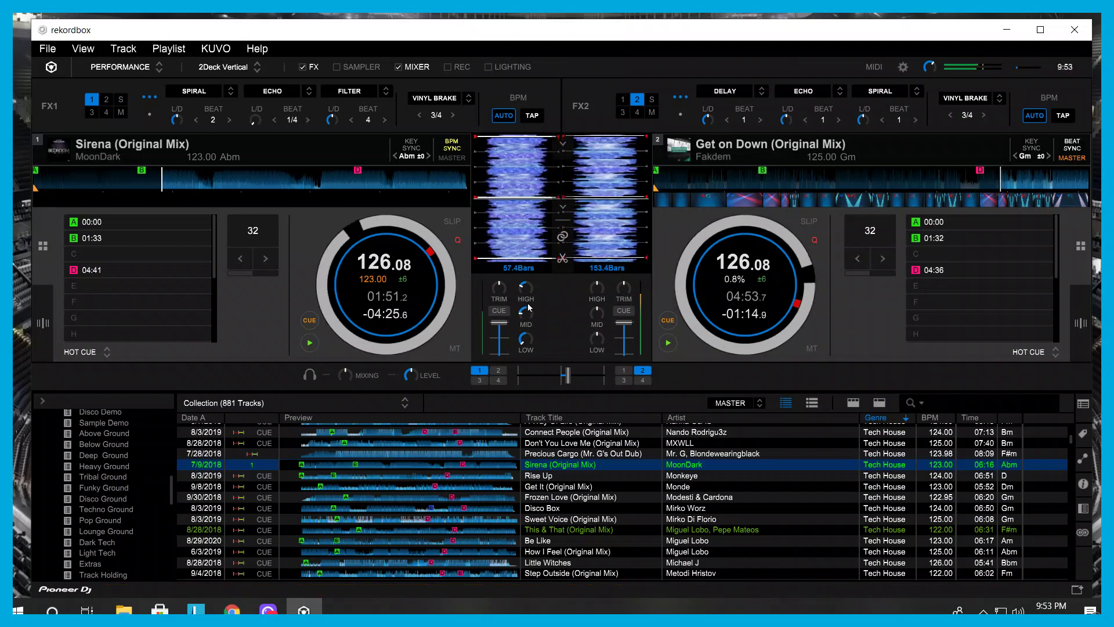
pyautogui.moveTo(529, 295); pyautogui.dragTo(527, 315)
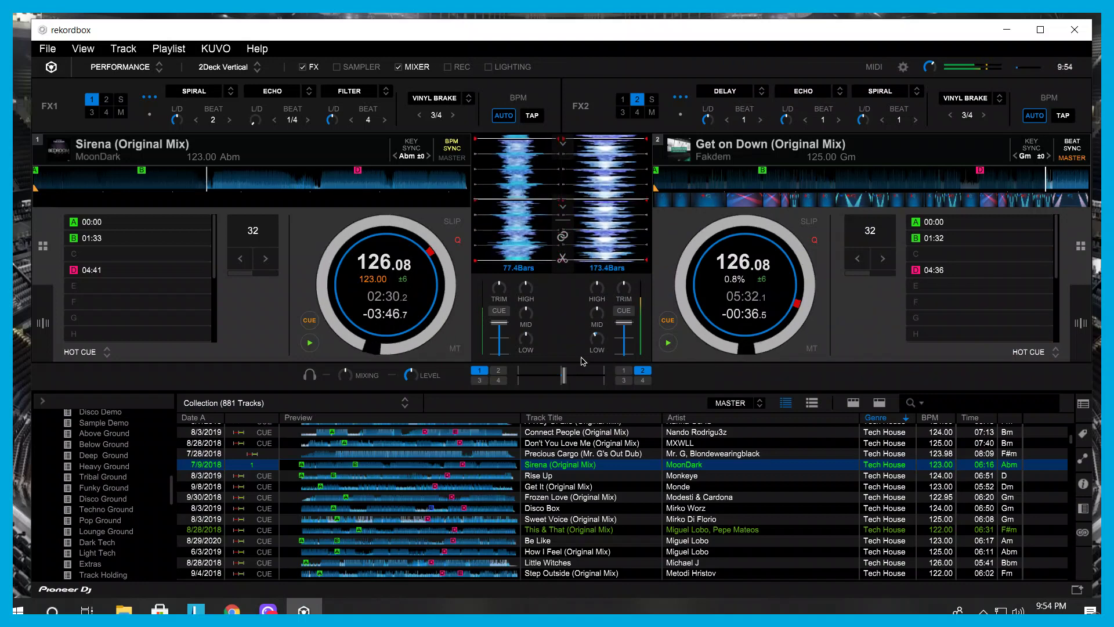
# Step: Cut deck 2's low, mid and high EQ while moving the crossfader partway toward deck 1
pyautogui.scroll(-2, 595, 337)
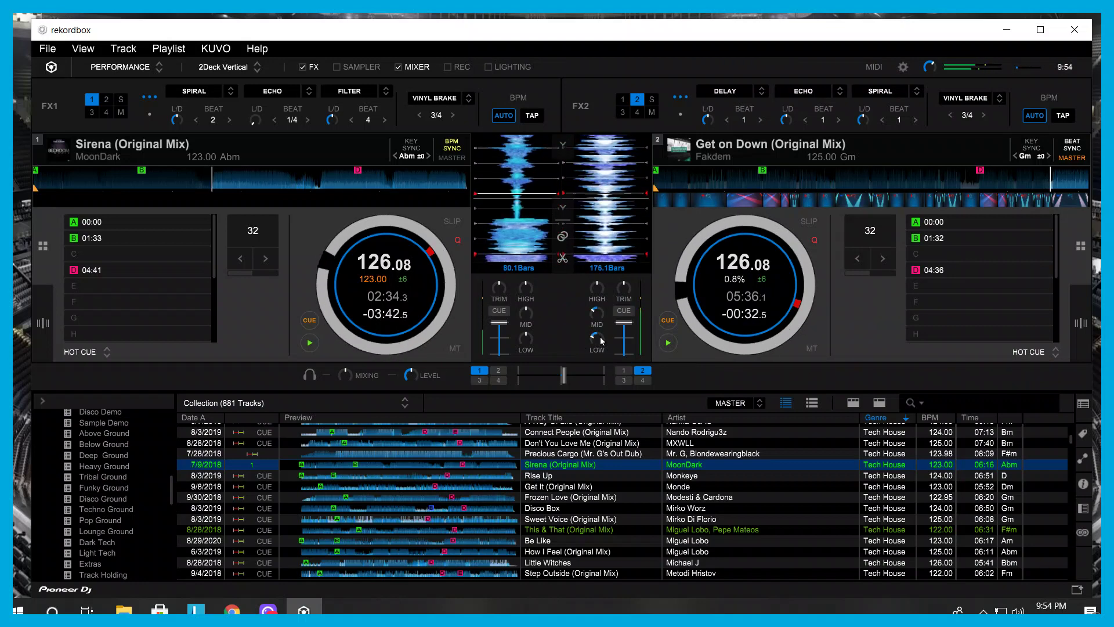
pyautogui.moveTo(563, 375); pyautogui.dragTo(543, 378)
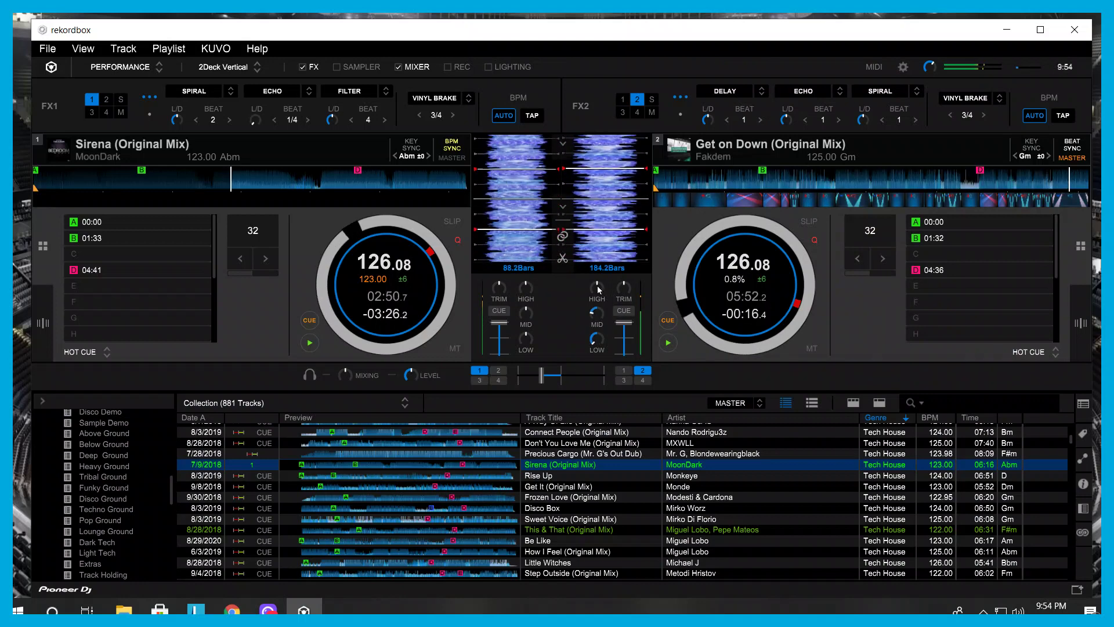
pyautogui.moveTo(597, 285); pyautogui.dragTo(580, 318)
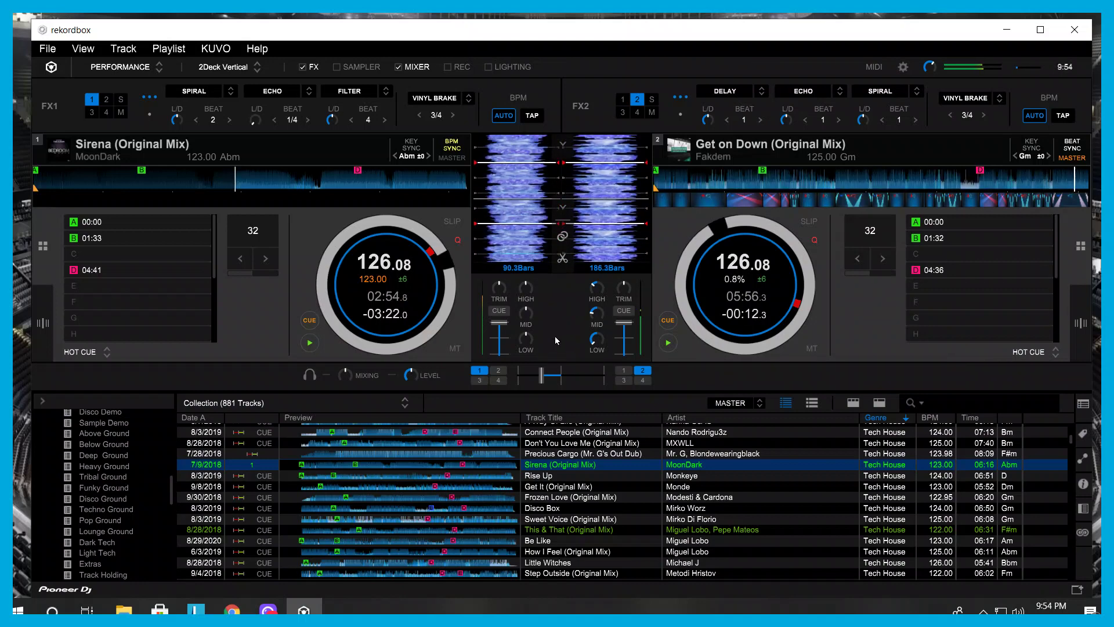
pyautogui.moveTo(598, 317); pyautogui.dragTo(605, 308)
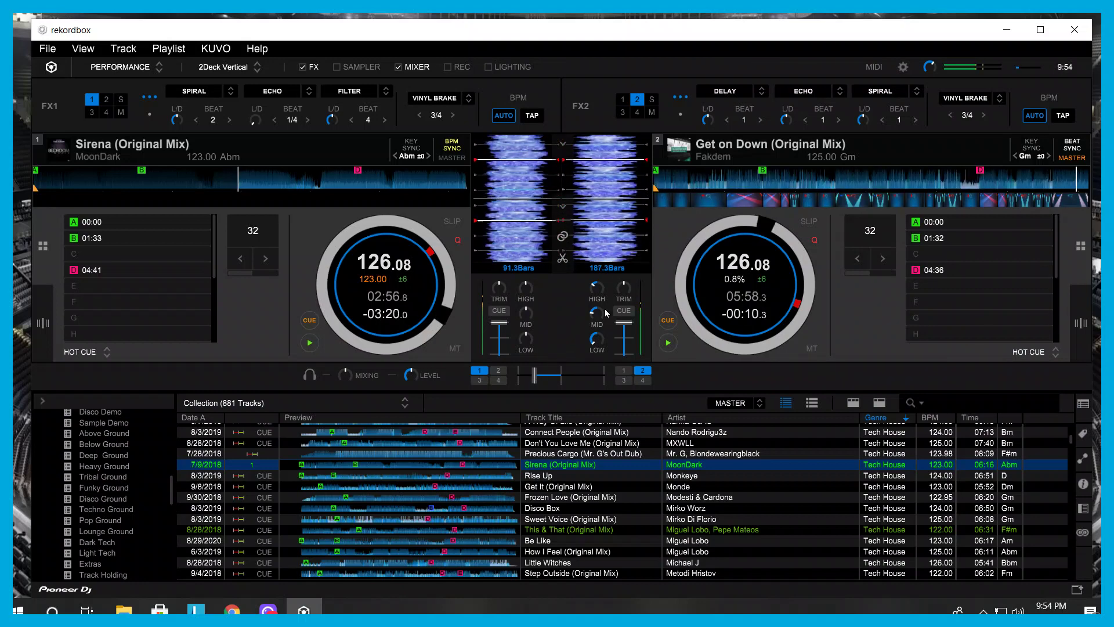
# Step: Shorten deck 2's beat loop length to 4 and loop the end of Get on Down
pyautogui.click(859, 258)
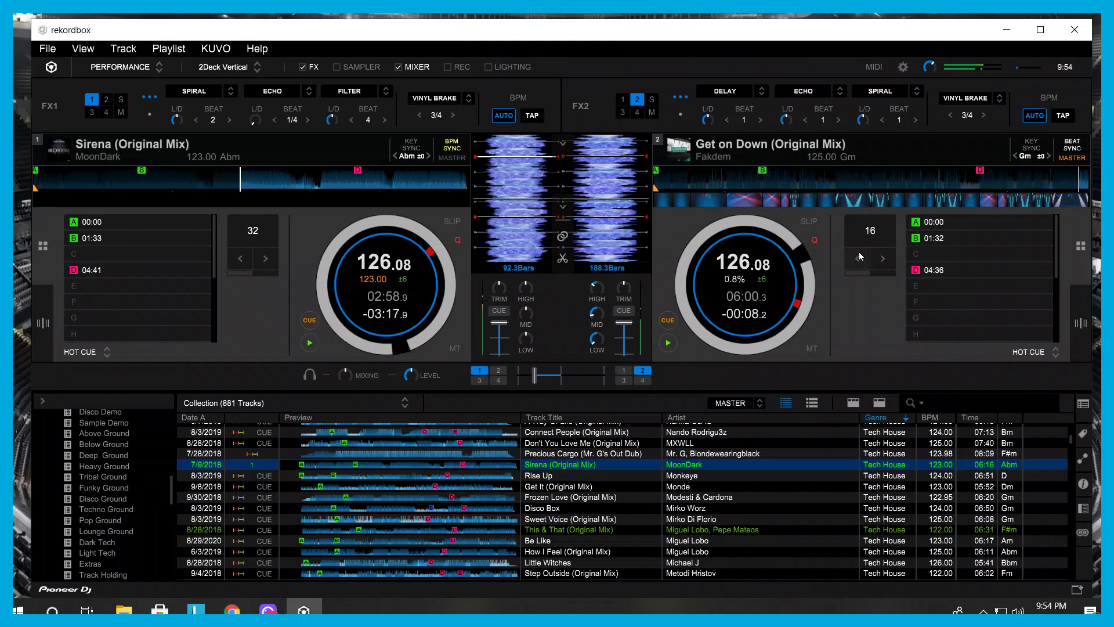
pyautogui.click(858, 258)
pyautogui.click(858, 257)
pyautogui.click(870, 230)
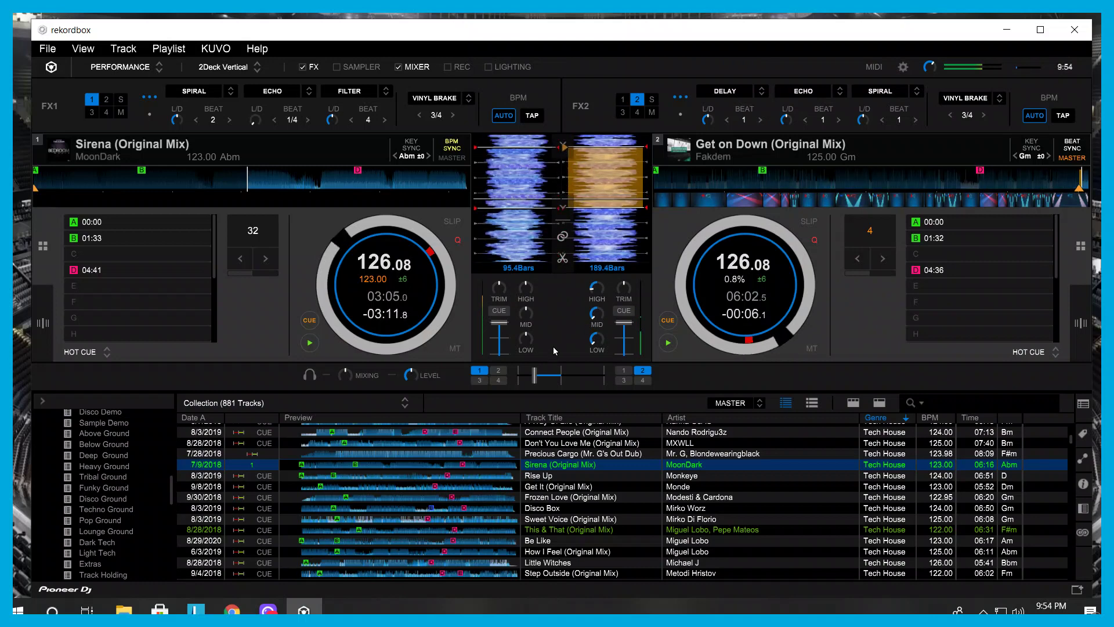
# Step: Move the crossfader fully over to deck 1 and stop playback on deck 2
pyautogui.moveTo(534, 376); pyautogui.dragTo(517, 382)
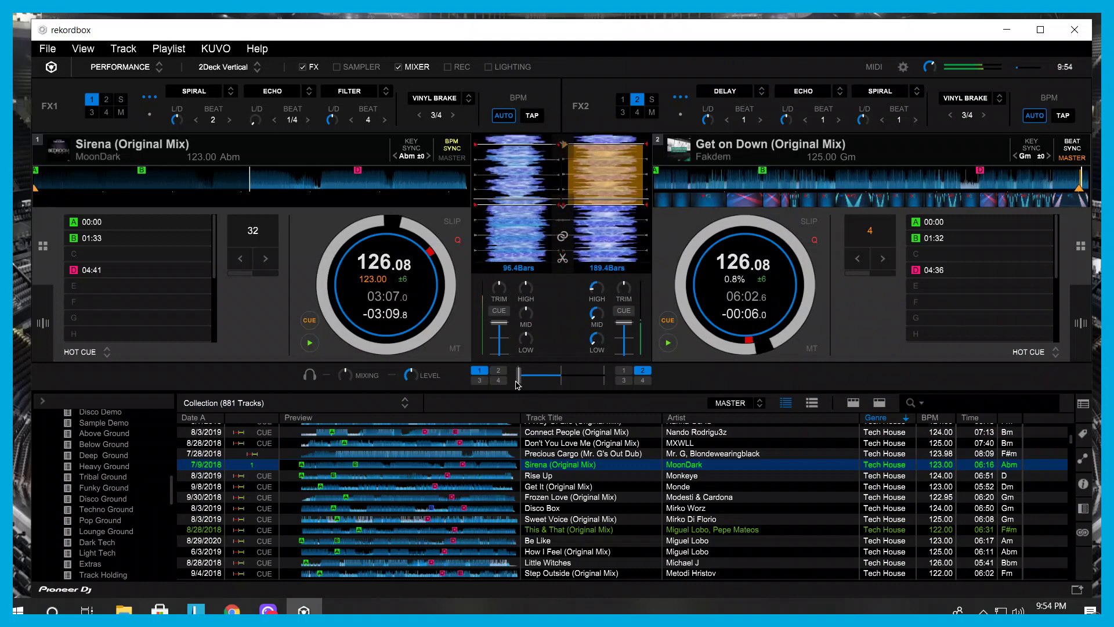
pyautogui.click(668, 343)
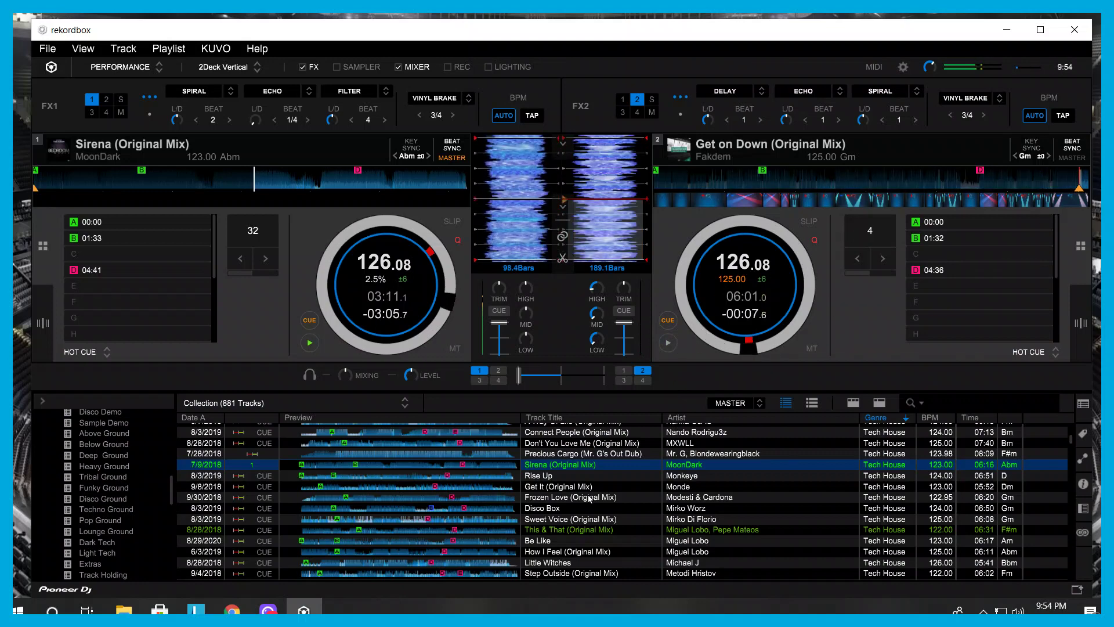
# Step: Find the track No Takers among the Tech House tracks and load it onto deck 2
pyautogui.scroll(5, 590, 498)
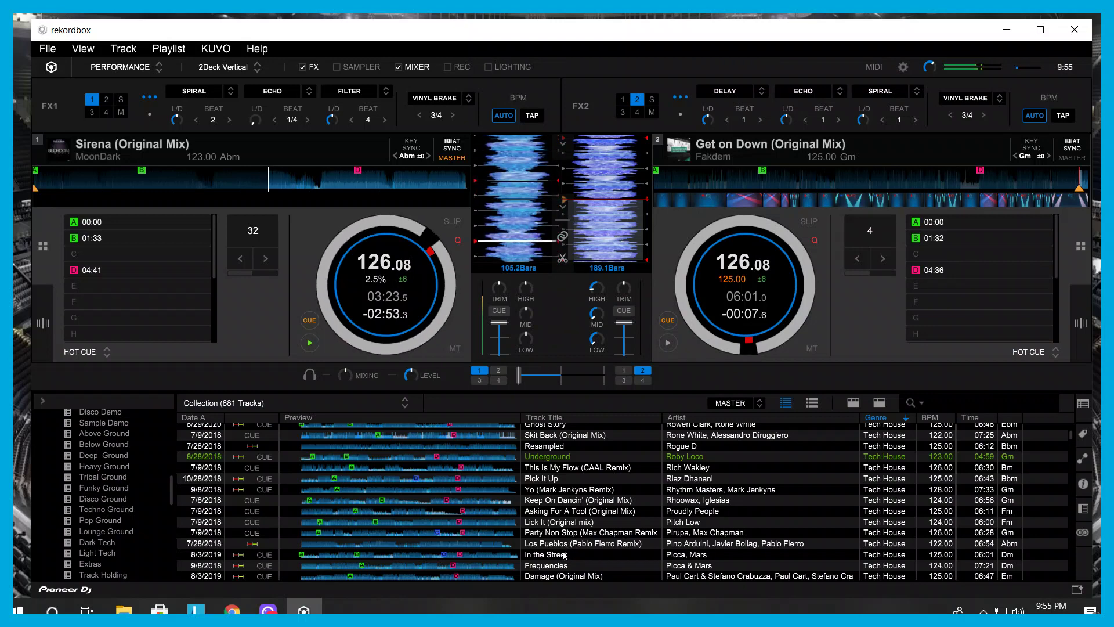
pyautogui.scroll(-2, 631, 485)
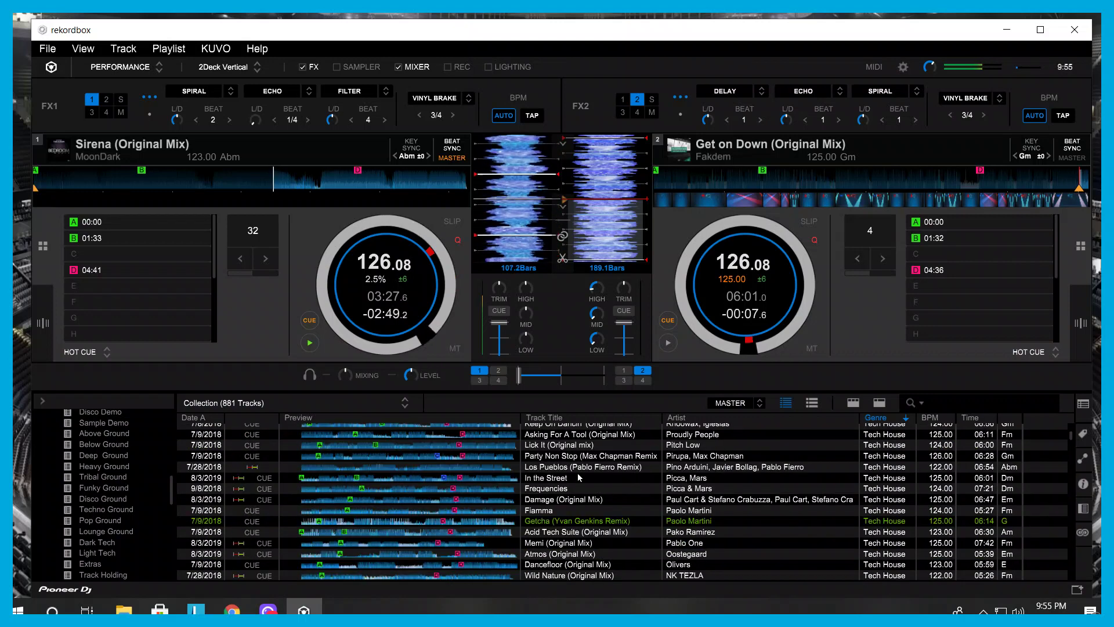
pyautogui.scroll(-1, 579, 477)
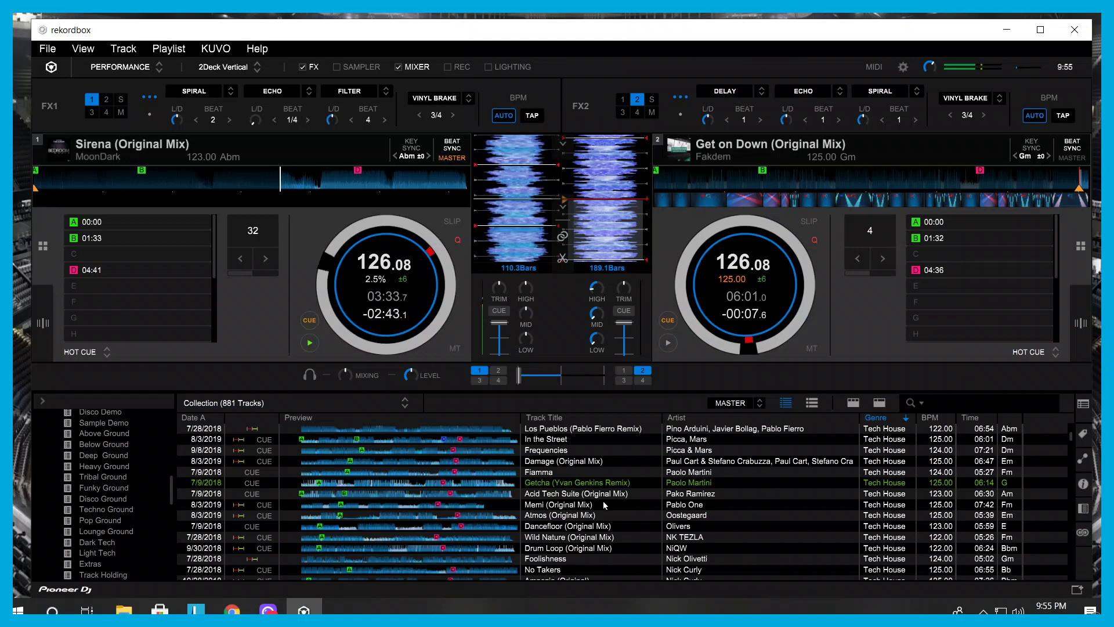
pyautogui.scroll(-1, 567, 487)
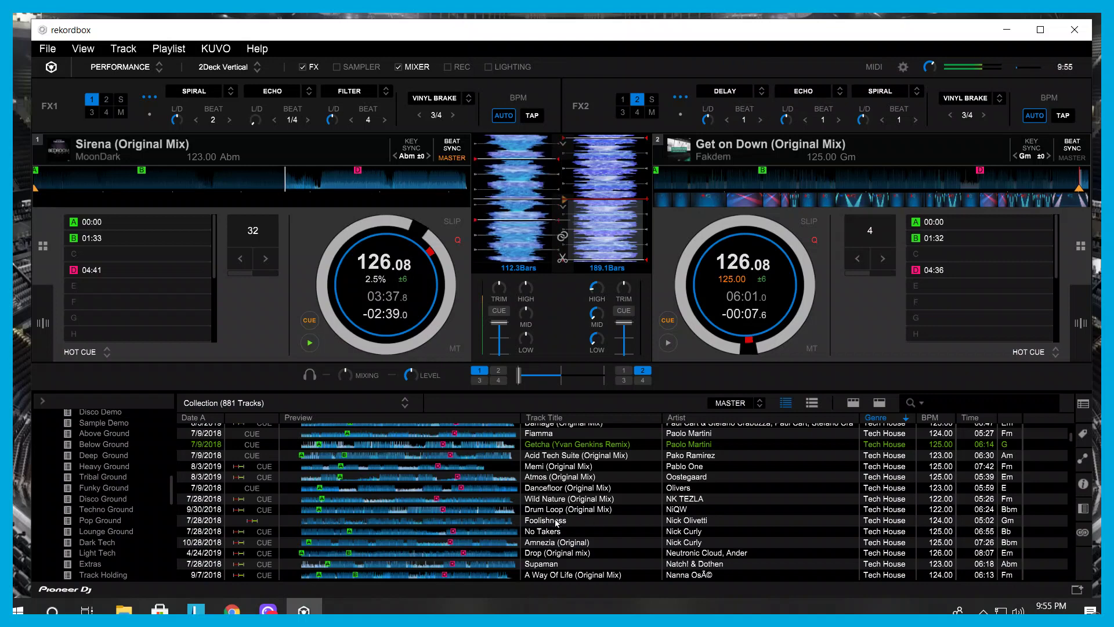
pyautogui.moveTo(556, 531); pyautogui.dragTo(840, 266)
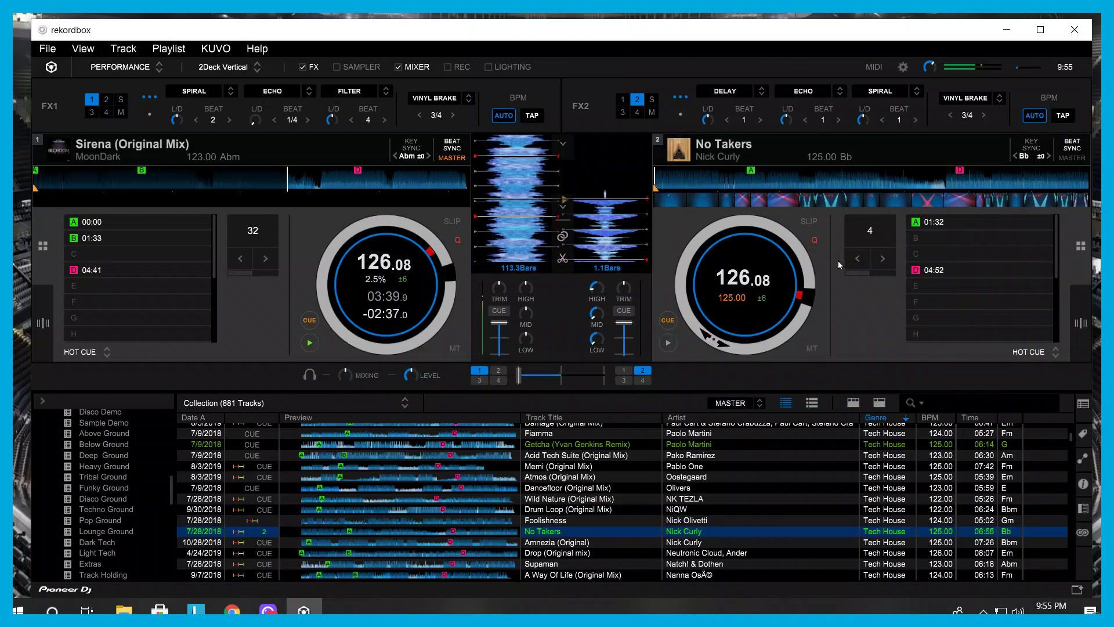
# Step: Position No Takers at hot cue A on deck 2 and start its playback as Sirena reaches hot cue D
pyautogui.click(668, 320)
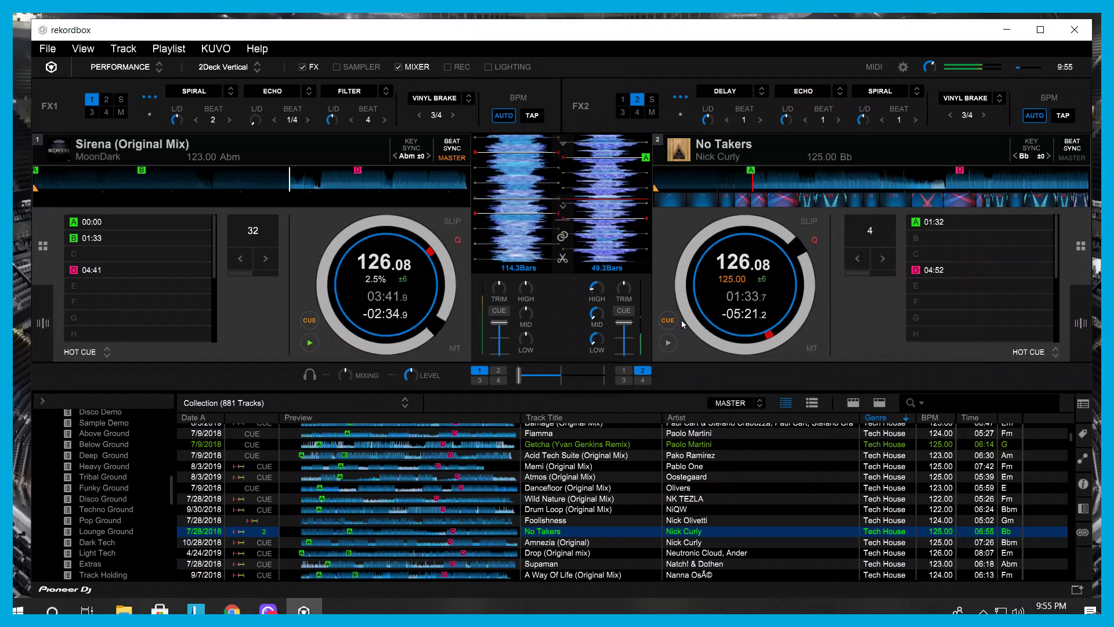
pyautogui.moveTo(617, 213); pyautogui.dragTo(644, 238)
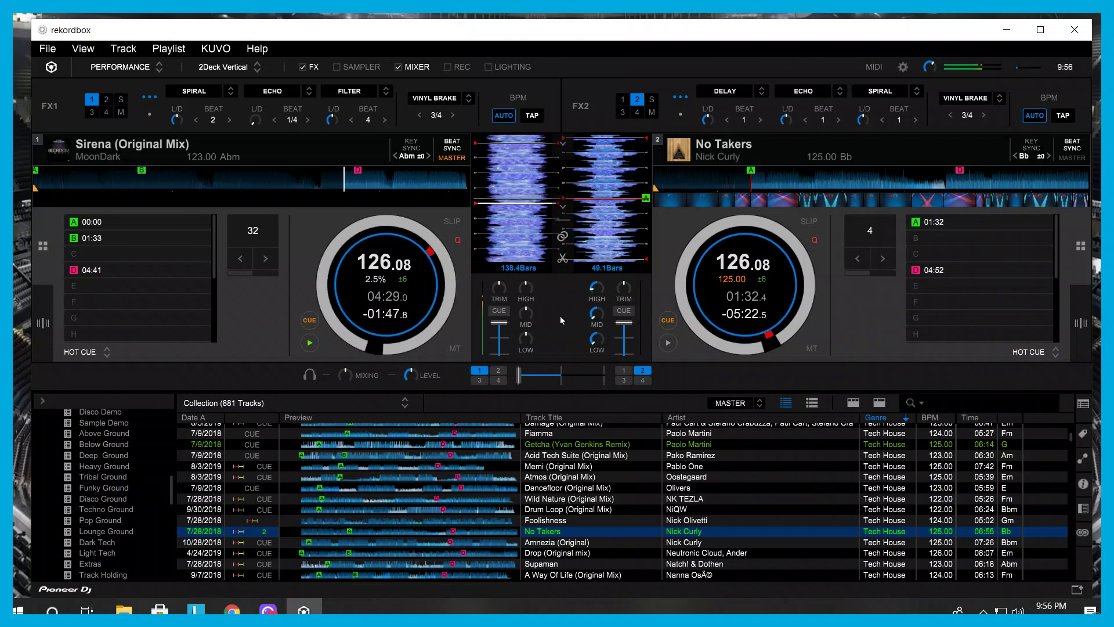
pyautogui.scroll(-3, 604, 457)
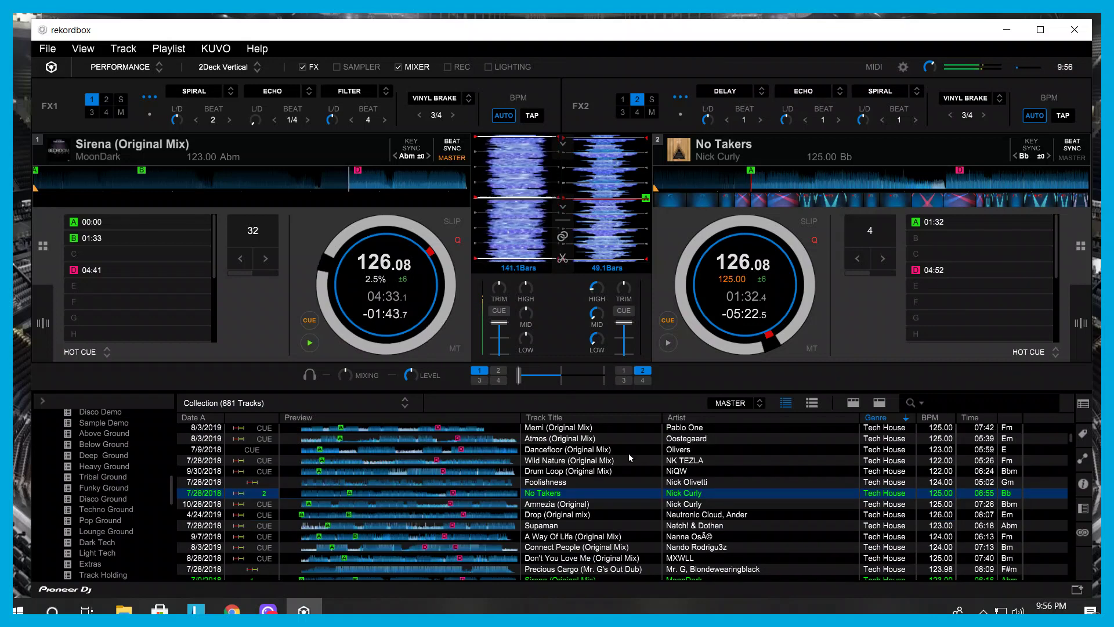
pyautogui.scroll(3, 629, 453)
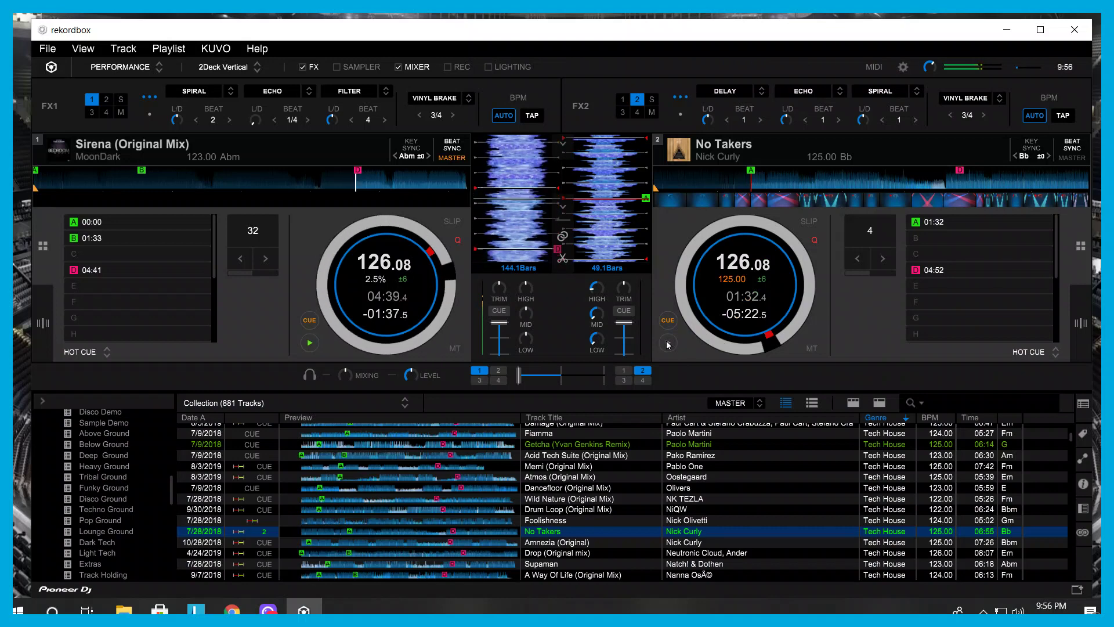
pyautogui.click(668, 343)
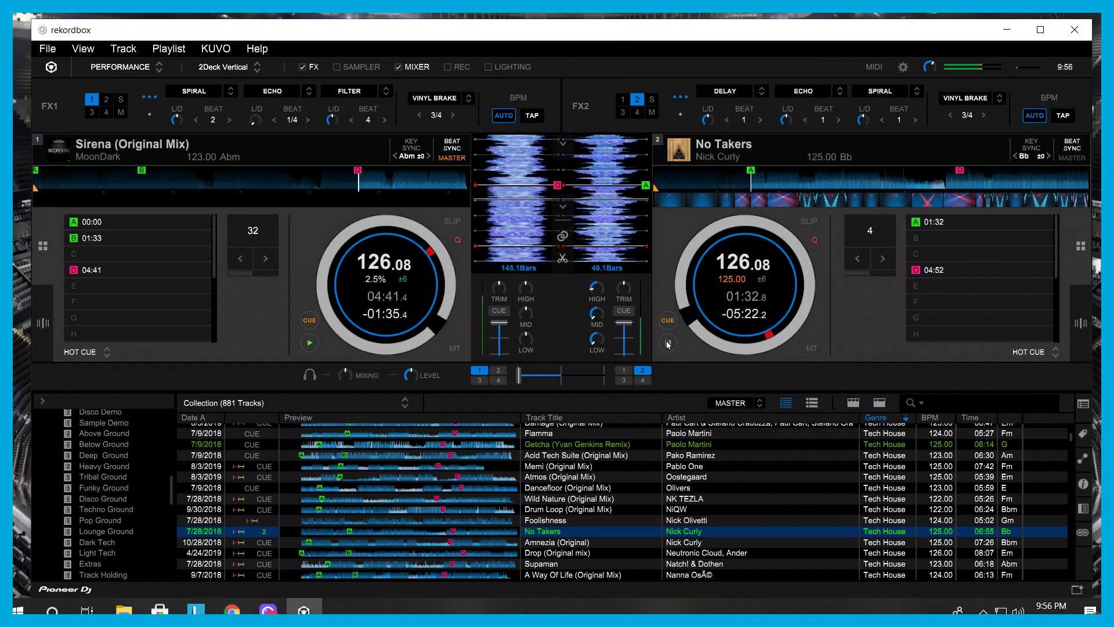
pyautogui.click(1069, 147)
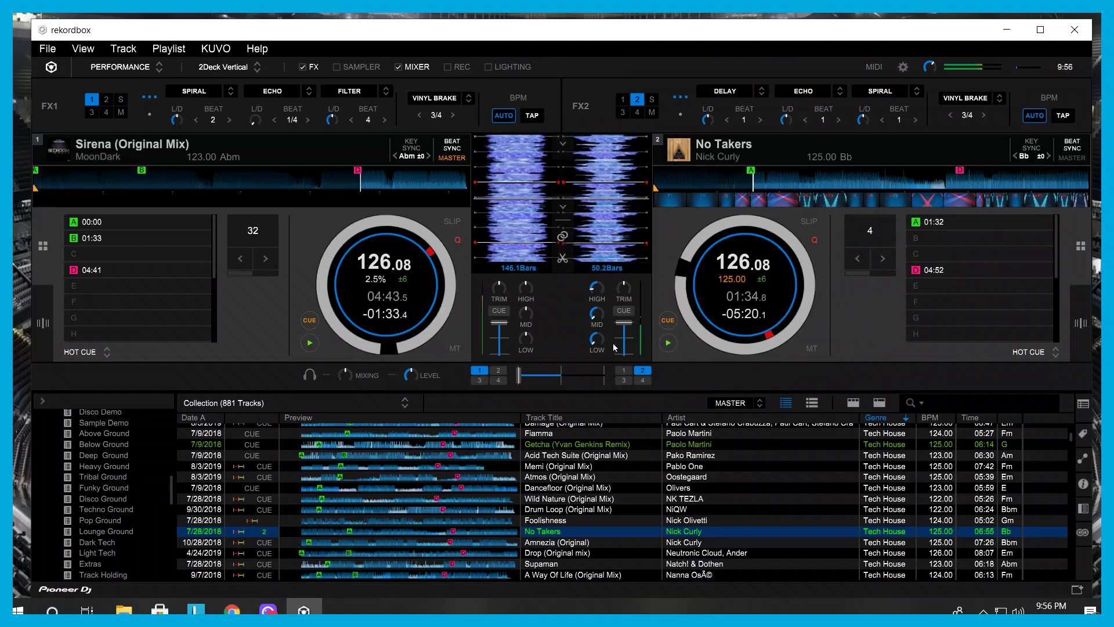
# Step: Bring the crossfader close to centre and restore deck 2's high and mid EQ
pyautogui.moveTo(521, 376); pyautogui.dragTo(546, 387)
pyautogui.moveTo(548, 381); pyautogui.dragTo(555, 381)
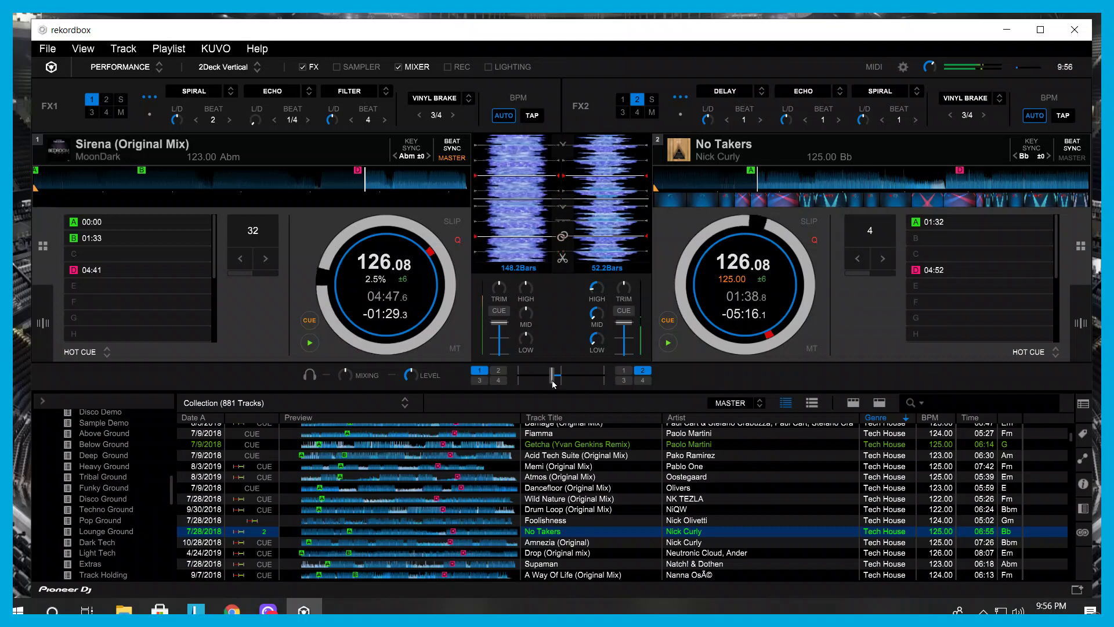
pyautogui.moveTo(602, 290)
pyautogui.mouseDown()
pyautogui.moveTo(603, 278)
pyautogui.moveTo(597, 291)
pyautogui.mouseUp()
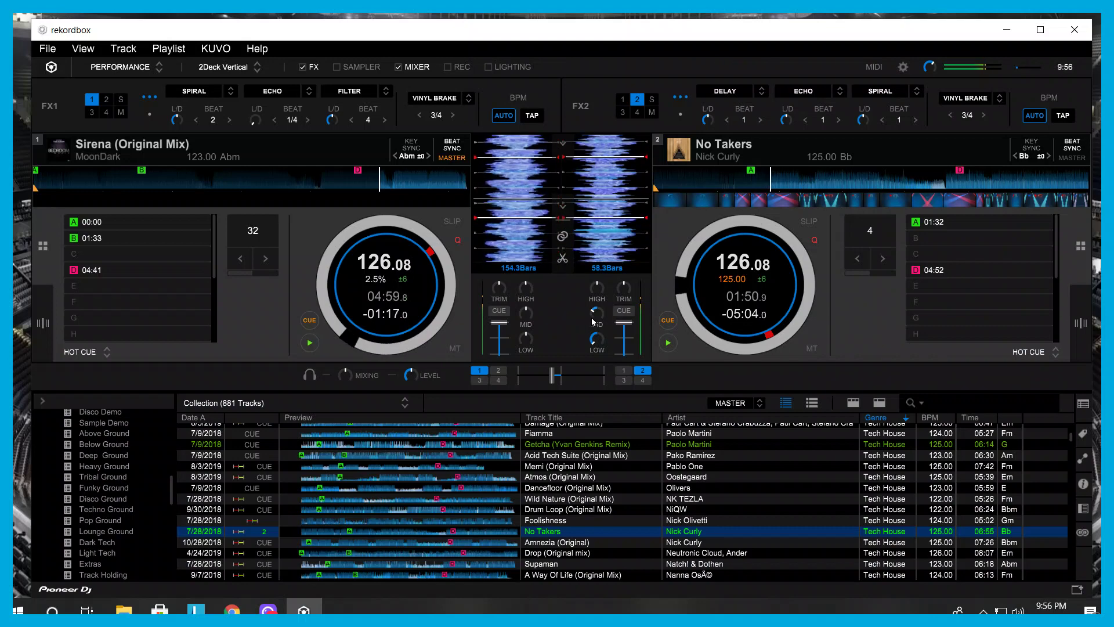
pyautogui.moveTo(704, 351)
pyautogui.mouseDown()
pyautogui.moveTo(726, 347)
pyautogui.moveTo(707, 337)
pyautogui.mouseUp()
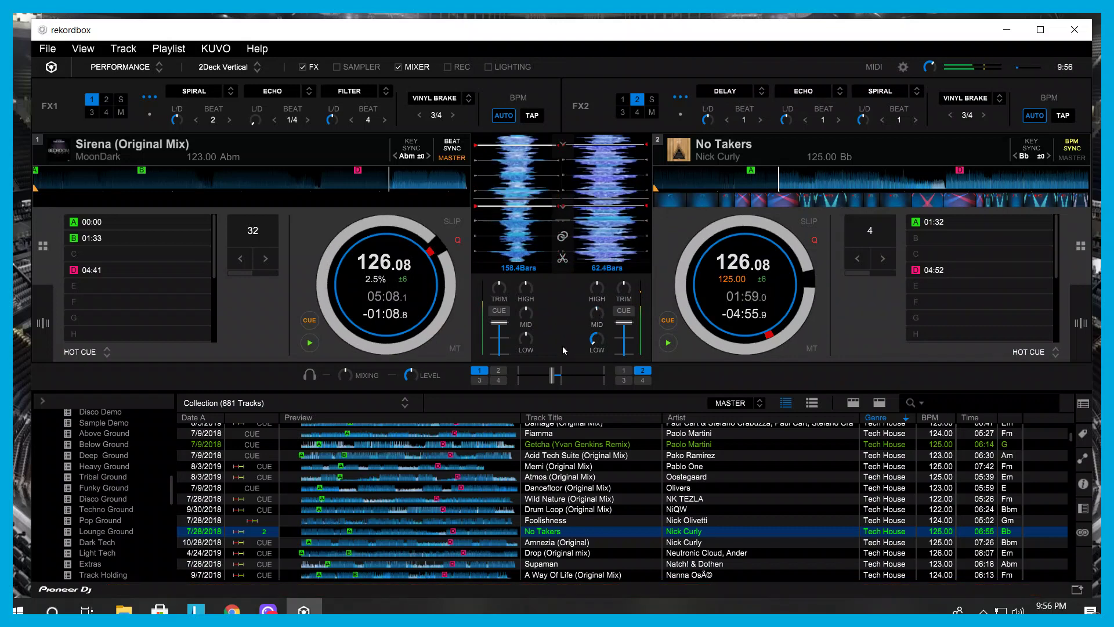
# Step: Move the crossfader past centre toward deck 2 in stages while cutting deck 1's low EQ
pyautogui.moveTo(552, 381); pyautogui.dragTo(557, 380)
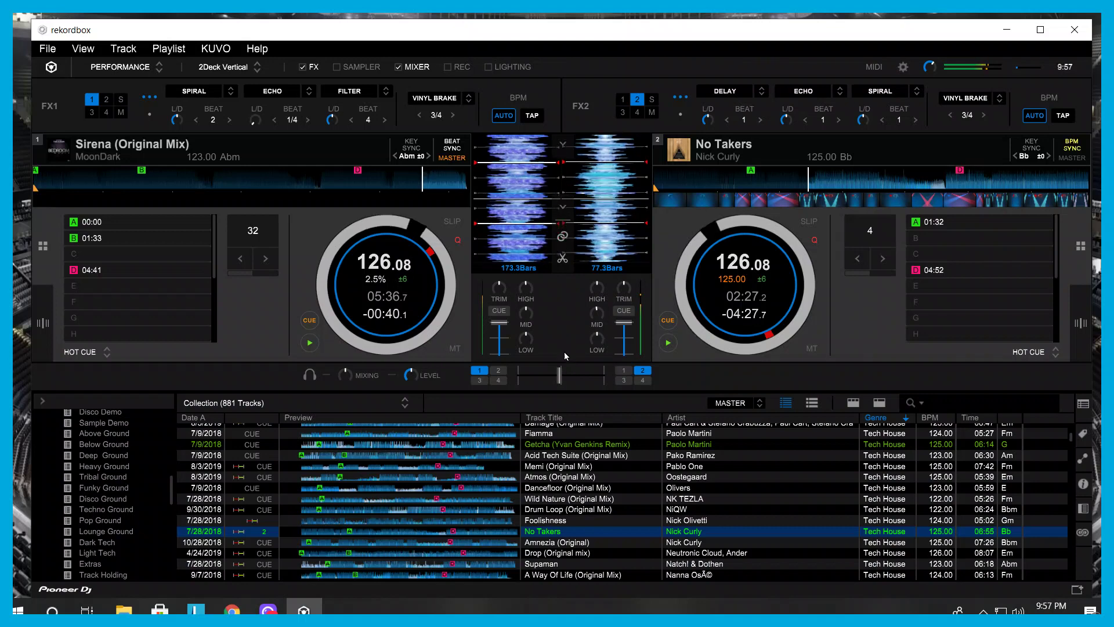
pyautogui.moveTo(559, 376); pyautogui.dragTo(561, 382)
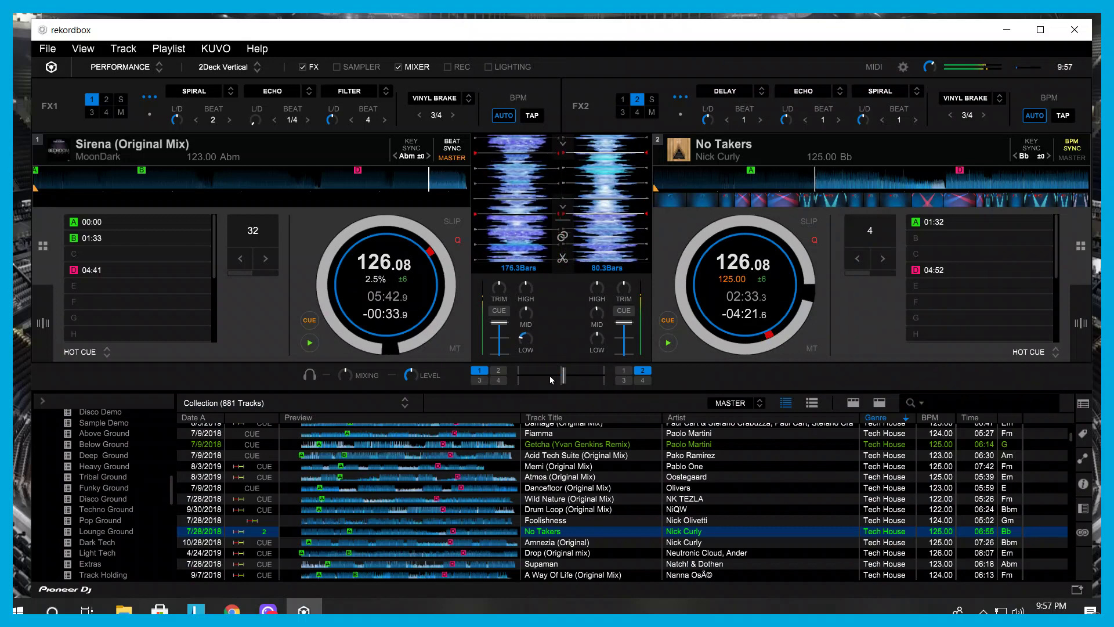
pyautogui.moveTo(563, 376); pyautogui.dragTo(574, 382)
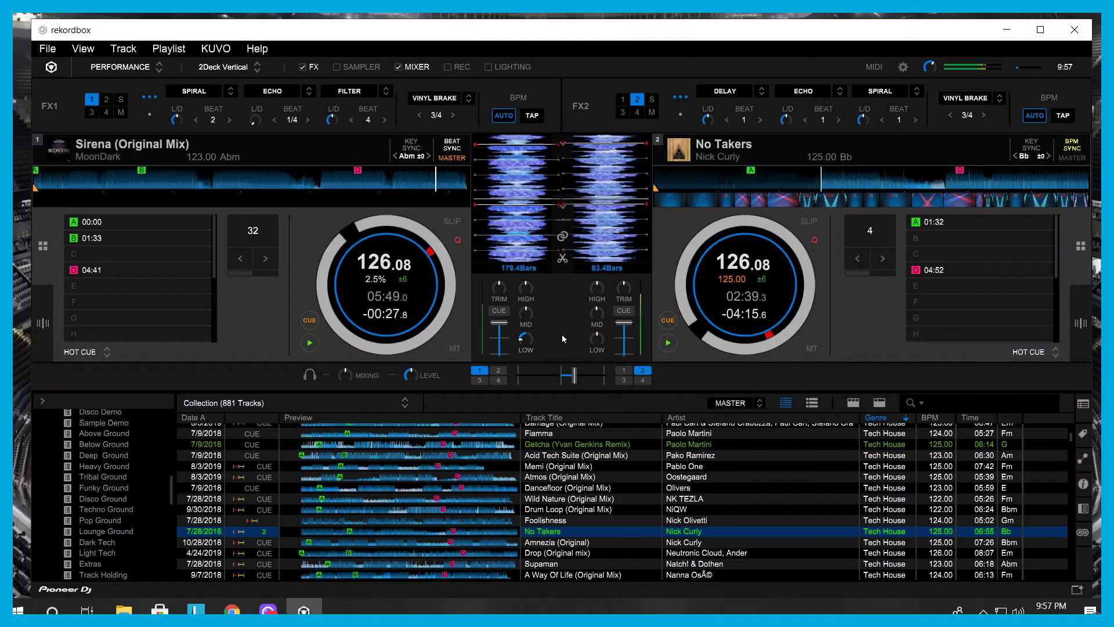
# Step: Shorten deck 1's beat loop length to 8, loop the end of Sirena, and reduce deck 1's mid EQ
pyautogui.click(240, 258)
pyautogui.click(240, 258)
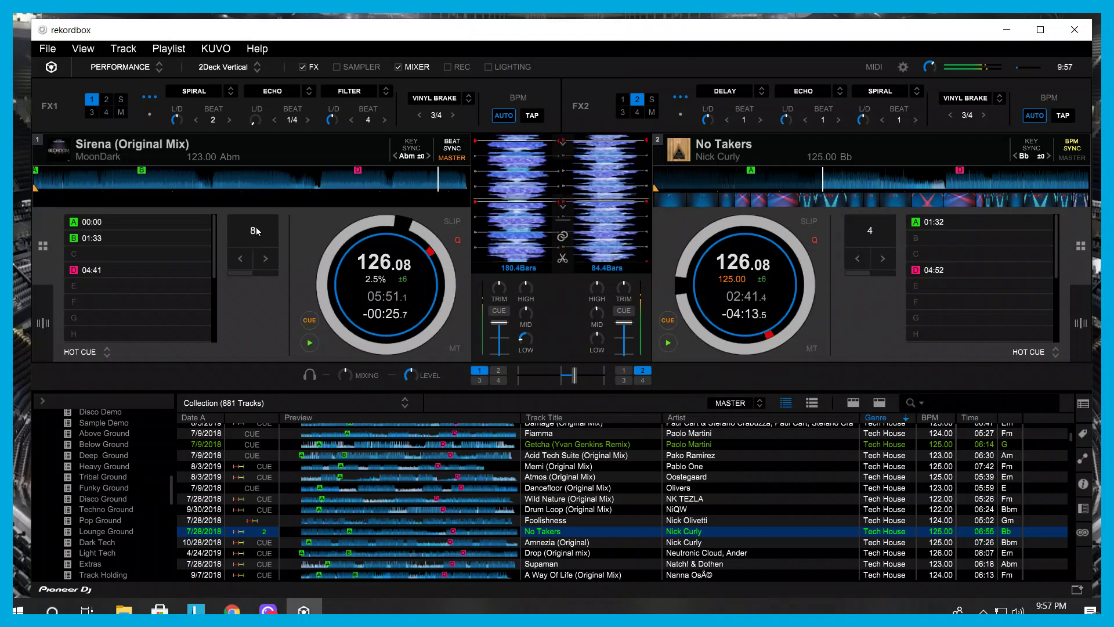
pyautogui.click(253, 231)
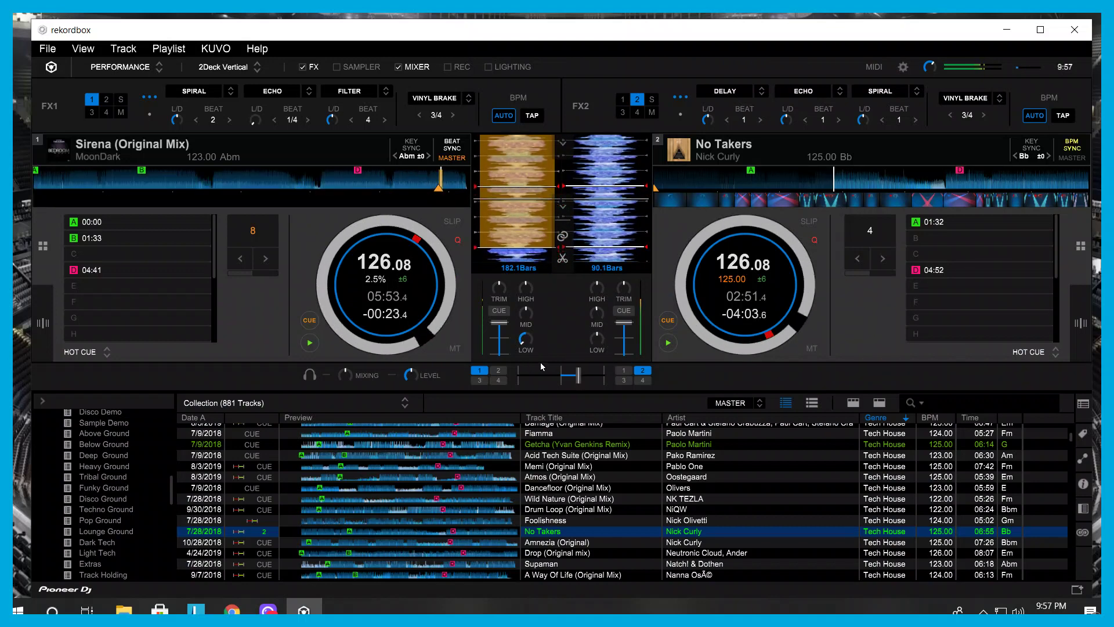
pyautogui.moveTo(526, 314); pyautogui.dragTo(524, 345)
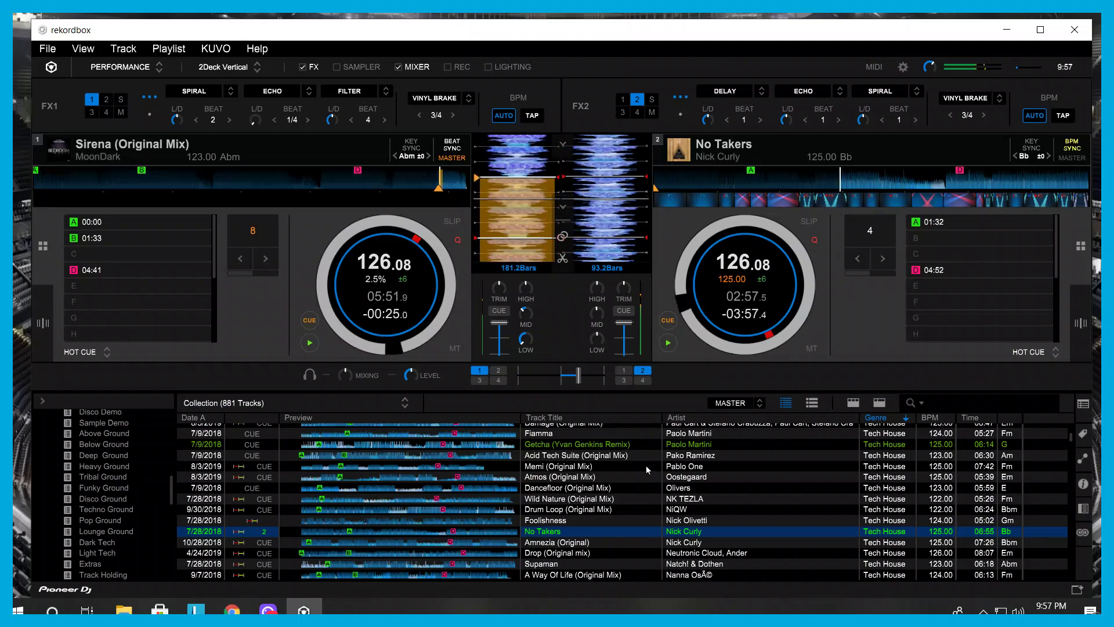
# Step: Look through the Tech House tracks for candidates to follow No Takers
pyautogui.scroll(-3, 646, 465)
pyautogui.scroll(-5, 646, 462)
pyautogui.scroll(-5, 646, 462)
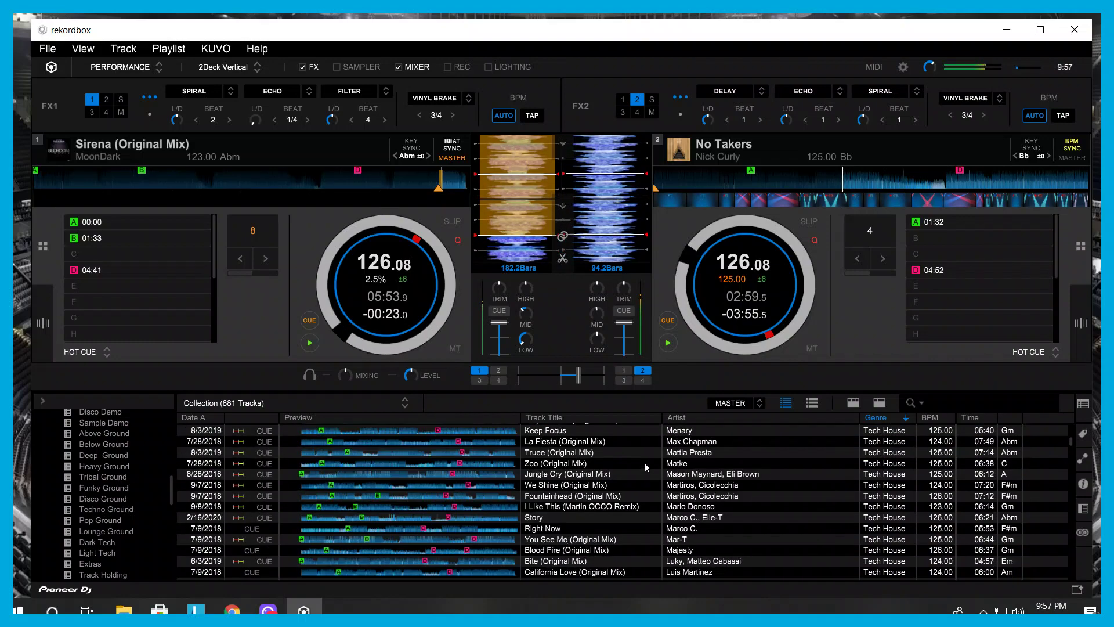
pyautogui.scroll(12, 644, 462)
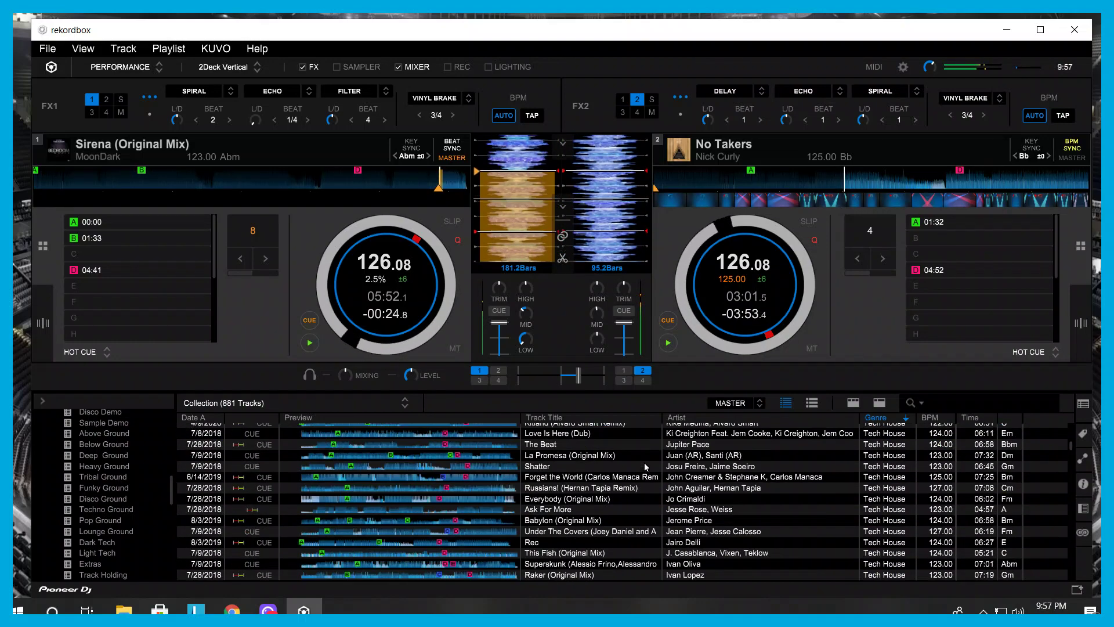
pyautogui.scroll(5, 643, 462)
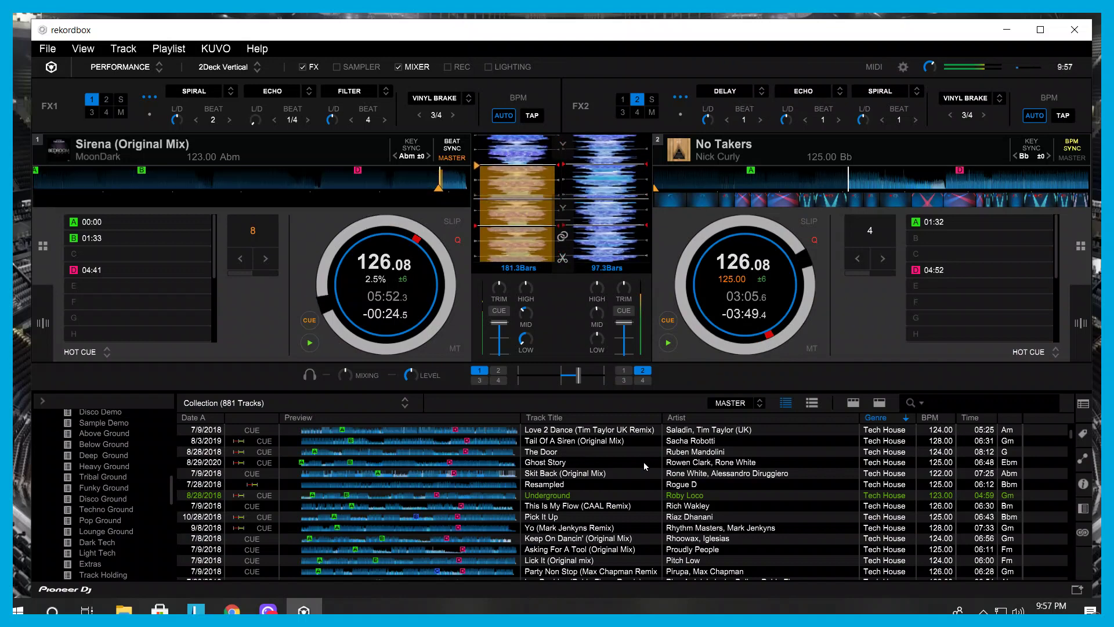
pyautogui.scroll(-2, 643, 462)
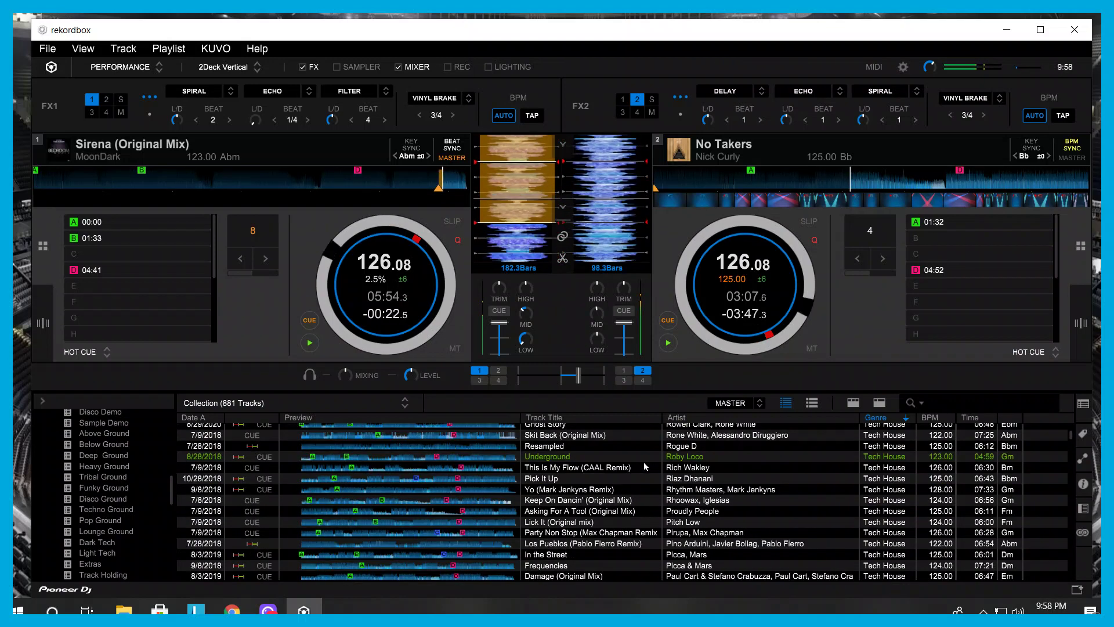
pyautogui.scroll(8, 627, 444)
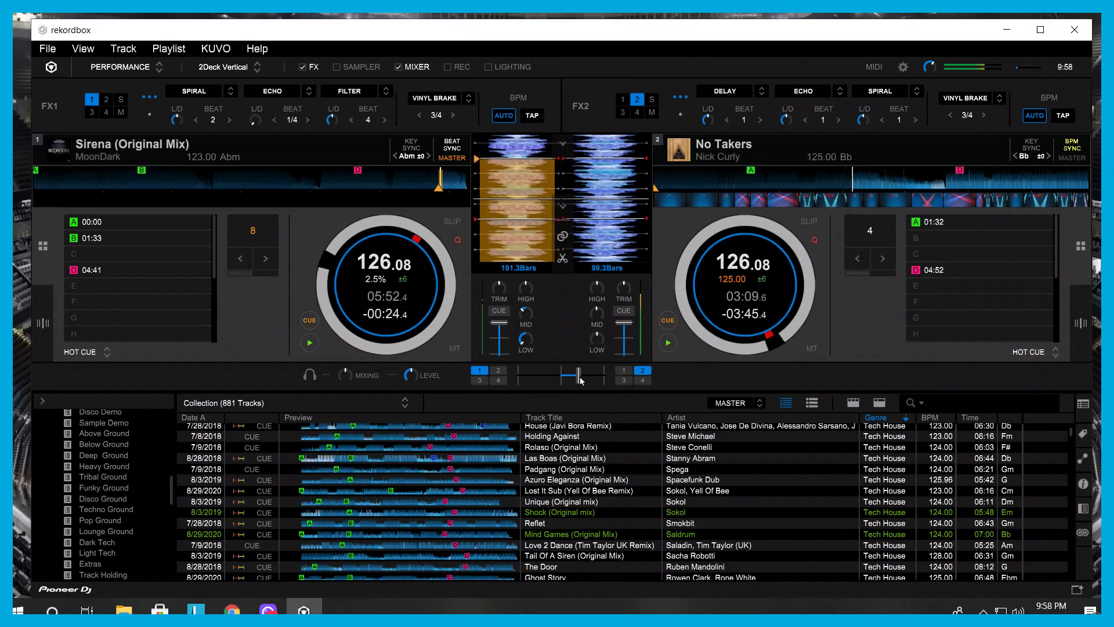
# Step: Release the loop on deck 1 and move the crossfader fully over to deck 2
pyautogui.moveTo(580, 380); pyautogui.dragTo(588, 385)
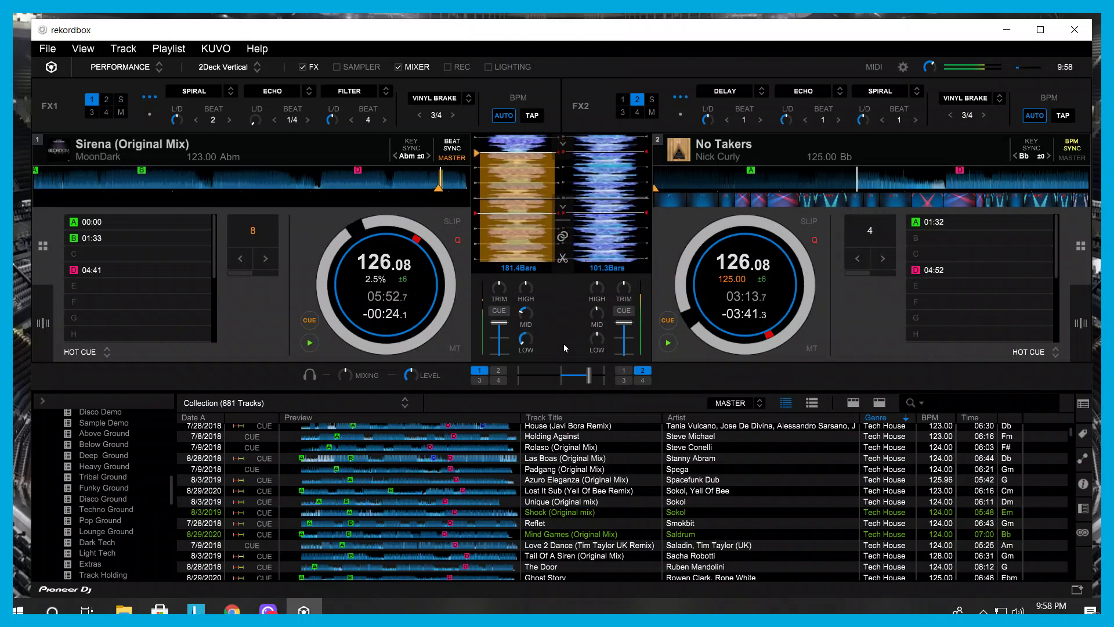
pyautogui.click(254, 245)
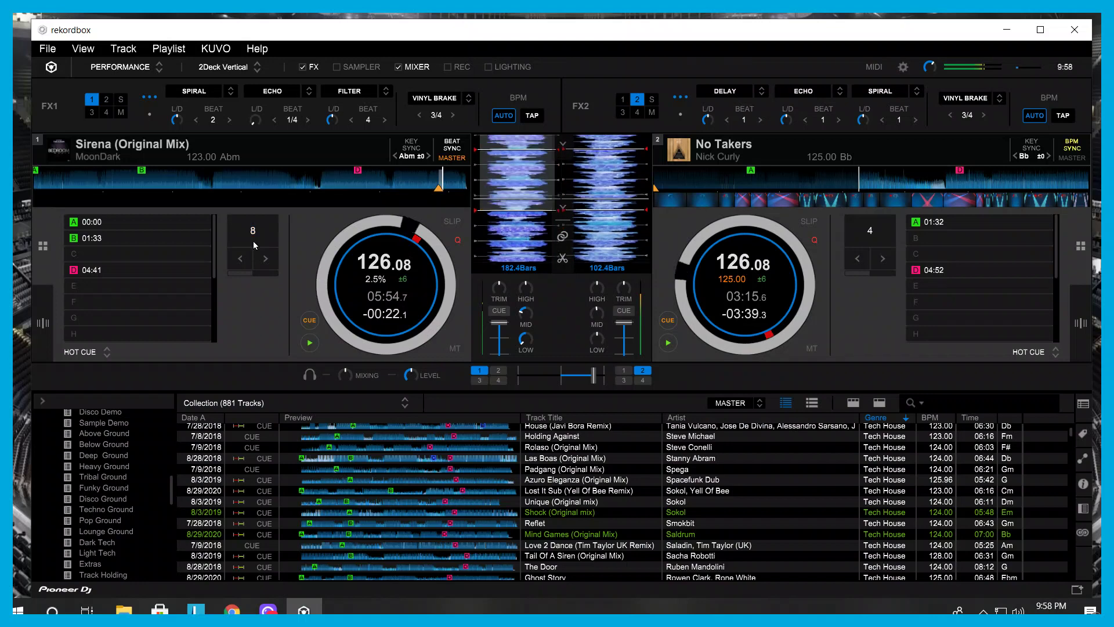
pyautogui.moveTo(599, 380); pyautogui.dragTo(608, 383)
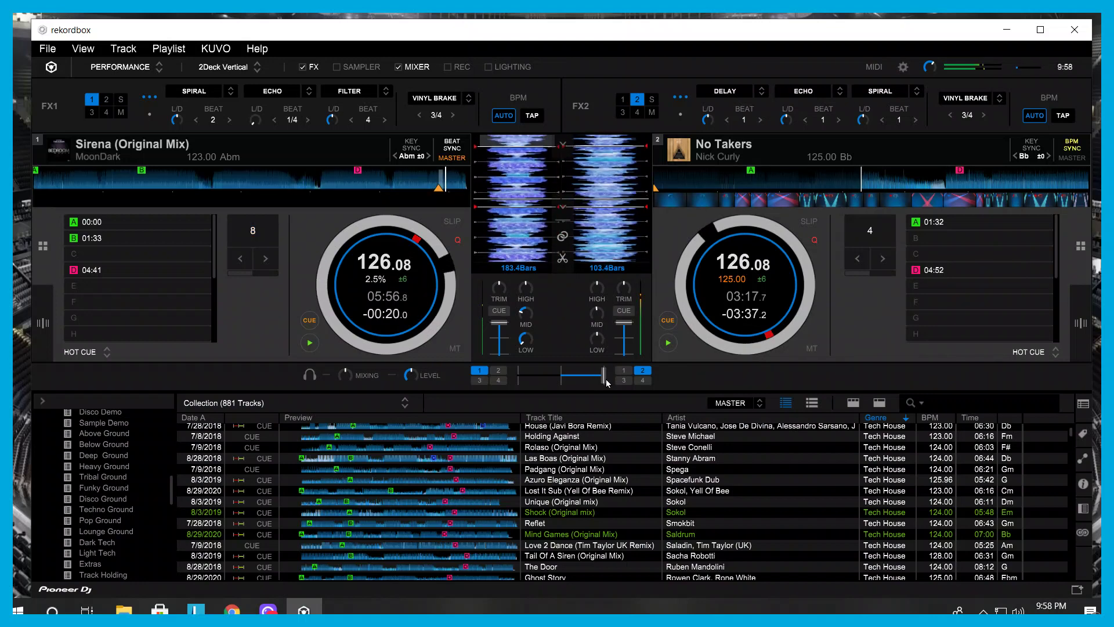
# Step: Find Rumiyoc among the Tech House tracks, load it onto deck 1 at hot cue B (01:01) and restore its beat sync
pyautogui.scroll(6, 740, 503)
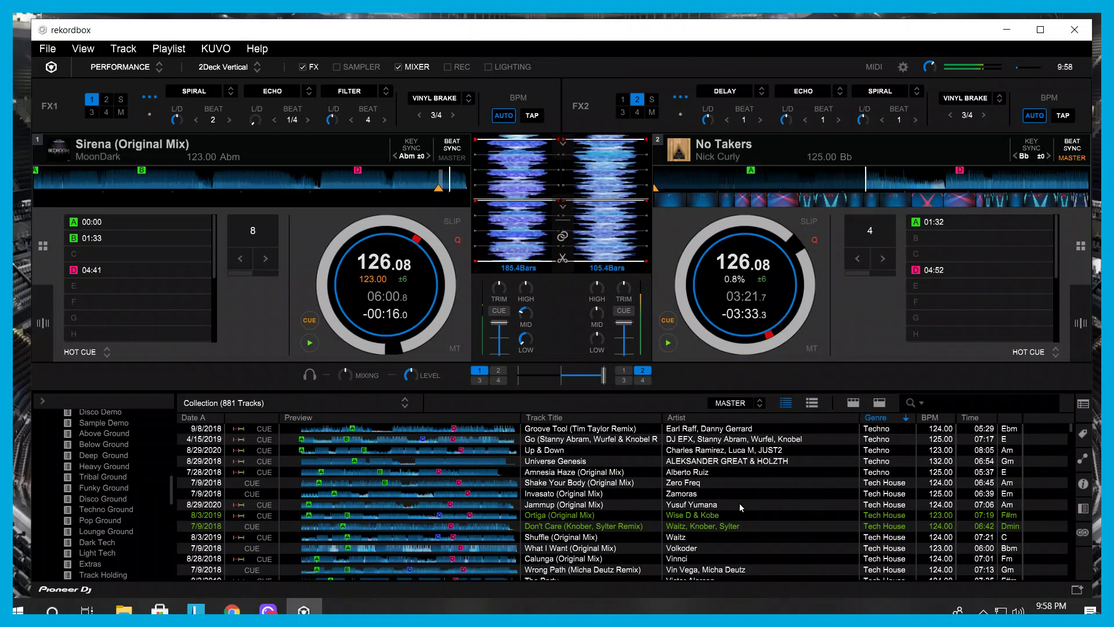
pyautogui.scroll(-2, 740, 508)
pyautogui.scroll(-5, 740, 507)
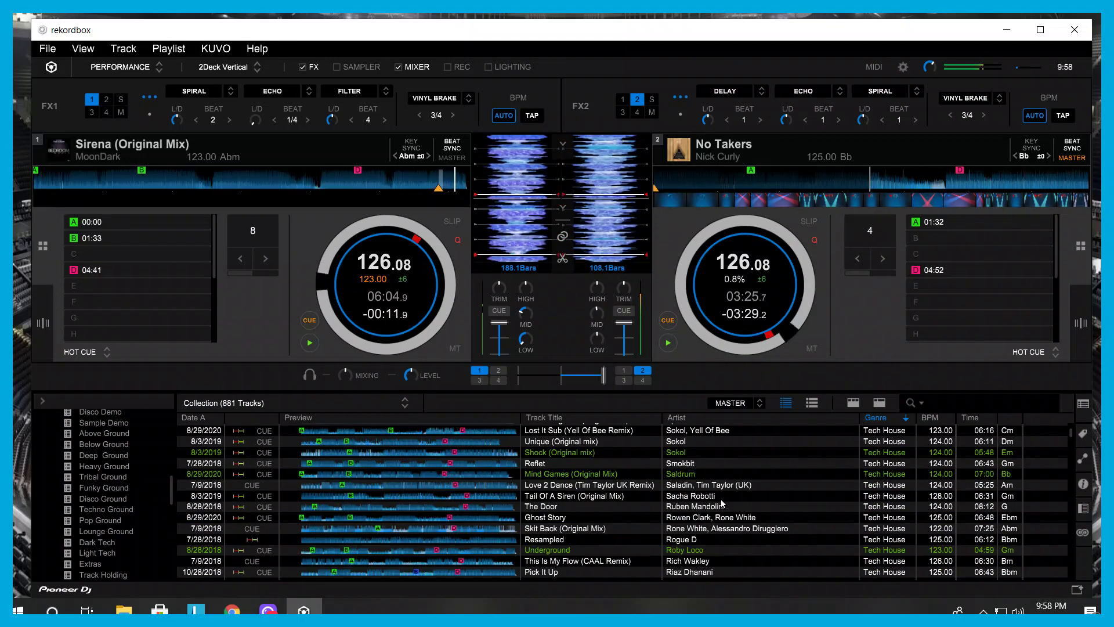
pyautogui.scroll(-5, 721, 499)
pyautogui.scroll(-6, 721, 499)
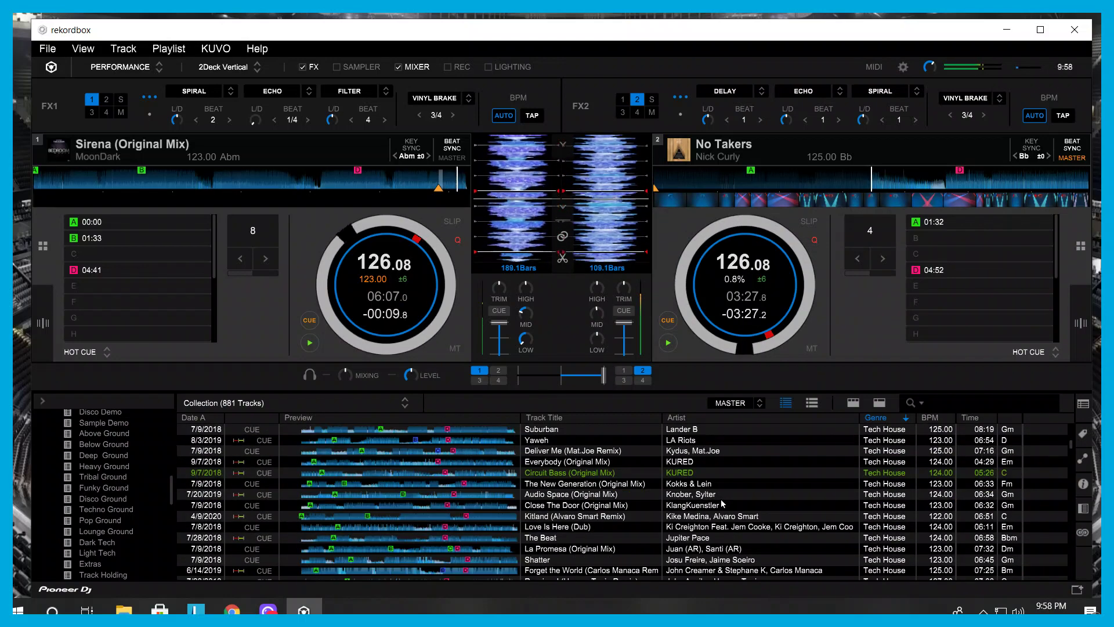
pyautogui.scroll(-6, 721, 499)
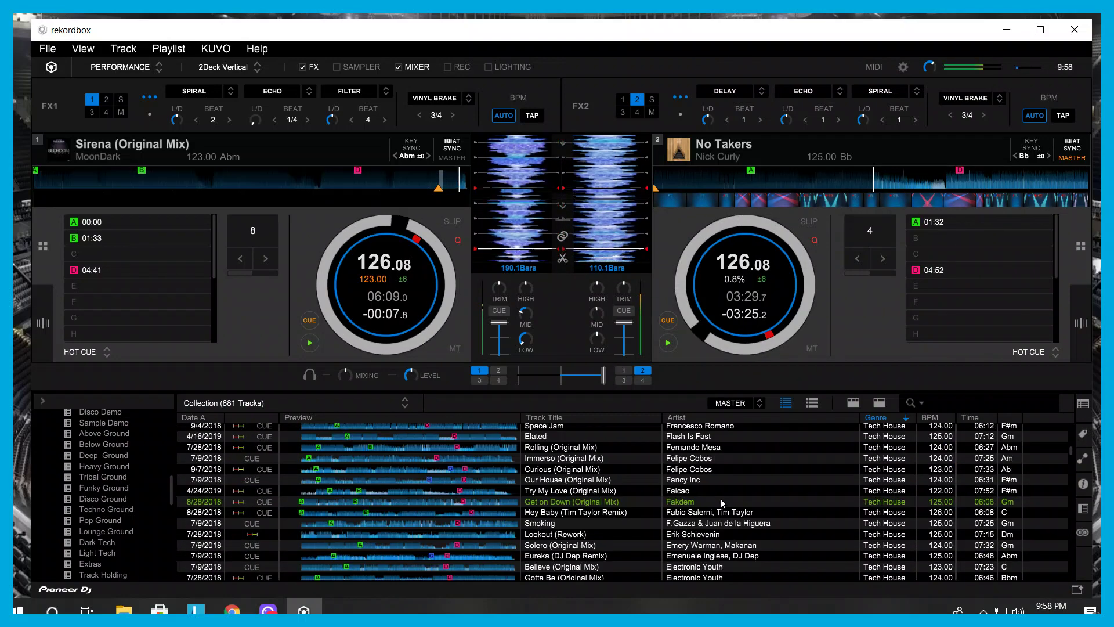
pyautogui.scroll(-4, 720, 499)
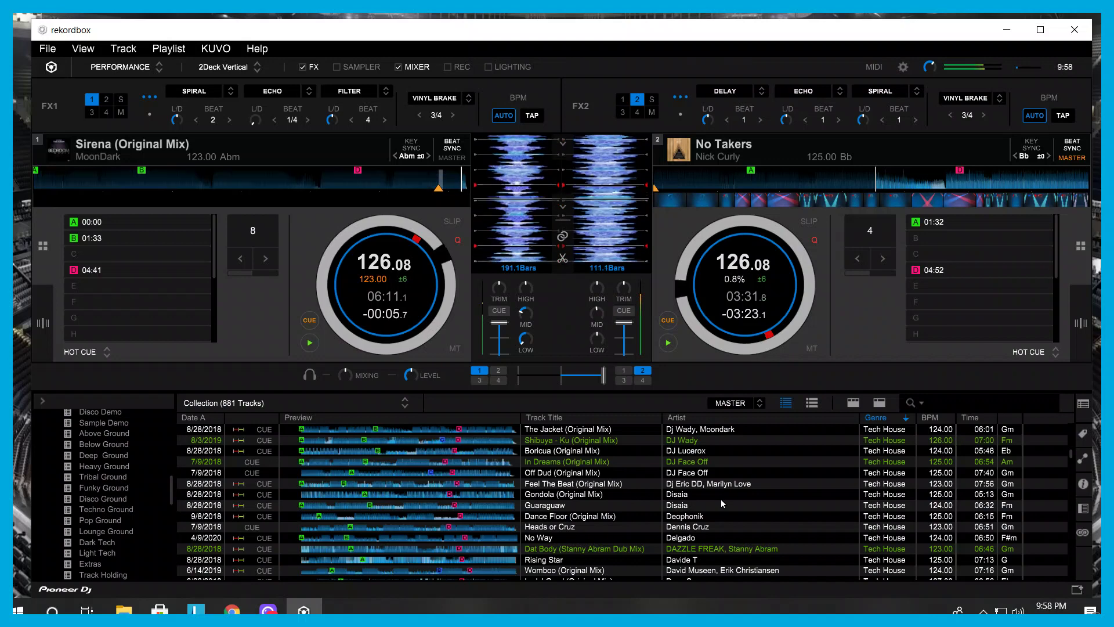
pyautogui.scroll(-2, 720, 499)
pyautogui.scroll(-4, 721, 499)
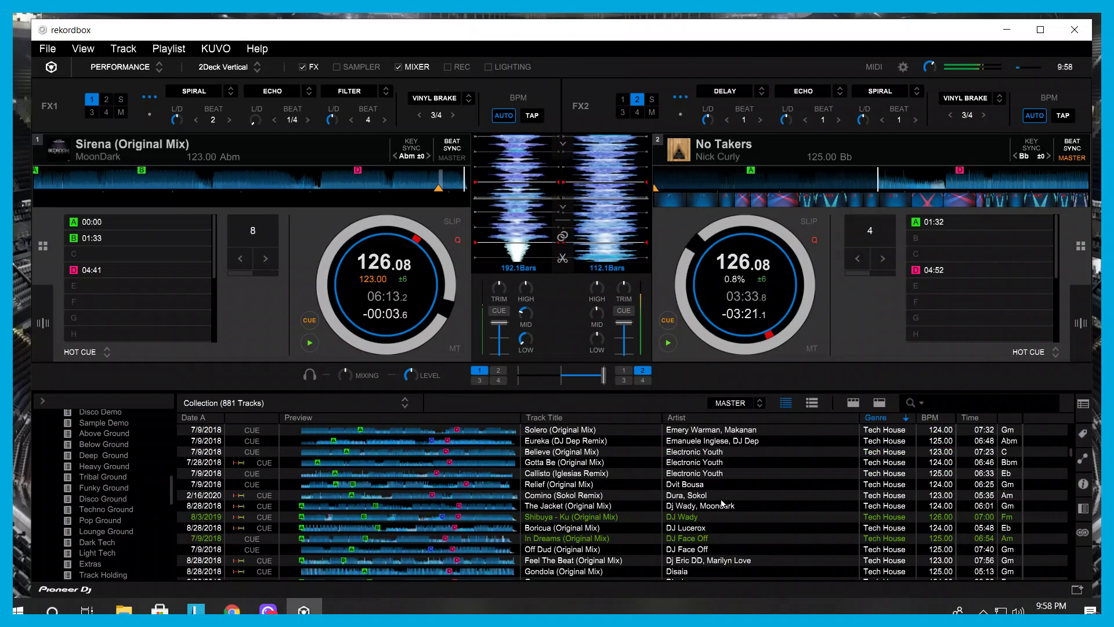
pyautogui.scroll(-2, 721, 499)
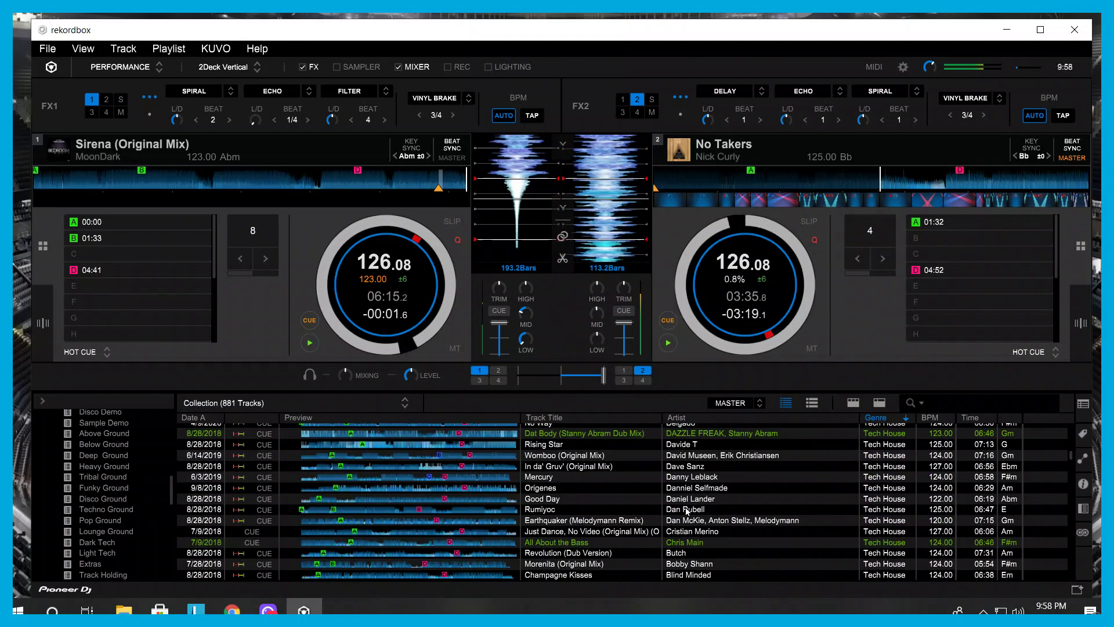
pyautogui.moveTo(676, 512); pyautogui.dragTo(244, 249)
pyautogui.click(86, 239)
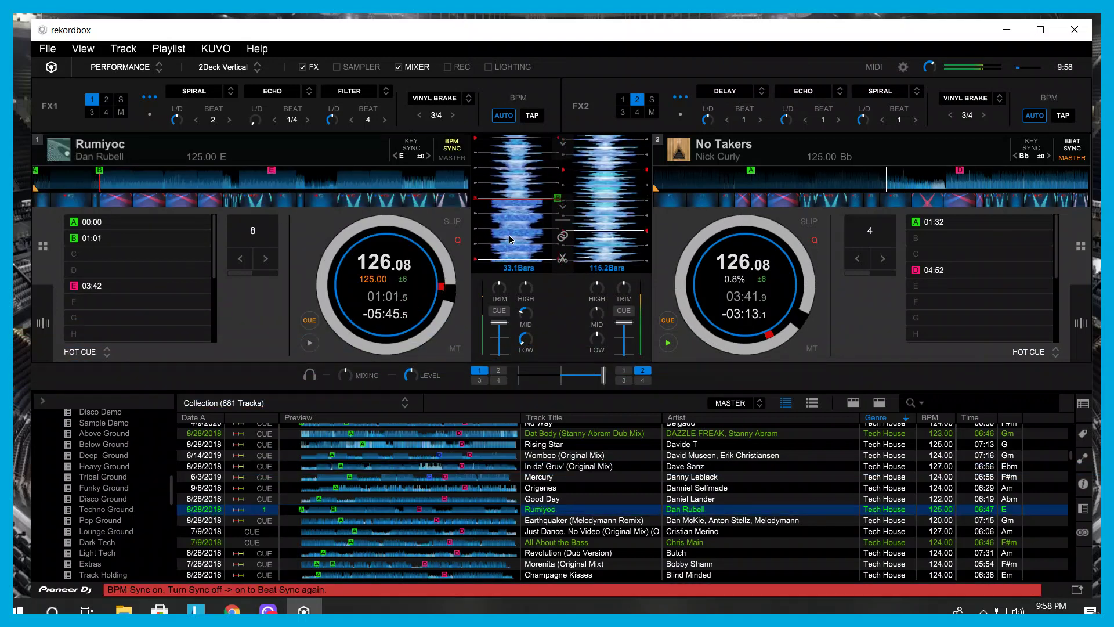
pyautogui.click(448, 151)
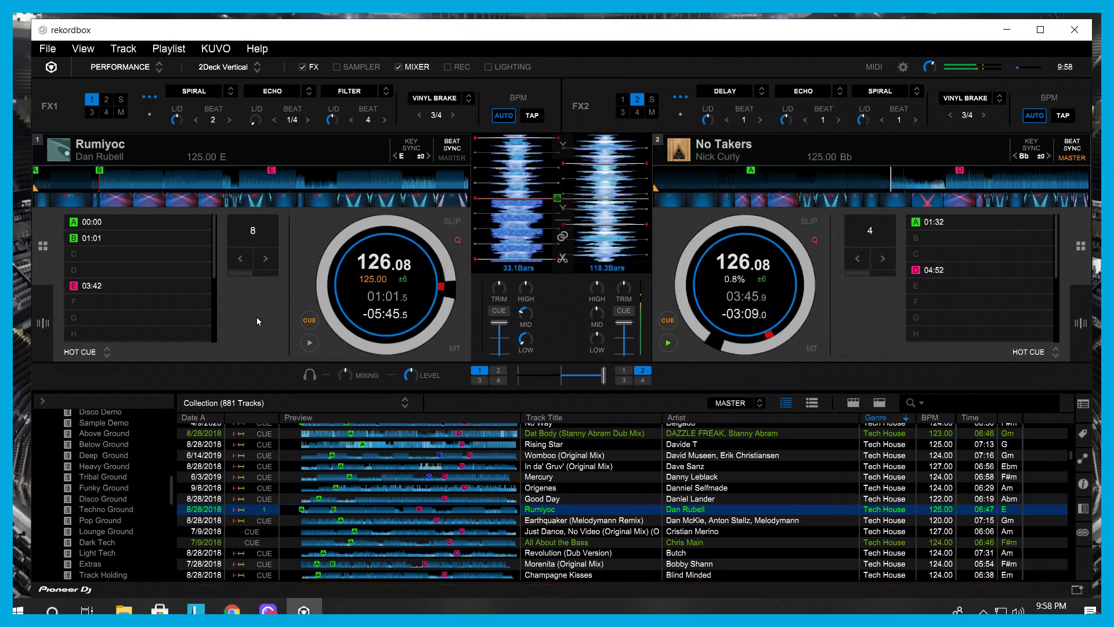
# Step: Set deck 2's beat loop length to 32 and browse the remaining Tech House tracks for the next candidate
pyautogui.click(882, 261)
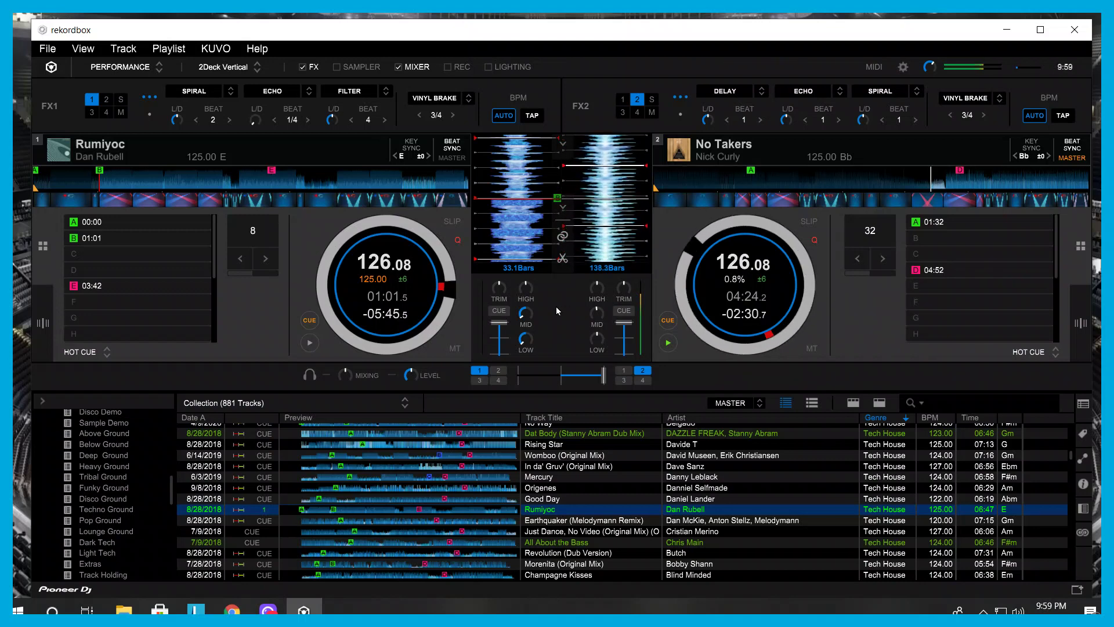
pyautogui.scroll(-5, 675, 485)
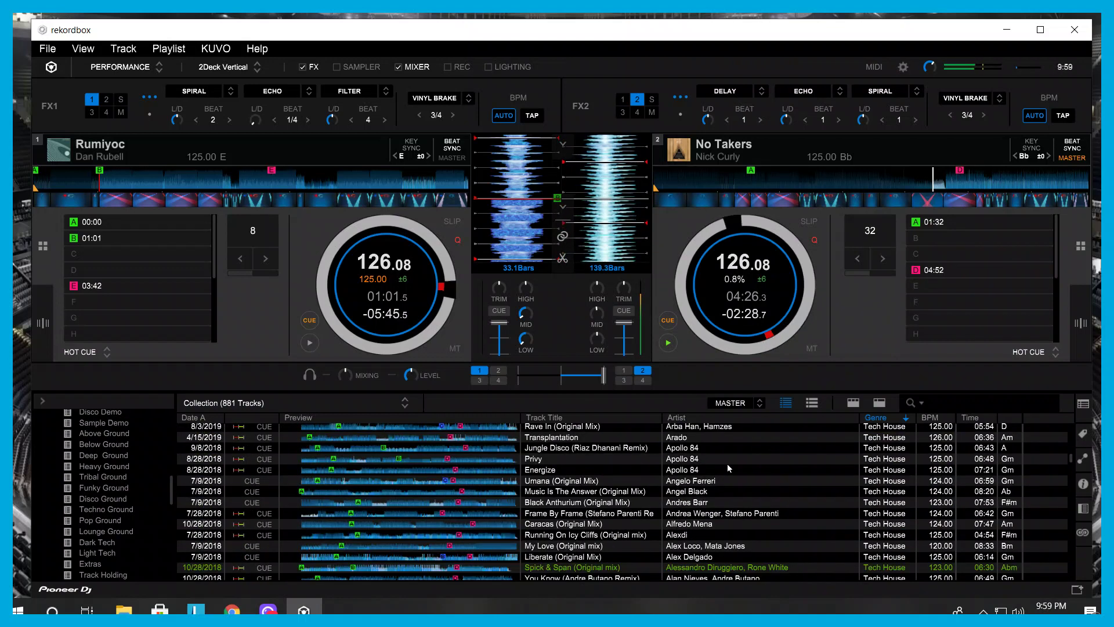
pyautogui.scroll(-3, 729, 470)
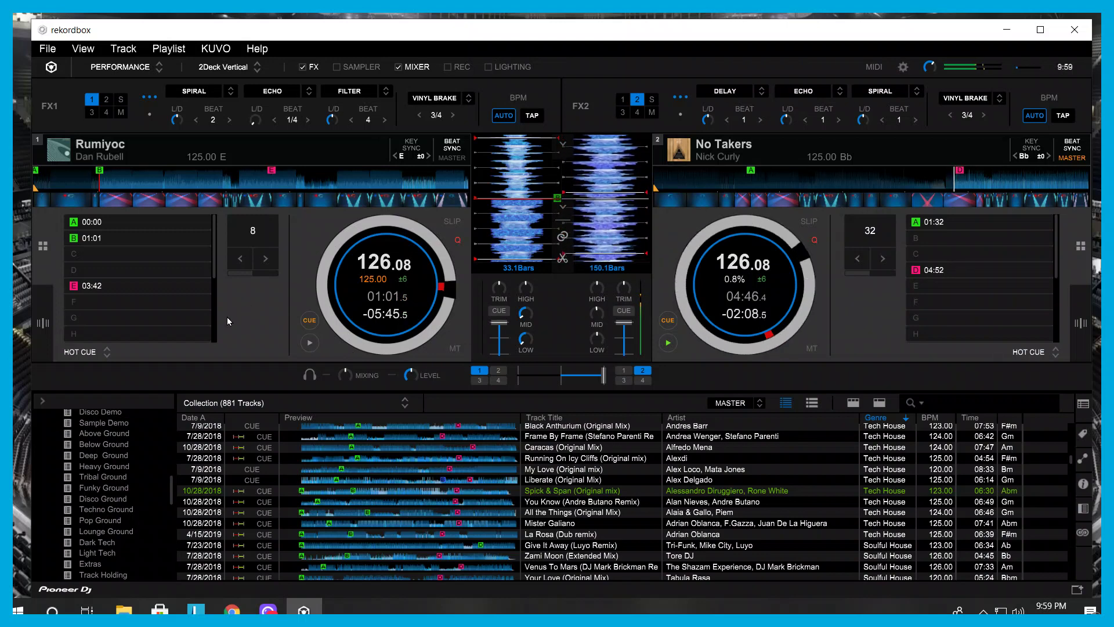
# Step: Start Rumiyoc on deck 1 and bring the crossfader to about centre, restoring deck 1's mid and low EQ while cutting deck 2's low
pyautogui.click(311, 343)
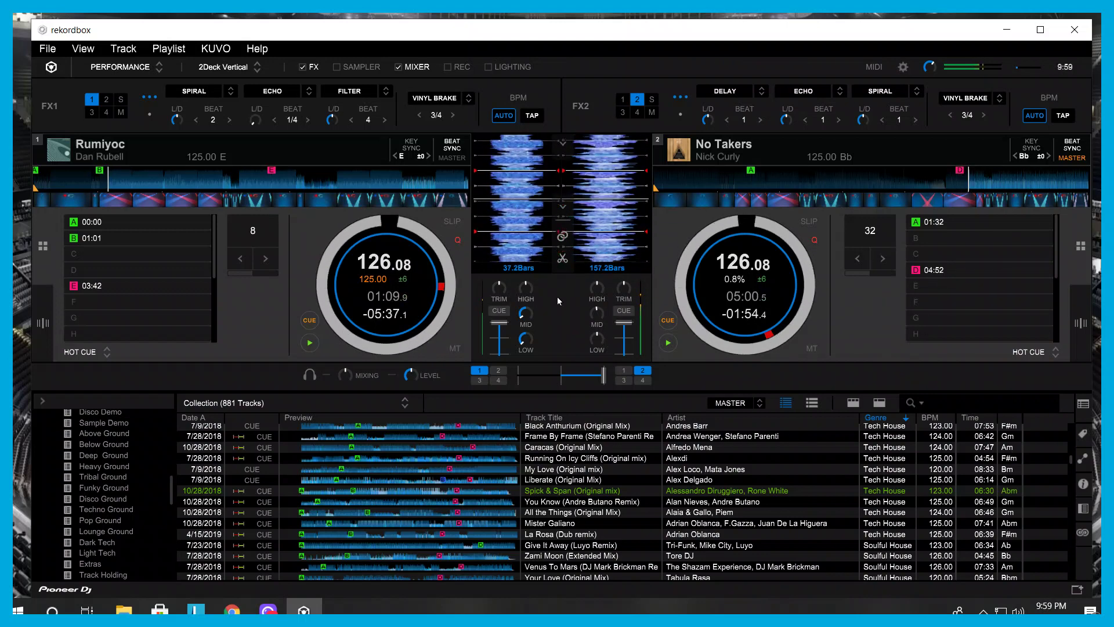
pyautogui.moveTo(604, 376); pyautogui.dragTo(566, 376)
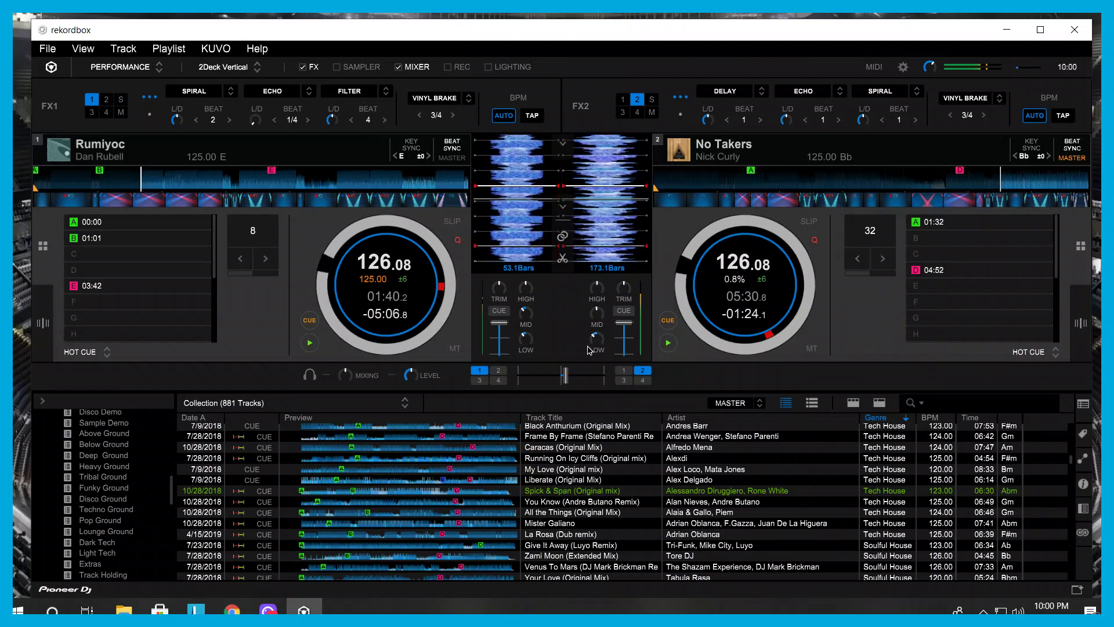
pyautogui.moveTo(565, 375); pyautogui.dragTo(558, 375)
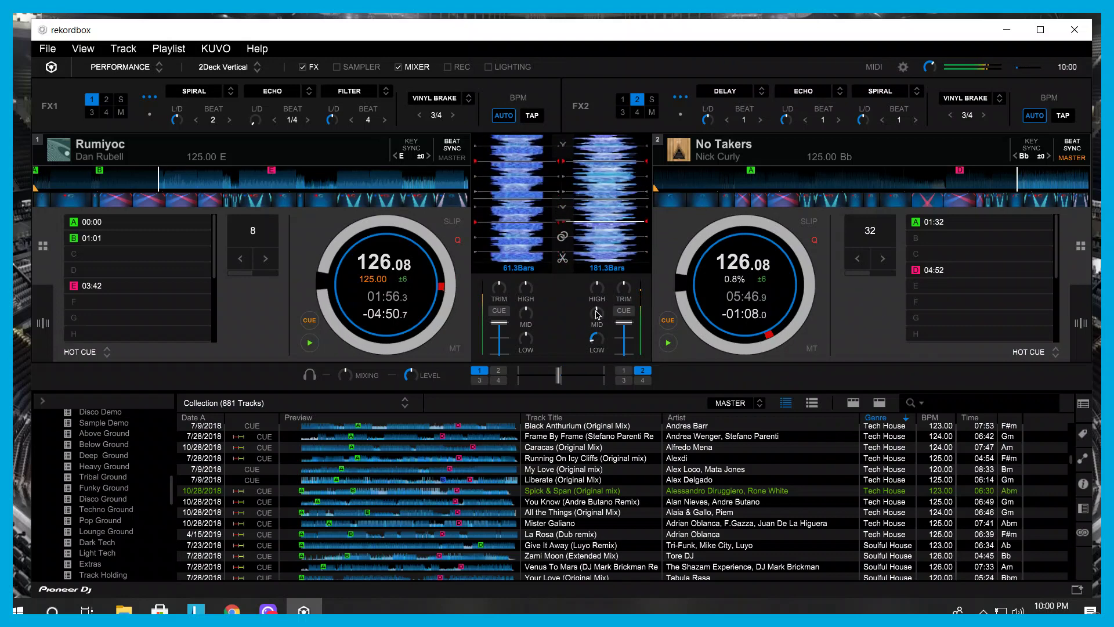
# Step: Move the crossfader in stages from centre fully over to deck 1 while cutting deck 2's mid and high EQ
pyautogui.moveTo(558, 379); pyautogui.dragTo(555, 382)
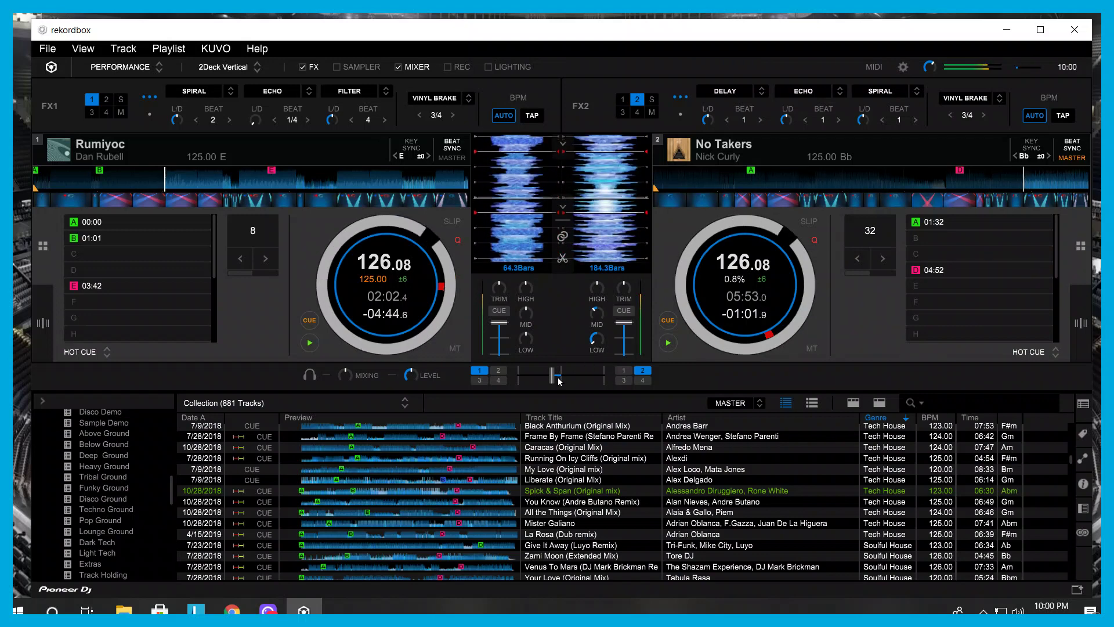
pyautogui.moveTo(556, 378); pyautogui.dragTo(549, 380)
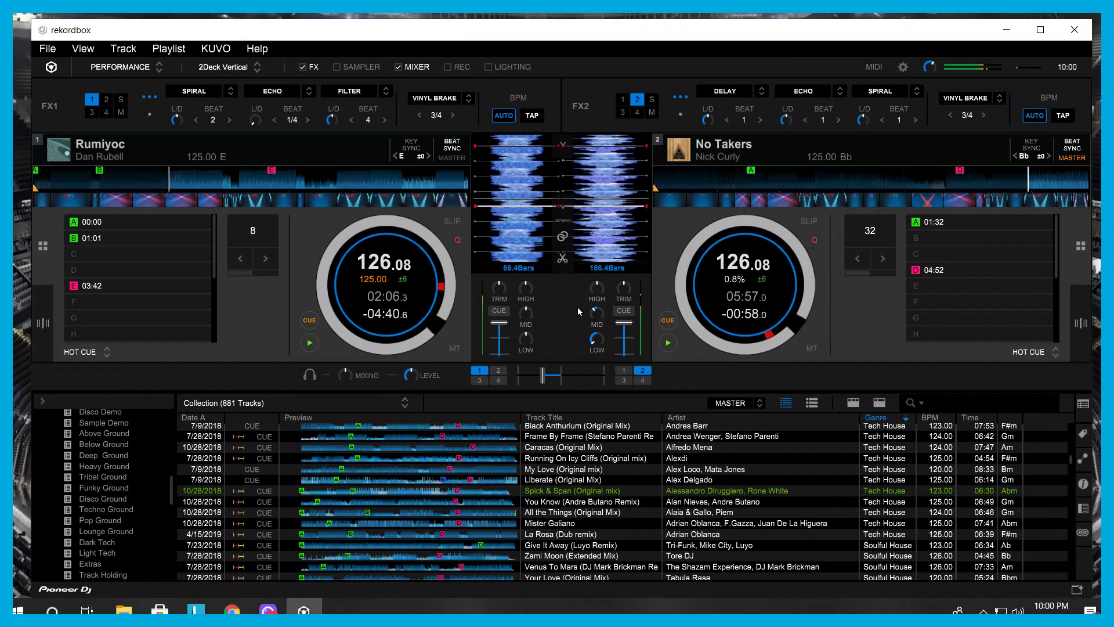
pyautogui.moveTo(589, 323); pyautogui.dragTo(577, 329)
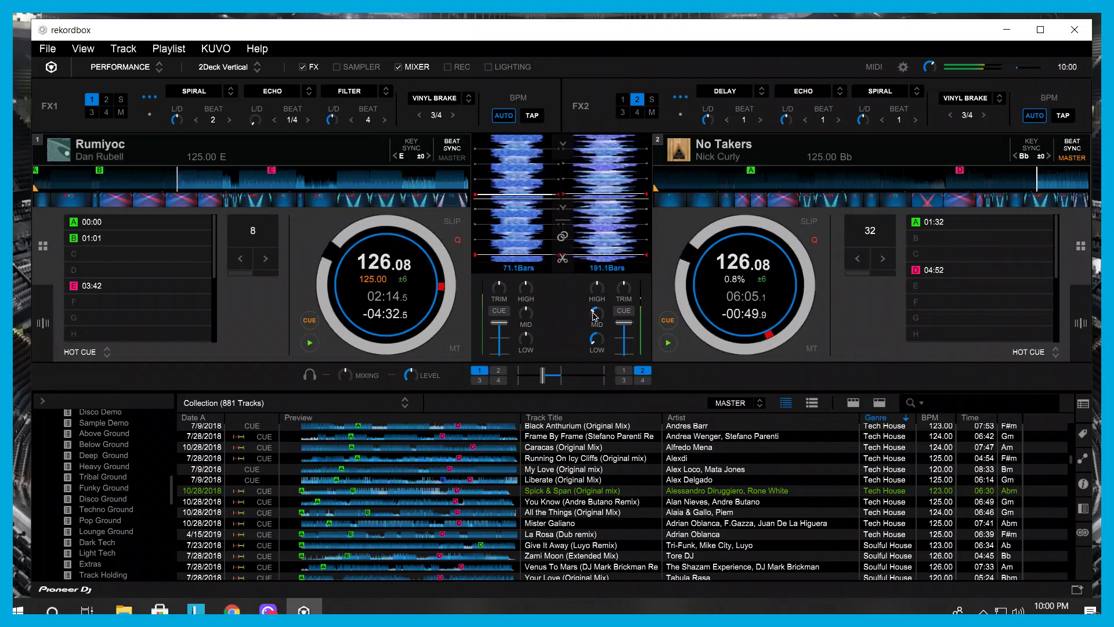
pyautogui.moveTo(597, 289); pyautogui.dragTo(570, 323)
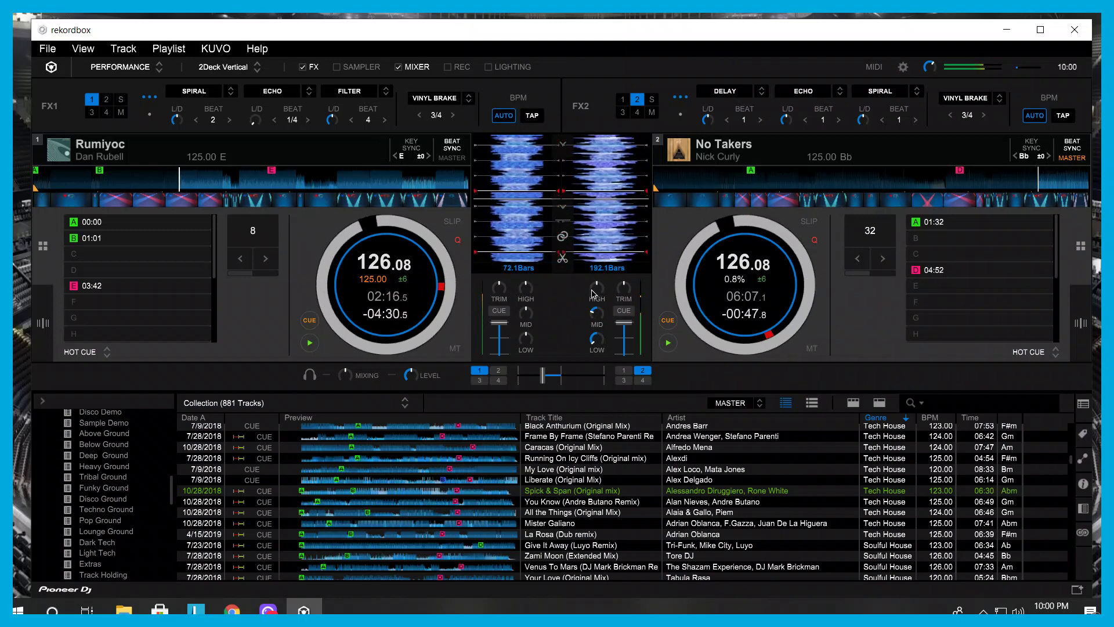
pyautogui.moveTo(536, 381); pyautogui.dragTo(541, 381)
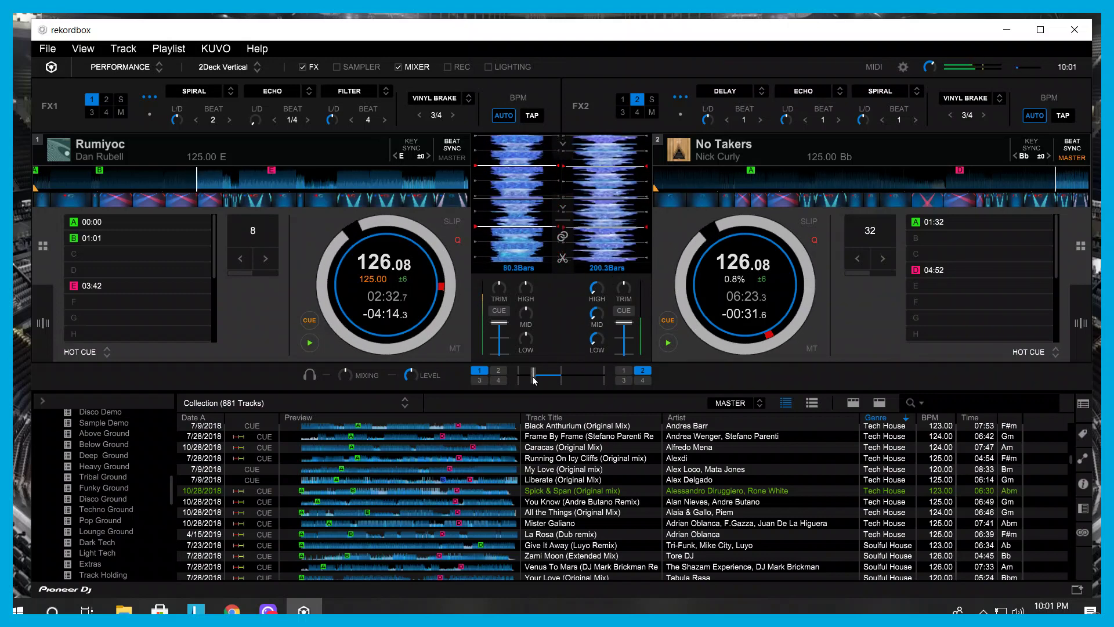
pyautogui.moveTo(543, 371); pyautogui.dragTo(521, 383)
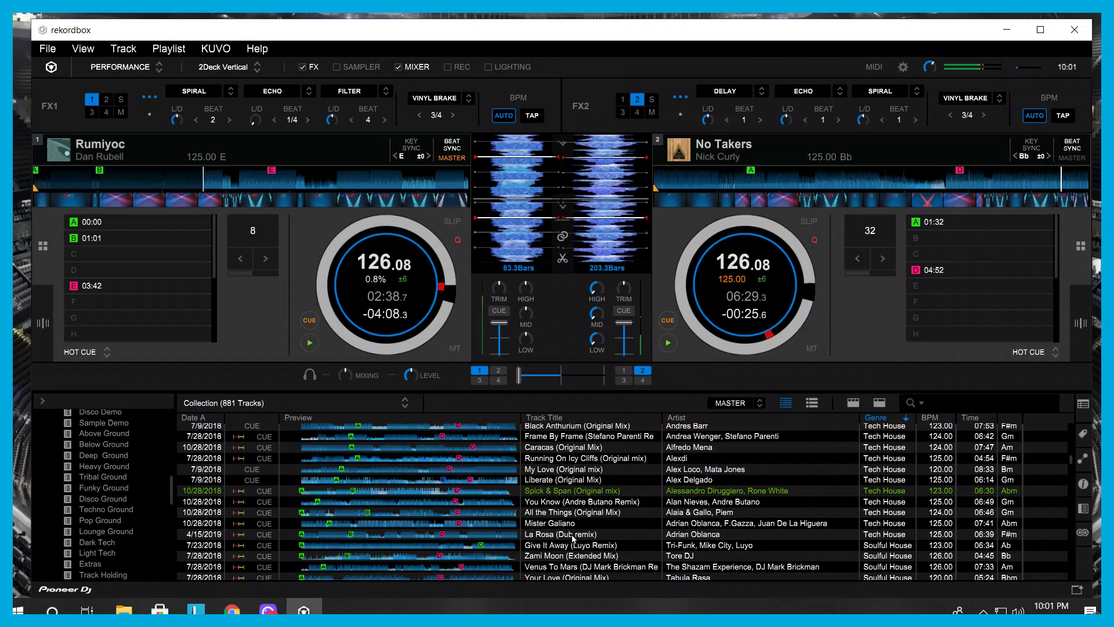
# Step: Load La Rosa (Dub remix) onto deck 2, hold it paused at hot cue B (01:32) and restore its beat sync
pyautogui.moveTo(574, 535); pyautogui.dragTo(828, 273)
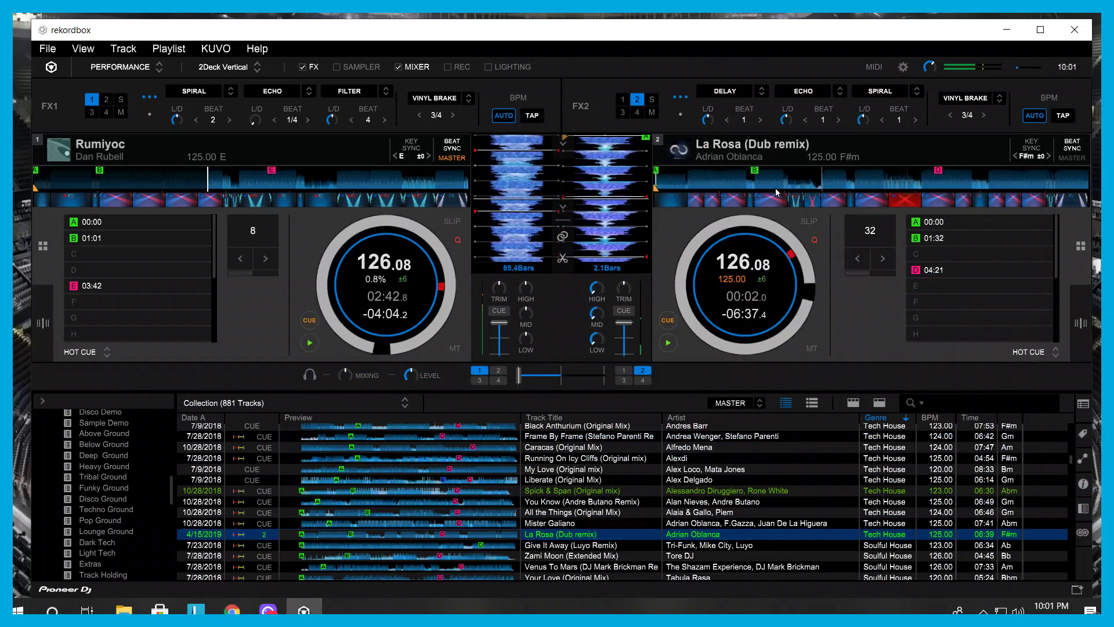
pyautogui.click(957, 237)
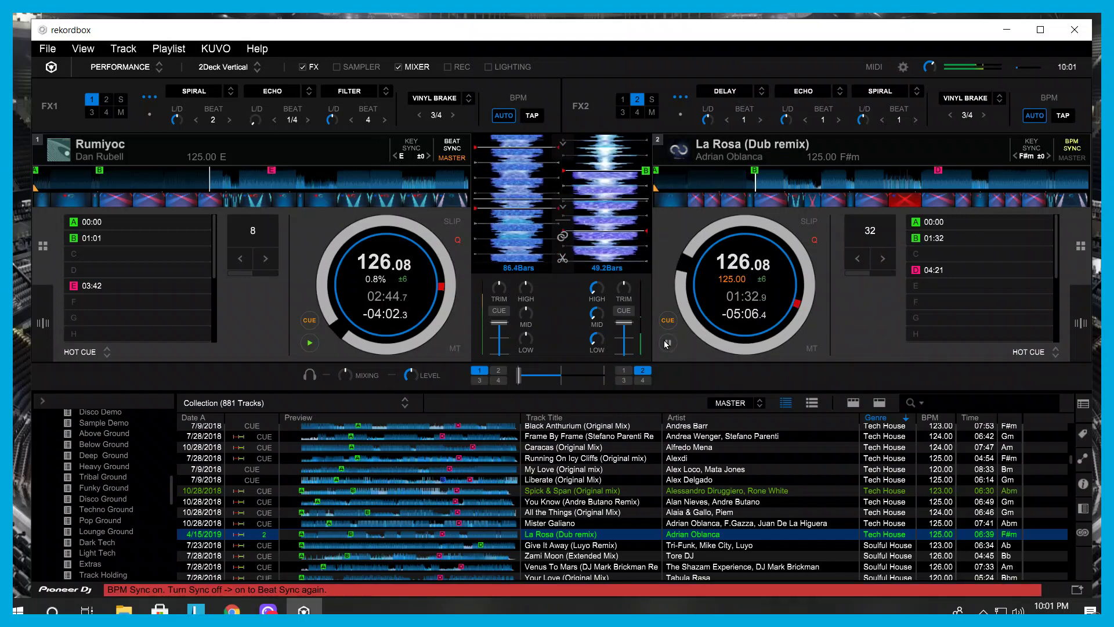
pyautogui.moveTo(647, 232); pyautogui.dragTo(608, 250)
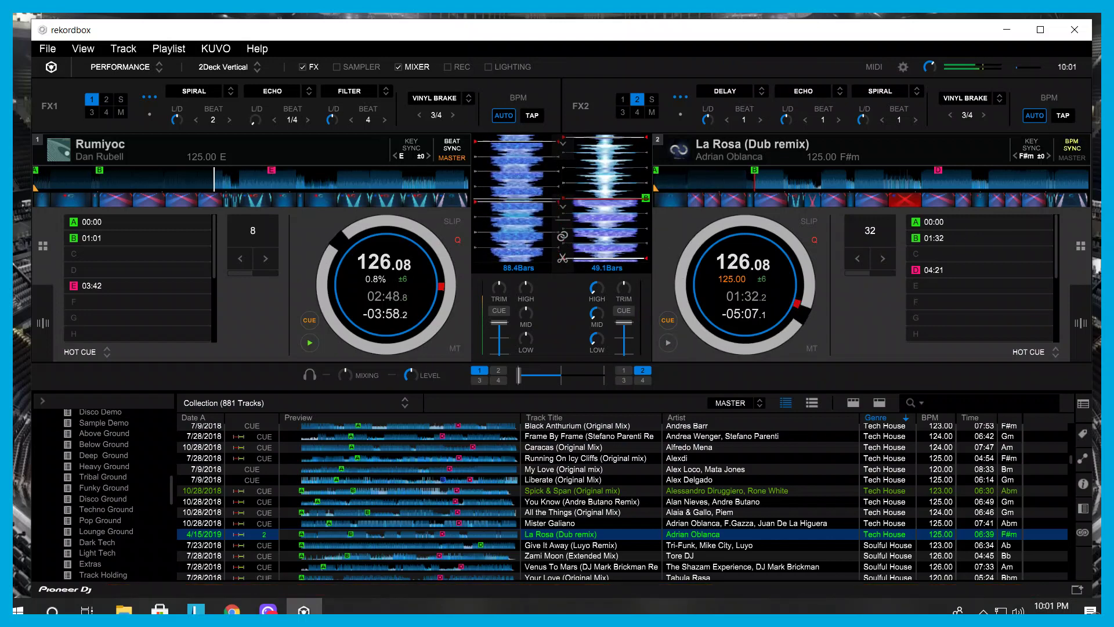
pyautogui.click(1070, 149)
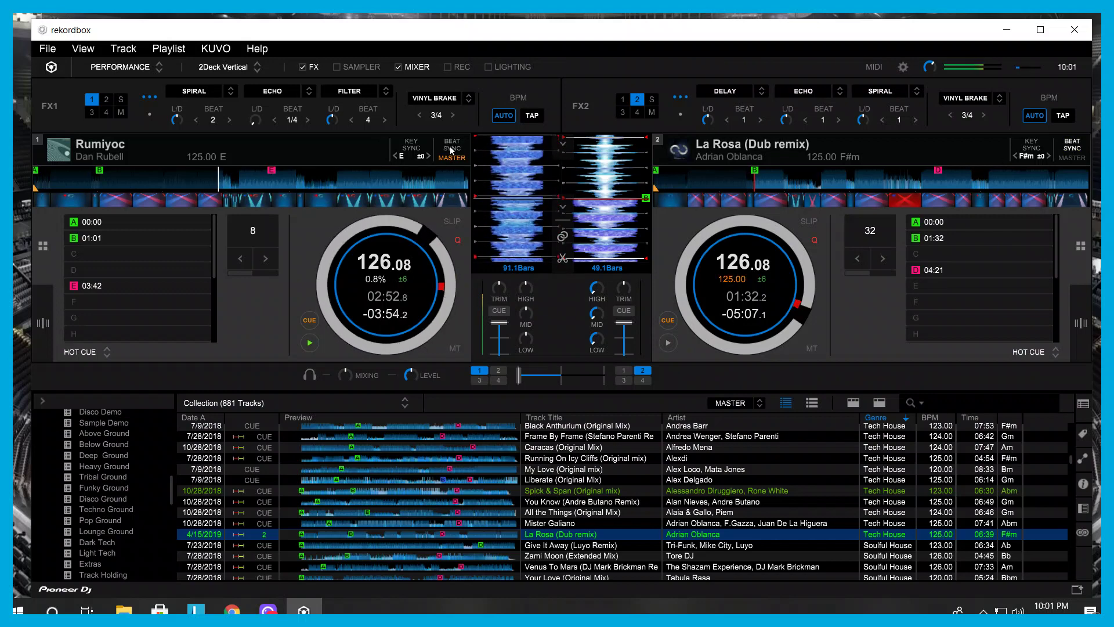
# Step: Set deck 1's beat loop length to 32 and load Sabana (Original Mix) from the Tech House tracks onto deck 2
pyautogui.click(273, 257)
pyautogui.click(273, 257)
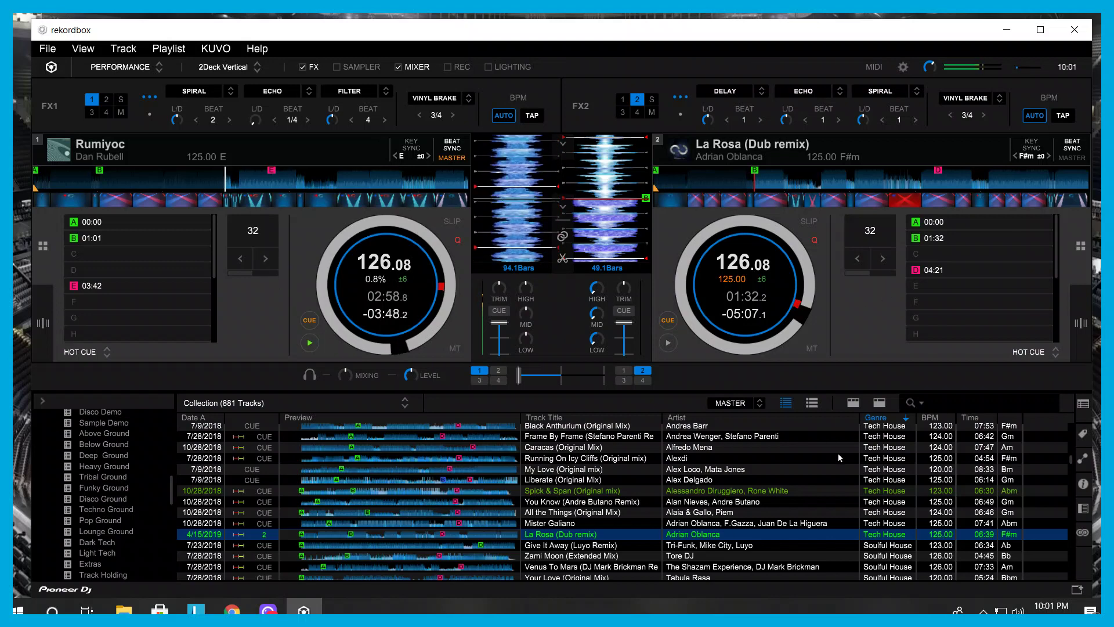
pyautogui.scroll(5, 771, 494)
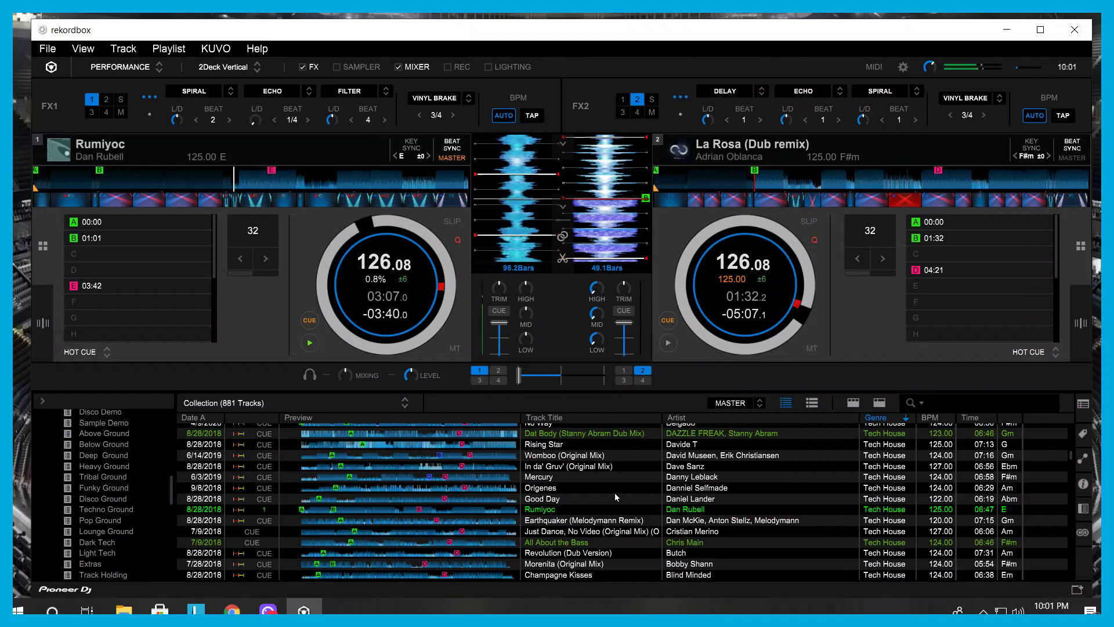
pyautogui.scroll(-3, 616, 497)
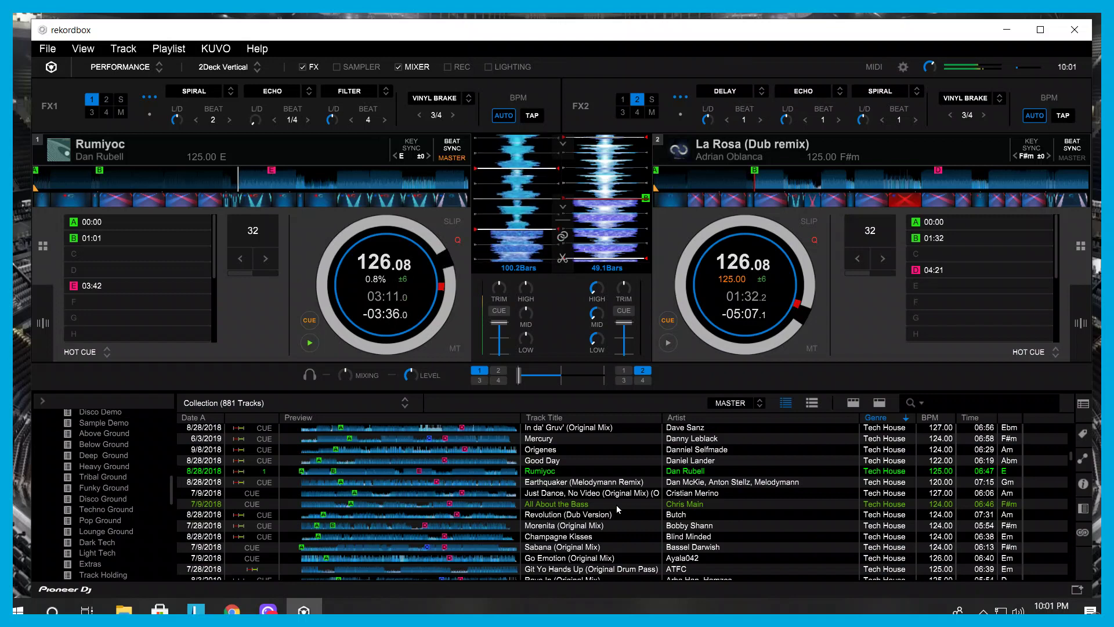
pyautogui.scroll(-3, 616, 505)
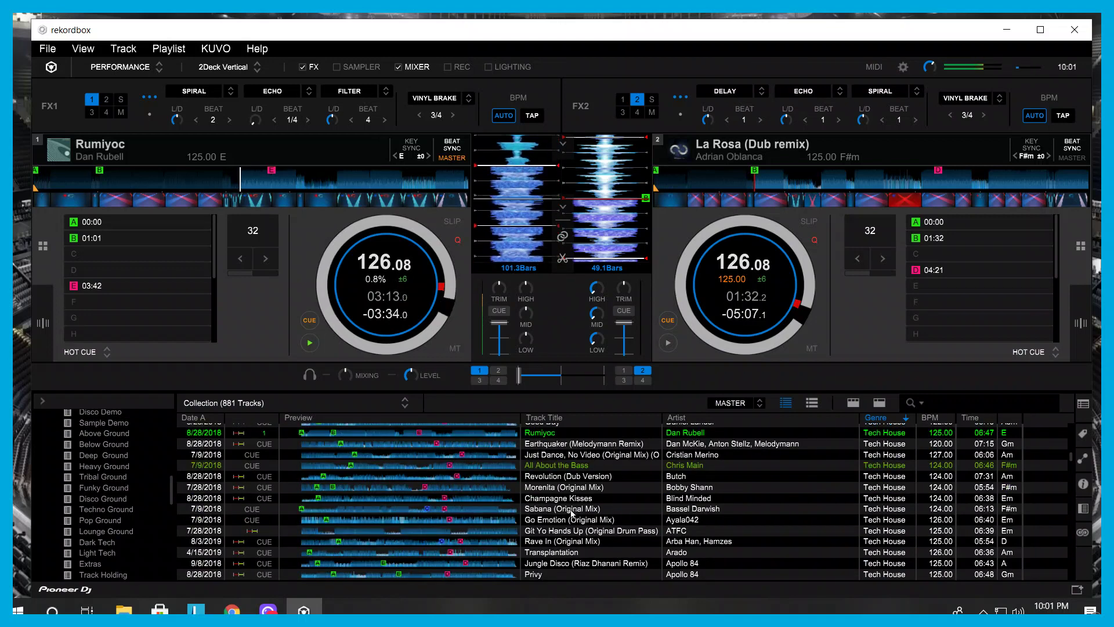
pyautogui.moveTo(571, 509); pyautogui.dragTo(865, 256)
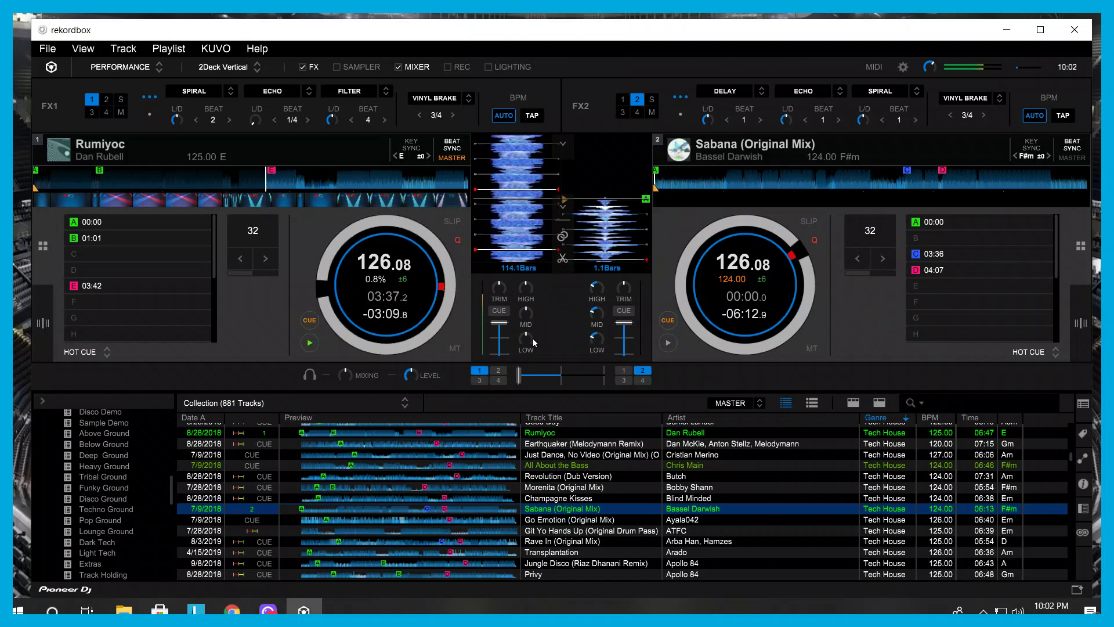
# Step: Start Sabana on deck 2 and blend it in by moving the crossfader to near centre and nudging its platter to align the beats
pyautogui.click(668, 344)
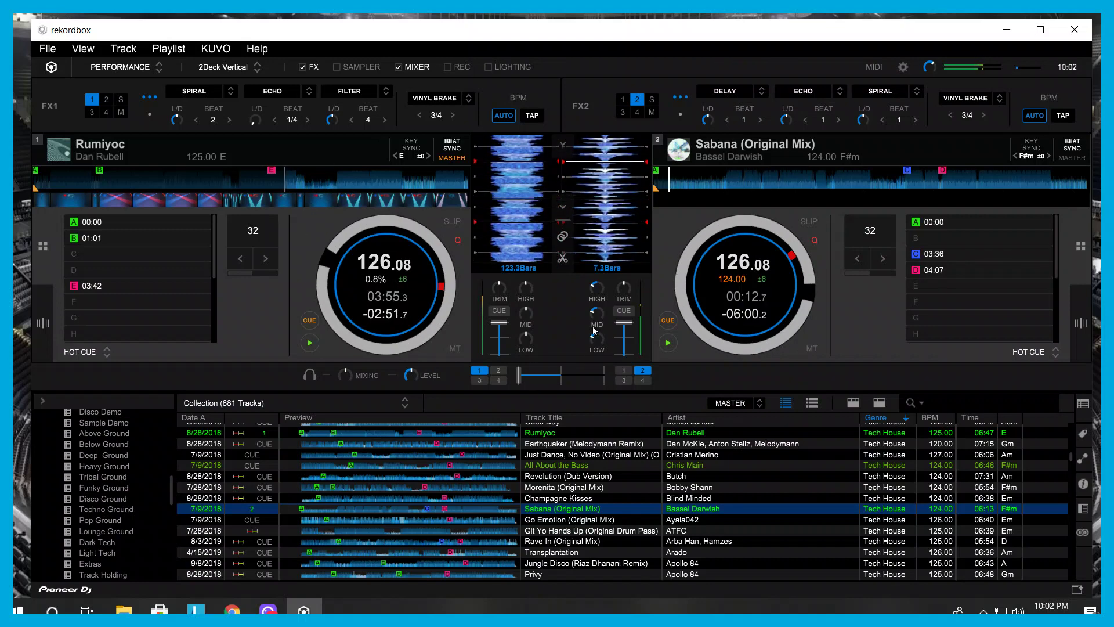
pyautogui.moveTo(525, 375); pyautogui.dragTo(553, 378)
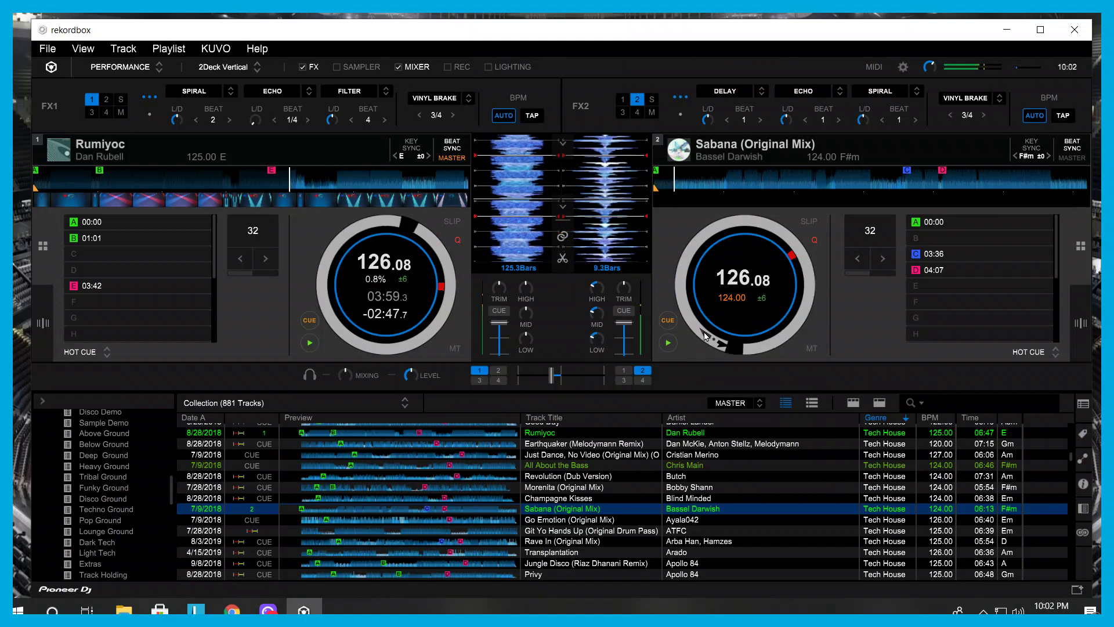
pyautogui.moveTo(711, 342); pyautogui.dragTo(720, 345)
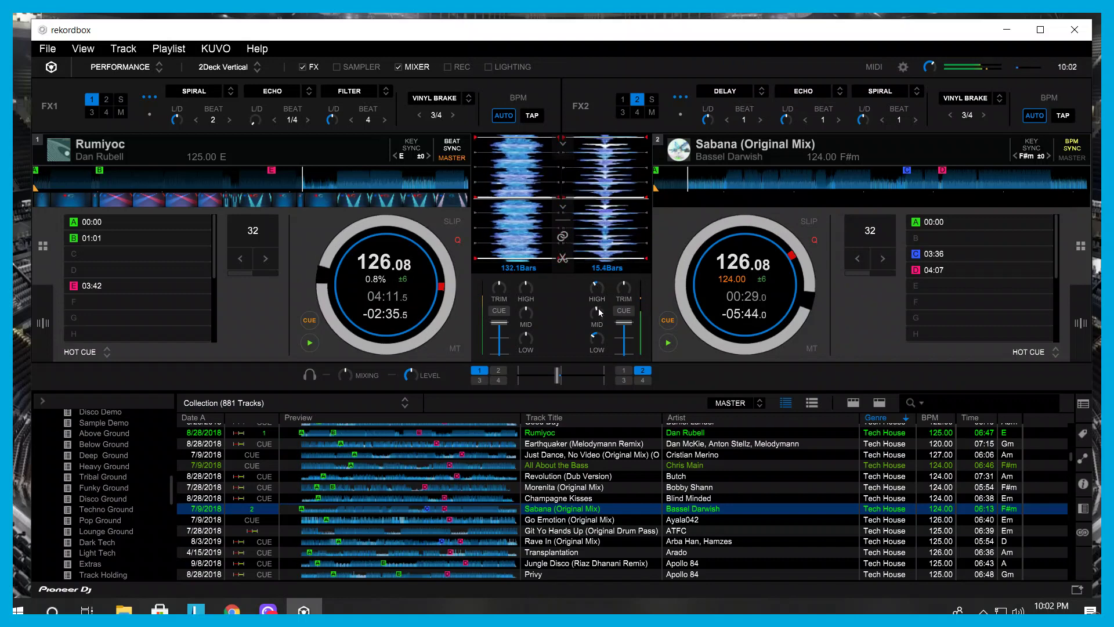
# Step: Reset deck 2's high EQ to neutral and raise its low EQ back toward neutral
pyautogui.doubleClick(600, 284)
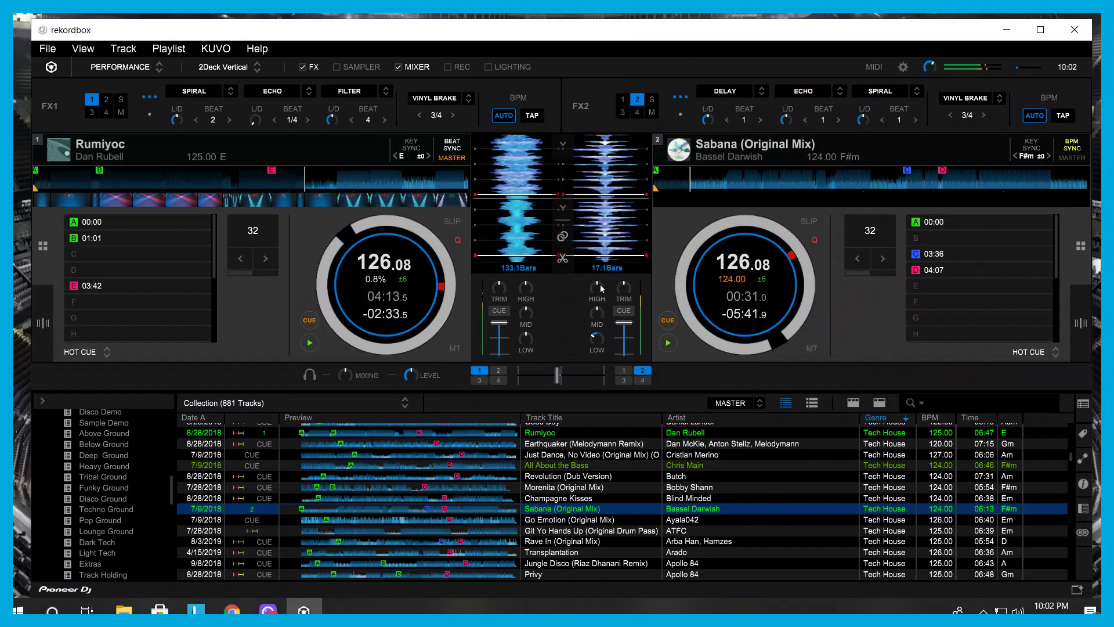
pyautogui.doubleClick(592, 339)
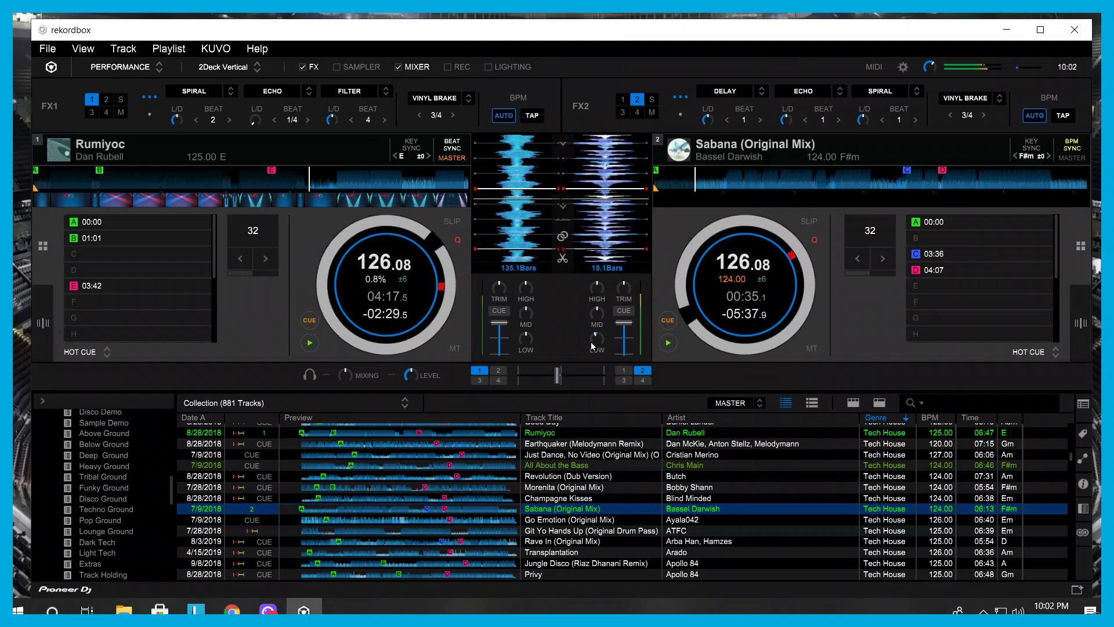
# Step: Centre the crossfader, cut deck 1's low EQ and complete the fade from Rumiyoc to Sabana on deck 2
pyautogui.doubleClick(557, 378)
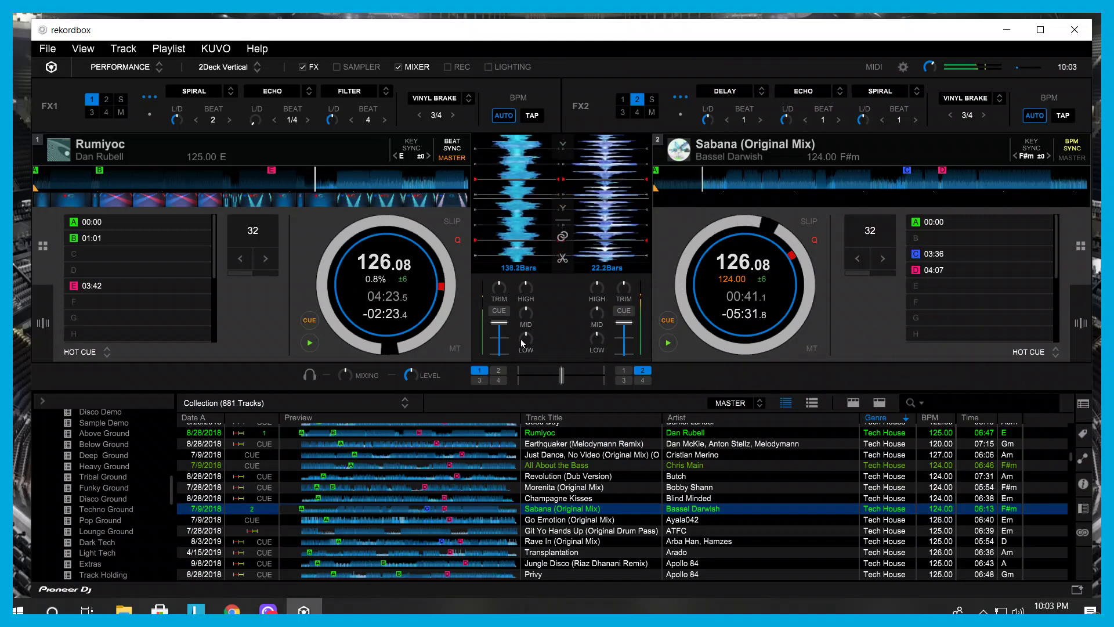
pyautogui.moveTo(524, 339); pyautogui.dragTo(525, 345)
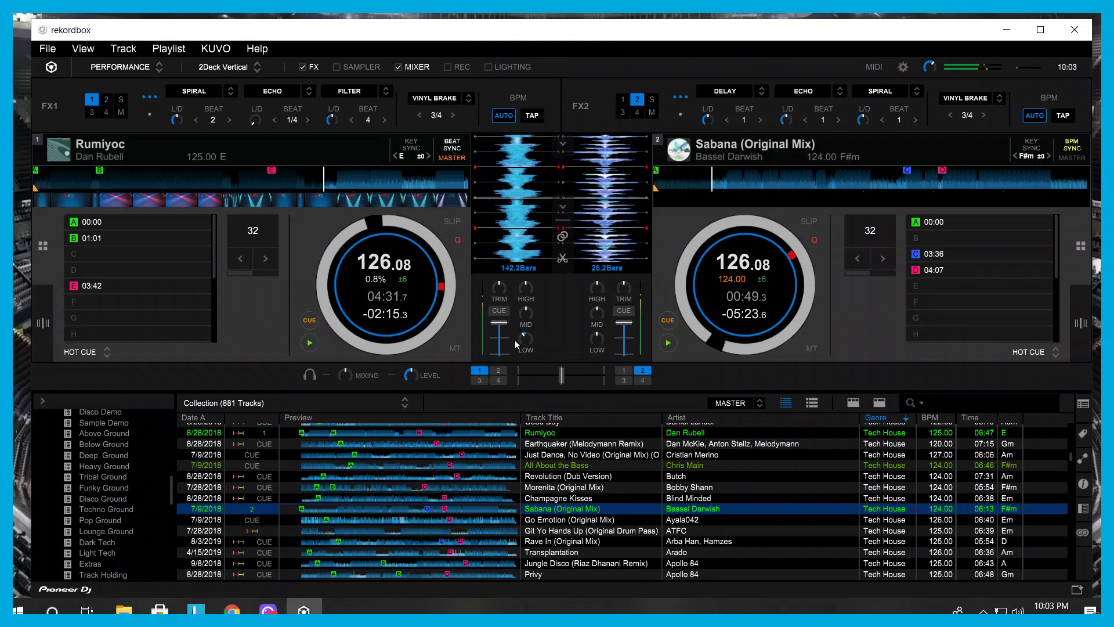
pyautogui.moveTo(515, 340); pyautogui.dragTo(514, 357)
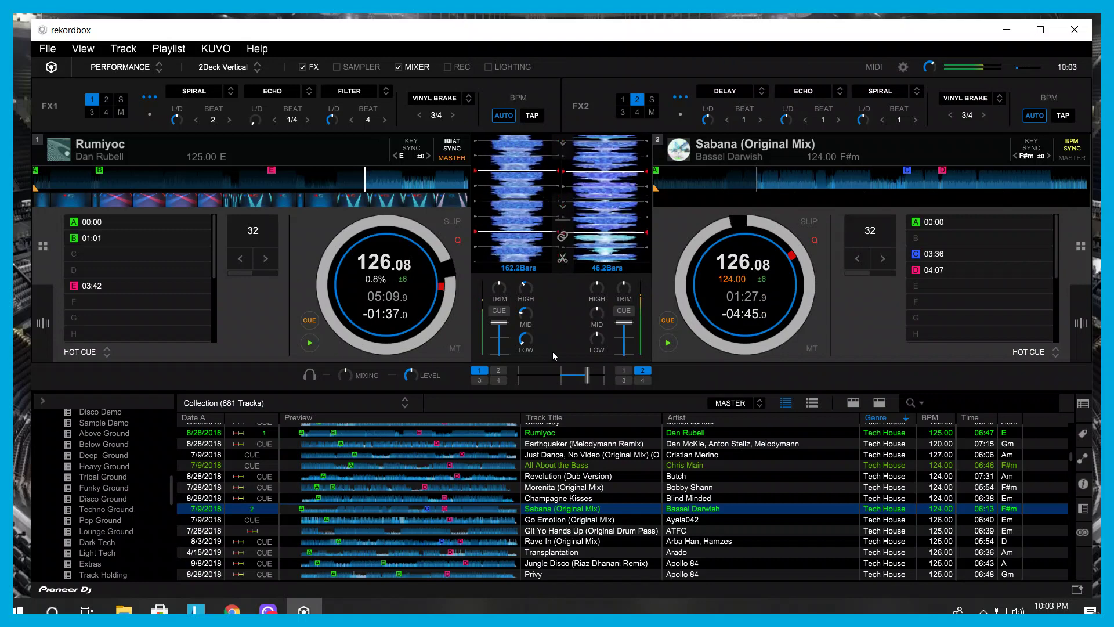
pyautogui.moveTo(588, 376); pyautogui.dragTo(604, 380)
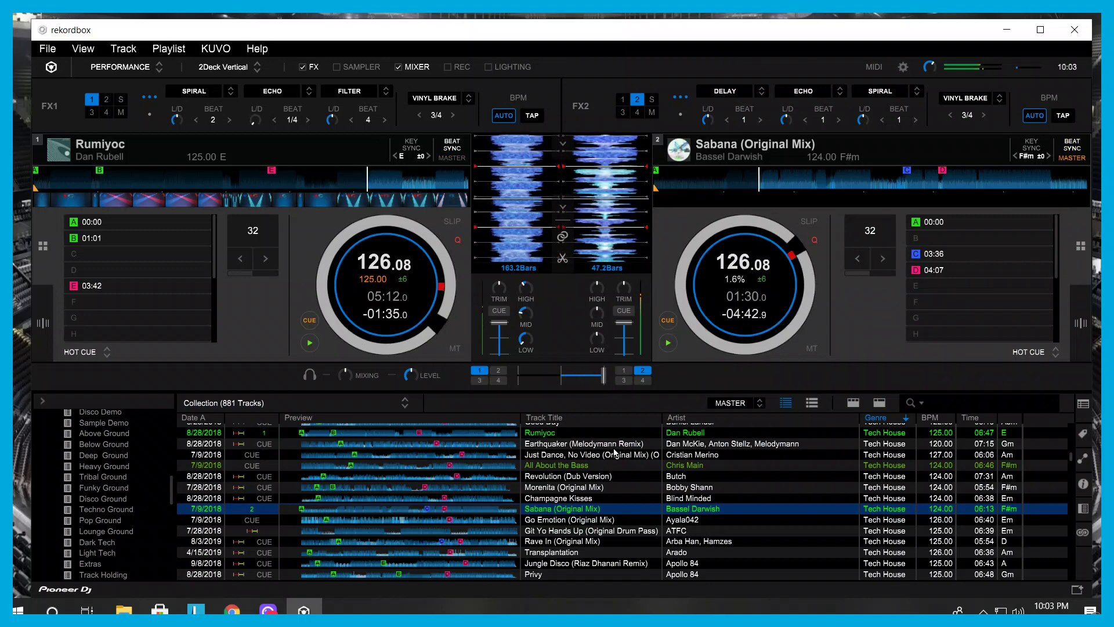
# Step: Load Morenita (Original Mix) from the Tech House tracks onto deck 1 and hold it paused at hot cue B (00:52)
pyautogui.scroll(-5, 614, 508)
pyautogui.scroll(-6, 614, 508)
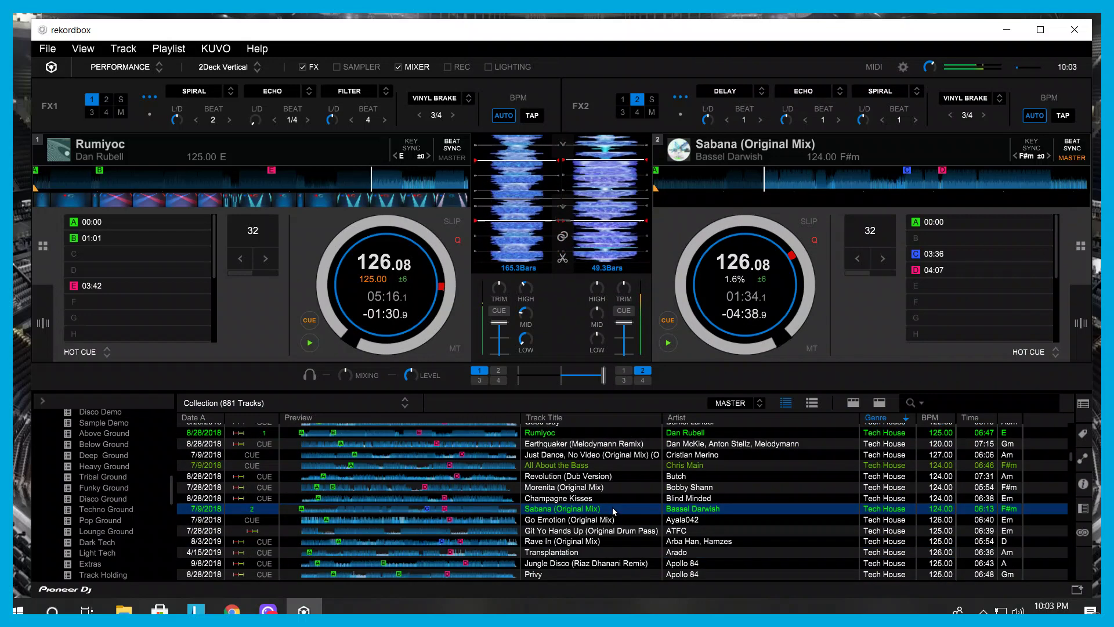
pyautogui.moveTo(568, 491); pyautogui.dragTo(242, 318)
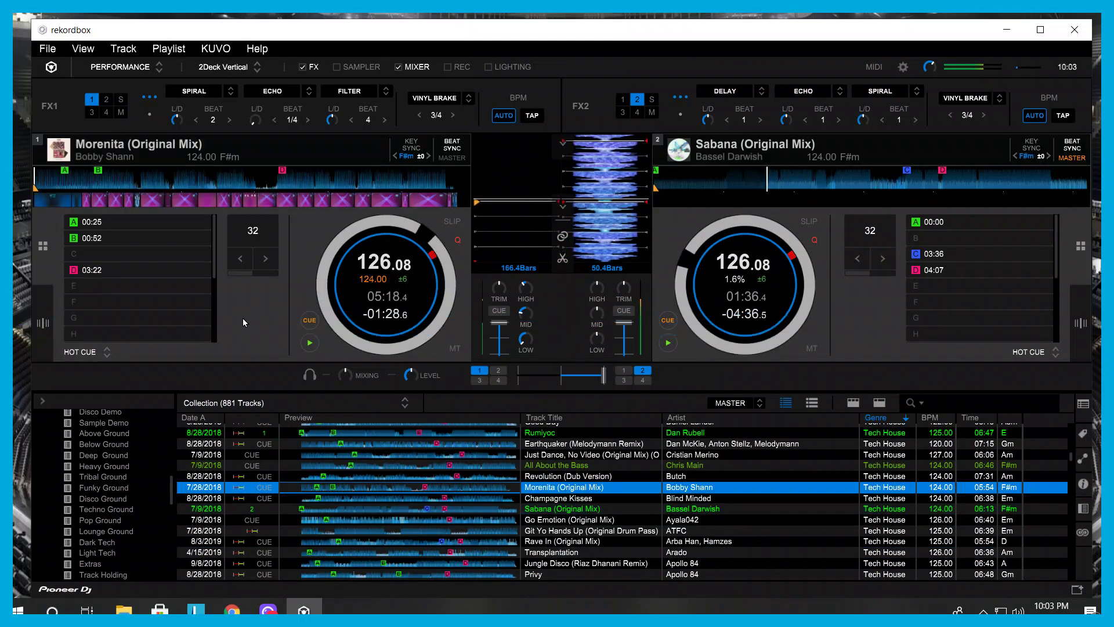
pyautogui.click(113, 238)
pyautogui.moveTo(519, 205); pyautogui.dragTo(518, 235)
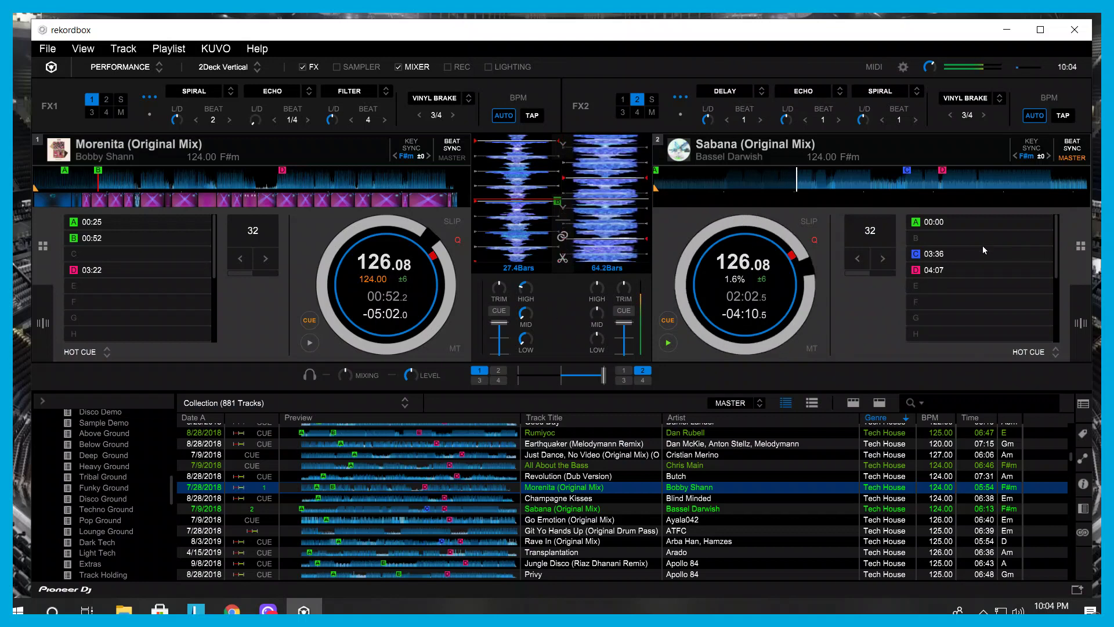
# Step: Jump Sabana to hot cue C (03:36) and blend Morenita in with a near-centre crossfader, neutral high EQ and platter nudges on deck 1
pyautogui.click(970, 254)
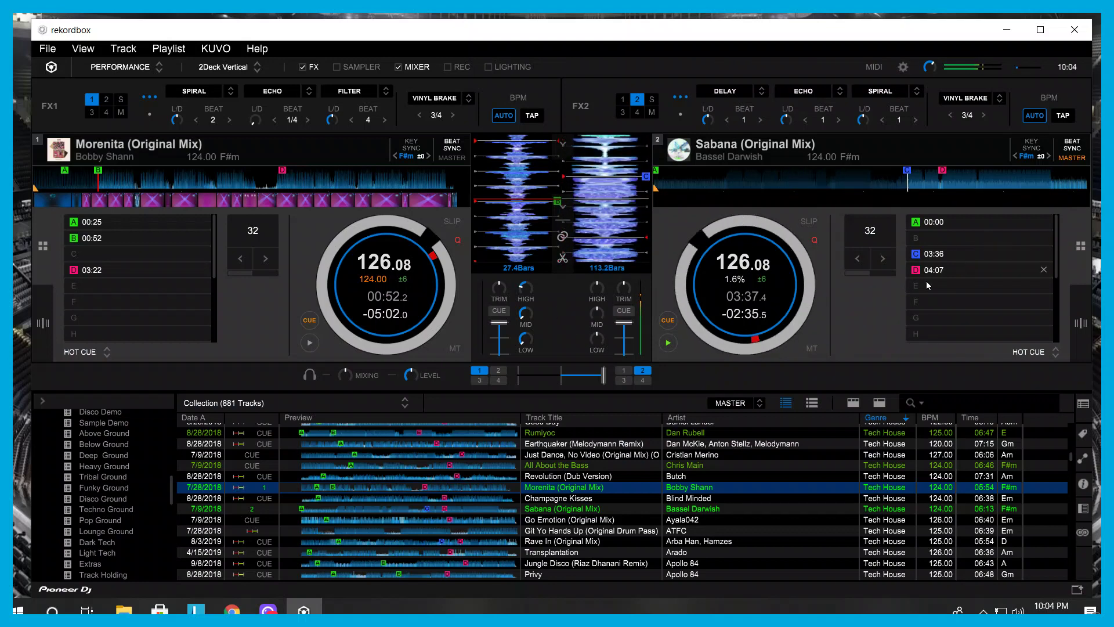
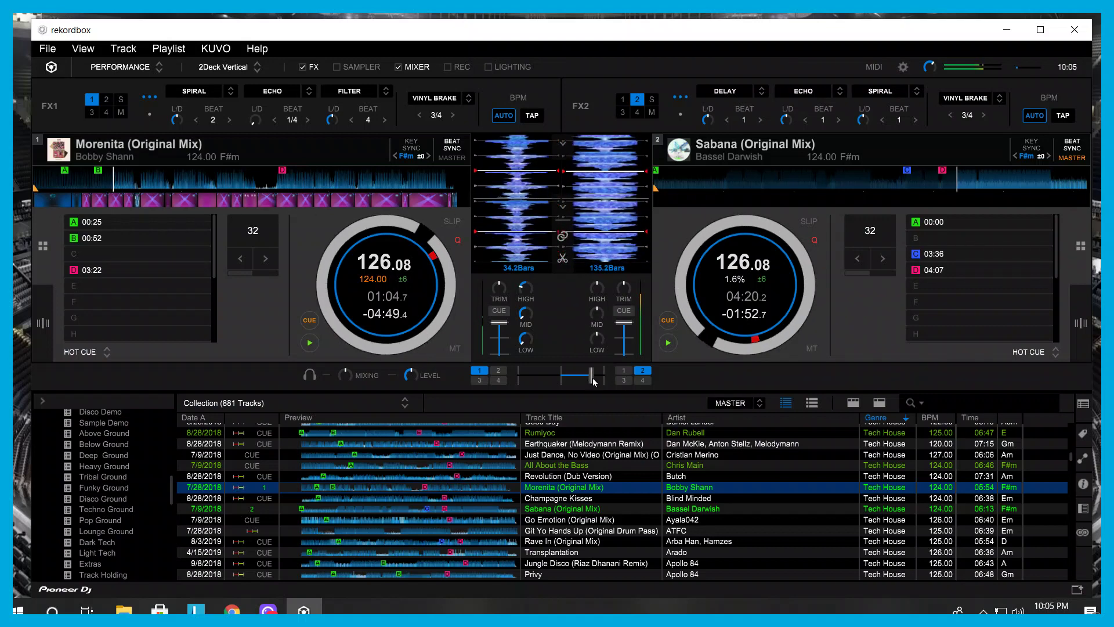
pyautogui.moveTo(603, 376); pyautogui.dragTo(567, 380)
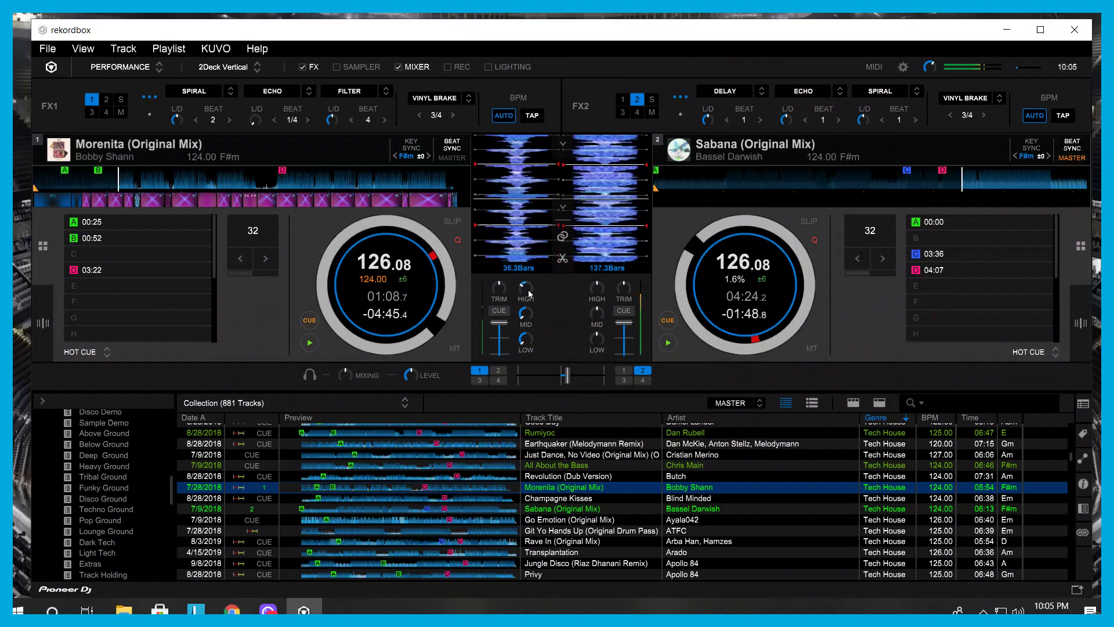
pyautogui.moveTo(527, 293); pyautogui.dragTo(529, 290)
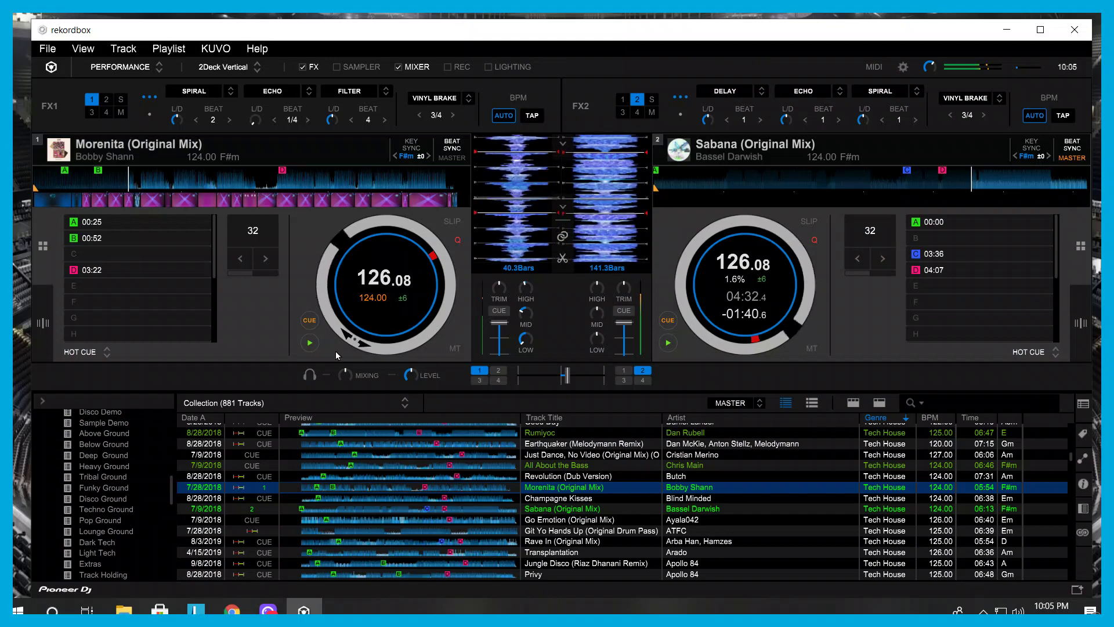
pyautogui.moveTo(350, 338); pyautogui.dragTo(364, 346)
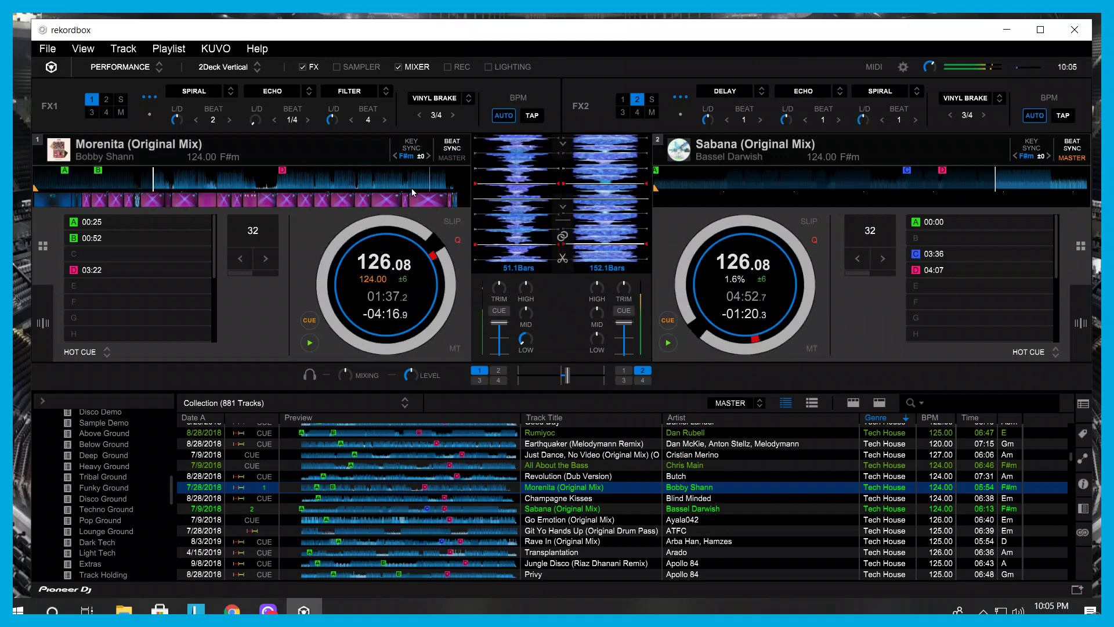
pyautogui.click(364, 343)
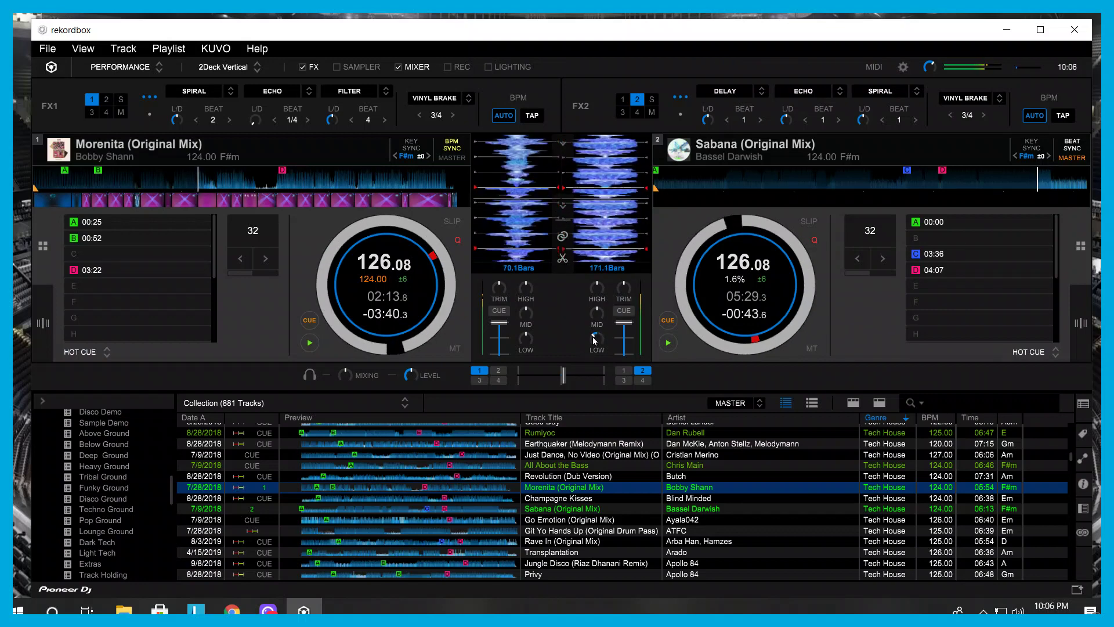
# Step: Cut deck 2's low EQ and move the crossfader fully to deck 1 to fade Sabana out
pyautogui.moveTo(593, 336); pyautogui.dragTo(582, 332)
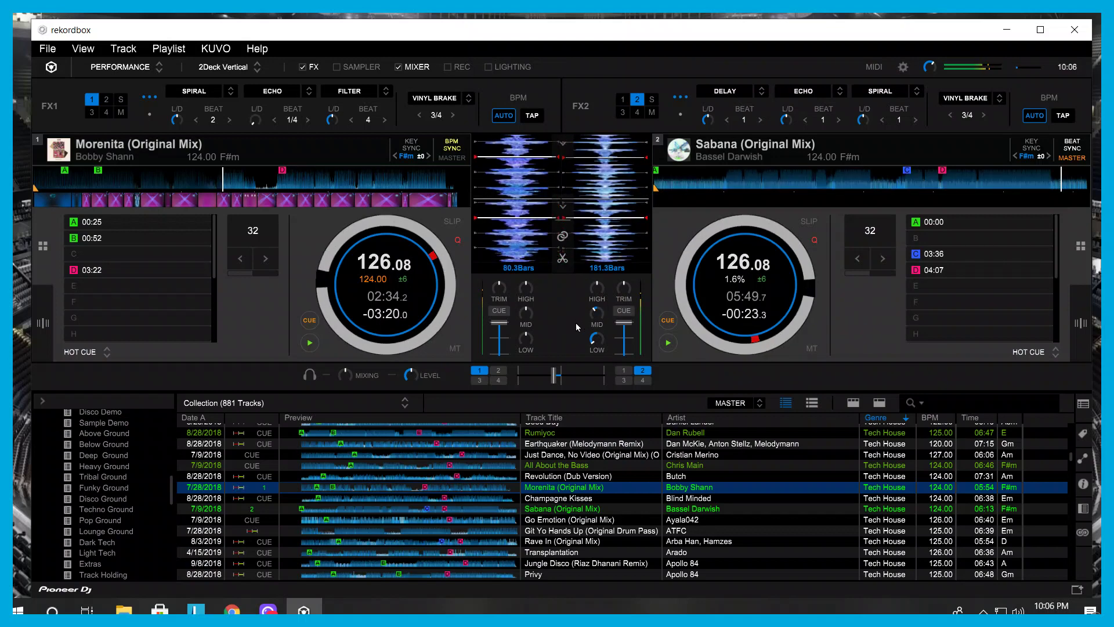
pyautogui.moveTo(554, 376); pyautogui.dragTo(547, 383)
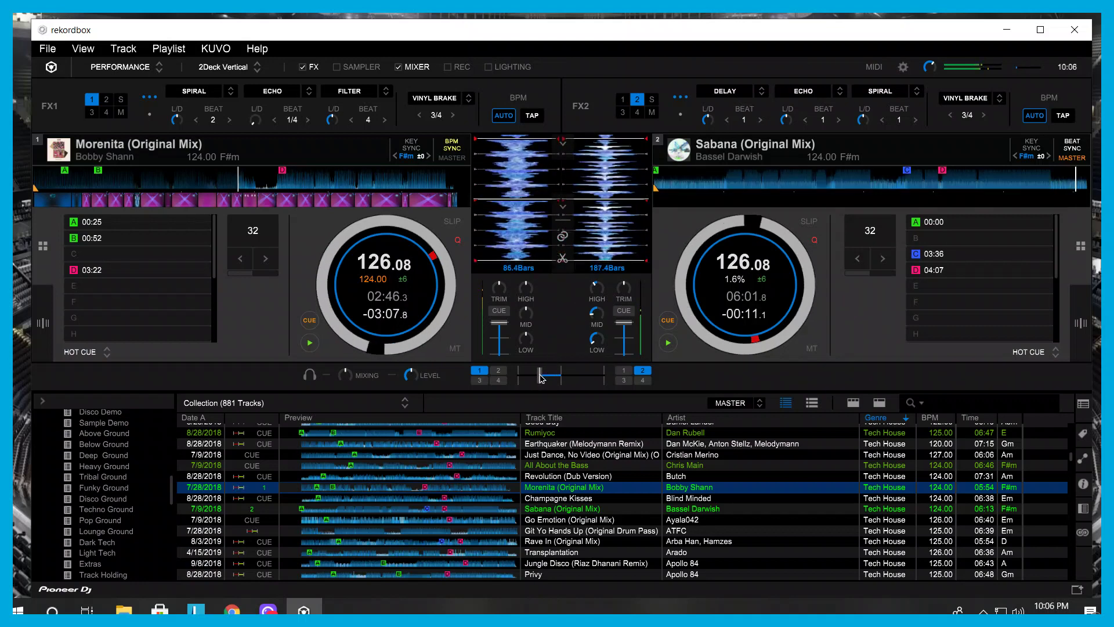
pyautogui.moveTo(538, 377); pyautogui.dragTo(543, 376)
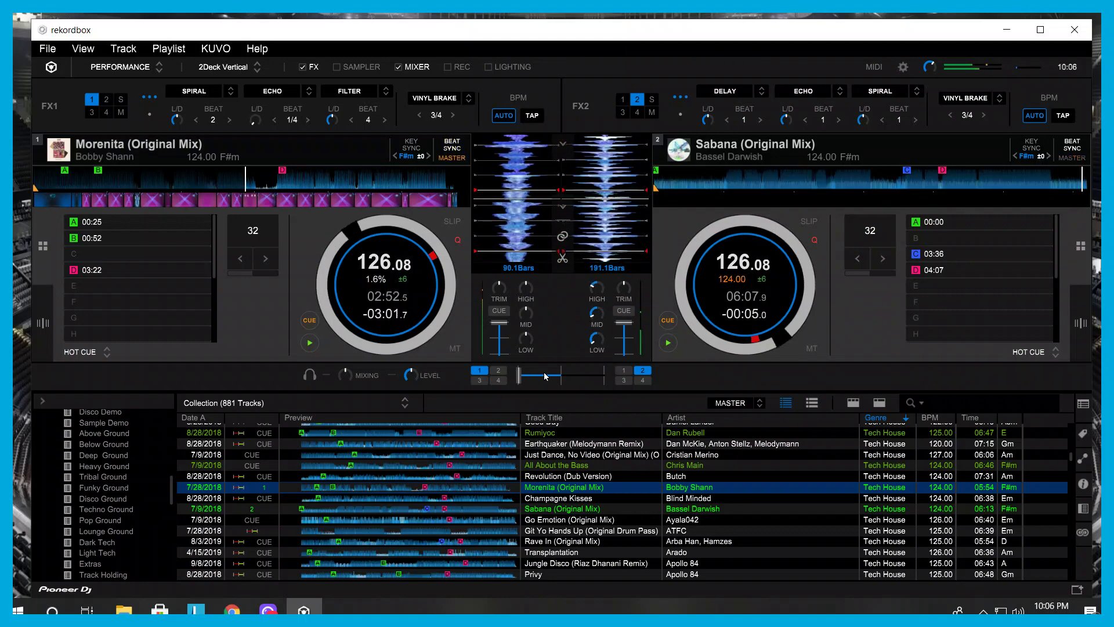
# Step: Load Motivos (Original Mix) from the Tech House tracks onto deck 2 and cue it at hot cue A (00:31)
pyautogui.scroll(-5, 595, 522)
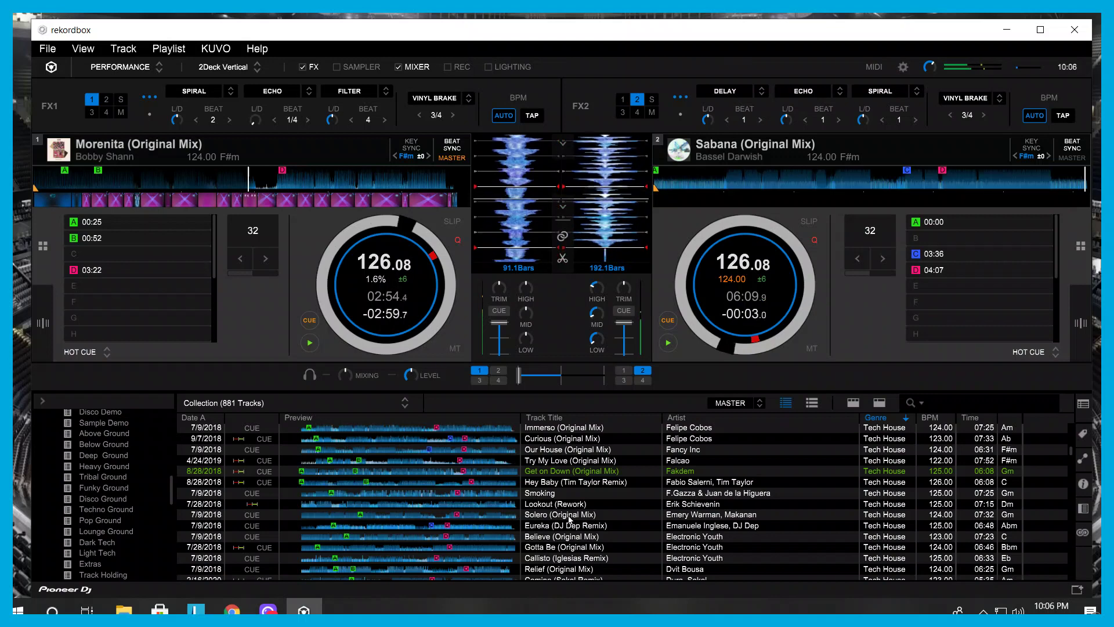
pyautogui.scroll(-5, 566, 529)
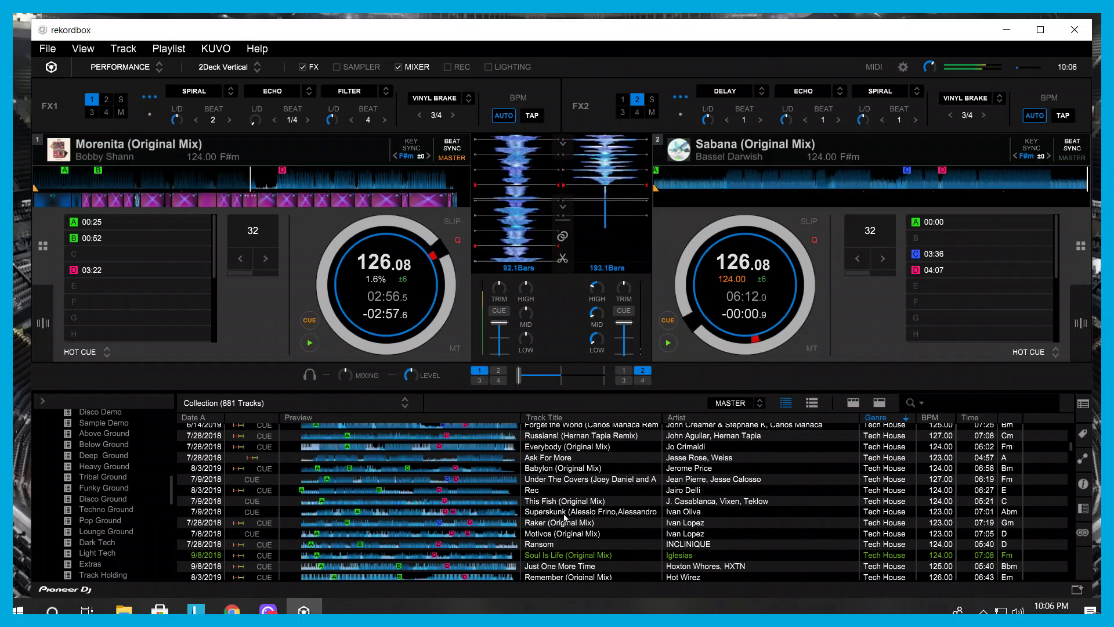
pyautogui.moveTo(553, 536); pyautogui.dragTo(868, 262)
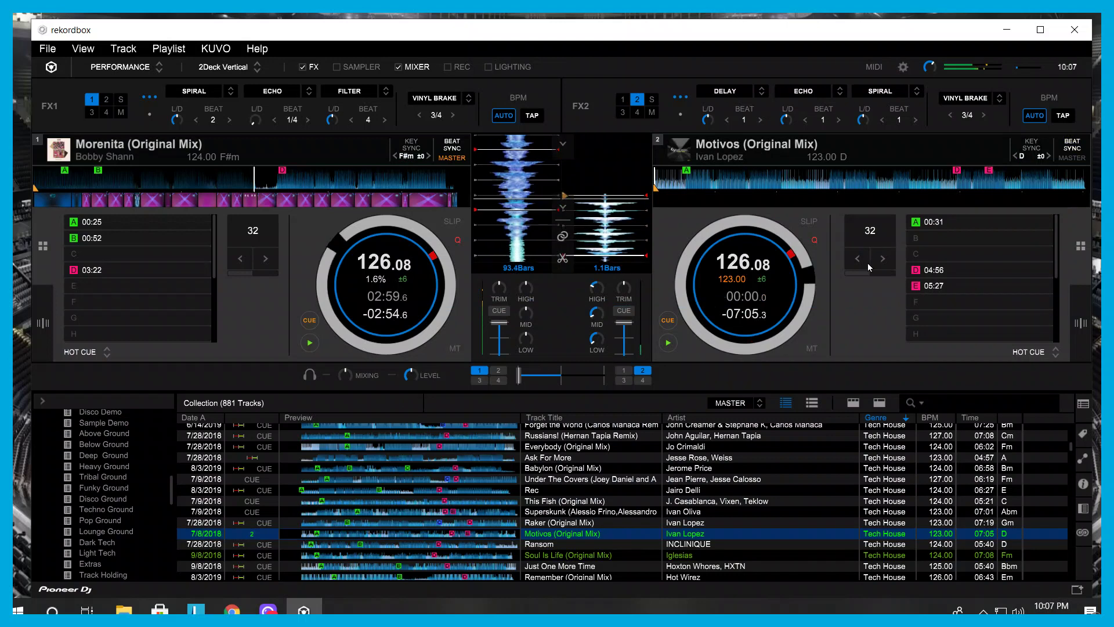
pyautogui.click(968, 221)
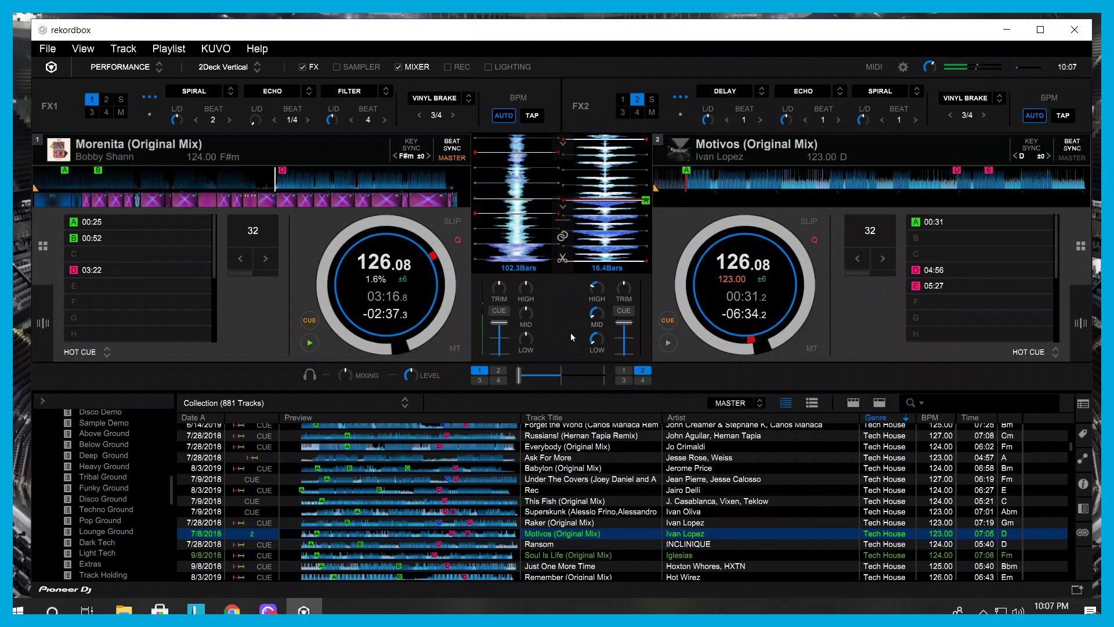
# Step: Start Motivos on deck 2 and blend it in with the crossfader near centre, returning deck 2's high and mid EQ to neutral
pyautogui.click(668, 343)
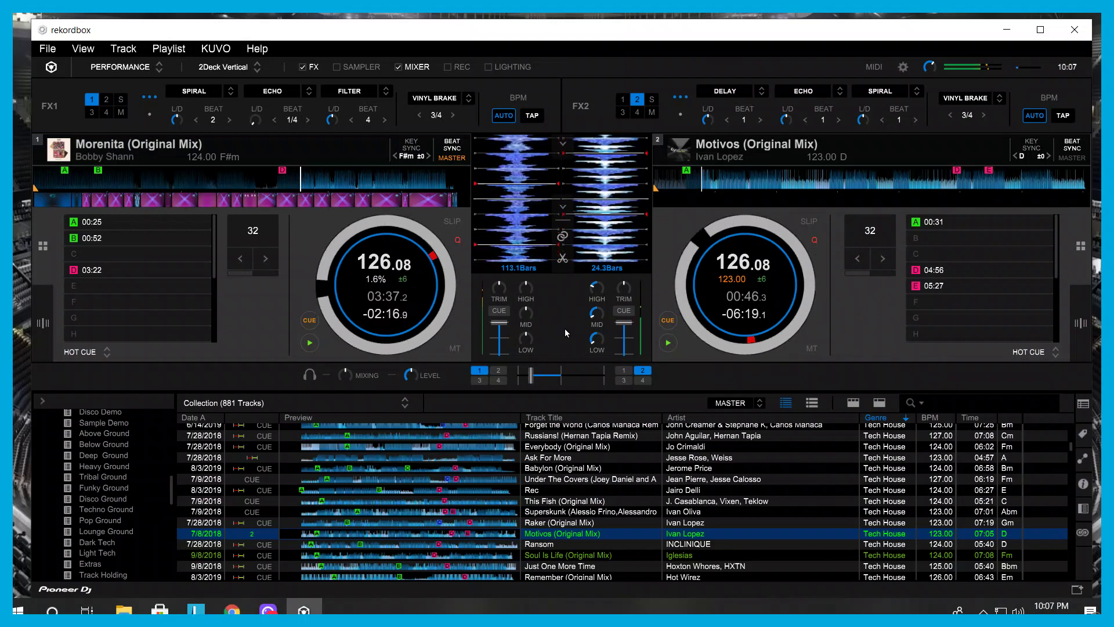
pyautogui.moveTo(530, 376); pyautogui.dragTo(556, 377)
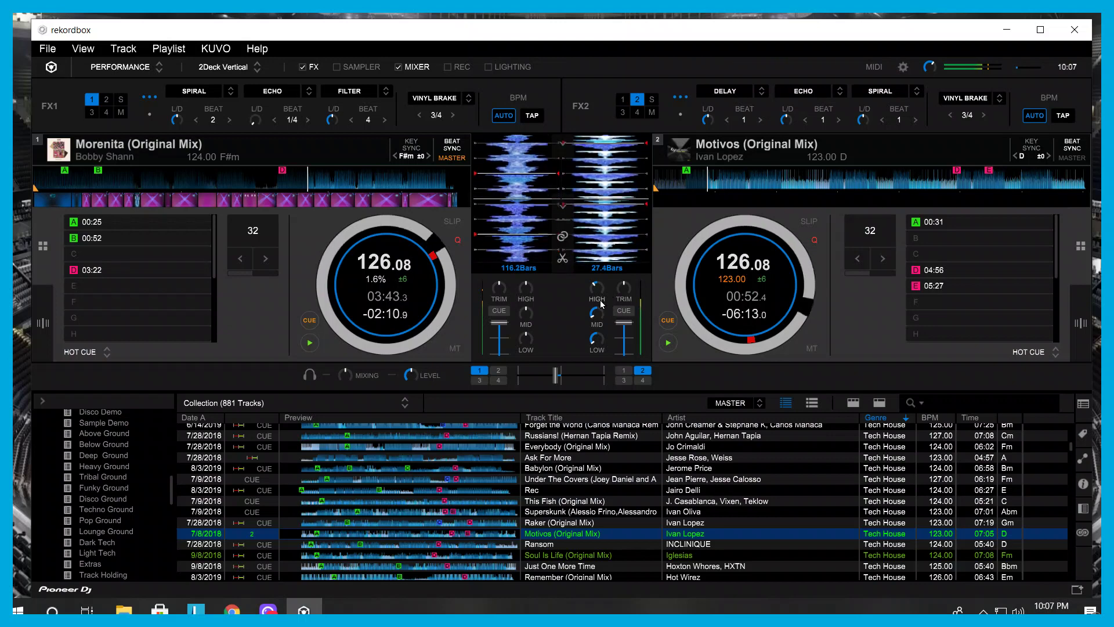
pyautogui.moveTo(601, 304); pyautogui.dragTo(604, 283)
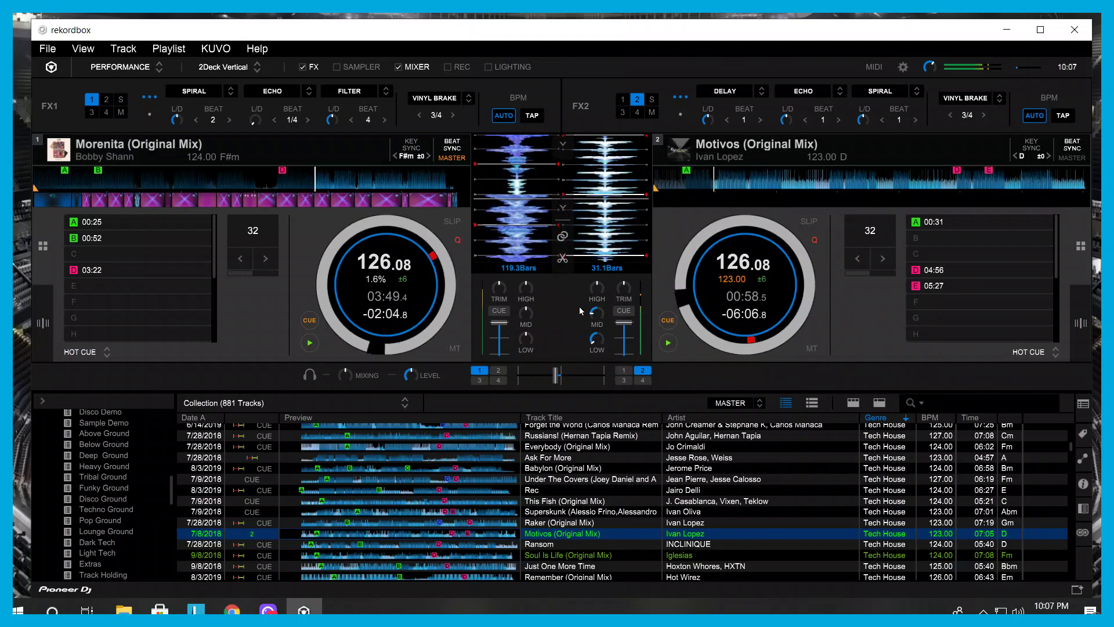
pyautogui.moveTo(595, 322); pyautogui.dragTo(596, 316)
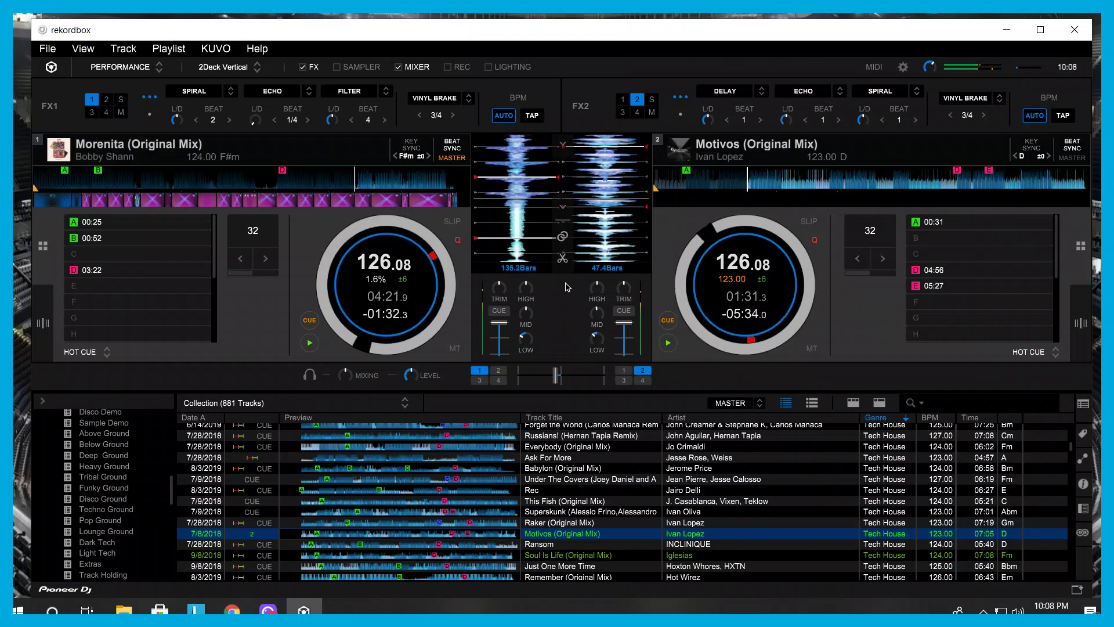
# Step: Fade Morenita out by moving the crossfader in stages from near centre fully to deck 2
pyautogui.moveTo(556, 375); pyautogui.dragTo(570, 378)
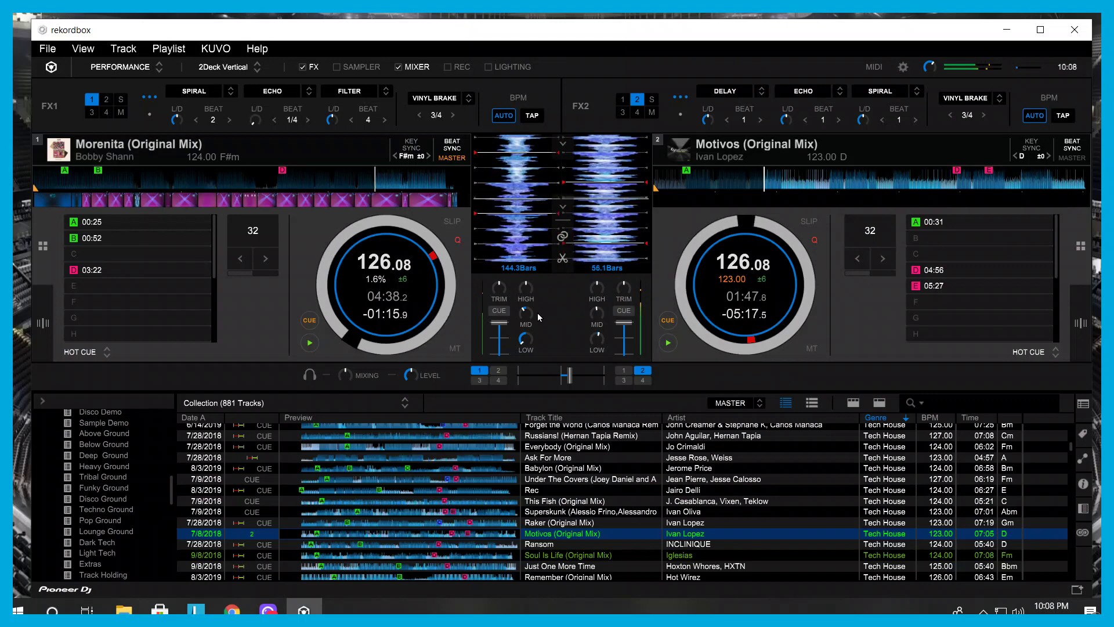
pyautogui.moveTo(569, 380); pyautogui.dragTo(575, 383)
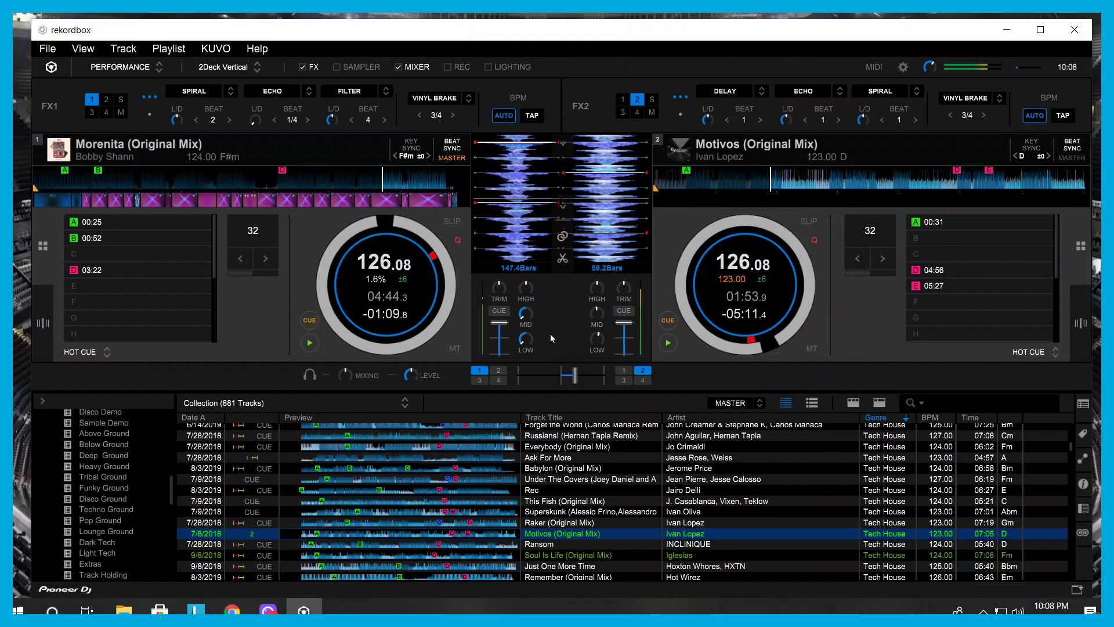
pyautogui.moveTo(574, 377); pyautogui.dragTo(583, 379)
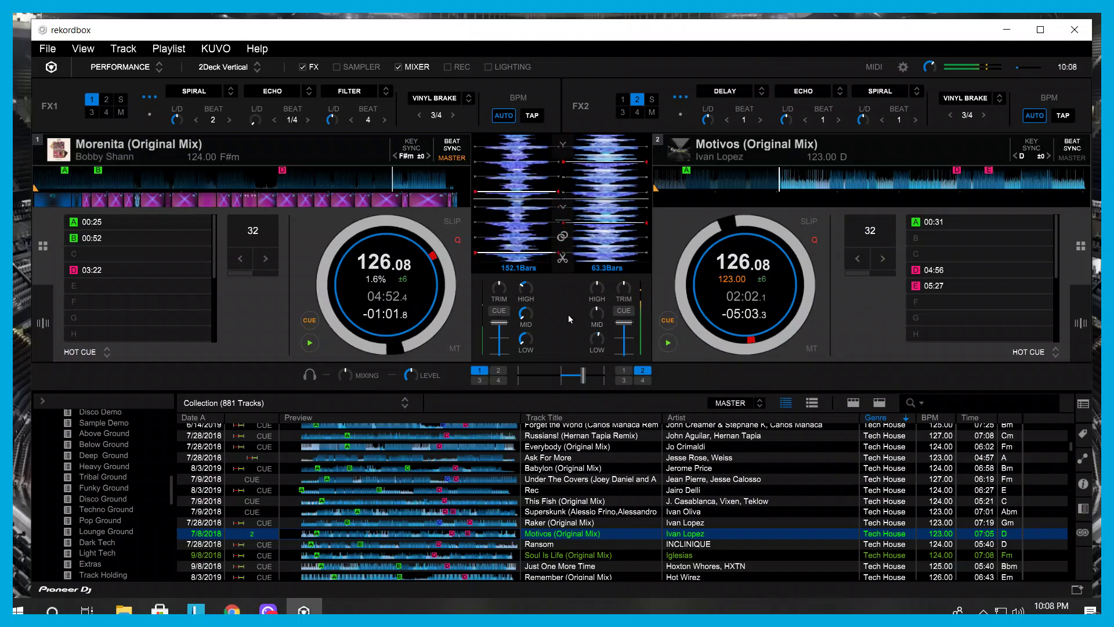
pyautogui.moveTo(582, 376); pyautogui.dragTo(603, 378)
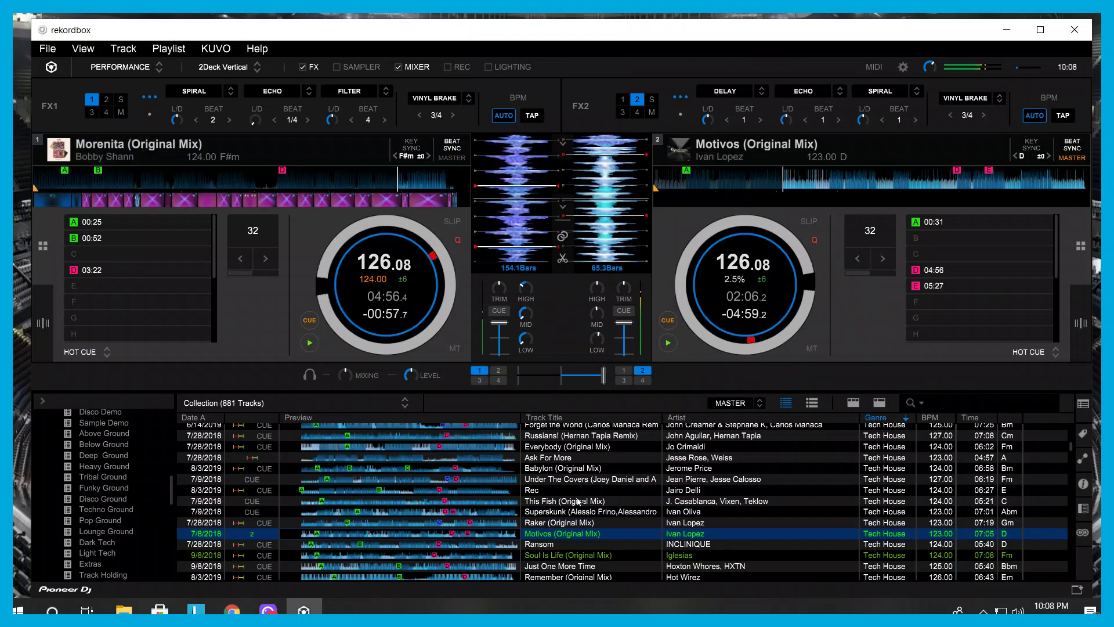
# Step: Find Drop (Original mix) among the Tech House tracks and load it onto deck 1
pyautogui.scroll(5, 577, 499)
pyautogui.scroll(5, 577, 499)
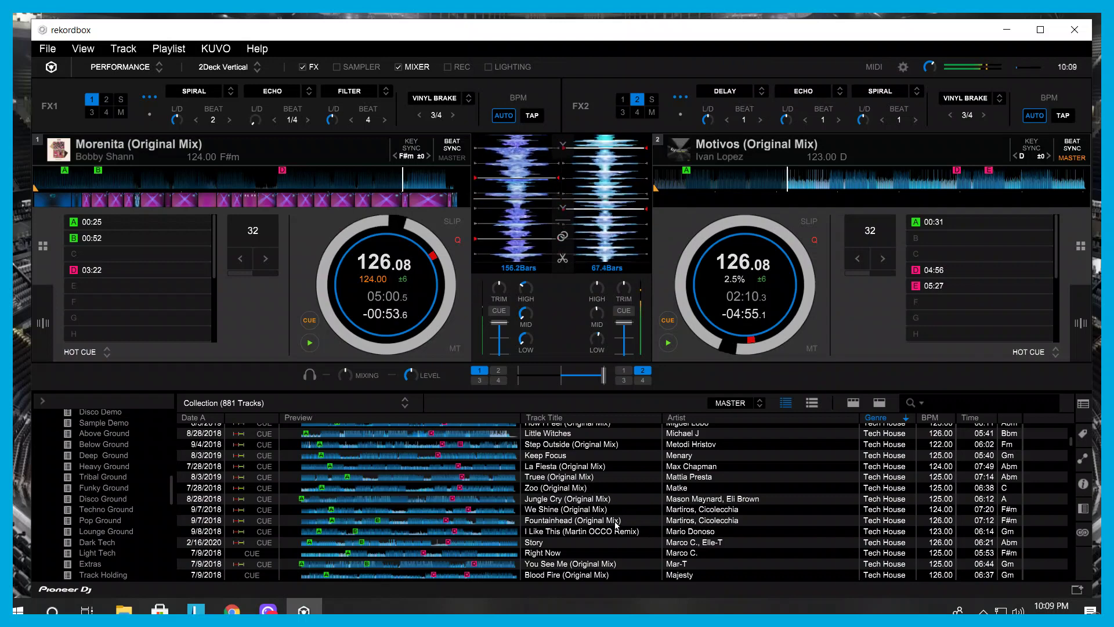
pyautogui.scroll(3, 616, 524)
pyautogui.scroll(4, 594, 514)
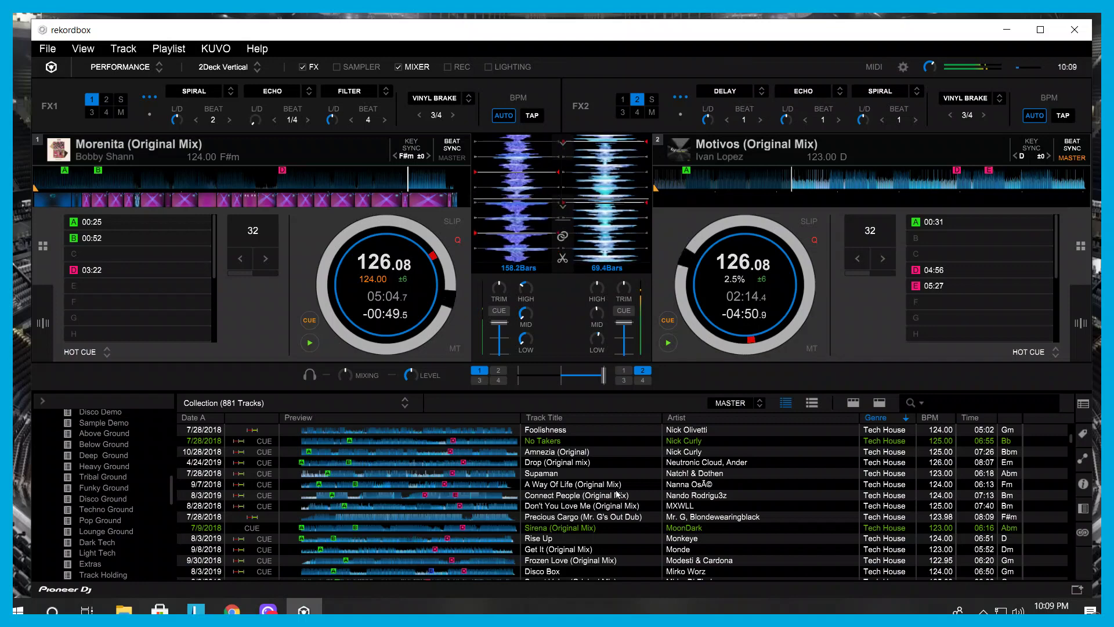
pyautogui.scroll(6, 608, 485)
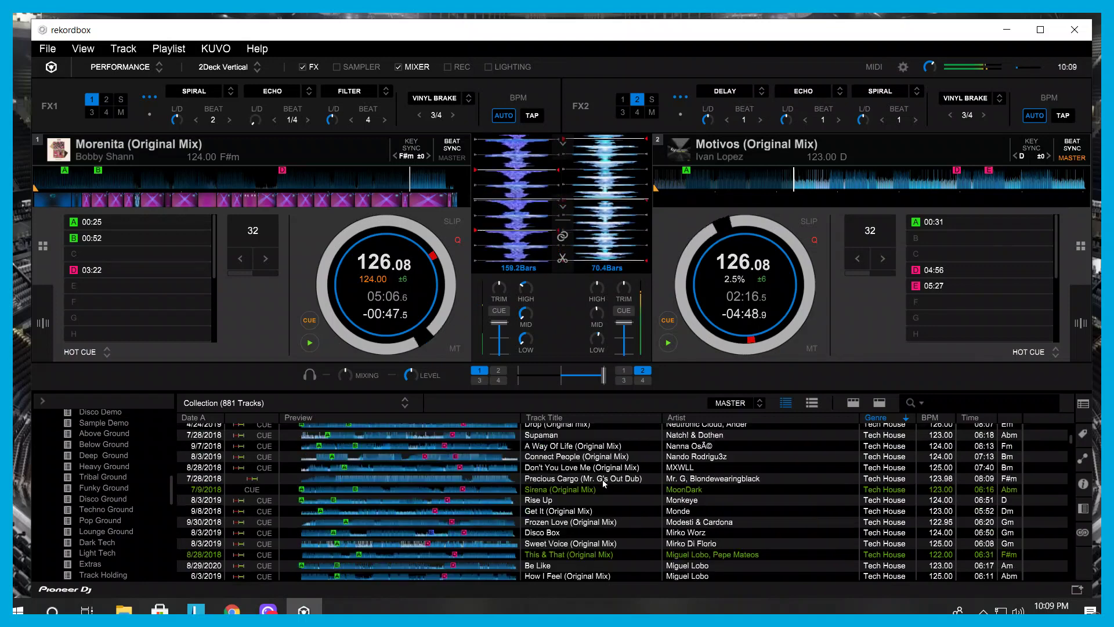
pyautogui.scroll(-2, 604, 483)
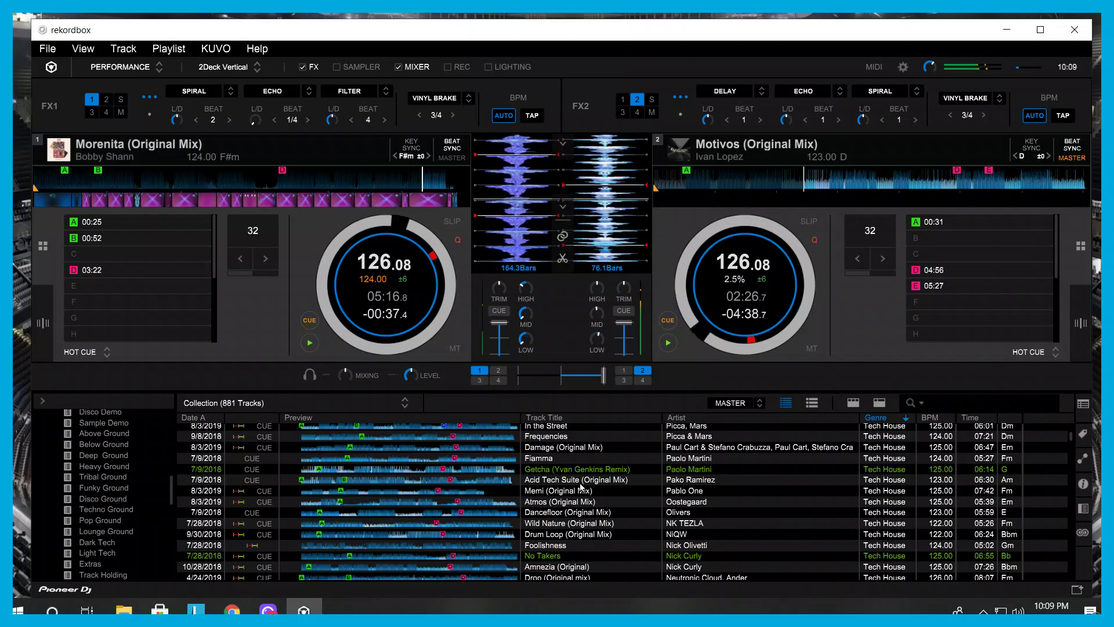
pyautogui.scroll(-2, 581, 488)
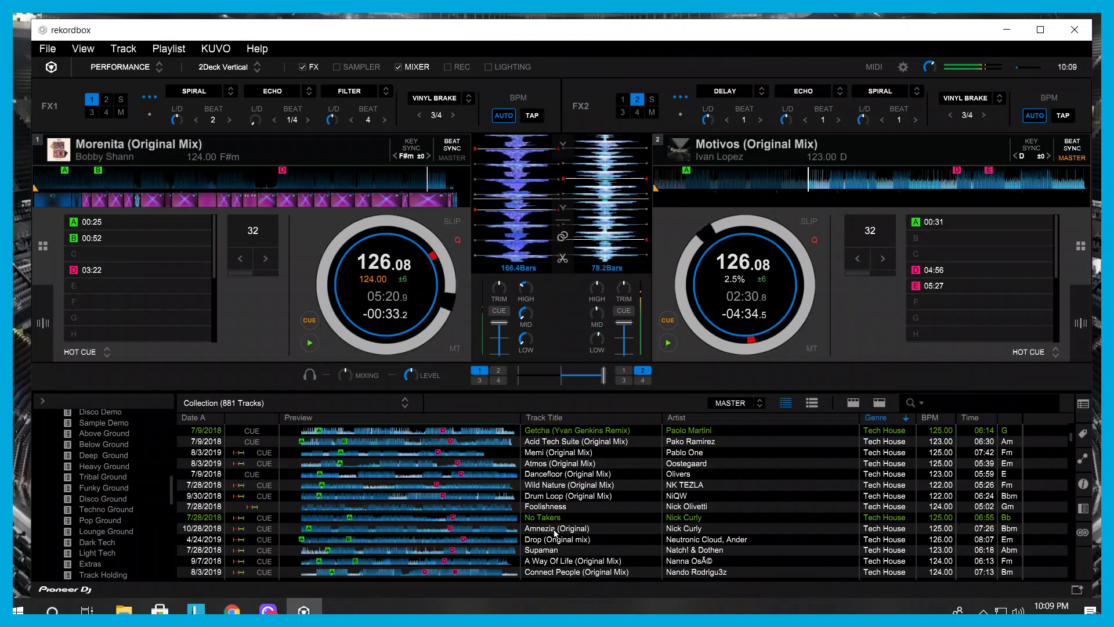
pyautogui.scroll(-2, 547, 517)
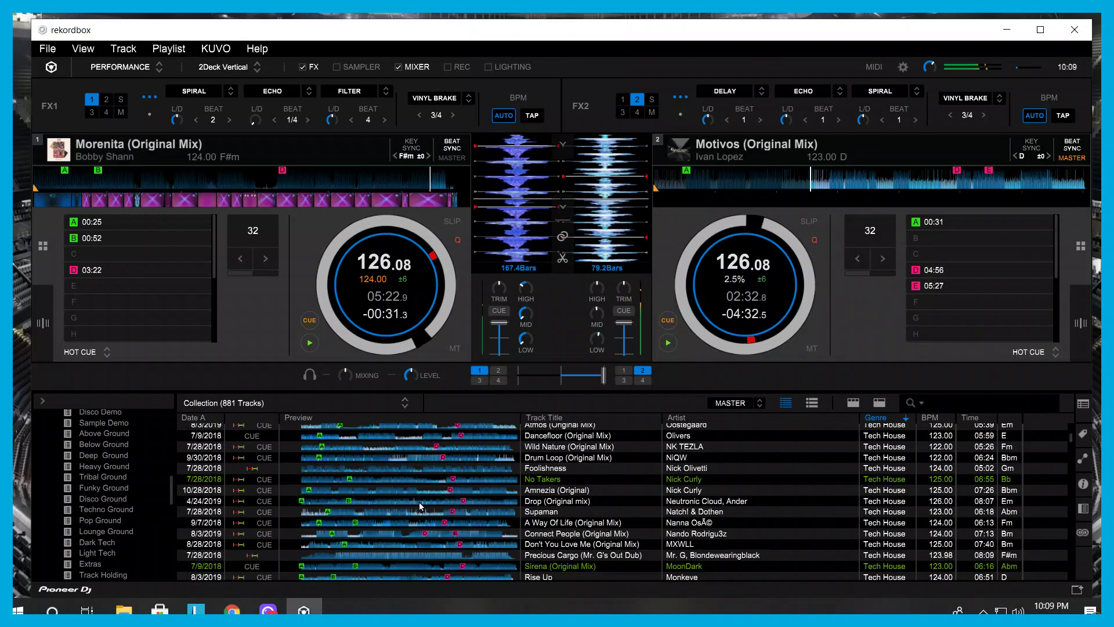
pyautogui.moveTo(546, 503); pyautogui.dragTo(118, 236)
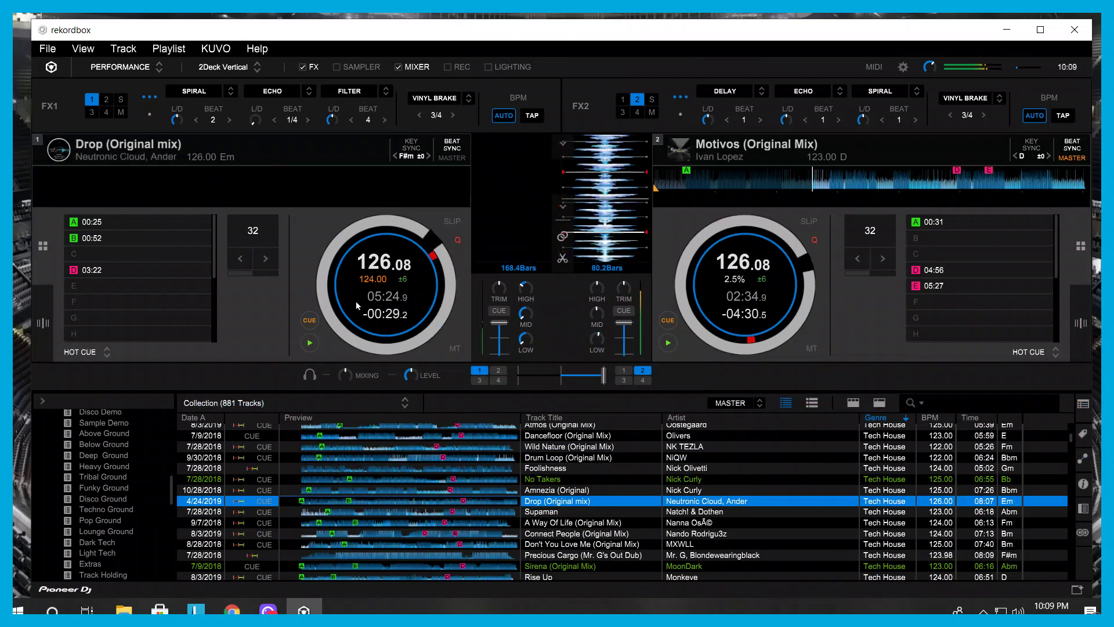
# Step: Cue Drop on deck 1 at hot cue B (01:46) with Beat Sync on, and jump Motivos on deck 2 to hot cue D (04:56)
pyautogui.click(118, 237)
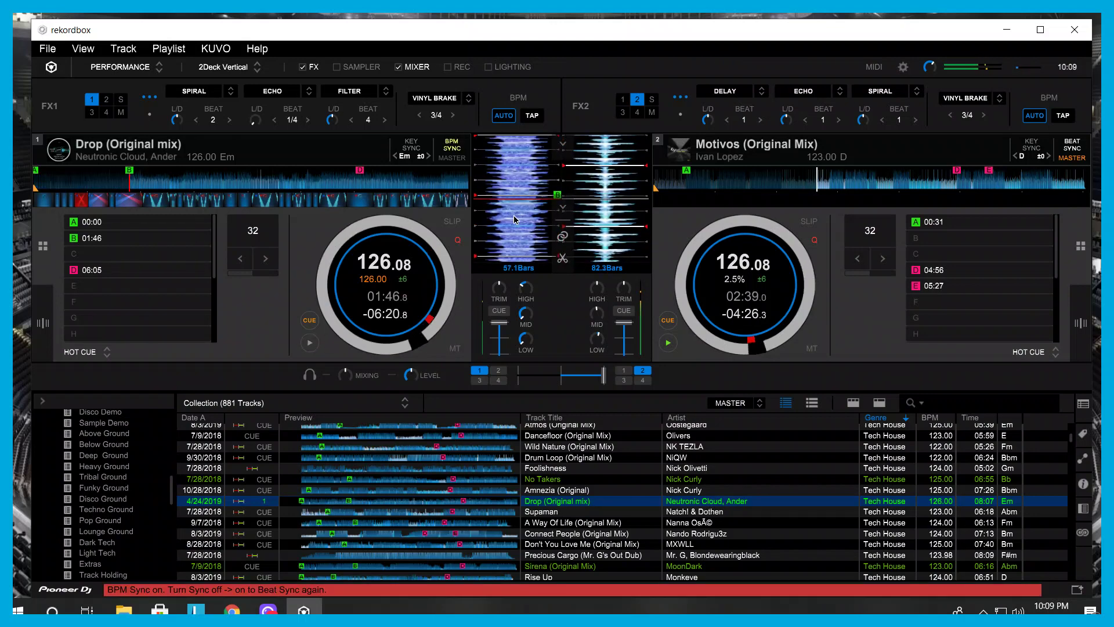
pyautogui.click(451, 147)
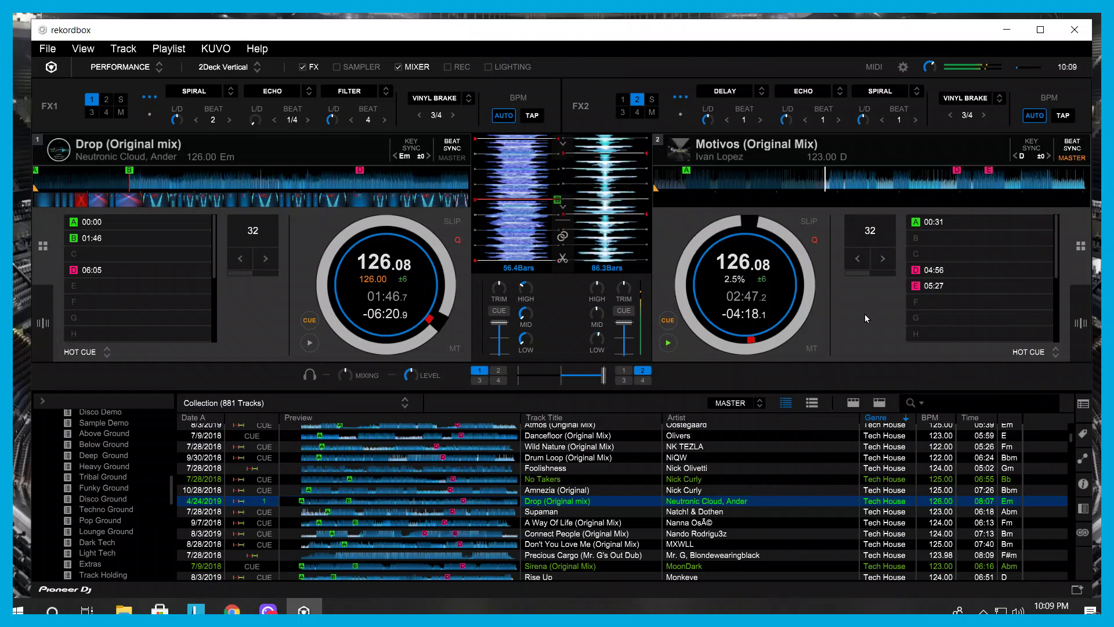
pyautogui.click(959, 271)
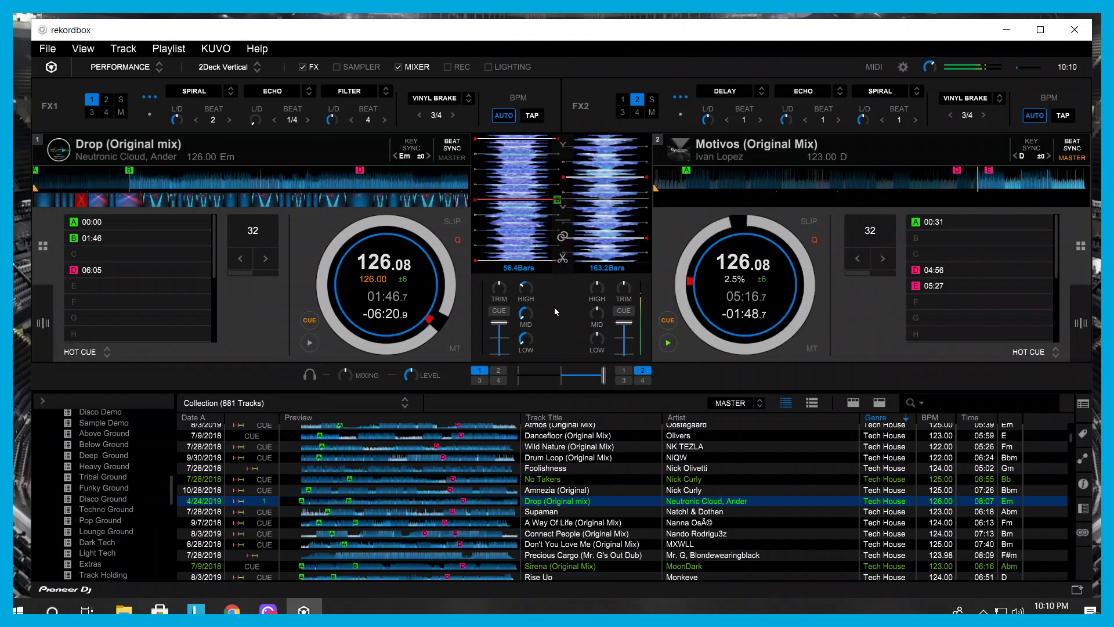
# Step: Start Drop on deck 1 and blend it in, bringing the crossfader to centre and deck 1's EQ back to neutral
pyautogui.click(310, 343)
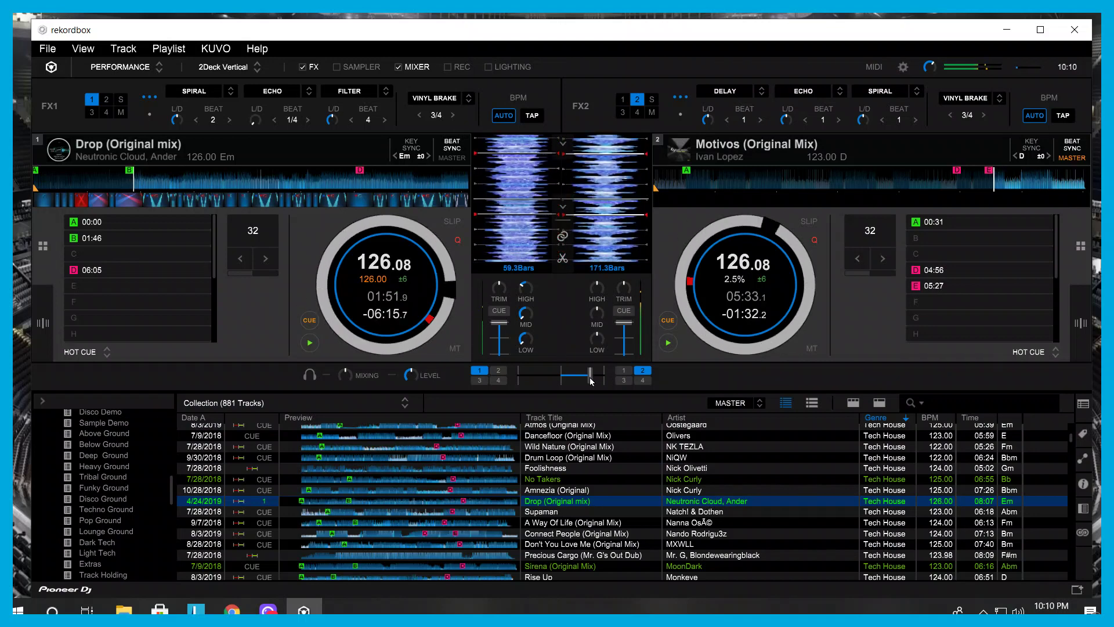
pyautogui.moveTo(604, 375); pyautogui.dragTo(570, 381)
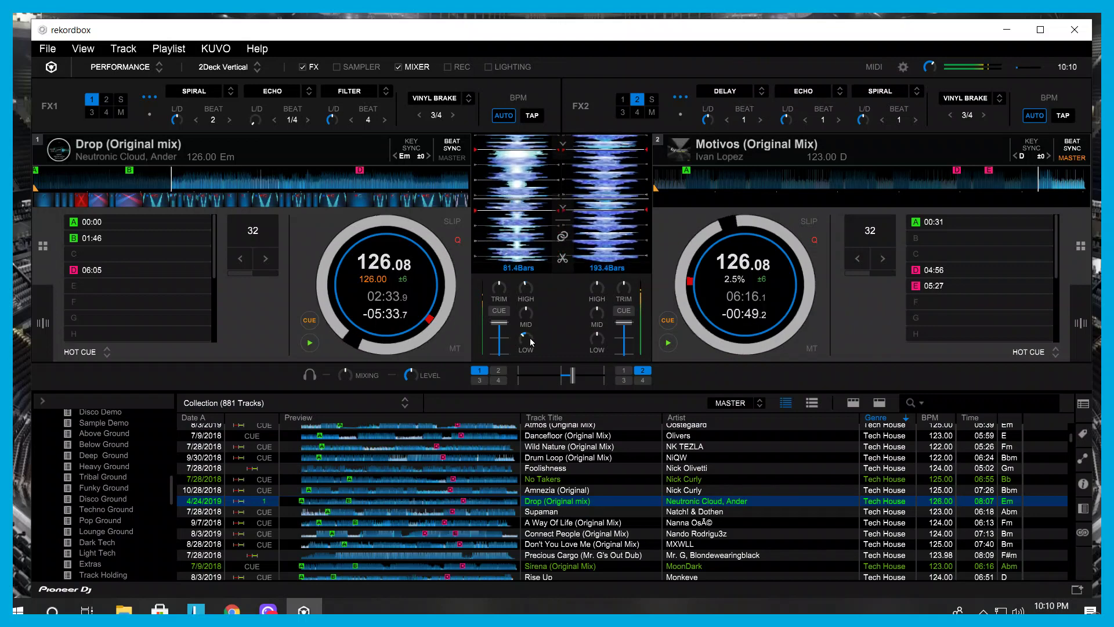
pyautogui.moveTo(530, 338); pyautogui.dragTo(532, 334)
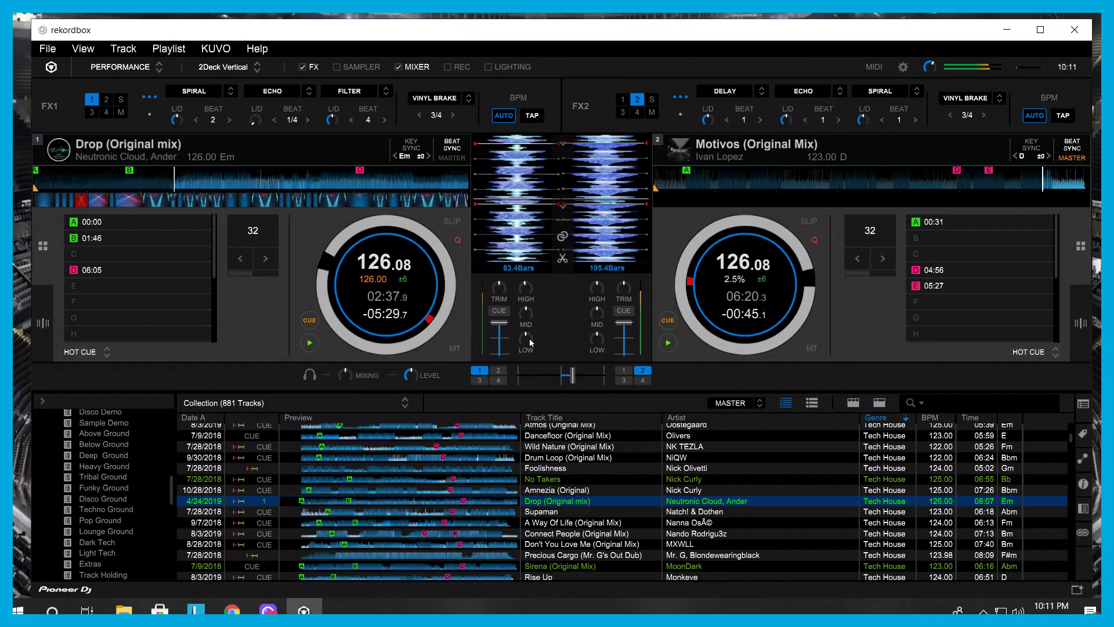
pyautogui.moveTo(573, 378); pyautogui.dragTo(567, 383)
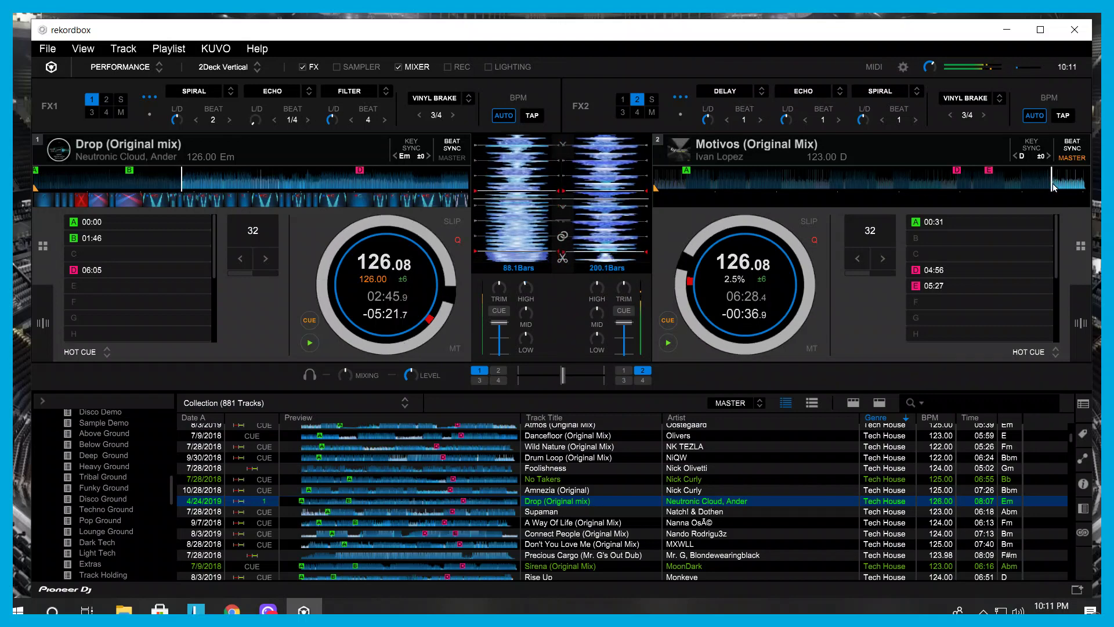
# Step: Loop Motivos on deck 2 over 16 beats and fade it out, moving the crossfader in stages fully to deck 1
pyautogui.moveTo(563, 375); pyautogui.dragTo(553, 381)
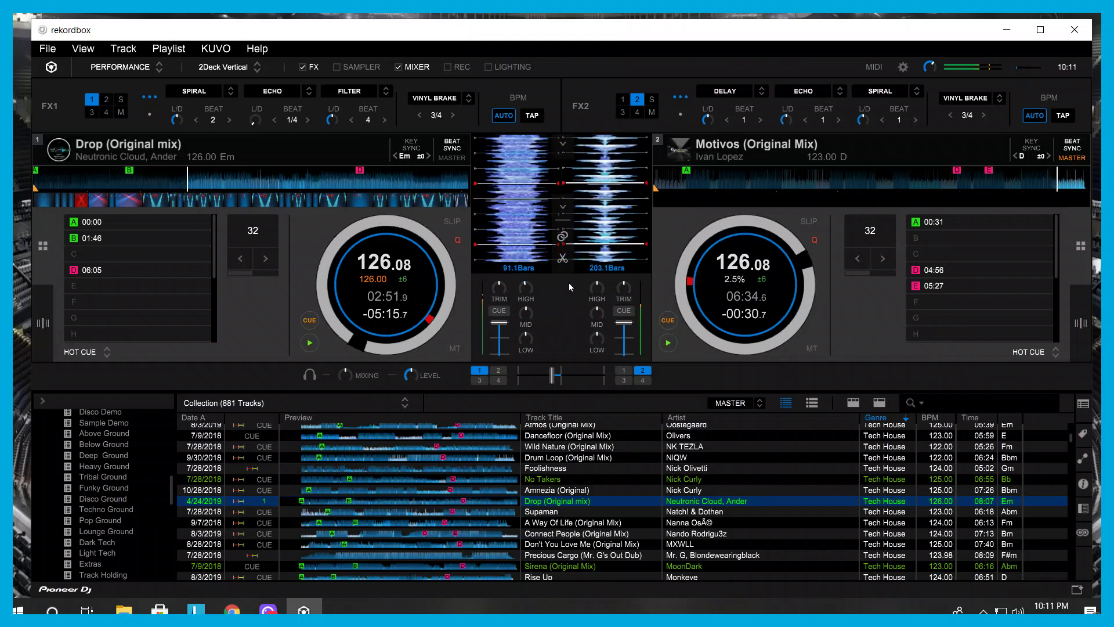
pyautogui.click(859, 258)
pyautogui.click(870, 231)
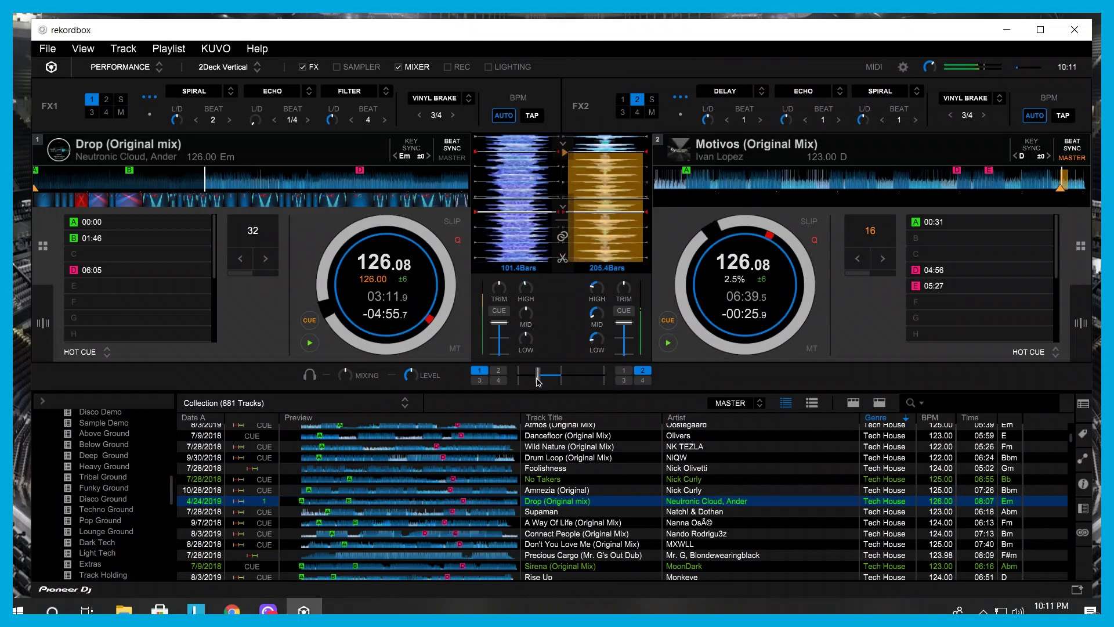
pyautogui.moveTo(538, 378); pyautogui.dragTo(532, 378)
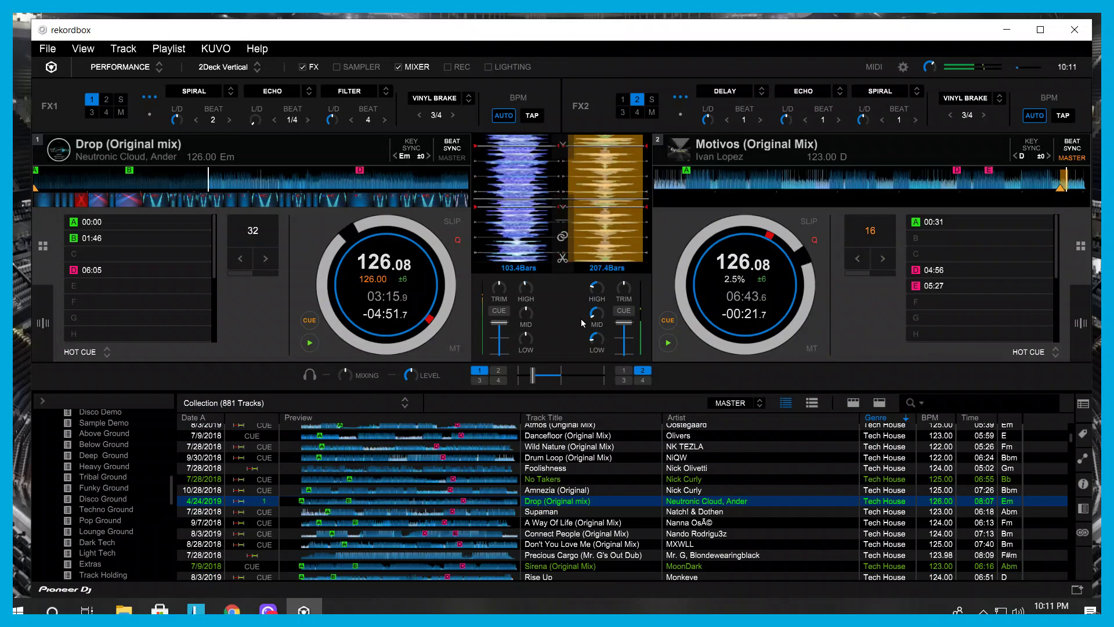
pyautogui.moveTo(528, 381); pyautogui.dragTo(513, 381)
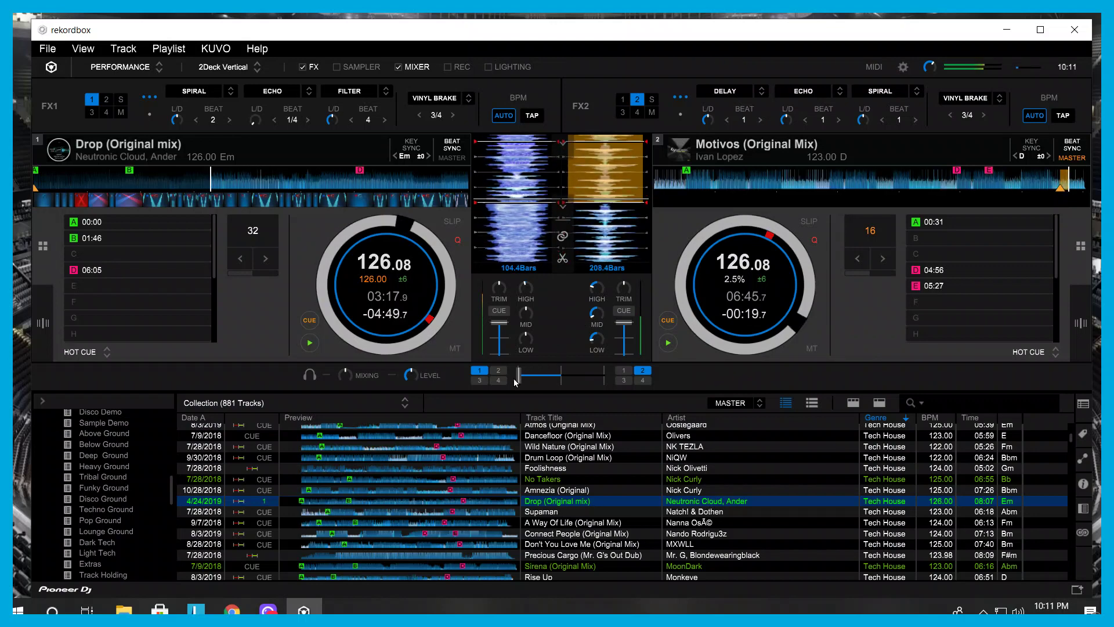
# Step: Try Jungle Cry (Original Mix) and Deliver Me (Mat.Joe Remix) on deck 2, cueing Deliver Me at hot cue A (02:02)
pyautogui.scroll(-5, 598, 432)
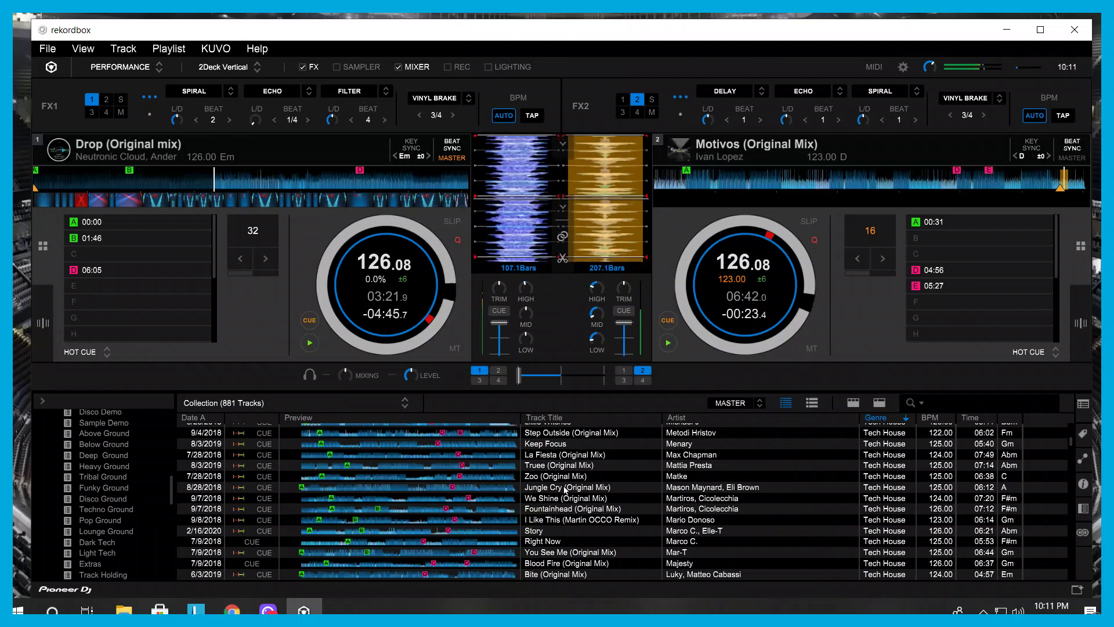
pyautogui.moveTo(566, 491); pyautogui.dragTo(827, 274)
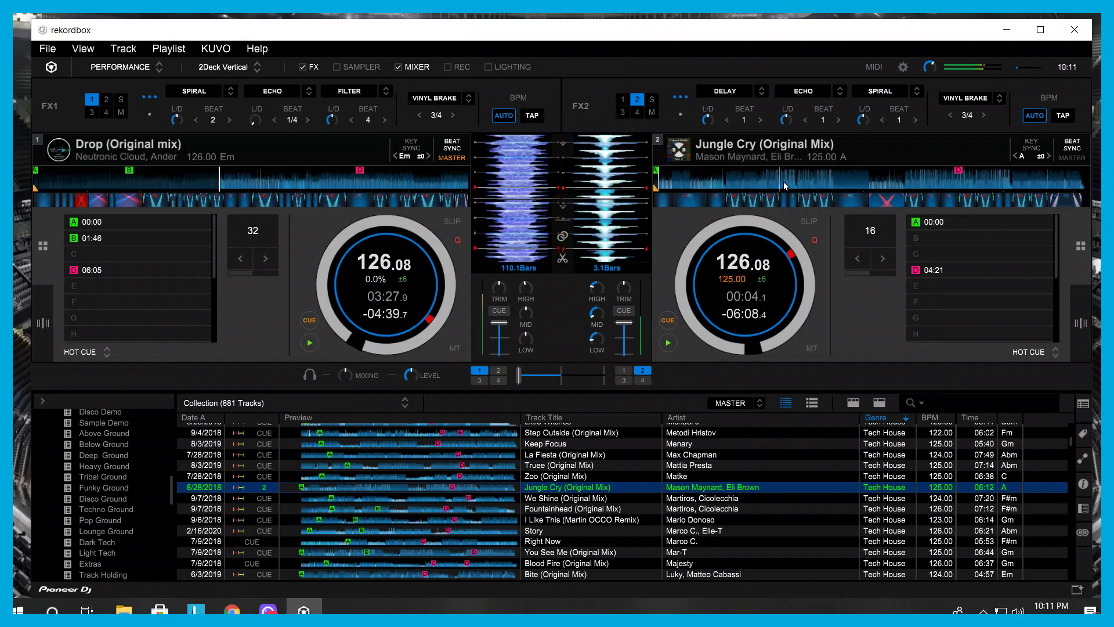
pyautogui.scroll(-1, 556, 437)
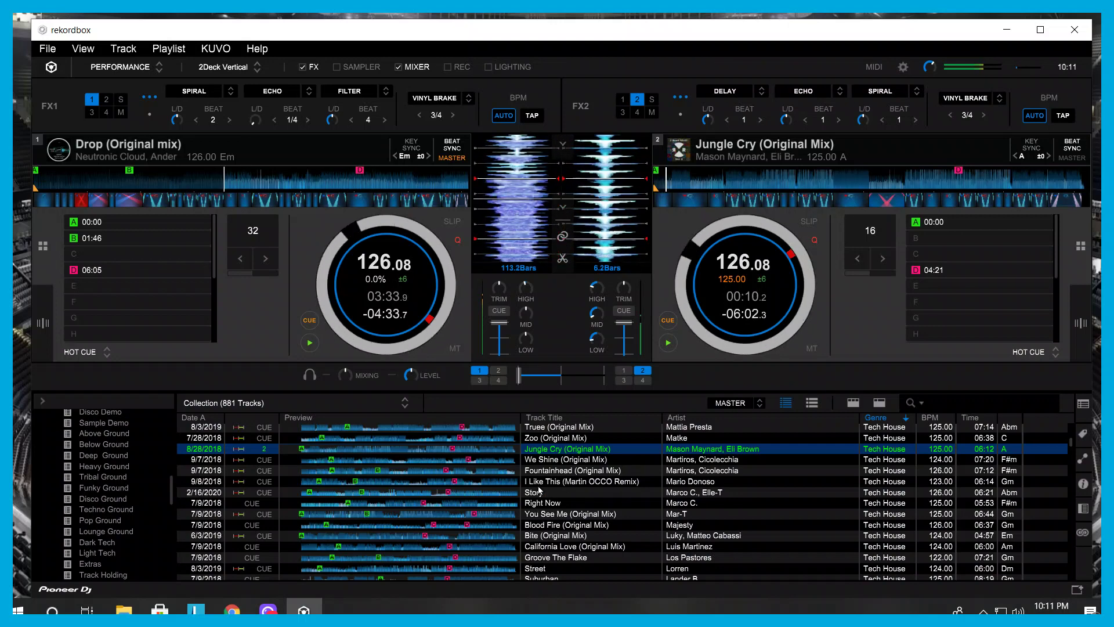
pyautogui.scroll(-1, 551, 487)
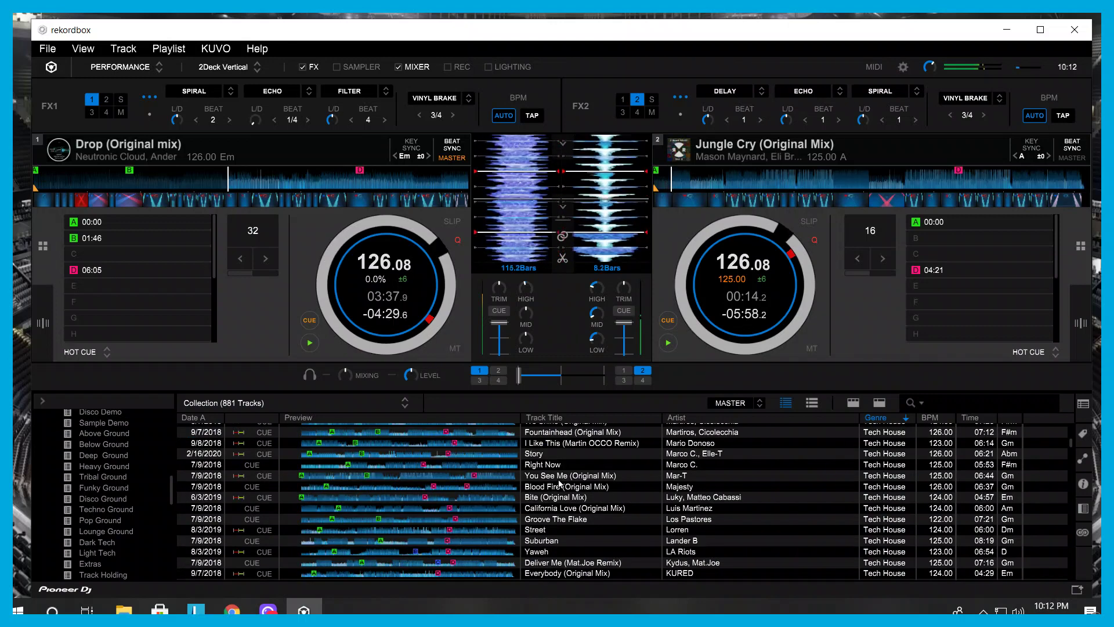
pyautogui.scroll(-1, 560, 484)
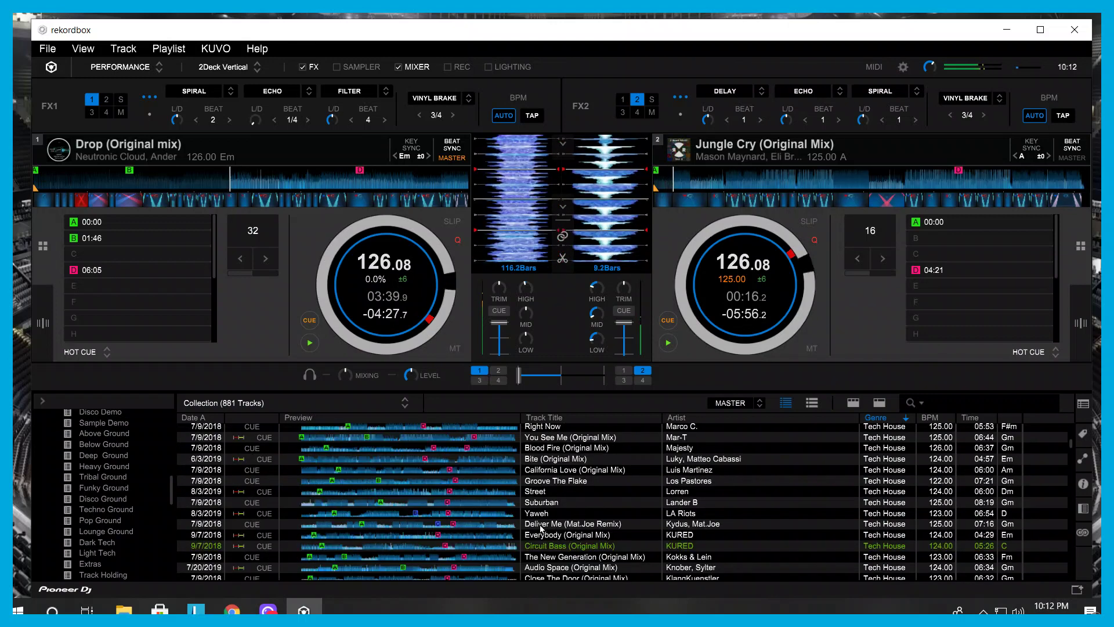
pyautogui.moveTo(541, 528); pyautogui.dragTo(746, 309)
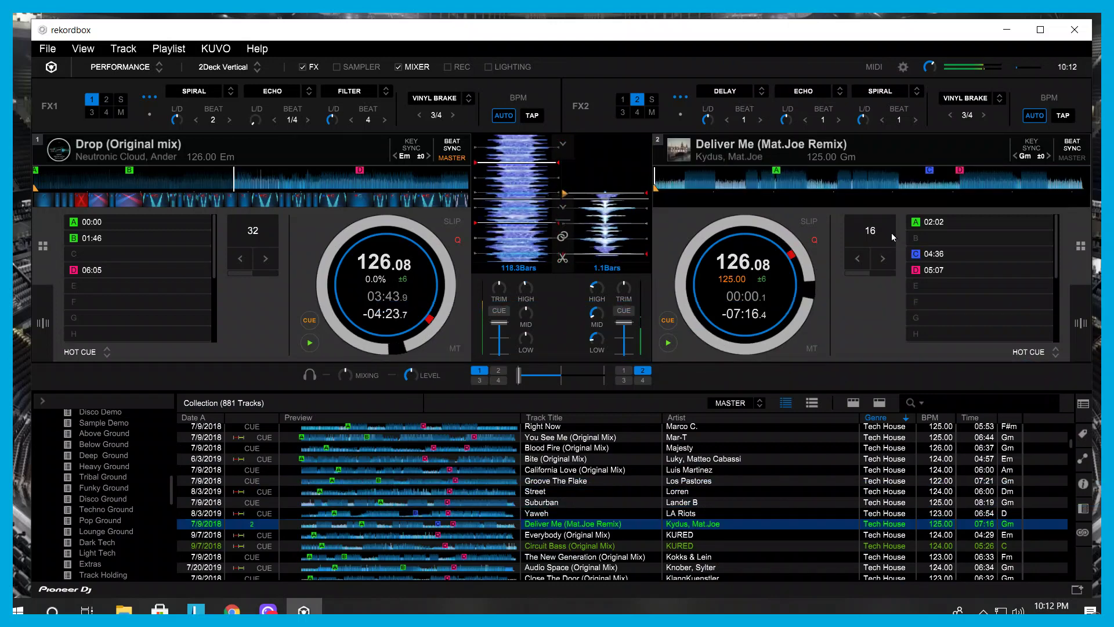
pyautogui.click(968, 221)
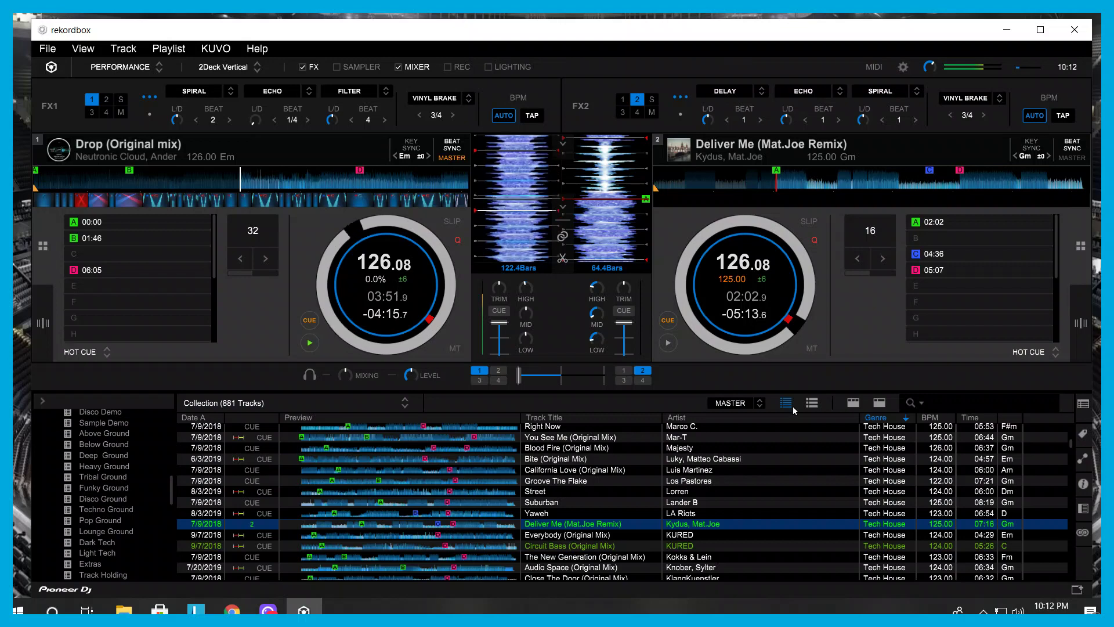
# Step: Try La Promesa (Original Mix) on deck 2, checking hot cue A (01:02) and cueing it at hot cue B (03:07)
pyautogui.scroll(-2, 569, 456)
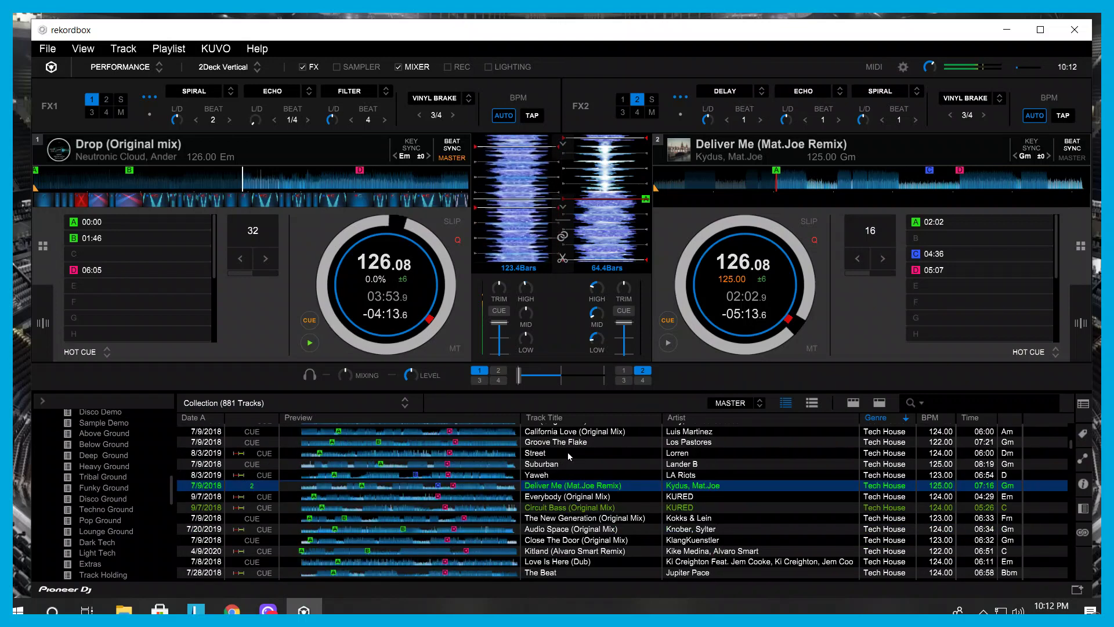
pyautogui.scroll(-2, 568, 456)
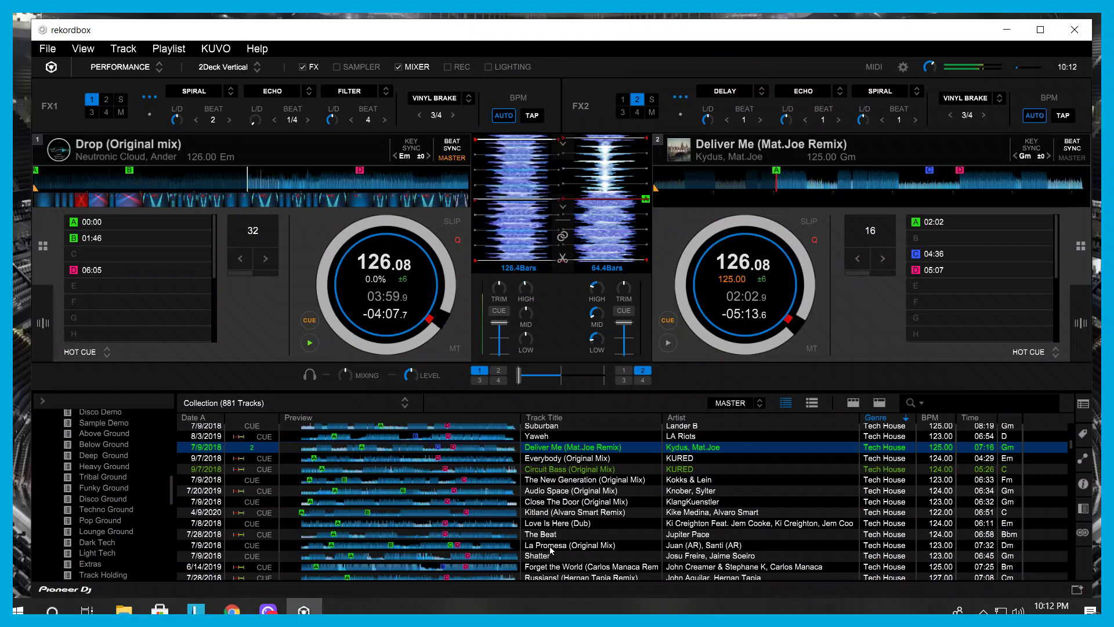
pyautogui.moveTo(550, 550); pyautogui.dragTo(774, 297)
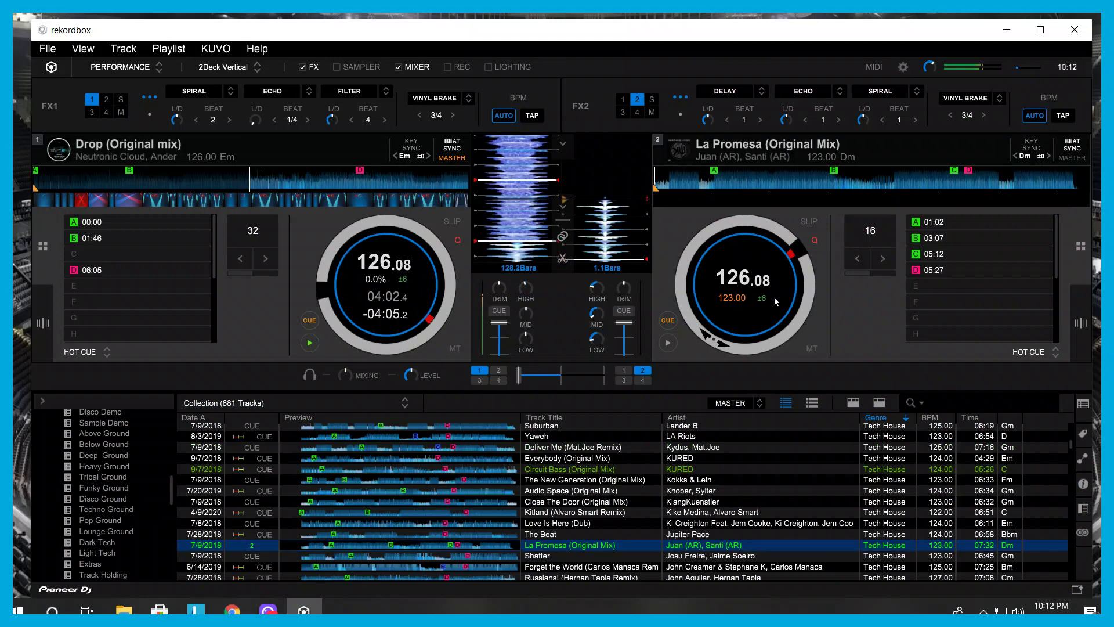
pyautogui.click(963, 221)
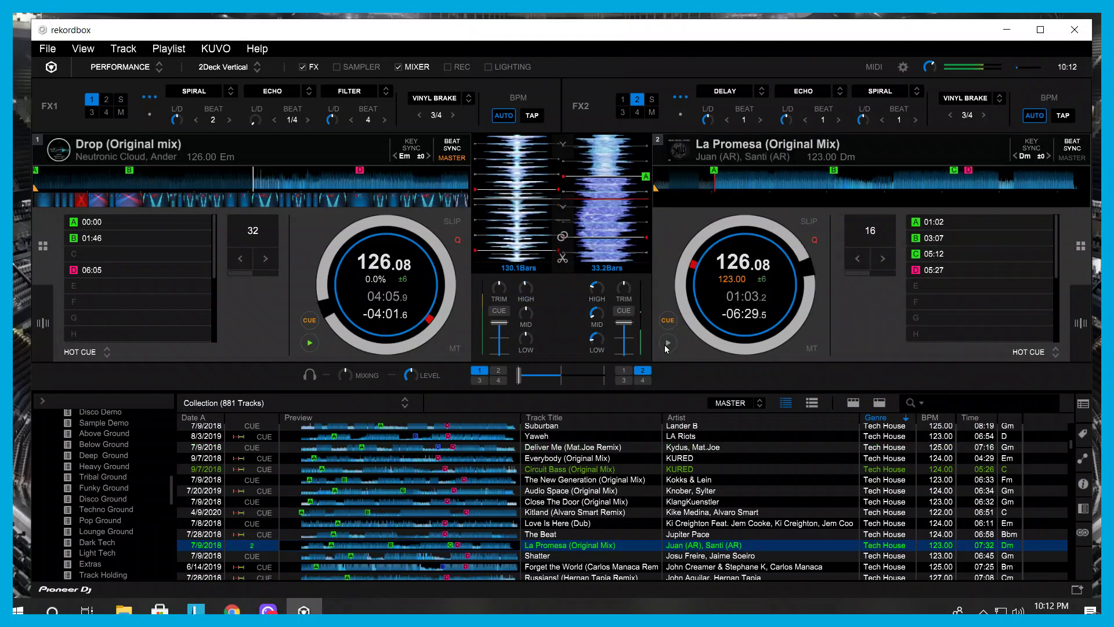
pyautogui.click(965, 237)
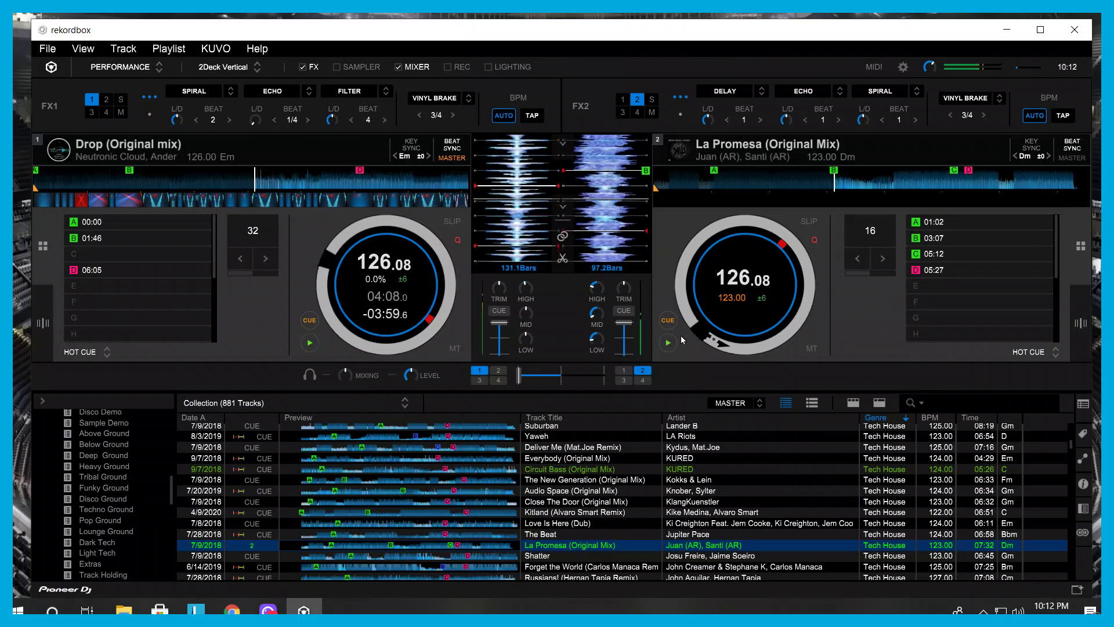
pyautogui.moveTo(607, 195); pyautogui.dragTo(604, 248)
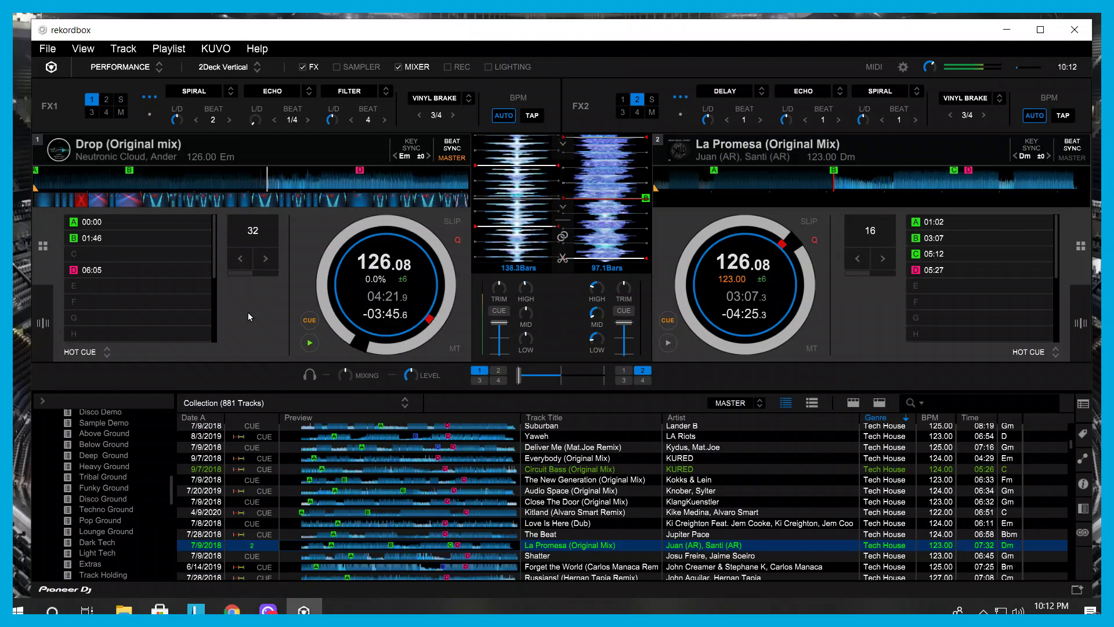
# Step: Load Forget the World (Carlos Manaca Remix) from the Tech House tracks onto deck 2 and cue it at hot cue A (00:30)
pyautogui.scroll(-1, 574, 541)
pyautogui.moveTo(574, 530); pyautogui.dragTo(968, 218)
pyautogui.click(968, 218)
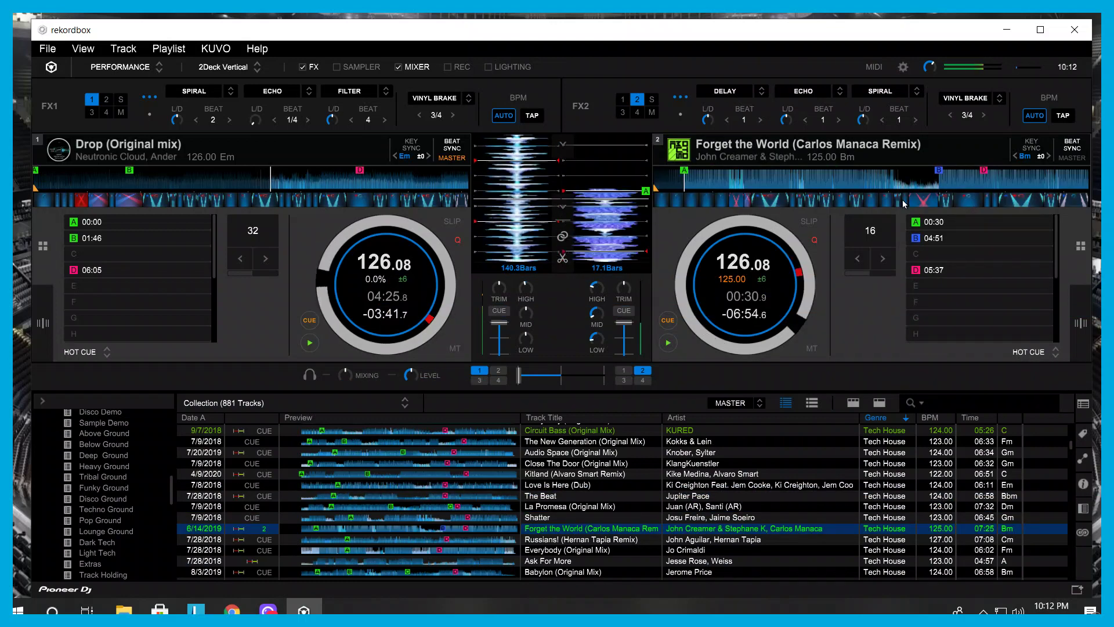
pyautogui.moveTo(624, 191); pyautogui.dragTo(617, 246)
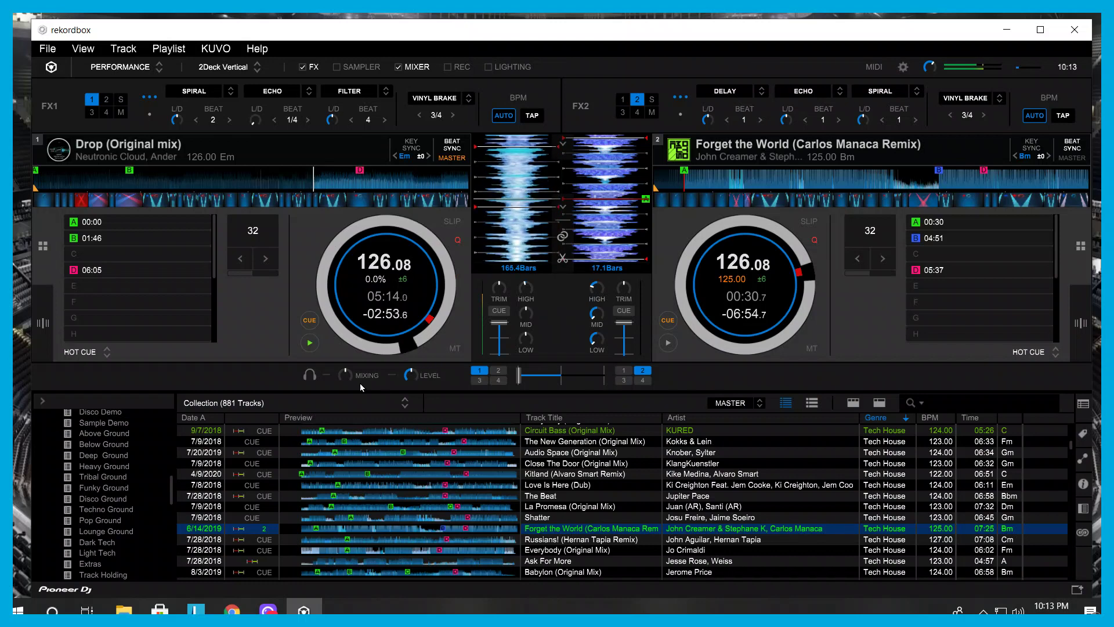
pyautogui.scroll(-2, 420, 443)
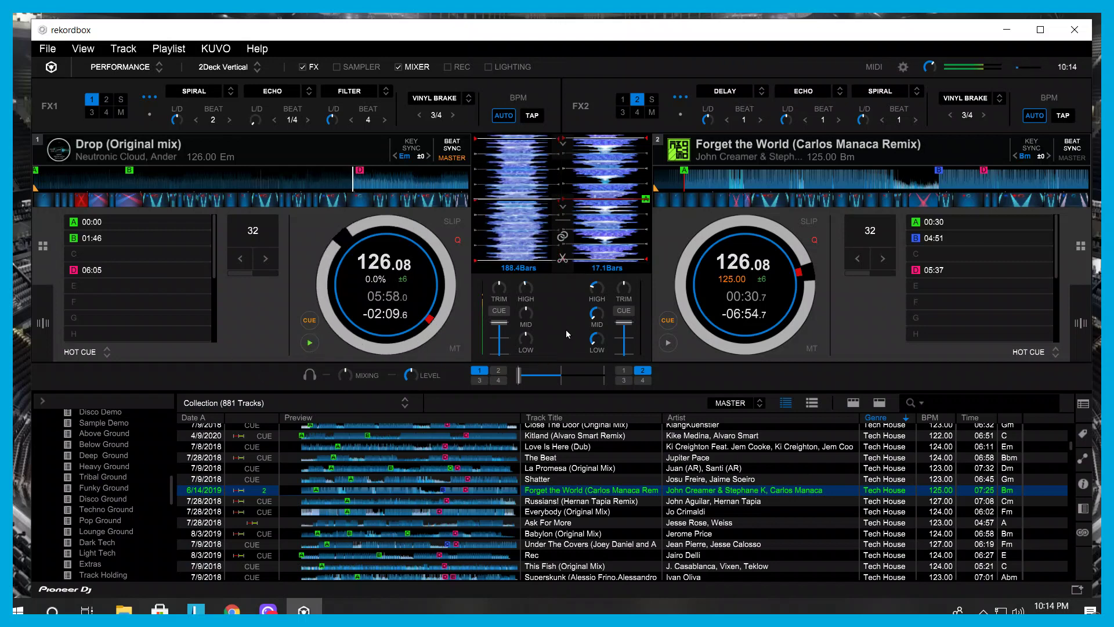
# Step: Start Forget the World on deck 2 and blend it in with the crossfader near centre and deck 2's EQ returned to neutral
pyautogui.click(669, 343)
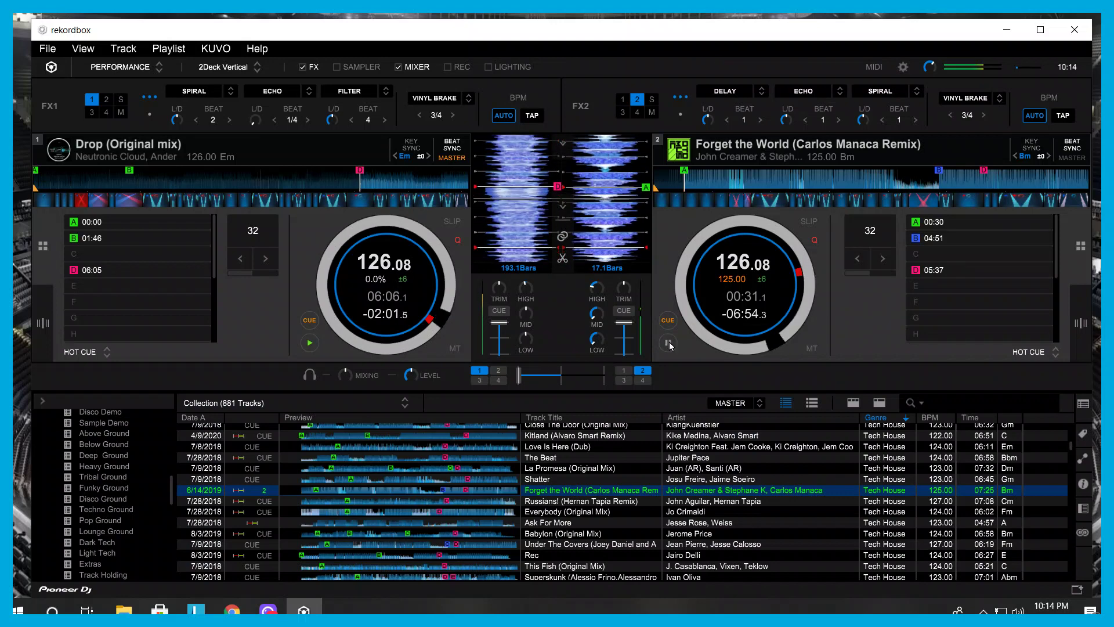
pyautogui.moveTo(528, 367); pyautogui.dragTo(542, 360)
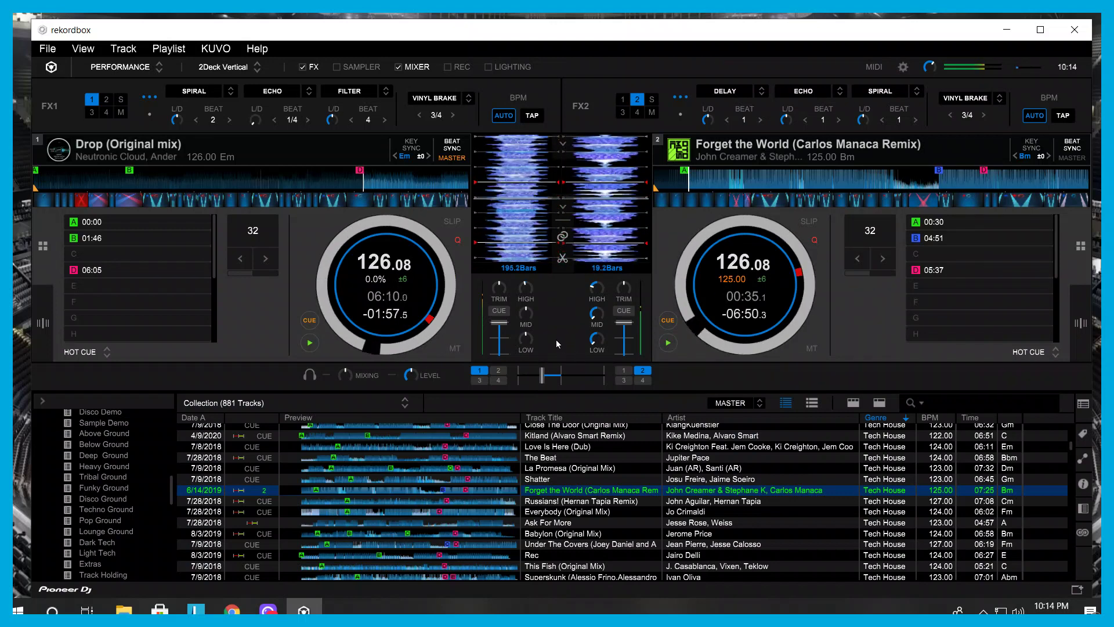
pyautogui.moveTo(555, 373); pyautogui.dragTo(558, 372)
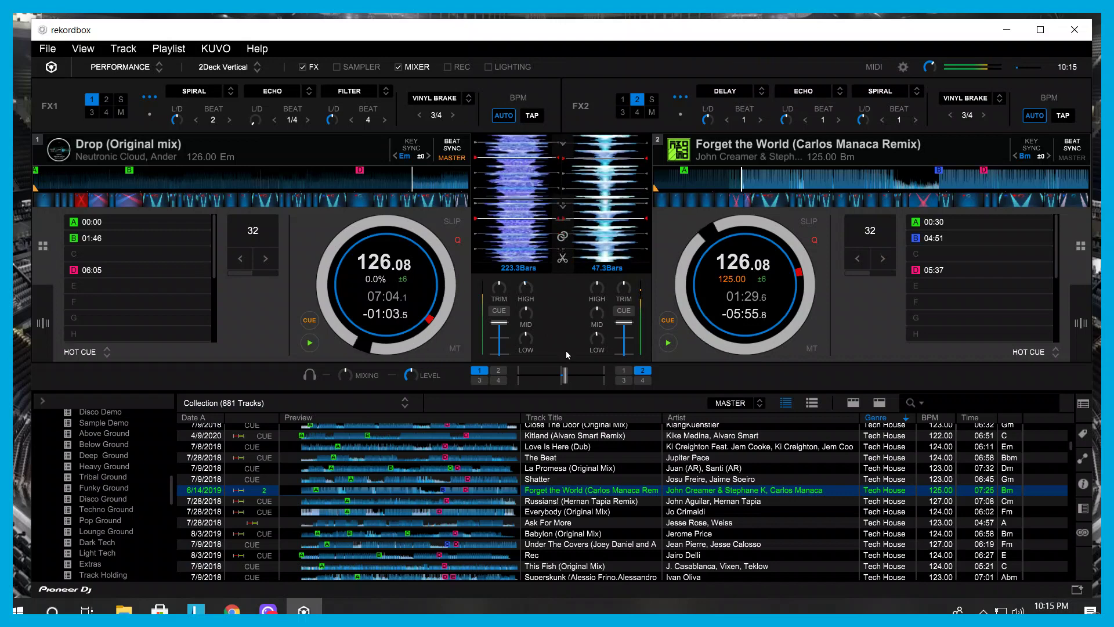
# Step: Fade Drop out by cutting deck 1's high, mid and low EQ and moving the crossfader in stages fully to deck 2
pyautogui.moveTo(565, 377); pyautogui.dragTo(586, 382)
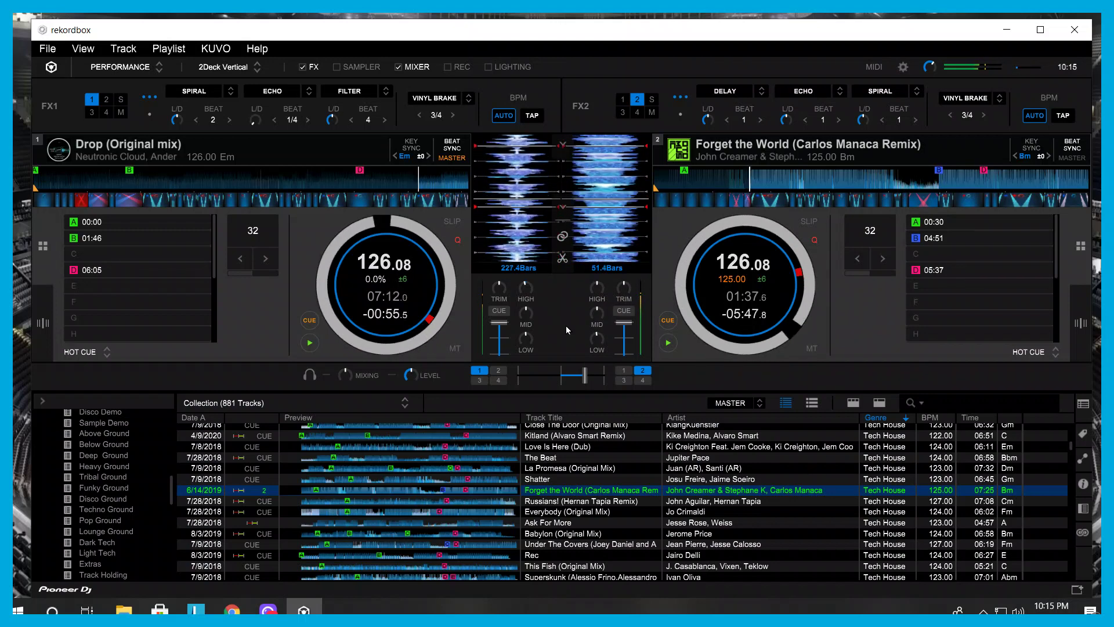
pyautogui.moveTo(531, 338); pyautogui.dragTo(534, 375)
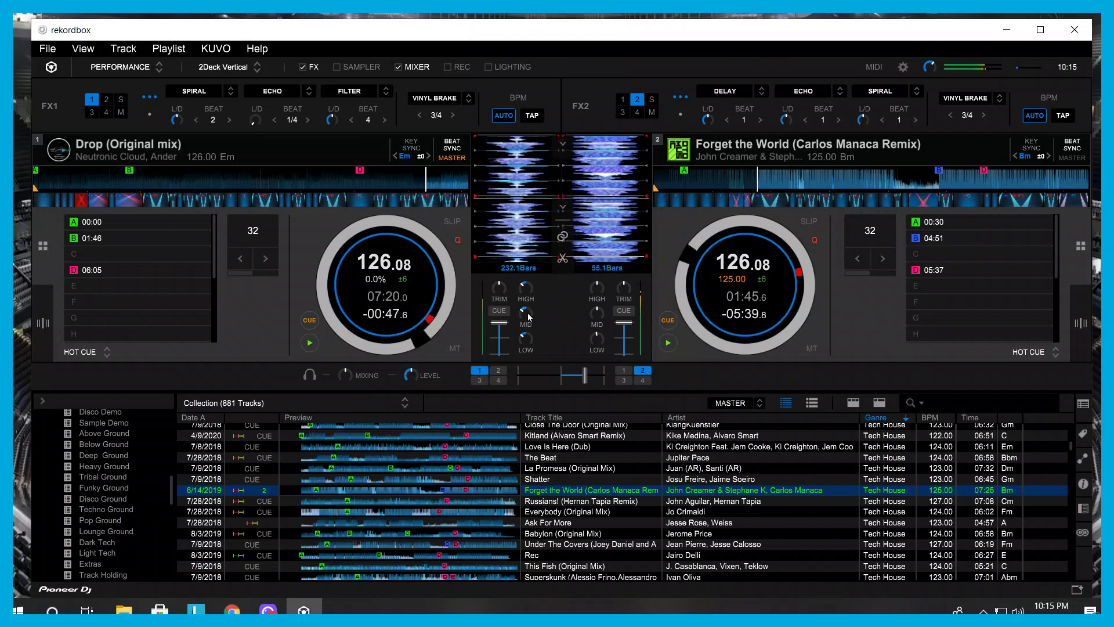
pyautogui.moveTo(585, 376); pyautogui.dragTo(592, 377)
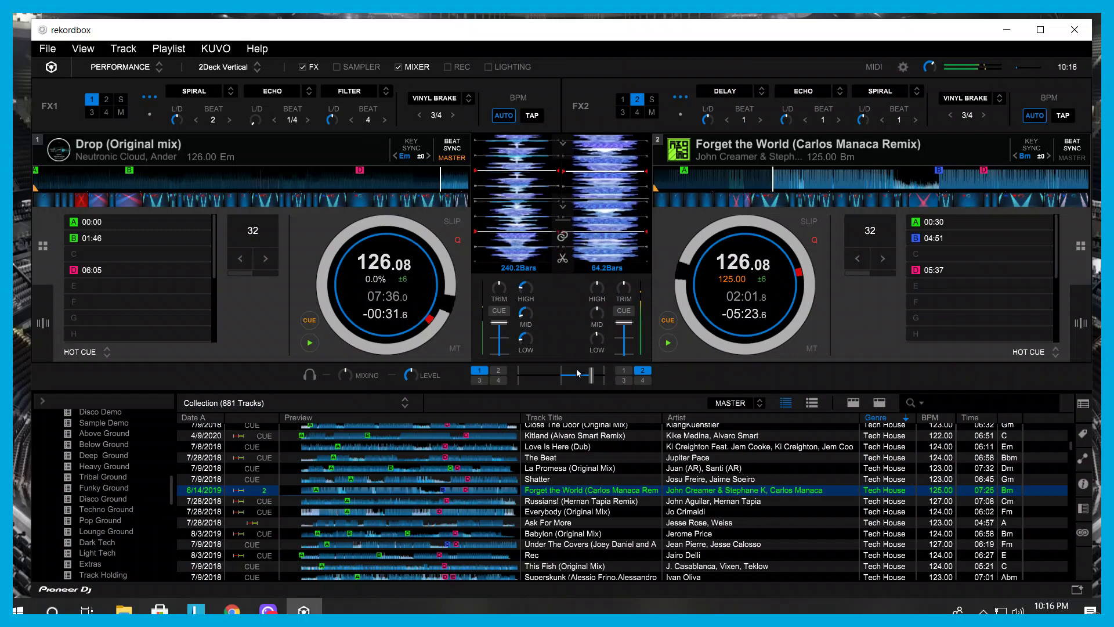
pyautogui.moveTo(591, 375); pyautogui.dragTo(602, 376)
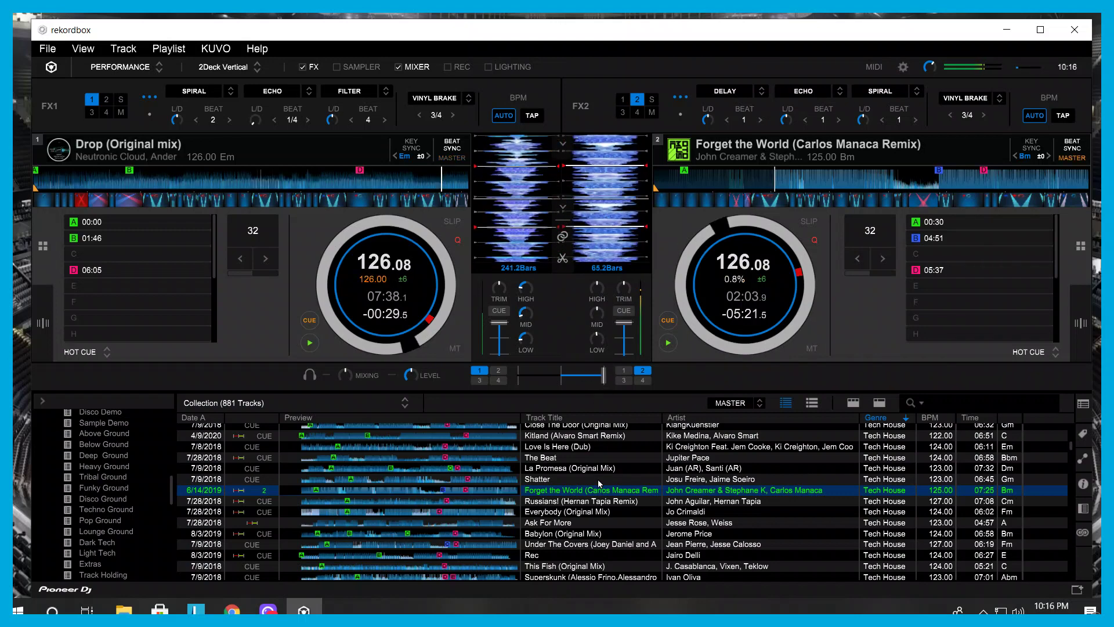
# Step: Try Blood Fire (Original Mix) from the Tech House tracks on deck 1, cueing it at hot cue A (00:45)
pyautogui.scroll(4, 610, 488)
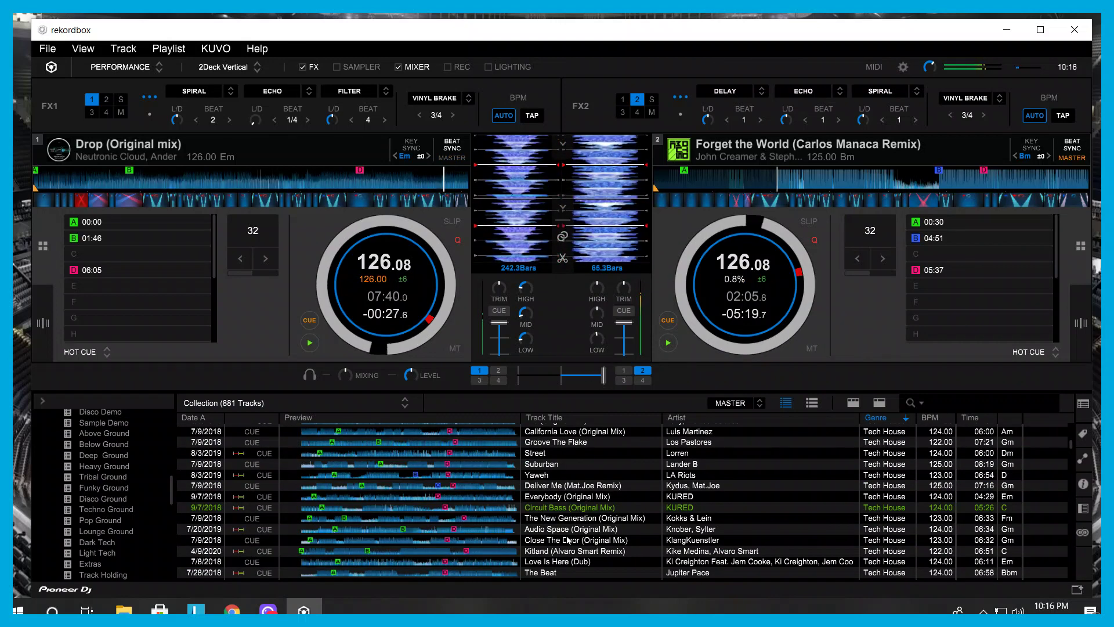
pyautogui.scroll(3, 583, 512)
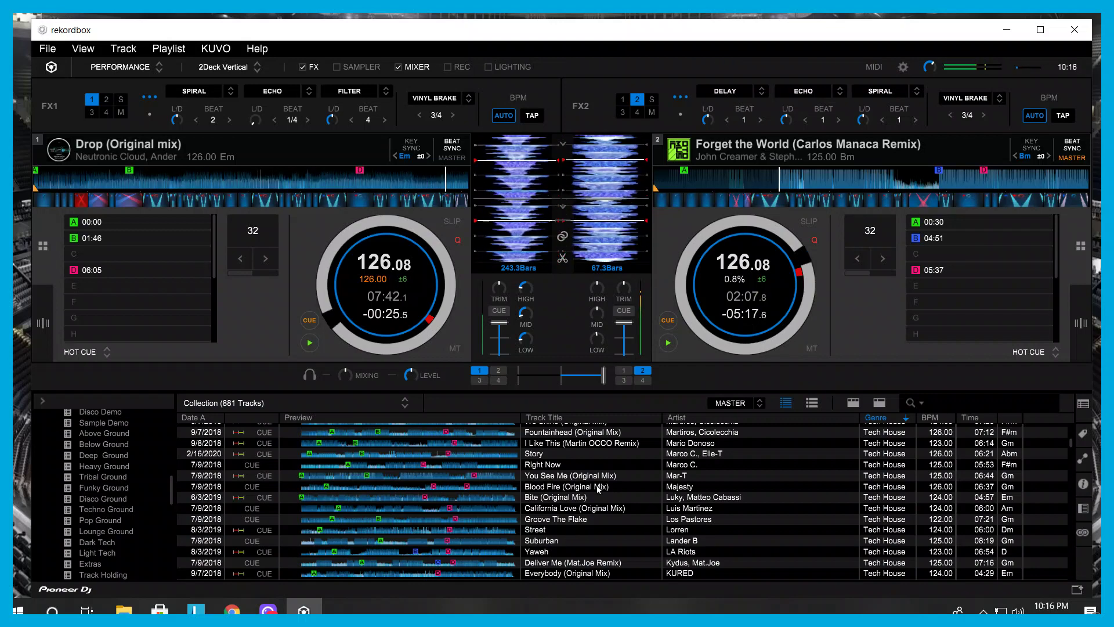
pyautogui.moveTo(597, 487); pyautogui.dragTo(354, 290)
pyautogui.click(309, 342)
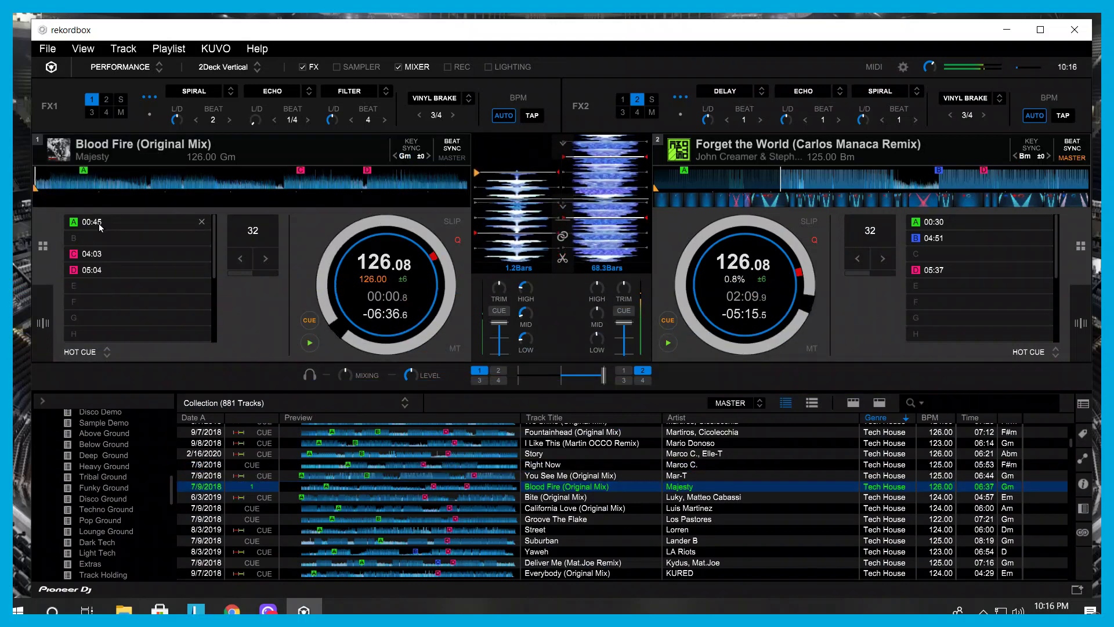
pyautogui.moveTo(517, 219); pyautogui.dragTo(516, 246)
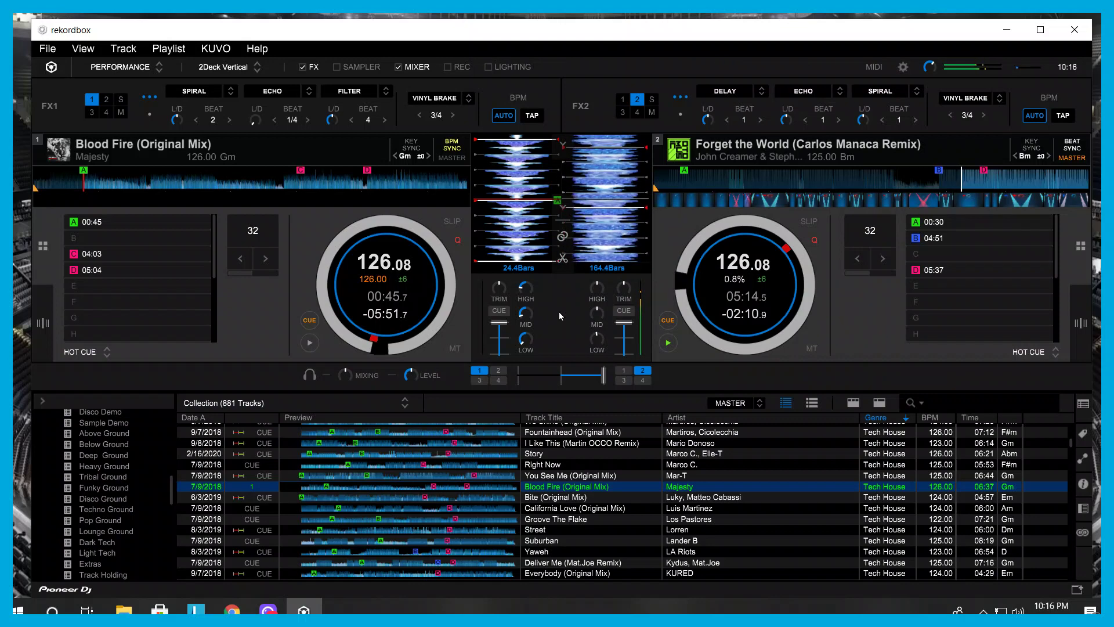
# Step: Load La Promesa (Original Mix) from the Tech House tracks onto deck 1 and cue it at hot cue A (01:02)
pyautogui.scroll(-4, 593, 490)
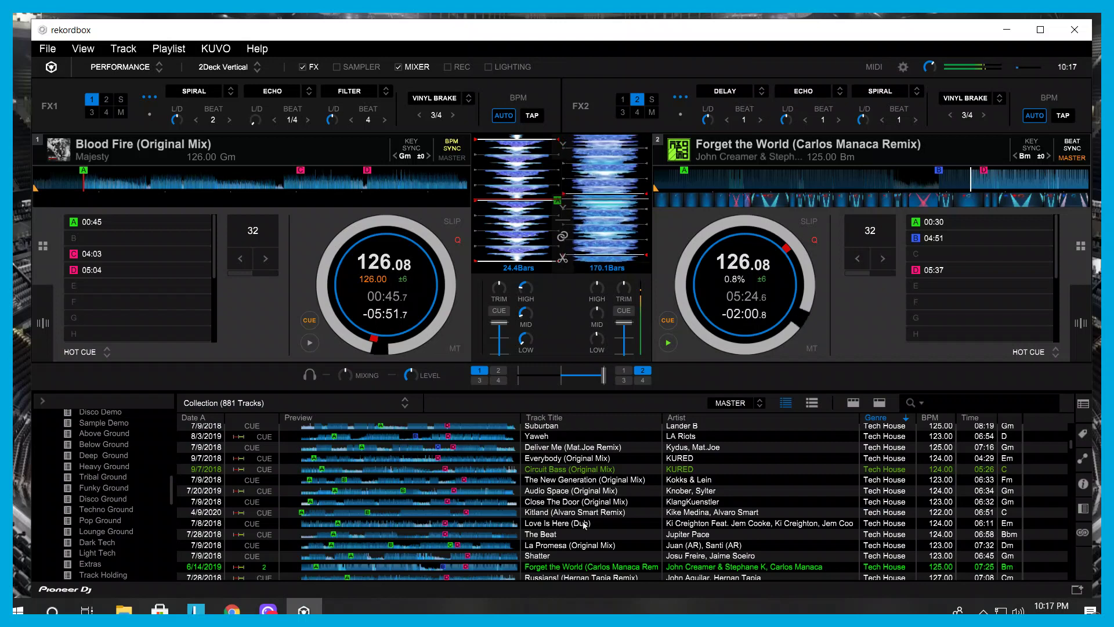
pyautogui.moveTo(572, 543); pyautogui.dragTo(304, 292)
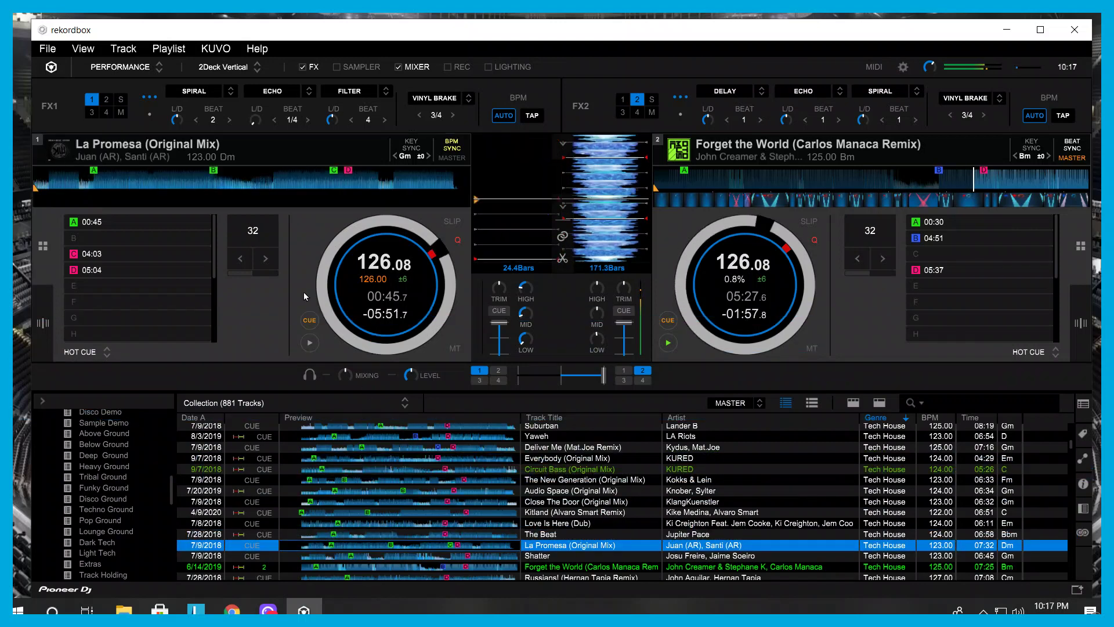
pyautogui.click(116, 219)
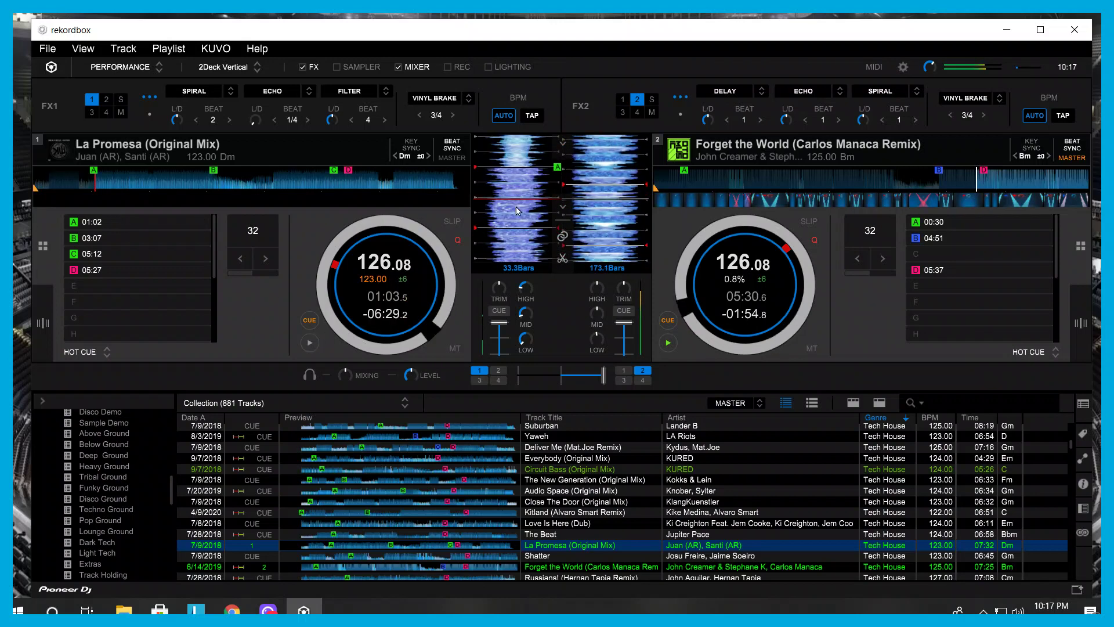
pyautogui.moveTo(517, 207); pyautogui.dragTo(523, 242)
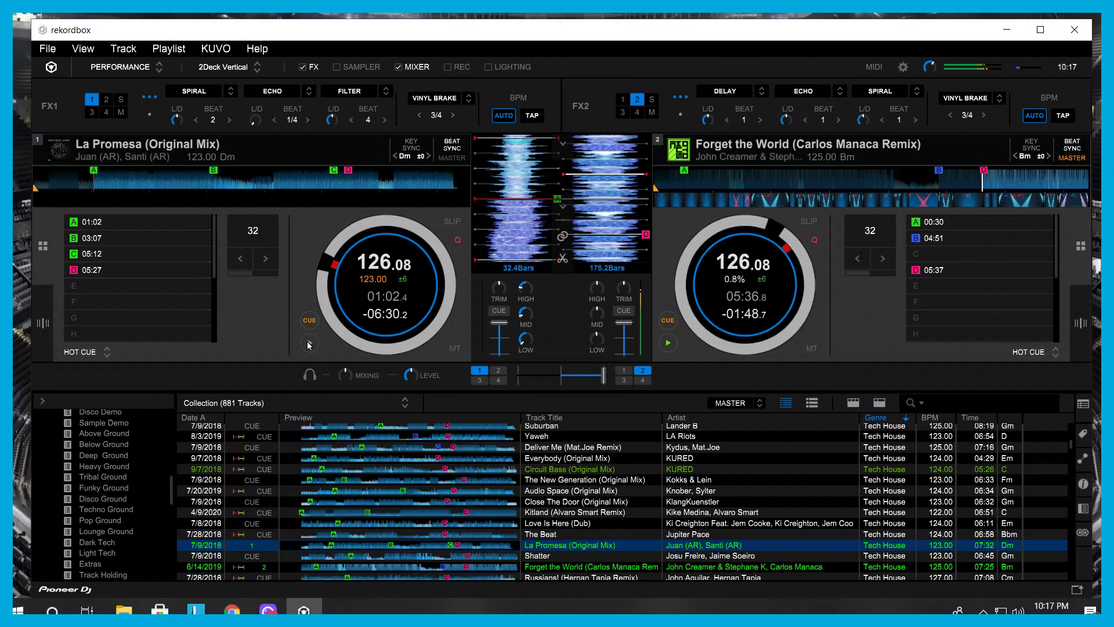
# Step: Start La Promesa on deck 1 and blend it in with the crossfader centred and deck 1's high, mid and low EQ at neutral
pyautogui.click(309, 344)
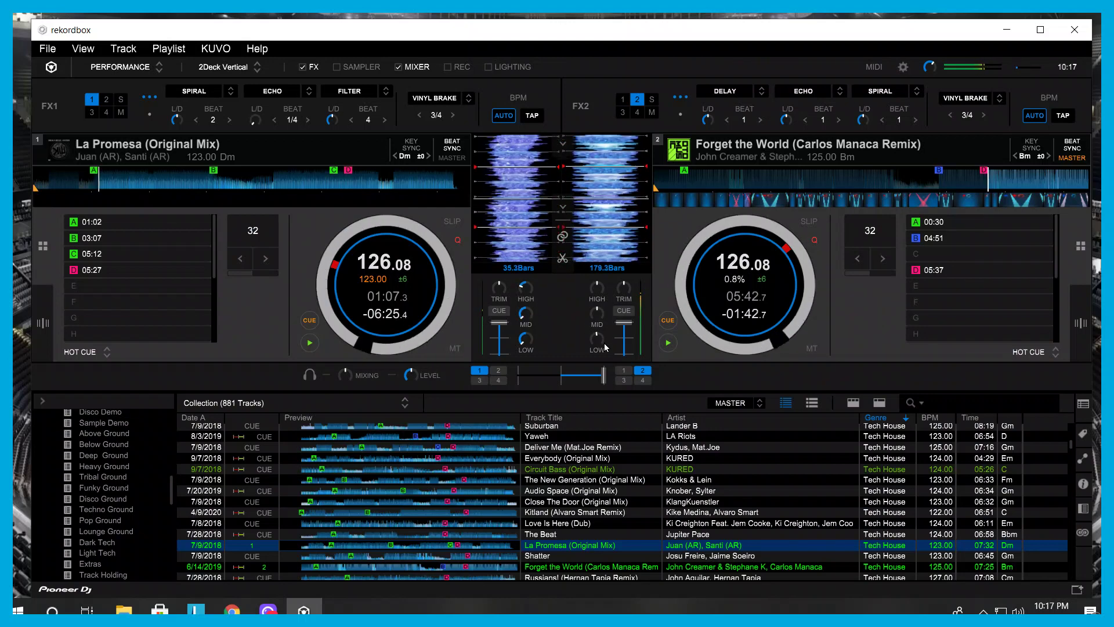
pyautogui.moveTo(604, 375)
pyautogui.mouseDown()
pyautogui.moveTo(593, 375)
pyautogui.moveTo(603, 375)
pyautogui.mouseUp()
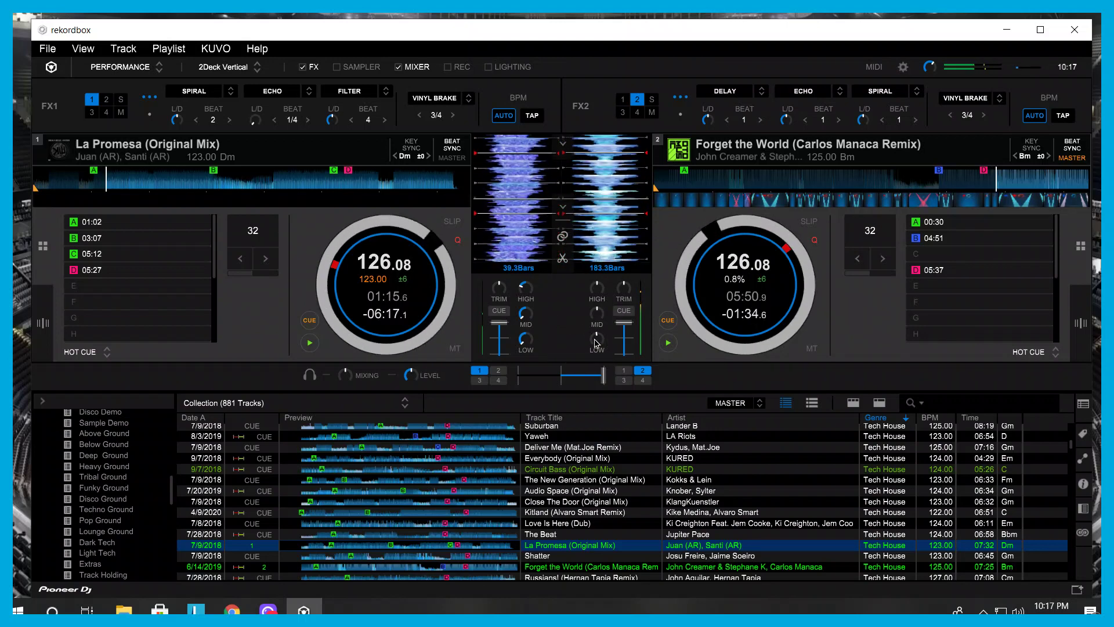
pyautogui.moveTo(604, 376); pyautogui.dragTo(566, 381)
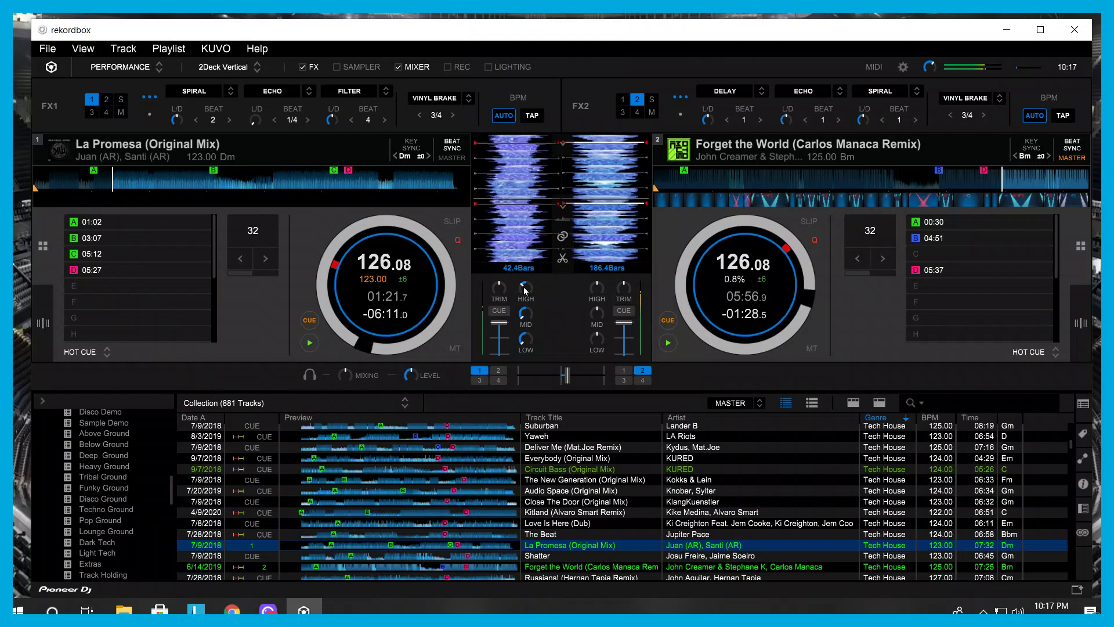
pyautogui.moveTo(525, 288); pyautogui.dragTo(535, 283)
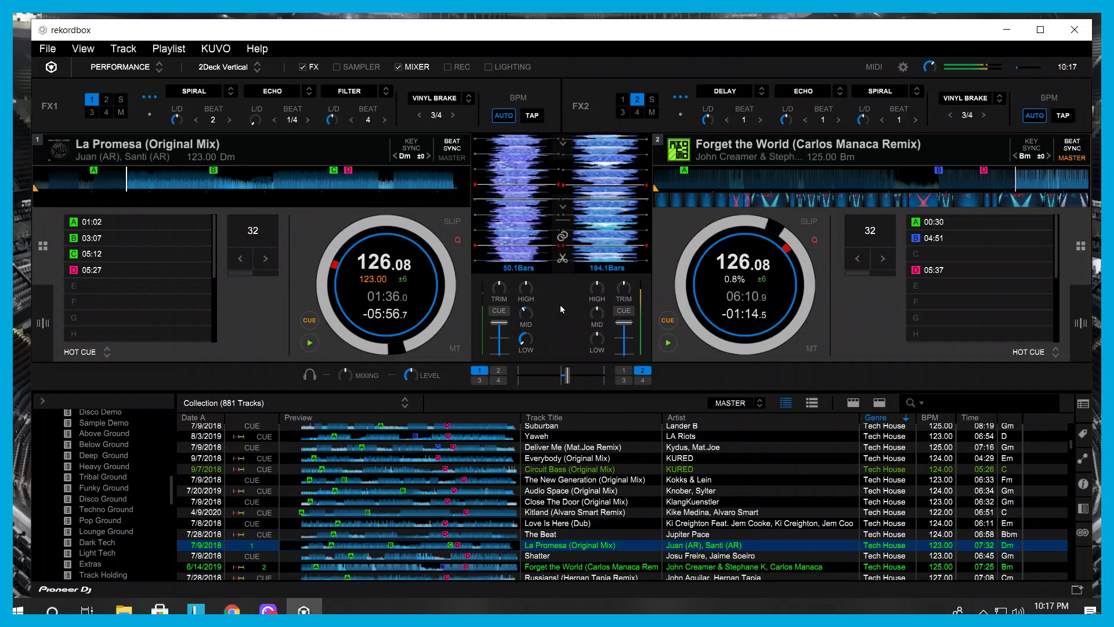
pyautogui.moveTo(527, 318); pyautogui.dragTo(528, 314)
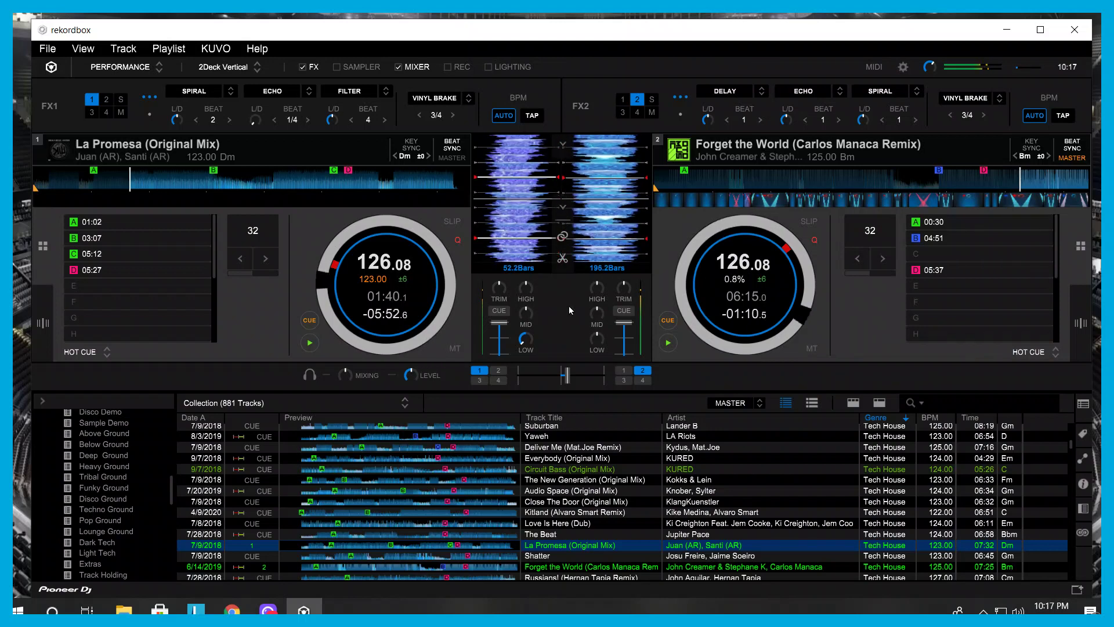
pyautogui.moveTo(537, 345); pyautogui.dragTo(535, 312)
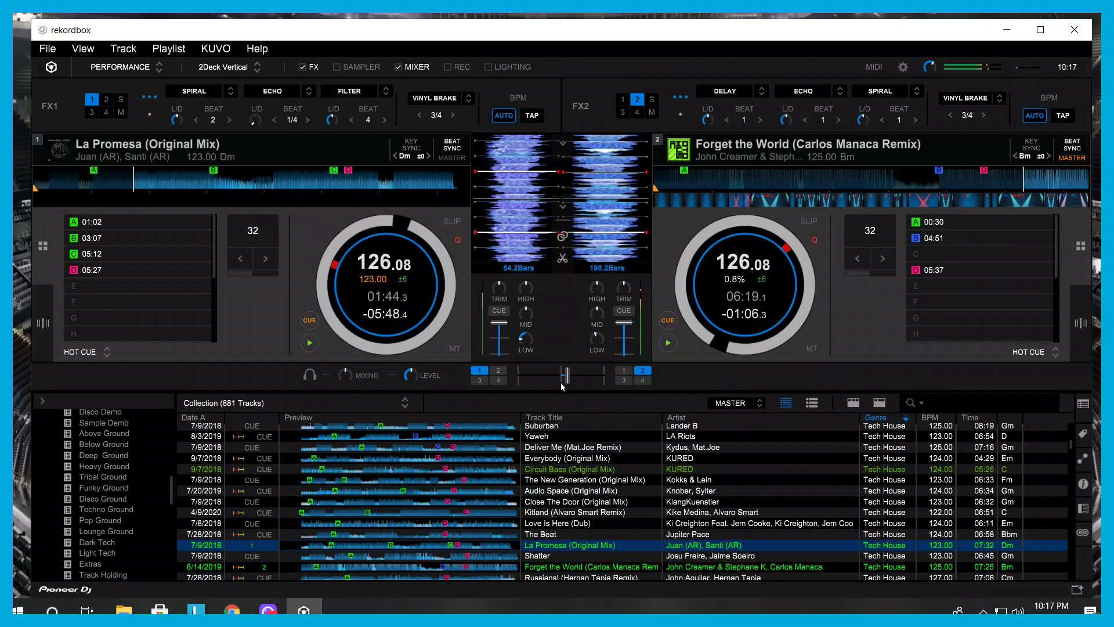
pyautogui.moveTo(567, 376); pyautogui.dragTo(561, 378)
# Step: Begin fading Forget the World by cutting deck 2's low EQ, reducing its mid EQ and moving the crossfader partway to deck 1
pyautogui.moveTo(598, 337); pyautogui.dragTo(553, 337)
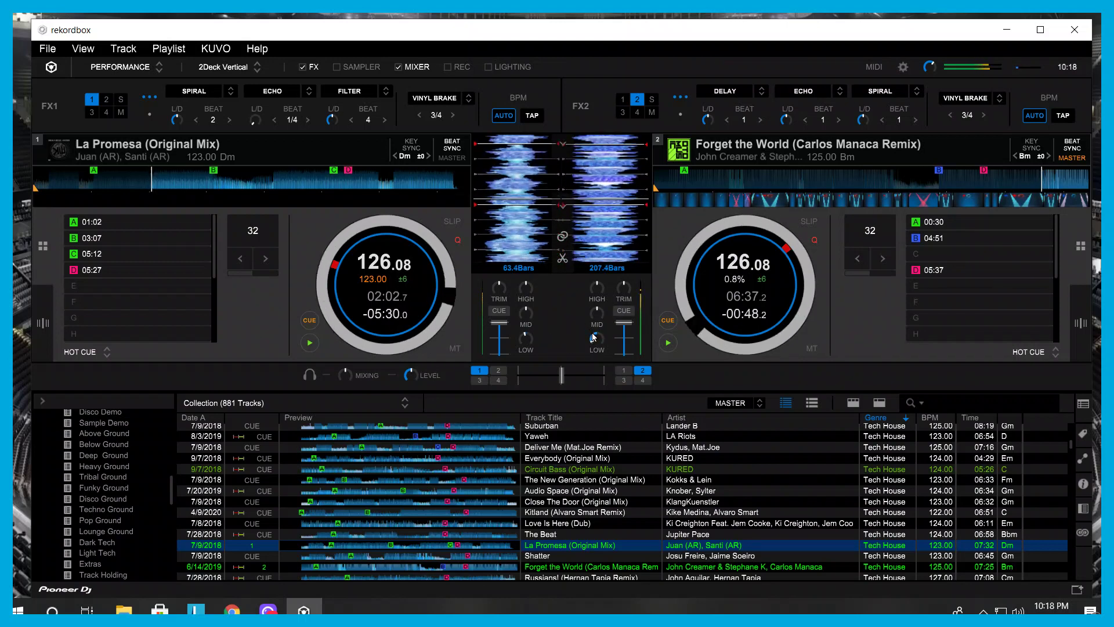
pyautogui.moveTo(561, 377); pyautogui.dragTo(547, 381)
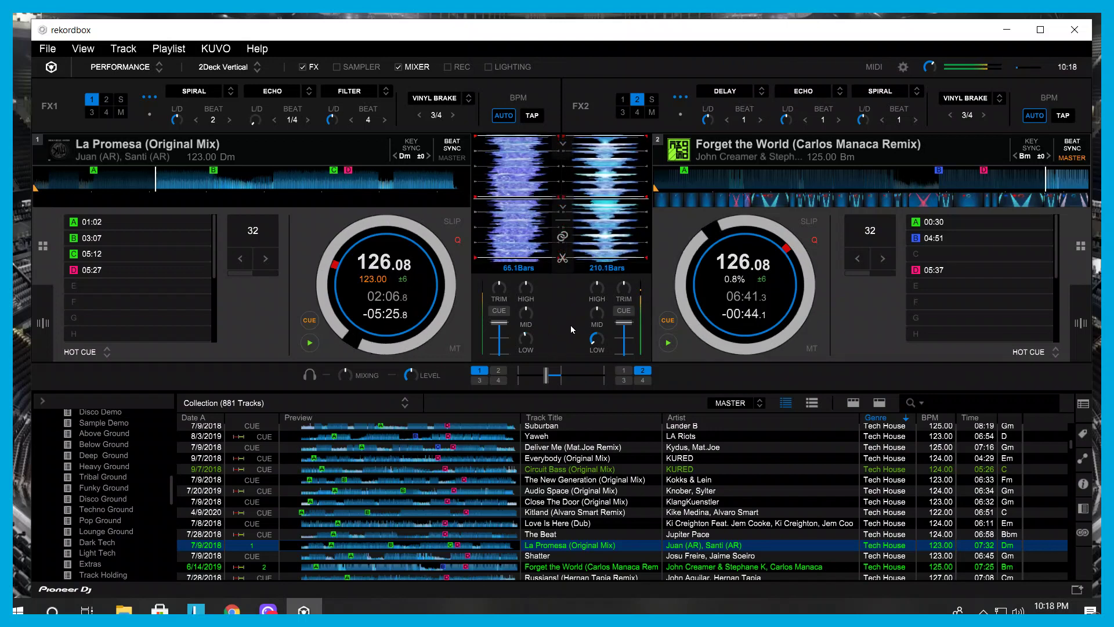
pyautogui.moveTo(596, 312); pyautogui.dragTo(581, 325)
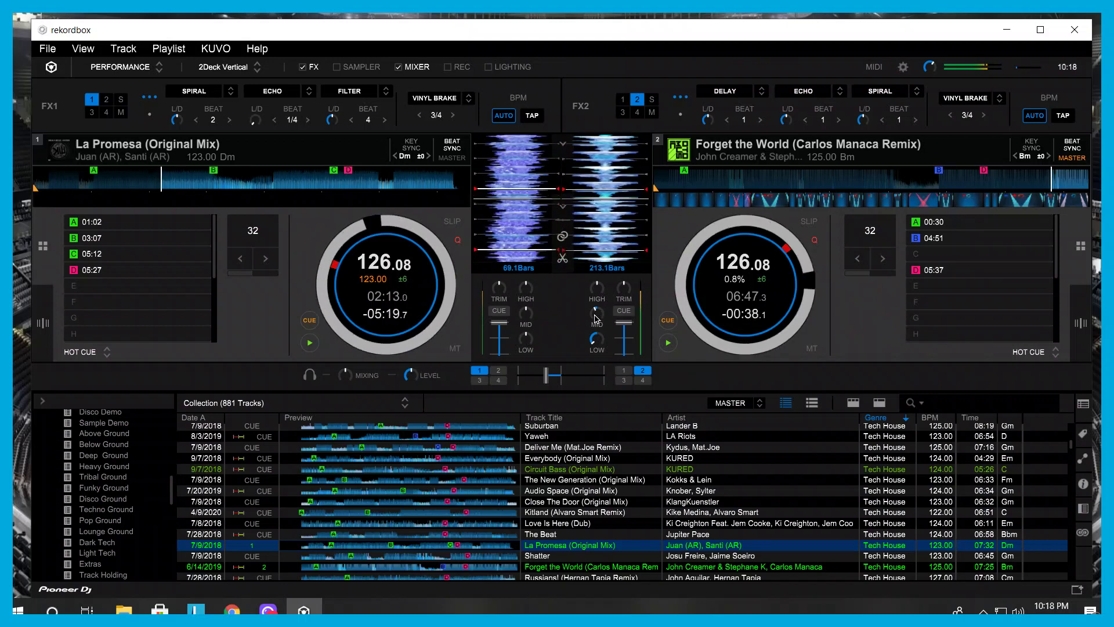
# Step: Shorten deck 2's beat loop length to 2 beats
pyautogui.moveTo(799, 287)
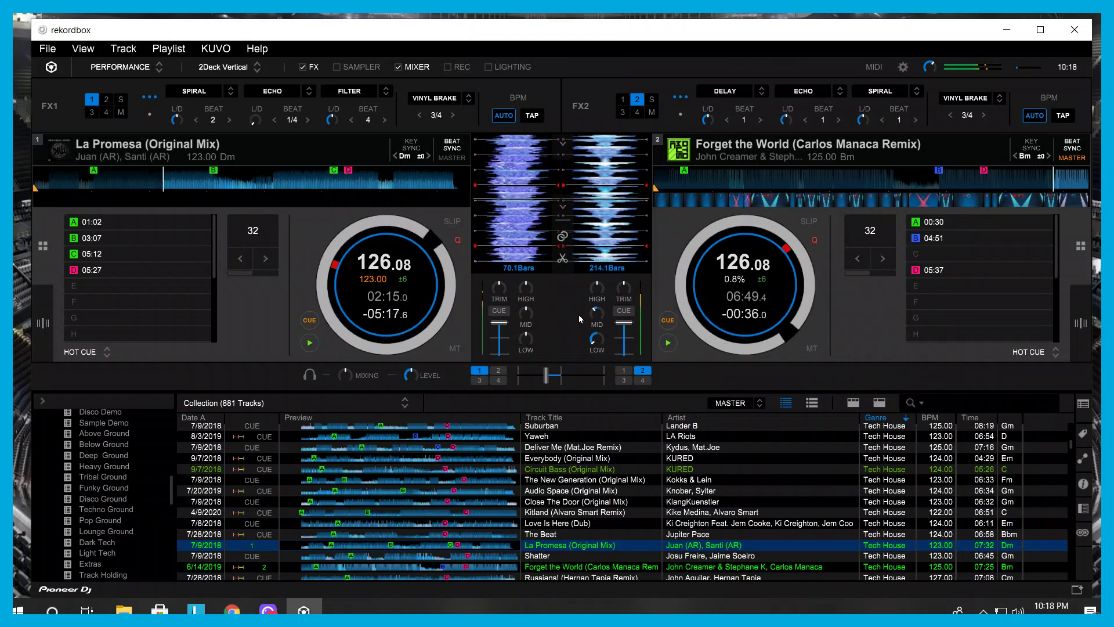
pyautogui.click(858, 259)
pyautogui.click(858, 259)
pyautogui.click(858, 258)
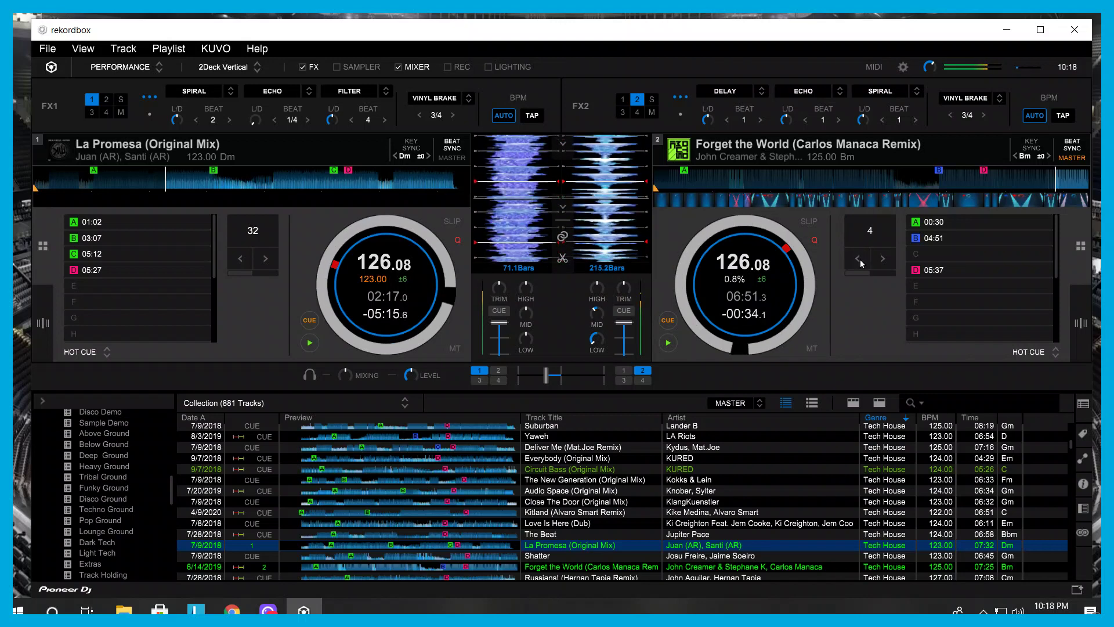
pyautogui.click(858, 259)
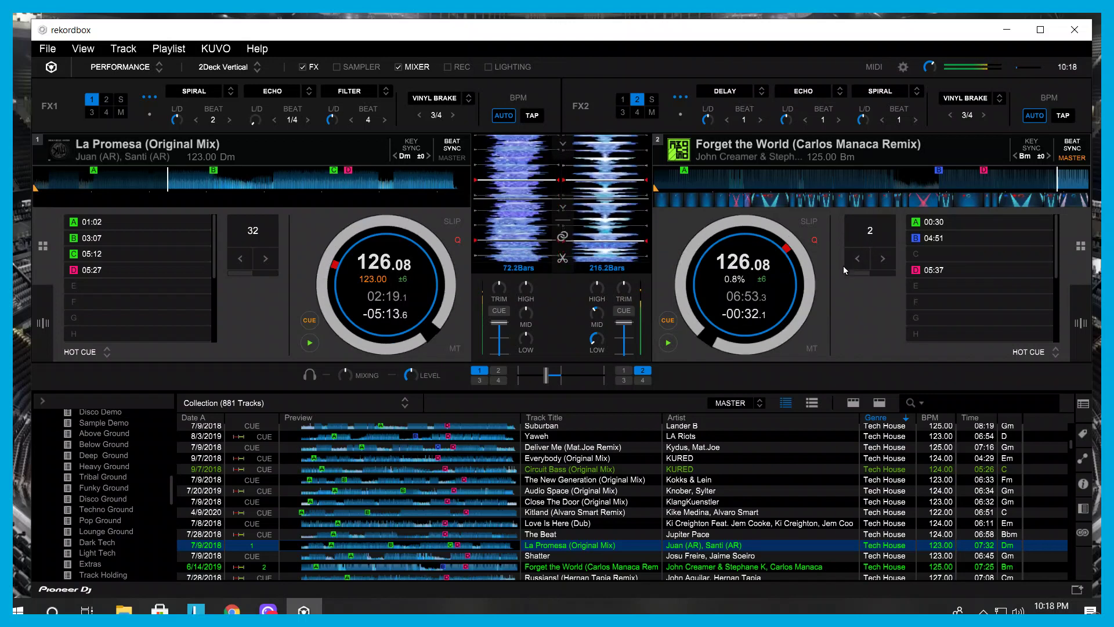
# Step: Finish fading out Forget the World by moving the crossfader in stages fully to deck 1
pyautogui.moveTo(546, 380); pyautogui.dragTo(540, 384)
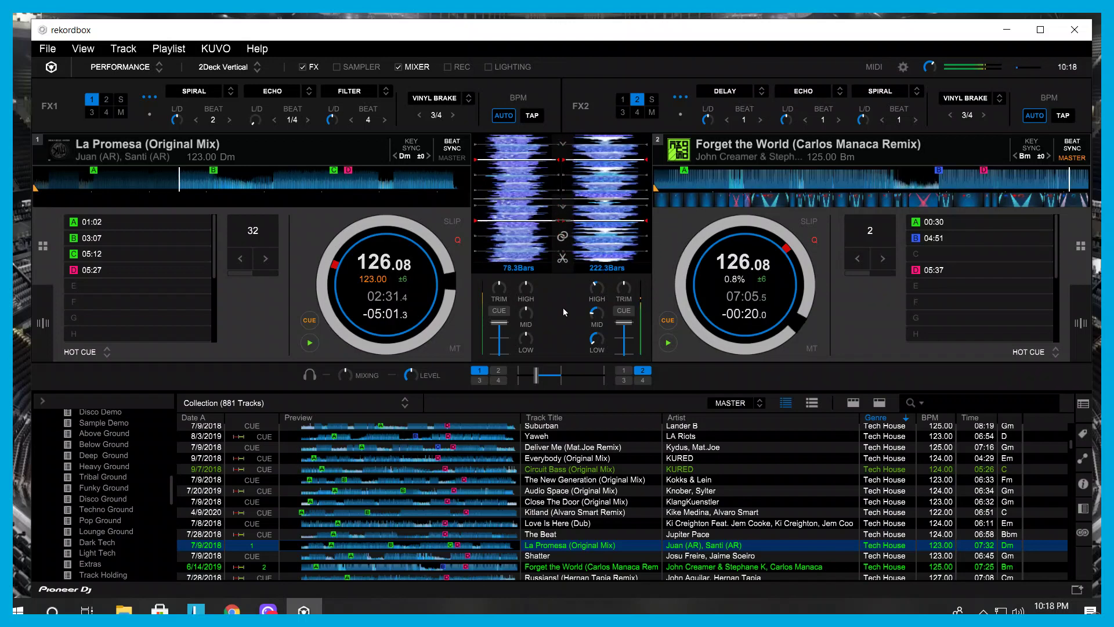
pyautogui.moveTo(537, 376); pyautogui.dragTo(530, 378)
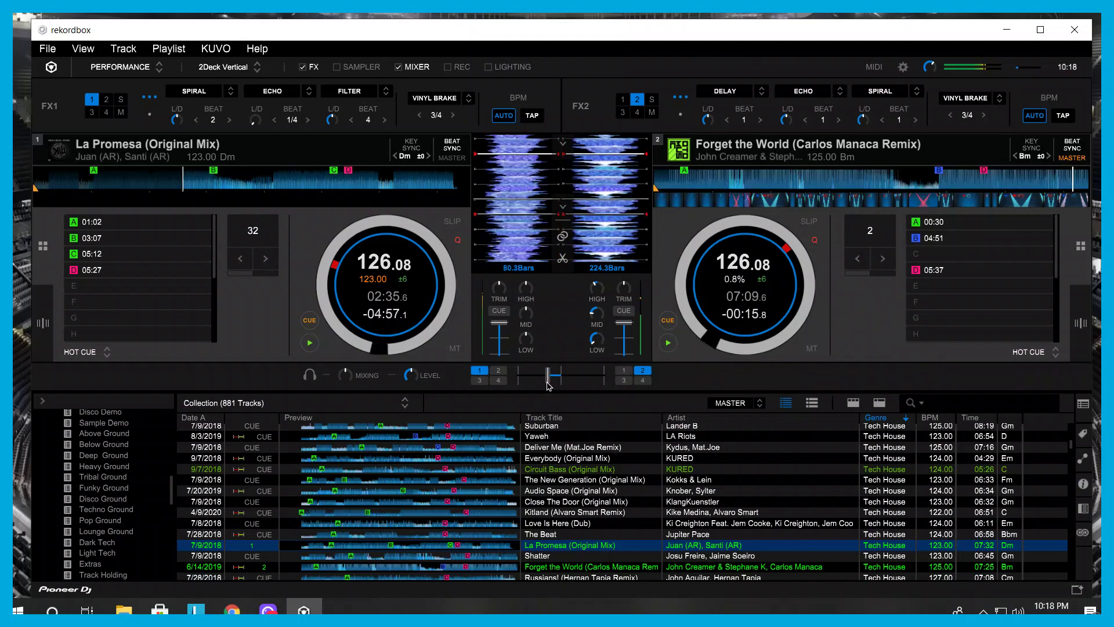
pyautogui.moveTo(548, 383); pyautogui.dragTo(520, 377)
# Step: Try Jungle Cry (Original Mix) from the Tech House tracks on deck 2
pyautogui.scroll(10, 560, 431)
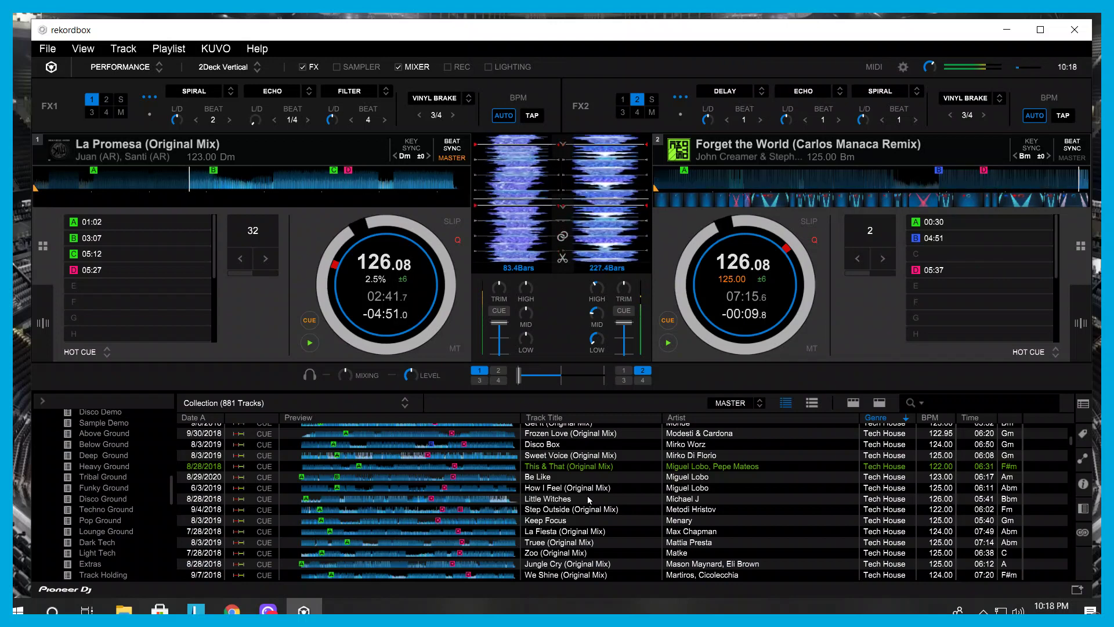
pyautogui.scroll(-3, 589, 500)
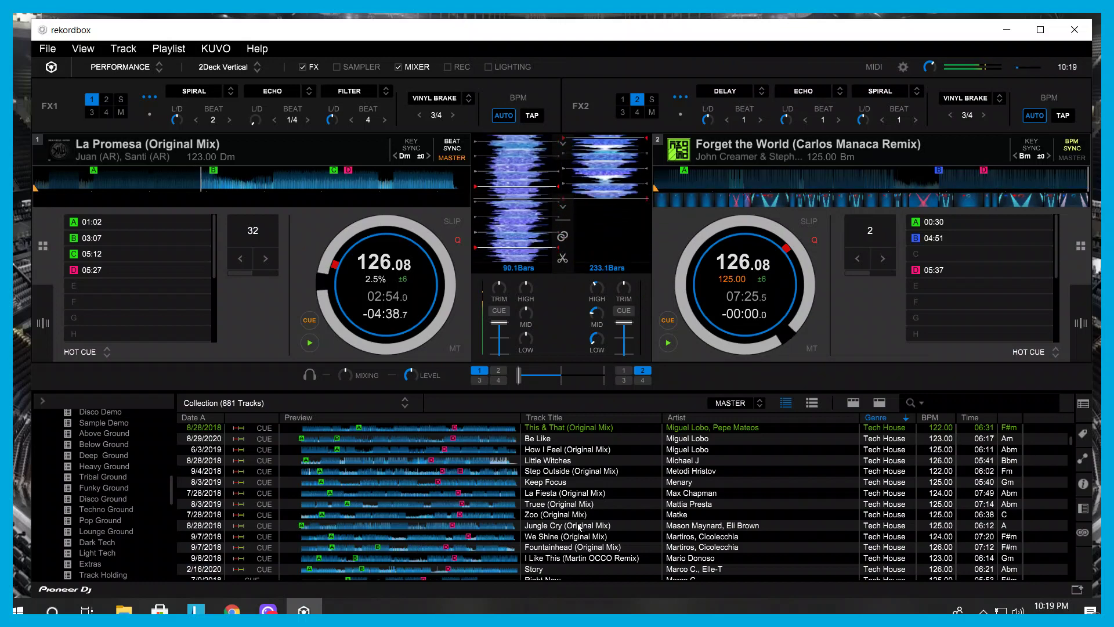
pyautogui.moveTo(578, 527); pyautogui.dragTo(823, 245)
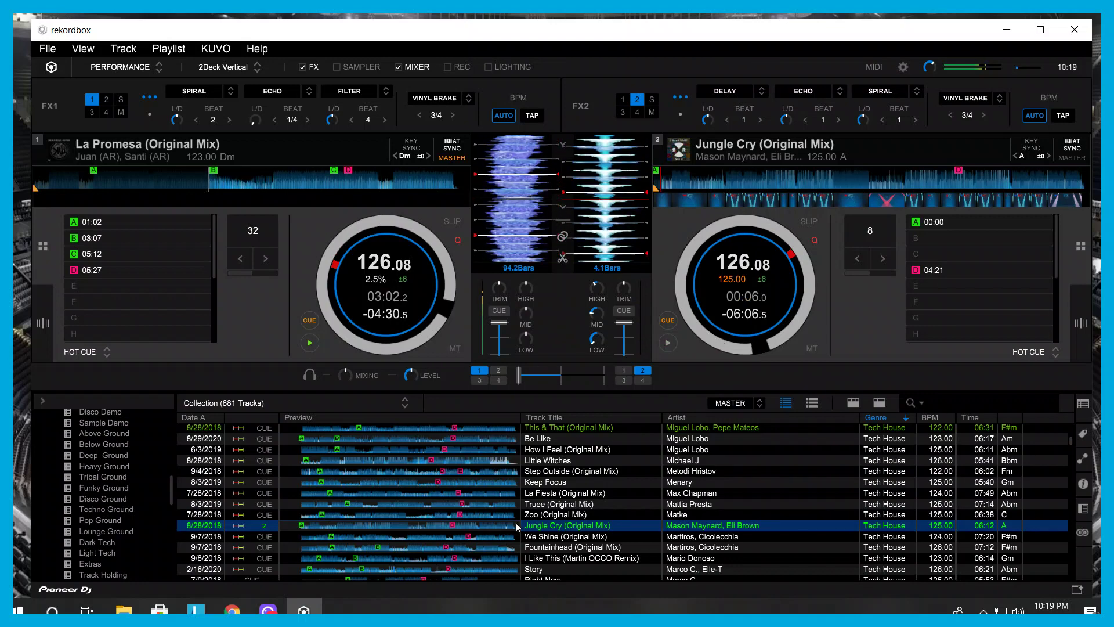
# Step: Load Damage (Original Mix) from the Tech House tracks onto deck 2 and cue it at hot cue A (01:32)
pyautogui.scroll(-2, 536, 493)
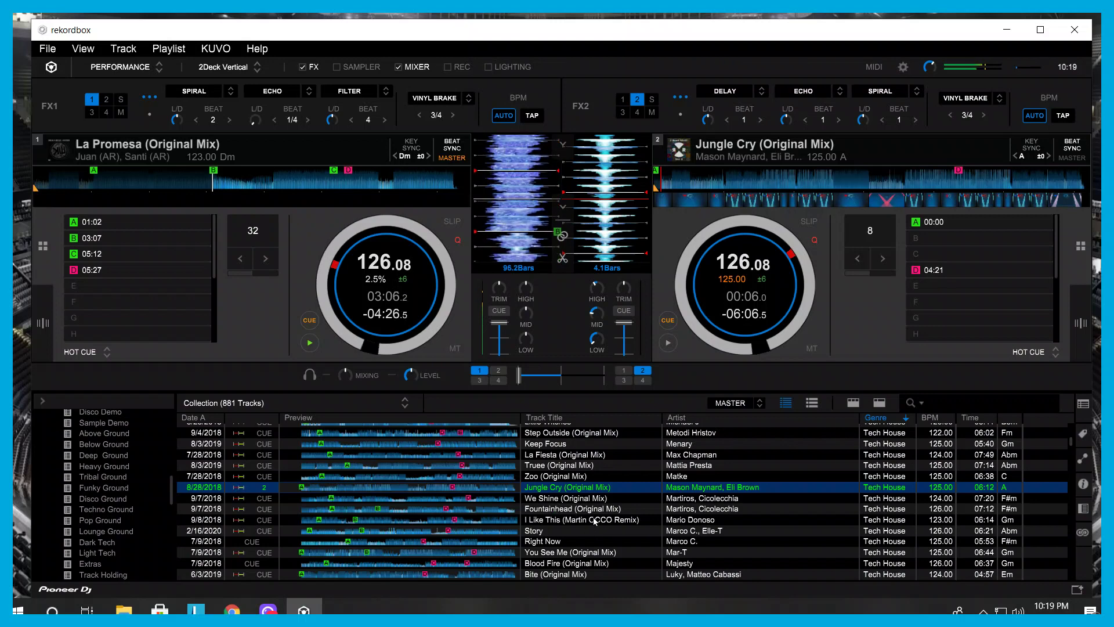
pyautogui.scroll(8, 543, 532)
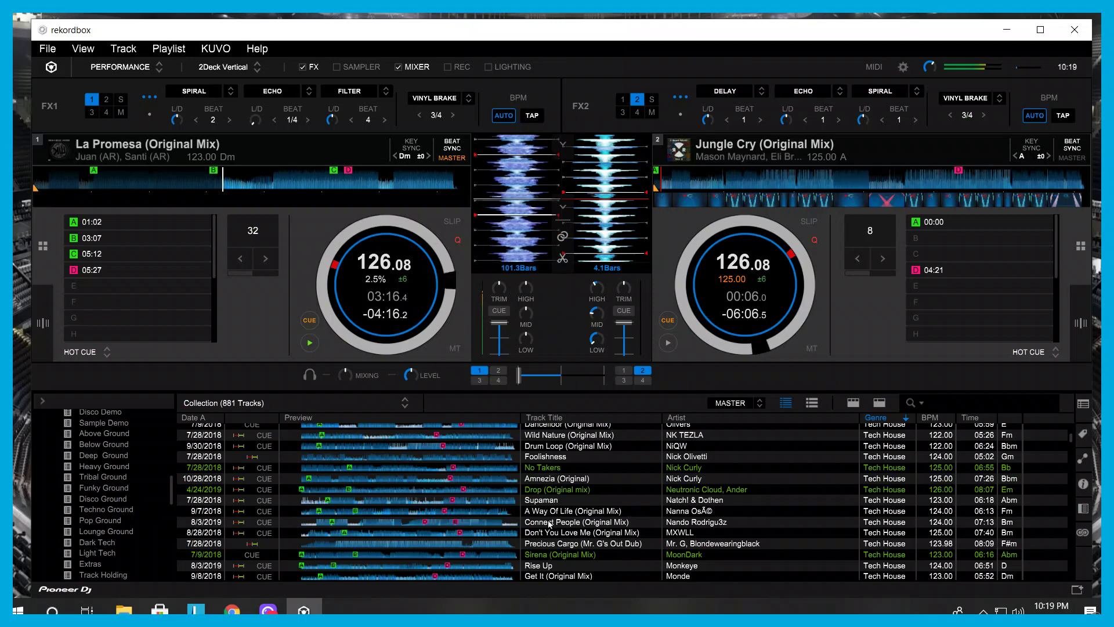
pyautogui.scroll(2, 549, 537)
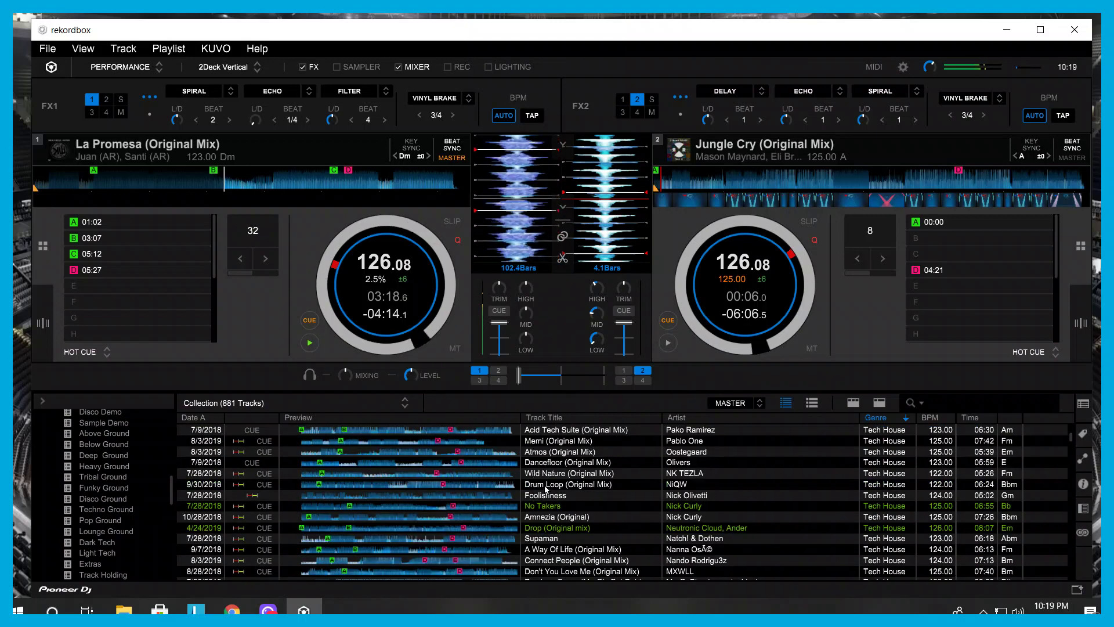
pyautogui.scroll(2, 544, 504)
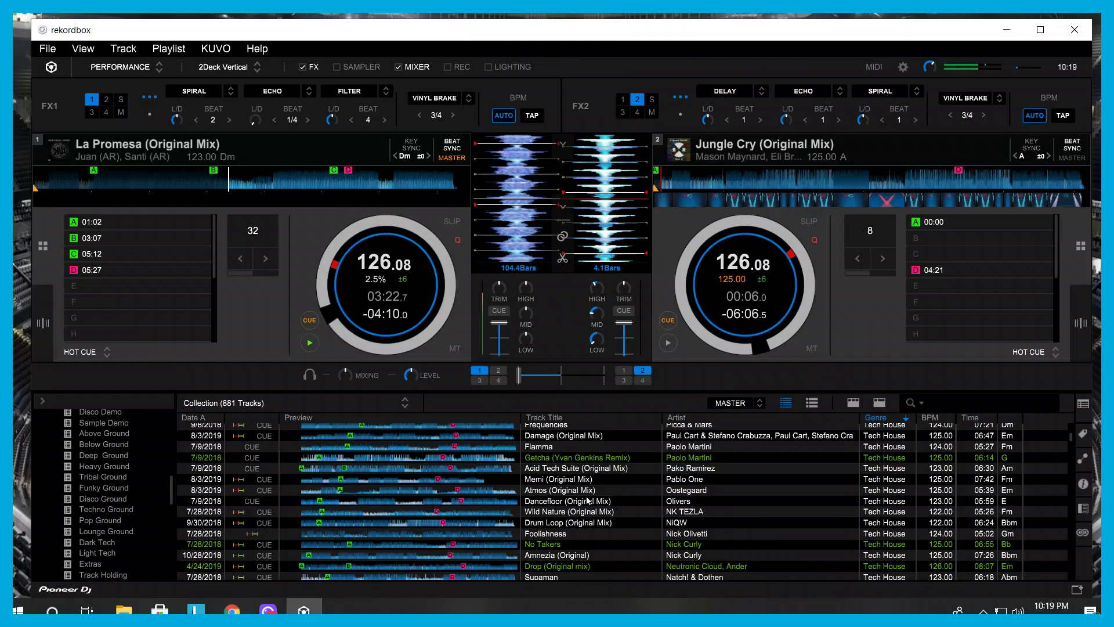
pyautogui.scroll(2, 562, 506)
pyautogui.scroll(2, 562, 507)
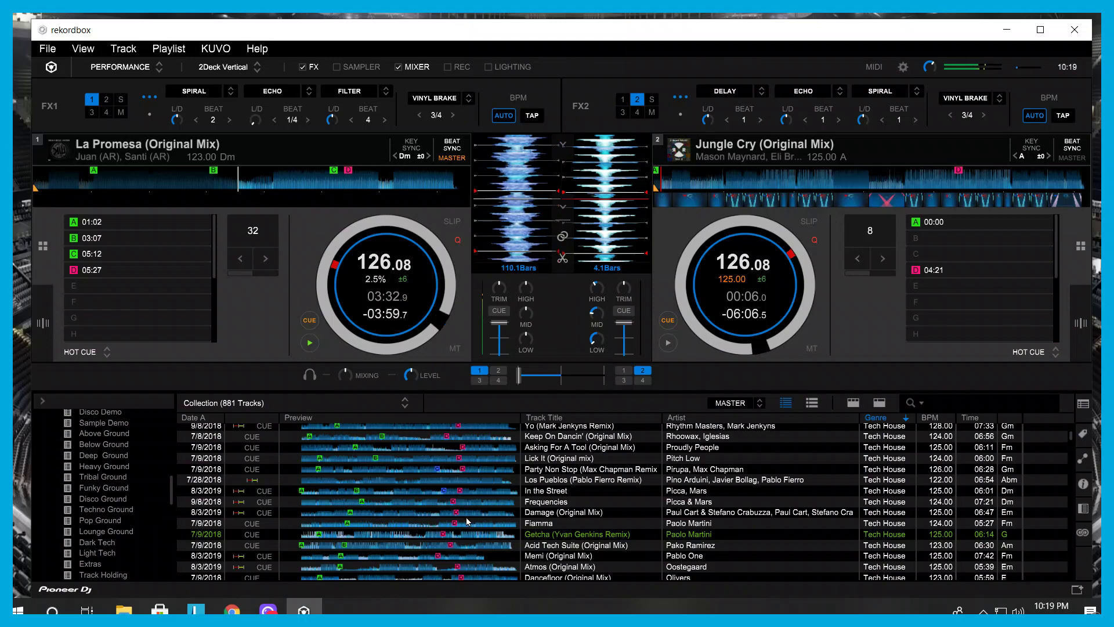
pyautogui.moveTo(544, 515); pyautogui.dragTo(737, 320)
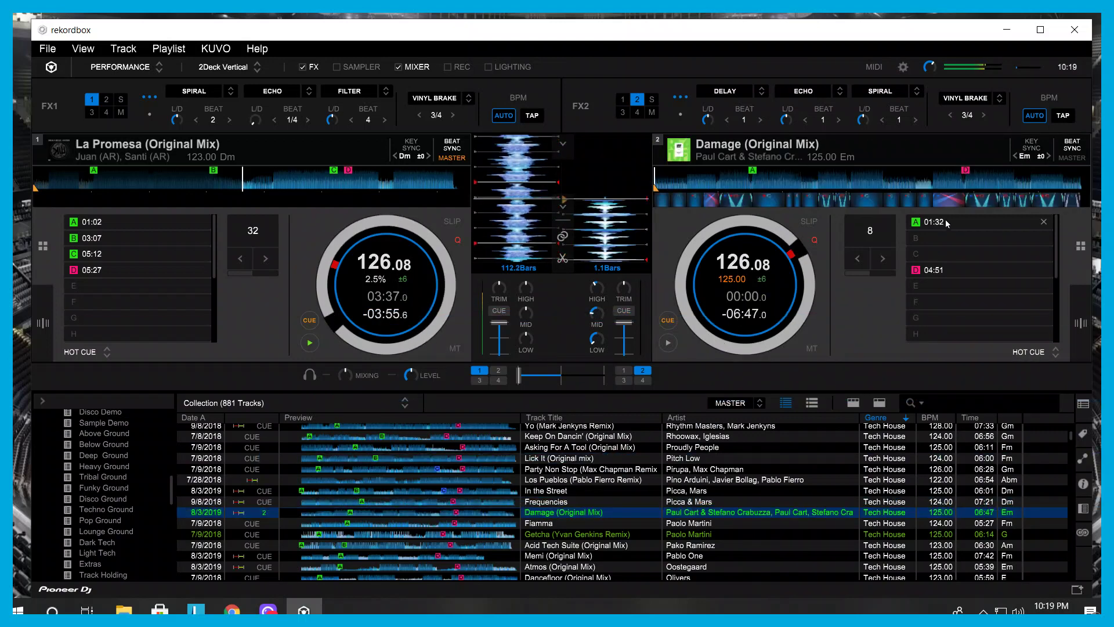
pyautogui.click(934, 222)
pyautogui.click(668, 343)
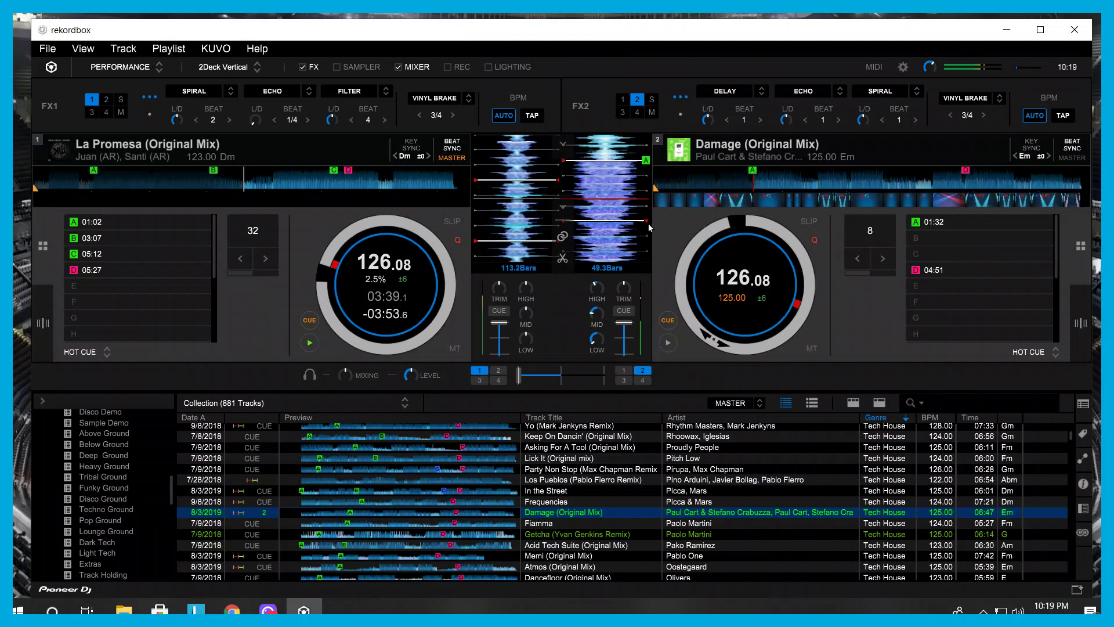
pyautogui.moveTo(629, 248); pyautogui.dragTo(629, 250)
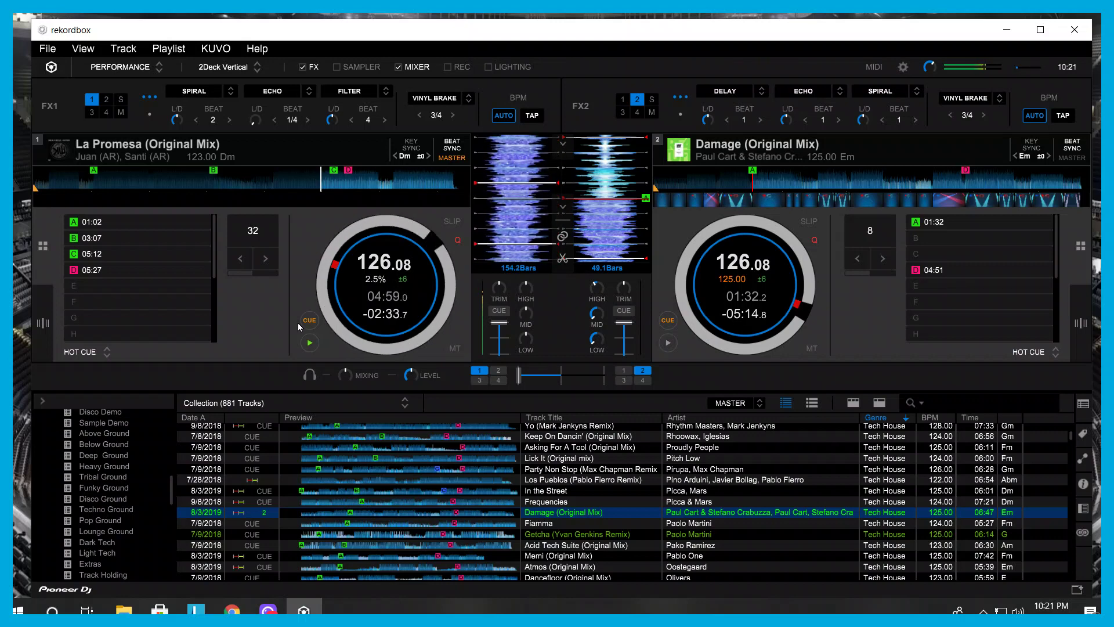
# Step: Start Damage (Original Mix) on deck 2 with its HIGH EQ reduced and bring the crossfader close to the centre
pyautogui.moveTo(597, 285); pyautogui.dragTo(596, 301)
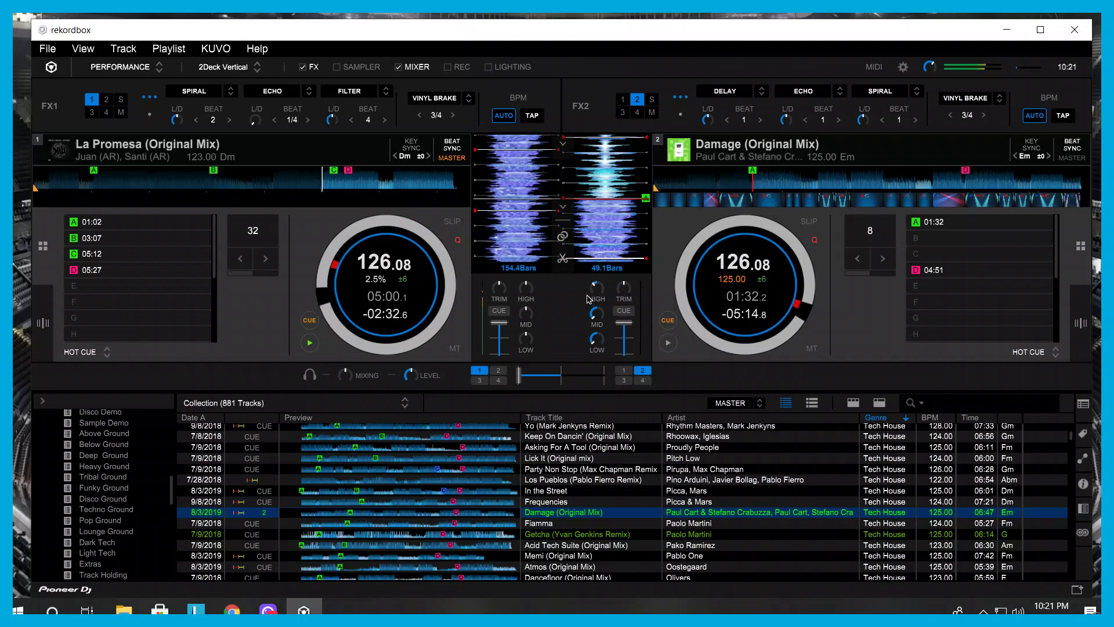
pyautogui.click(669, 343)
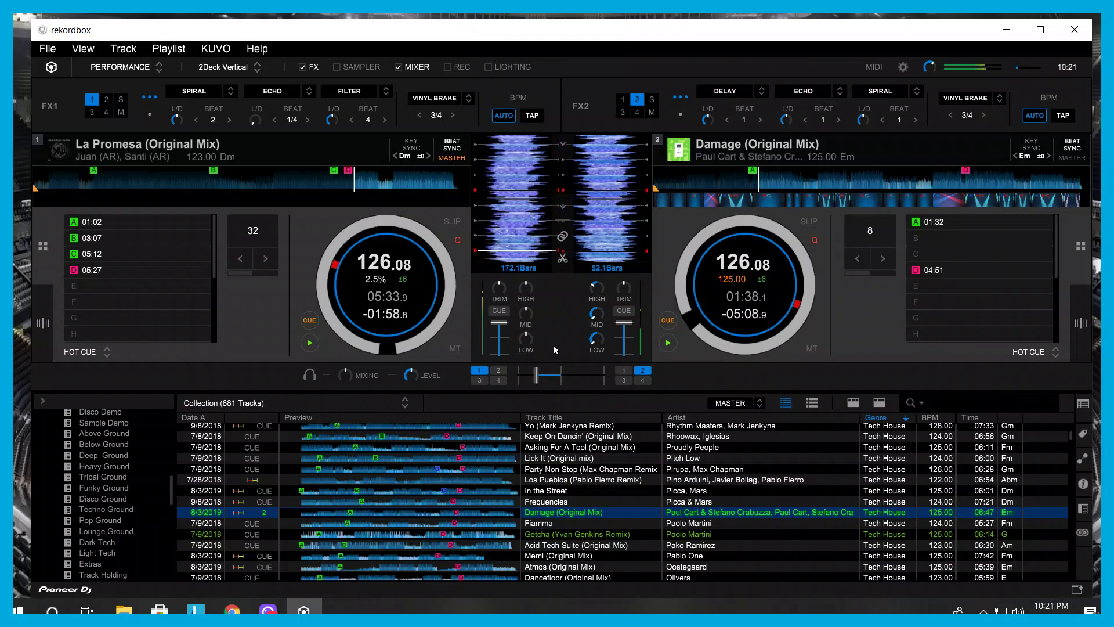
pyautogui.moveTo(528, 374); pyautogui.dragTo(556, 385)
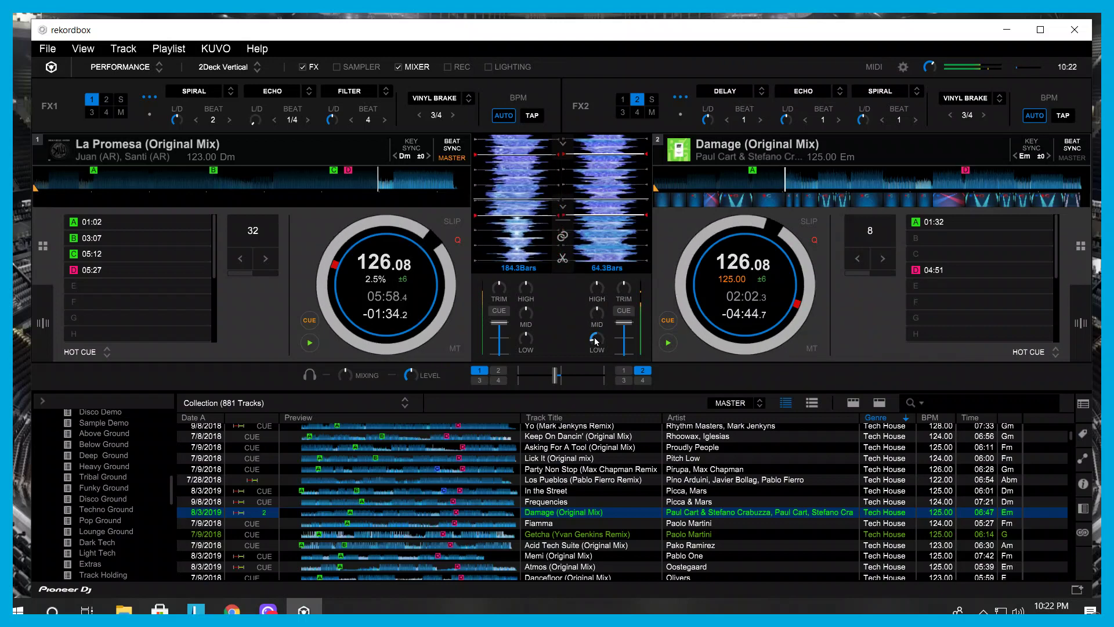
# Step: Return deck 2's LOW EQ to neutral, then cut deck 1's LOW EQ while moving the crossfader in stages towards deck 2
pyautogui.moveTo(588, 335); pyautogui.dragTo(593, 377)
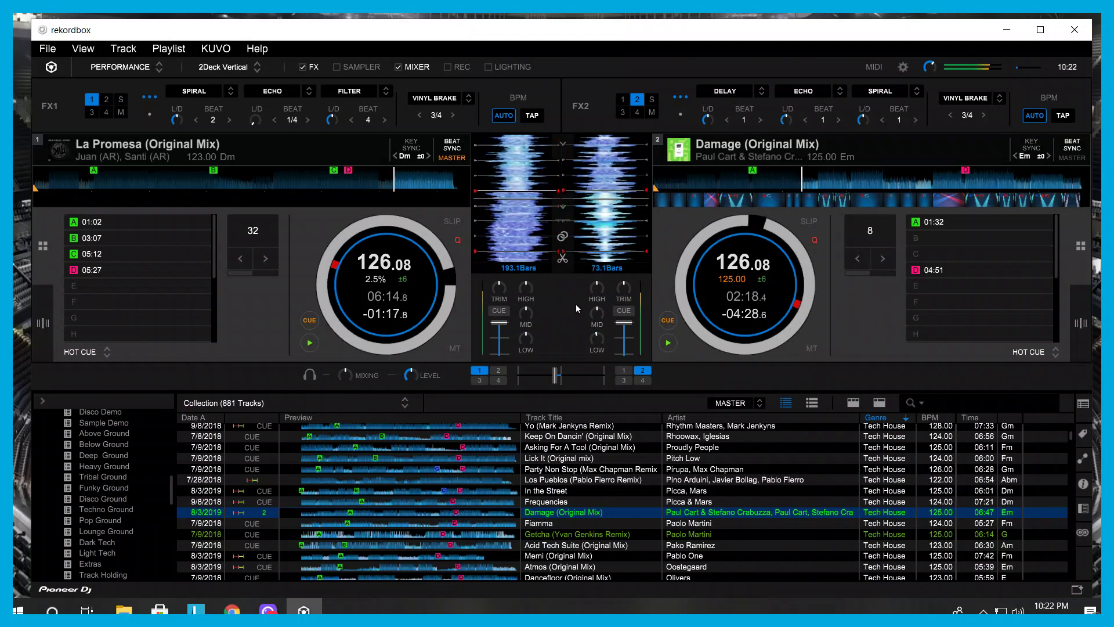
pyautogui.doubleClick(598, 337)
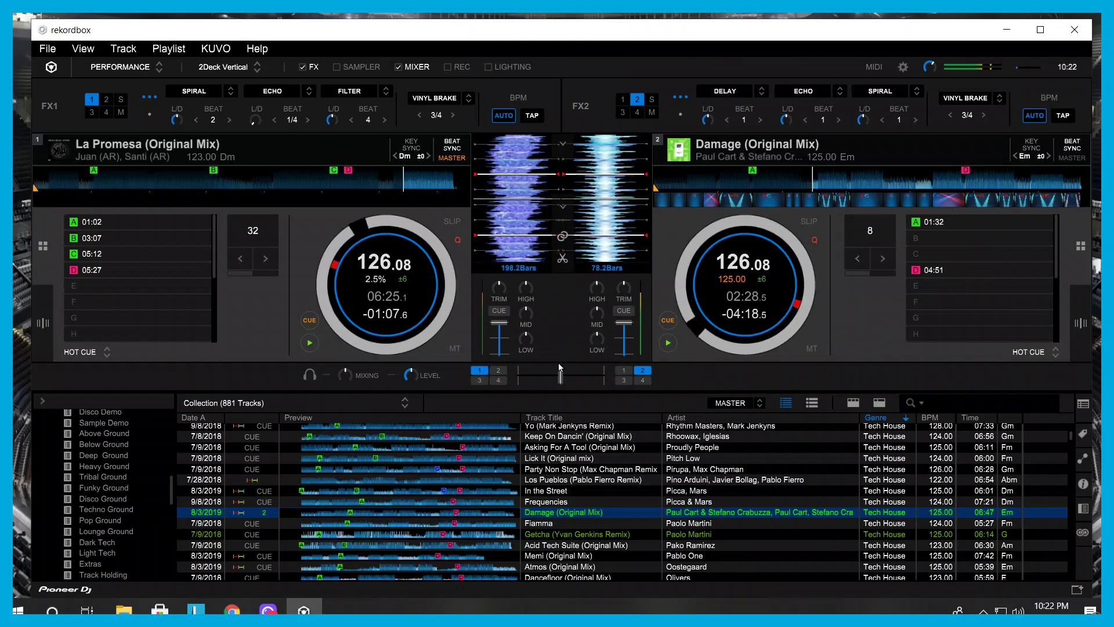
pyautogui.moveTo(563, 382); pyautogui.dragTo(569, 383)
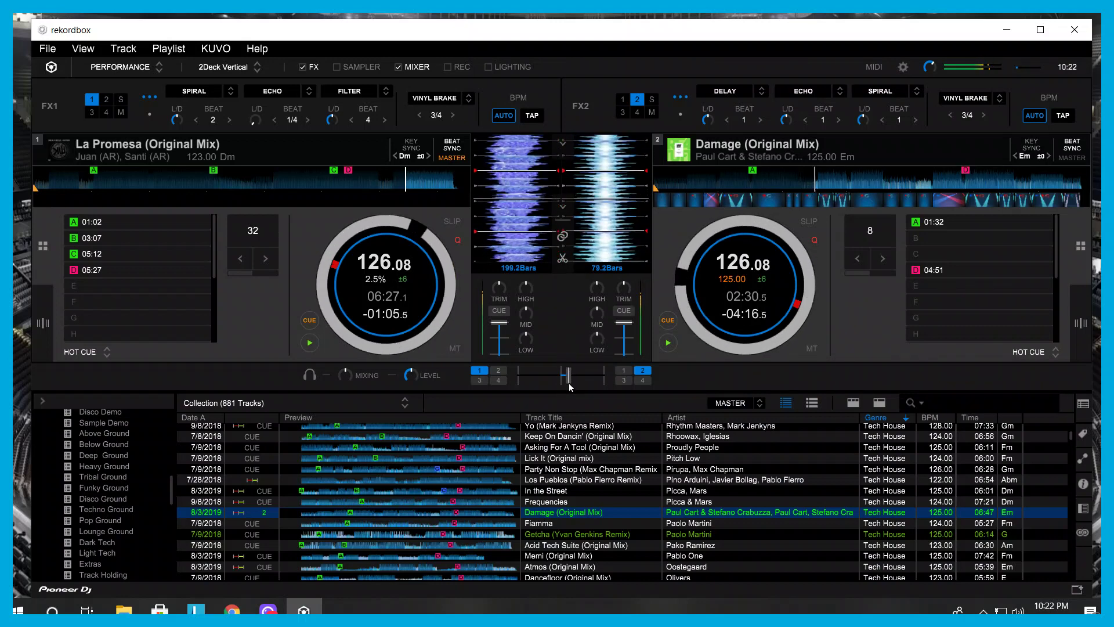
pyautogui.moveTo(527, 339); pyautogui.dragTo(577, 386)
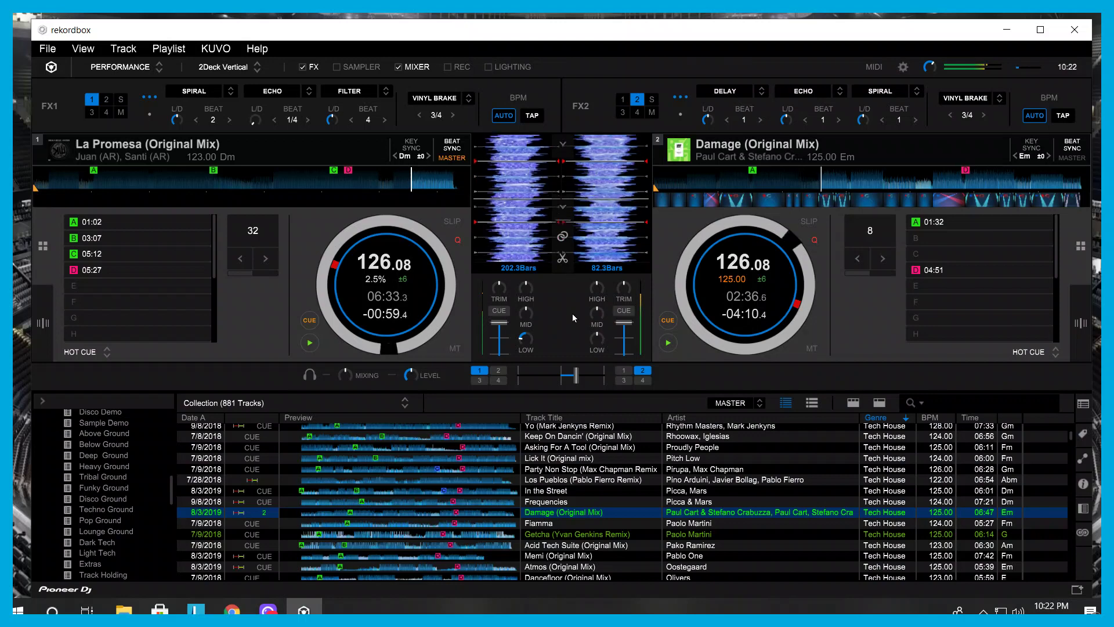
pyautogui.moveTo(576, 376); pyautogui.dragTo(582, 376)
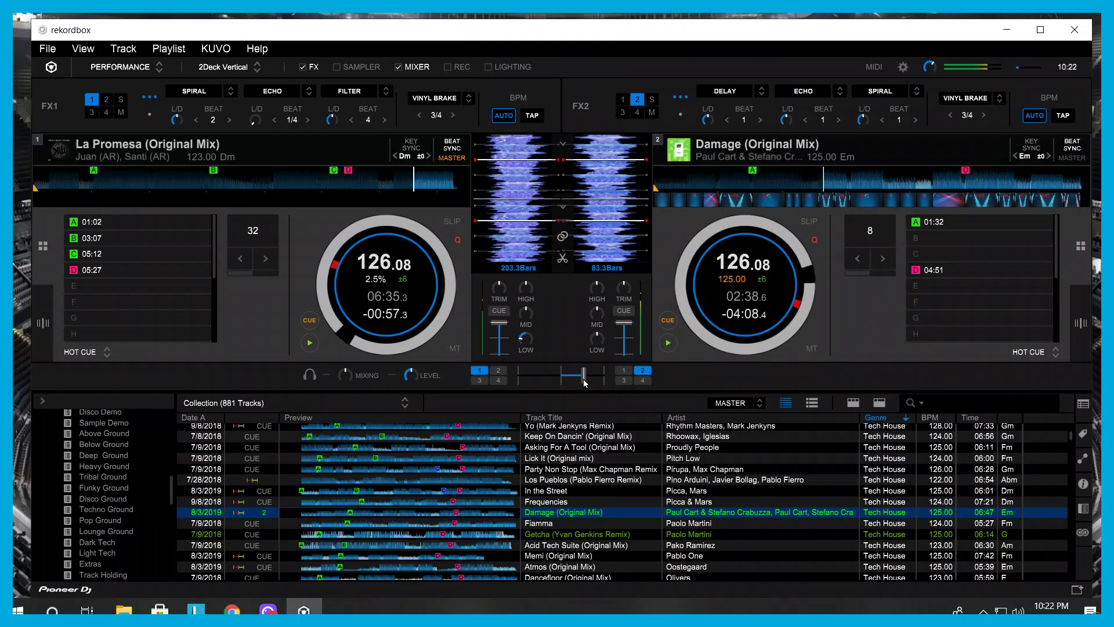
# Step: Browse the Tech House tracks in the collection for a possible next track
pyautogui.scroll(10, 626, 499)
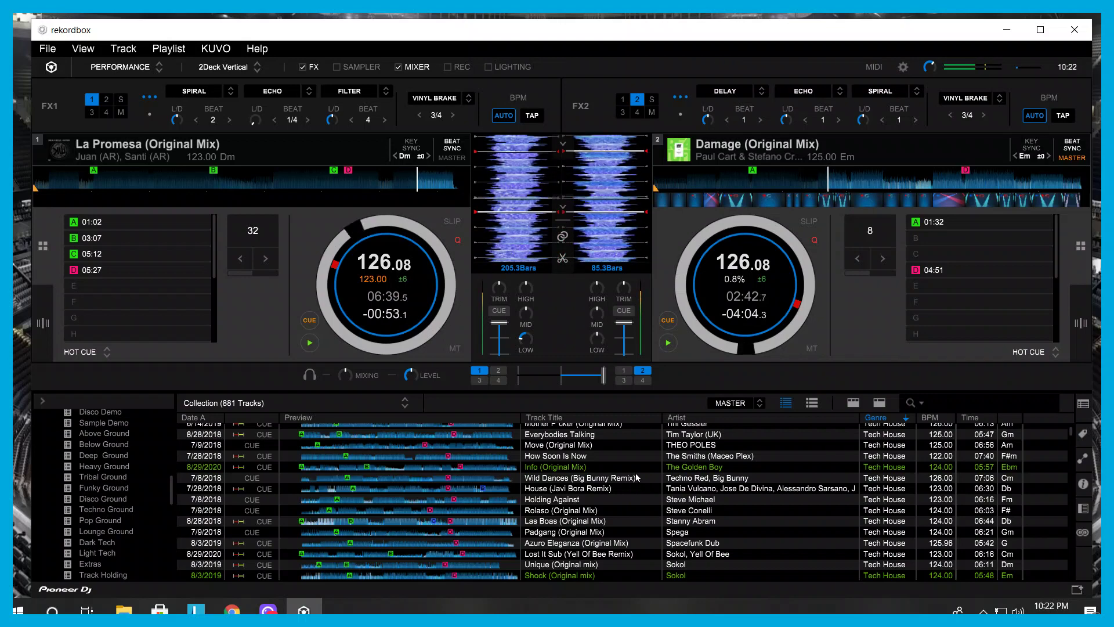
pyautogui.scroll(2, 636, 477)
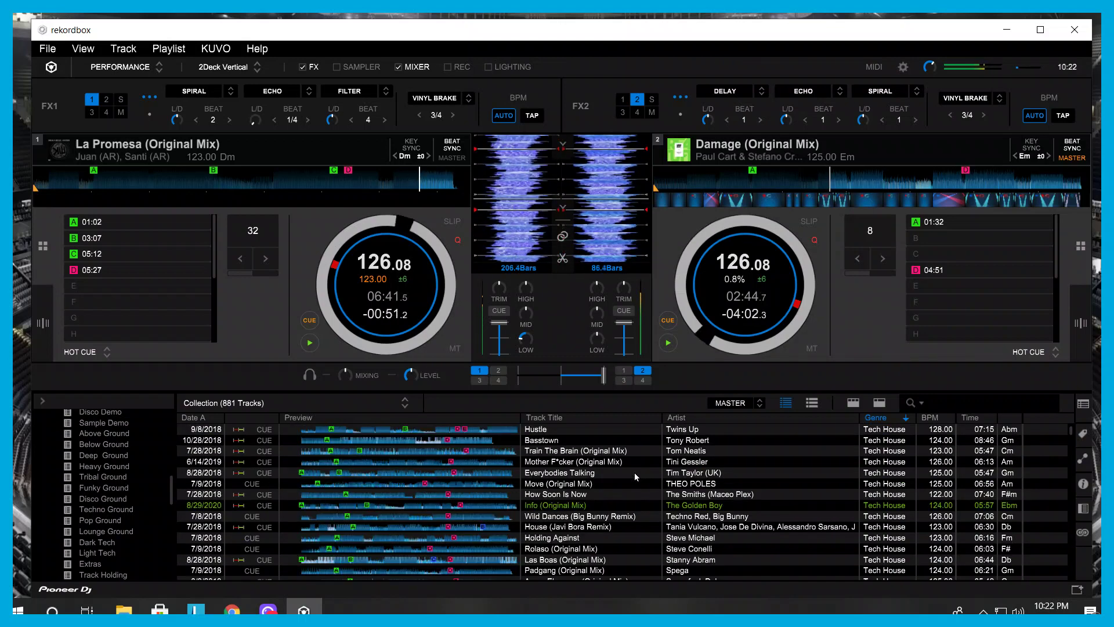
pyautogui.scroll(-5, 635, 472)
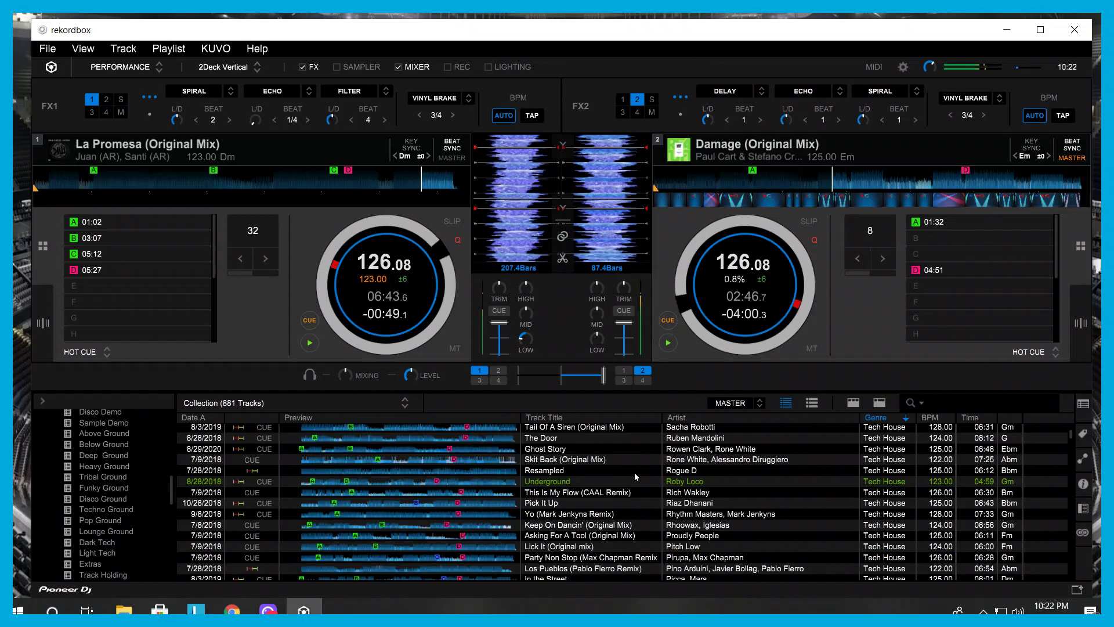
pyautogui.scroll(-5, 635, 471)
pyautogui.scroll(-5, 635, 472)
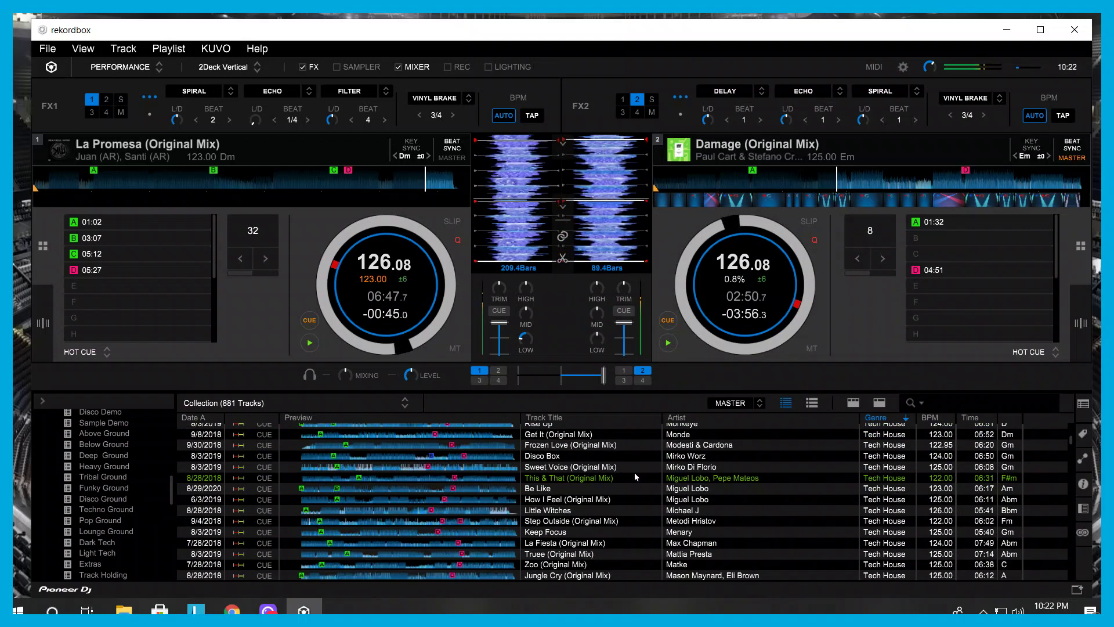
pyautogui.scroll(-3, 635, 472)
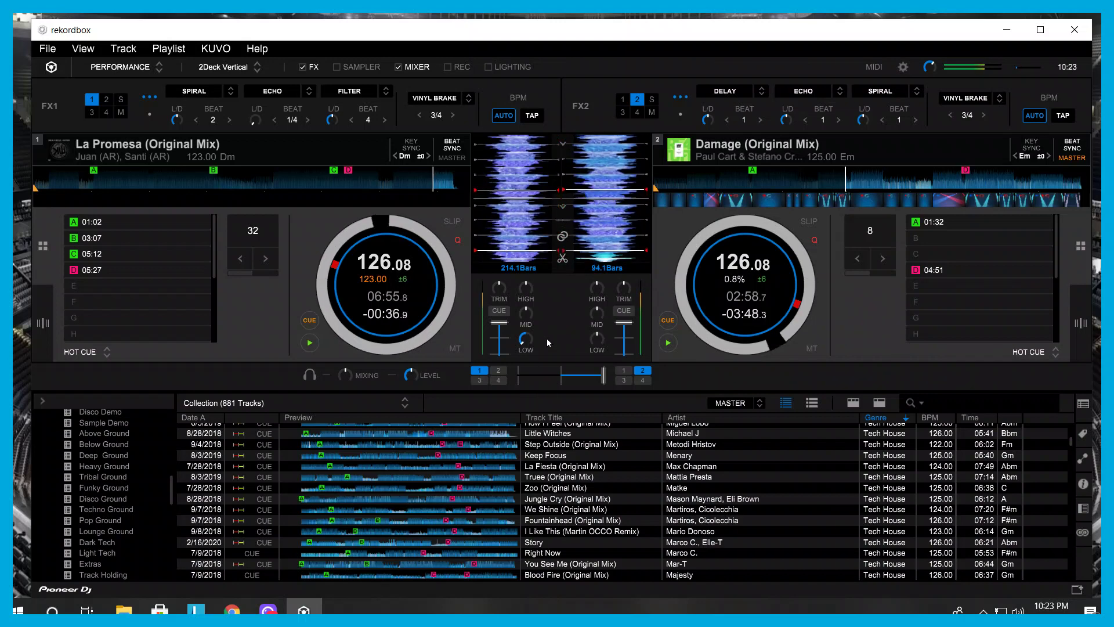
# Step: Reduce deck 1's MID EQ and lower deck 2's channel fader in stages to bring down the volume of Damage
pyautogui.moveTo(527, 318); pyautogui.dragTo(541, 346)
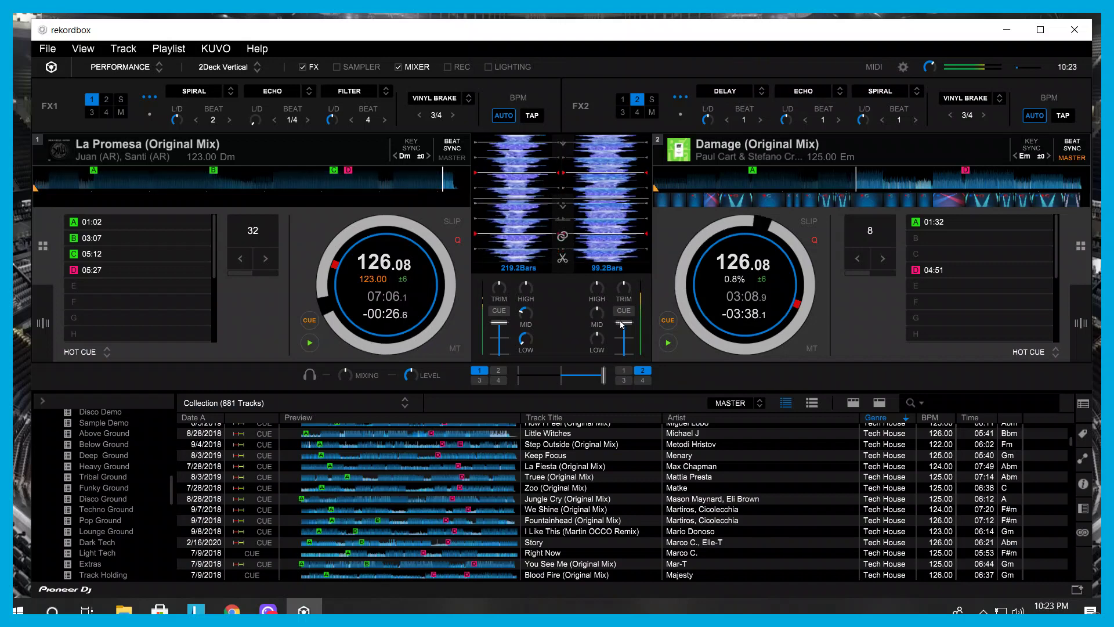
pyautogui.moveTo(621, 322); pyautogui.dragTo(624, 336)
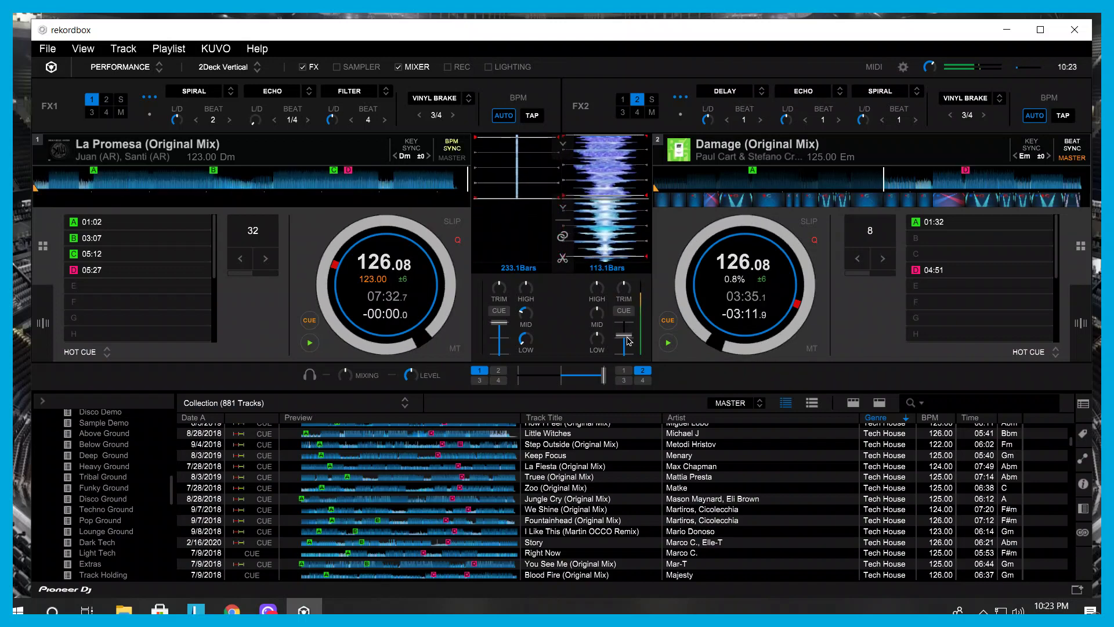
pyautogui.moveTo(630, 337); pyautogui.dragTo(630, 342)
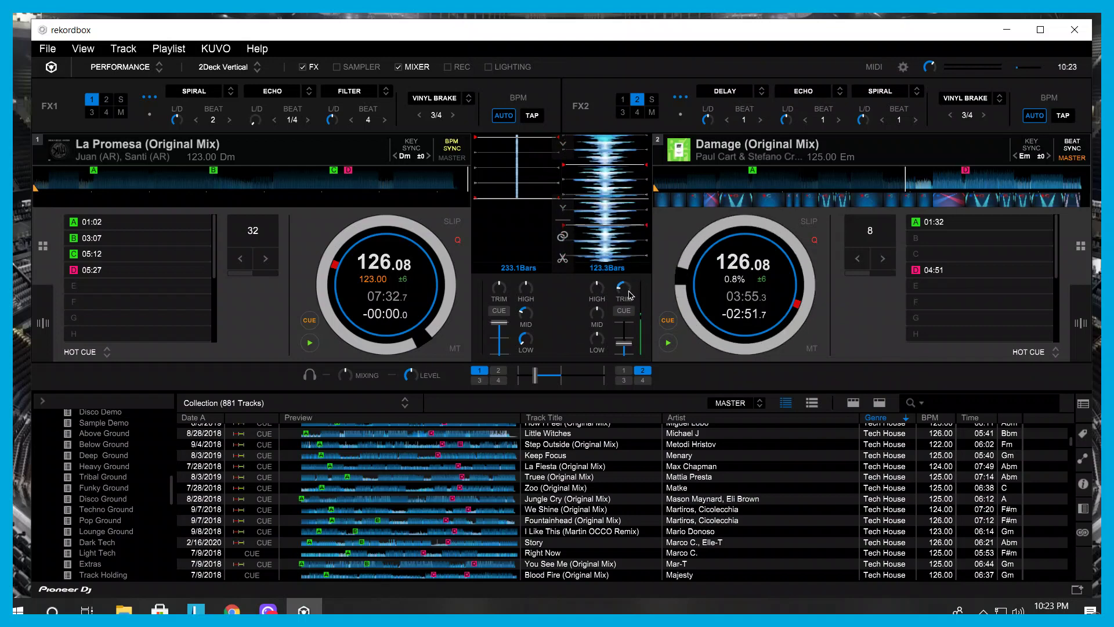
# Step: Fade out Damage by moving the crossfader in stages fully to the finished deck 1, then stop deck 2
pyautogui.moveTo(535, 377); pyautogui.dragTo(532, 377)
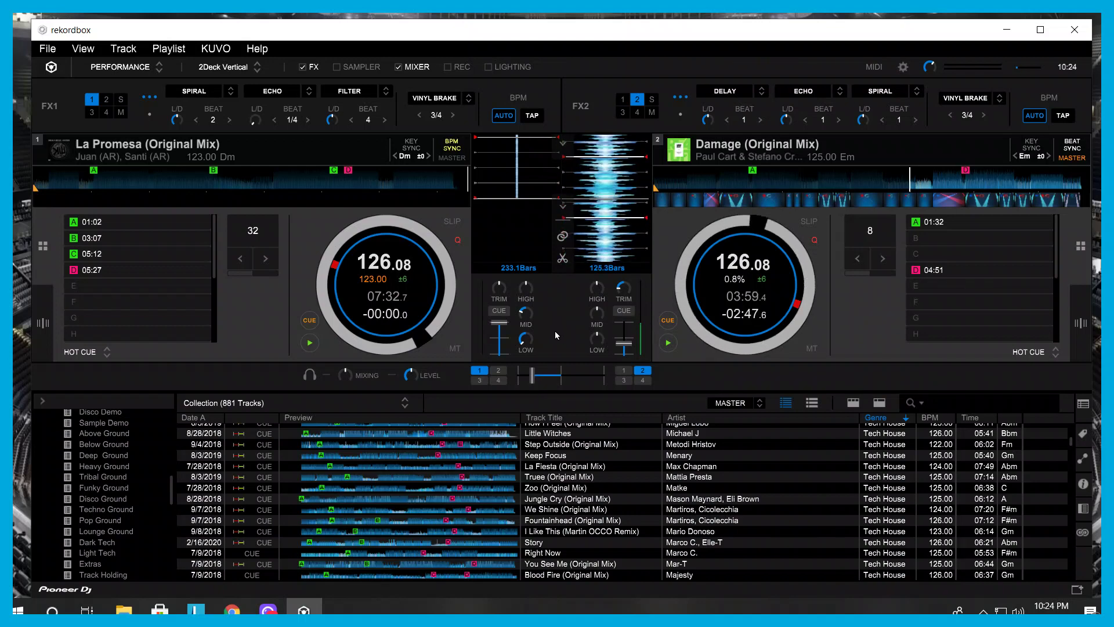
pyautogui.moveTo(531, 381); pyautogui.dragTo(530, 383)
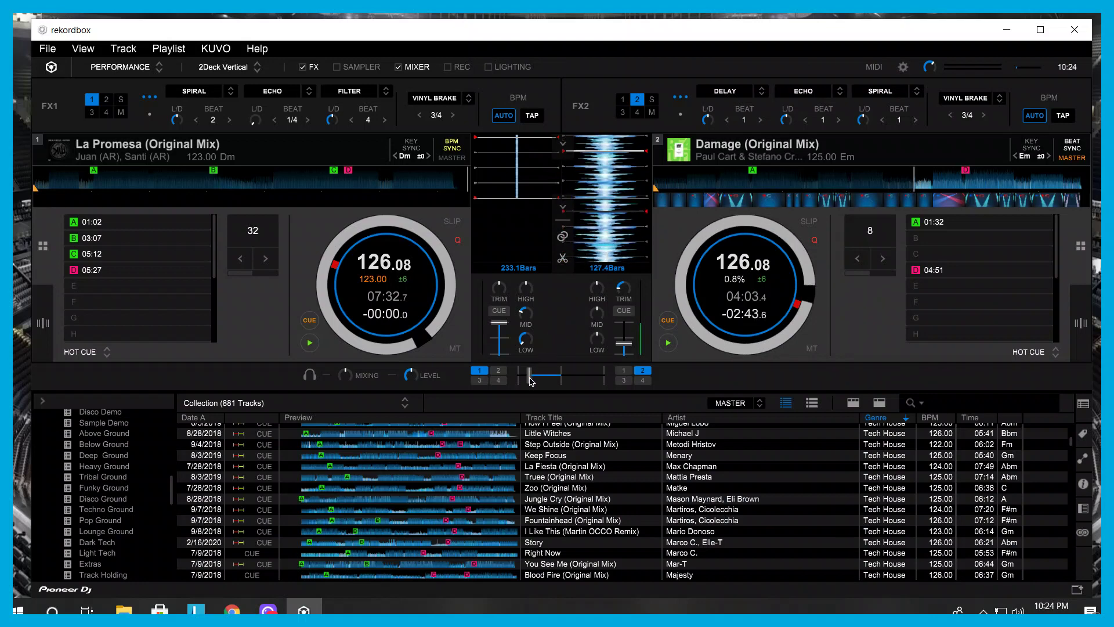
pyautogui.moveTo(528, 383); pyautogui.dragTo(519, 385)
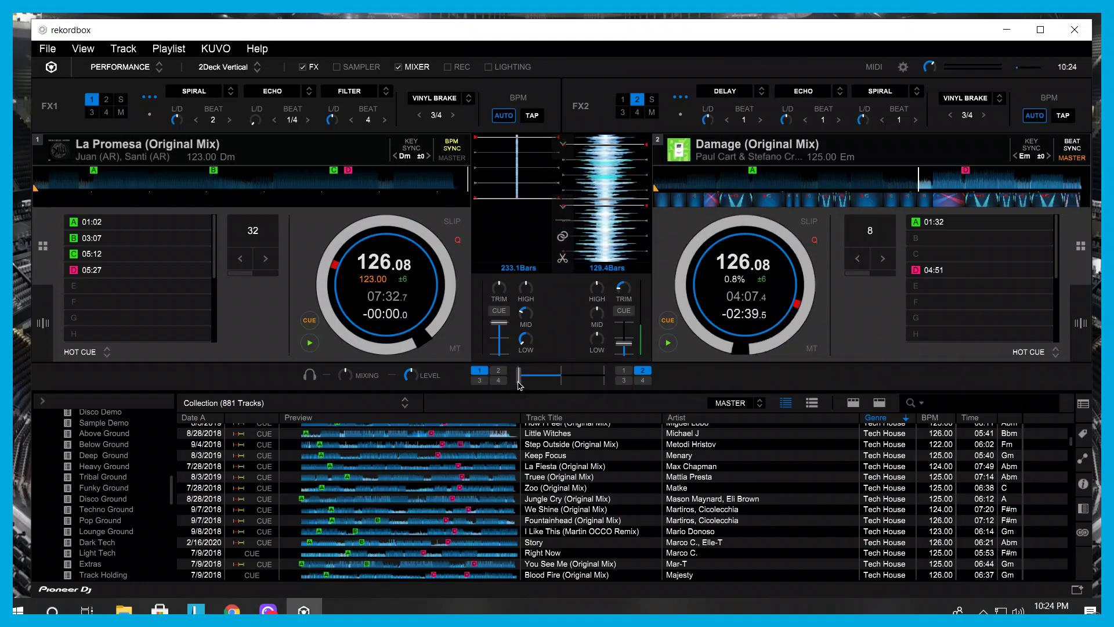
pyautogui.click(668, 342)
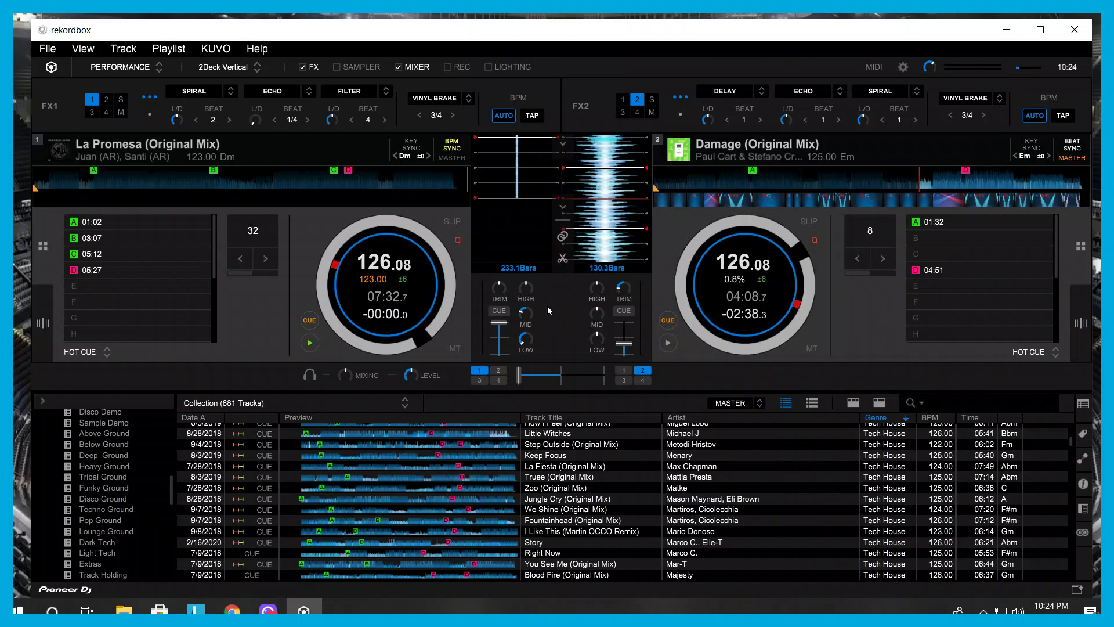